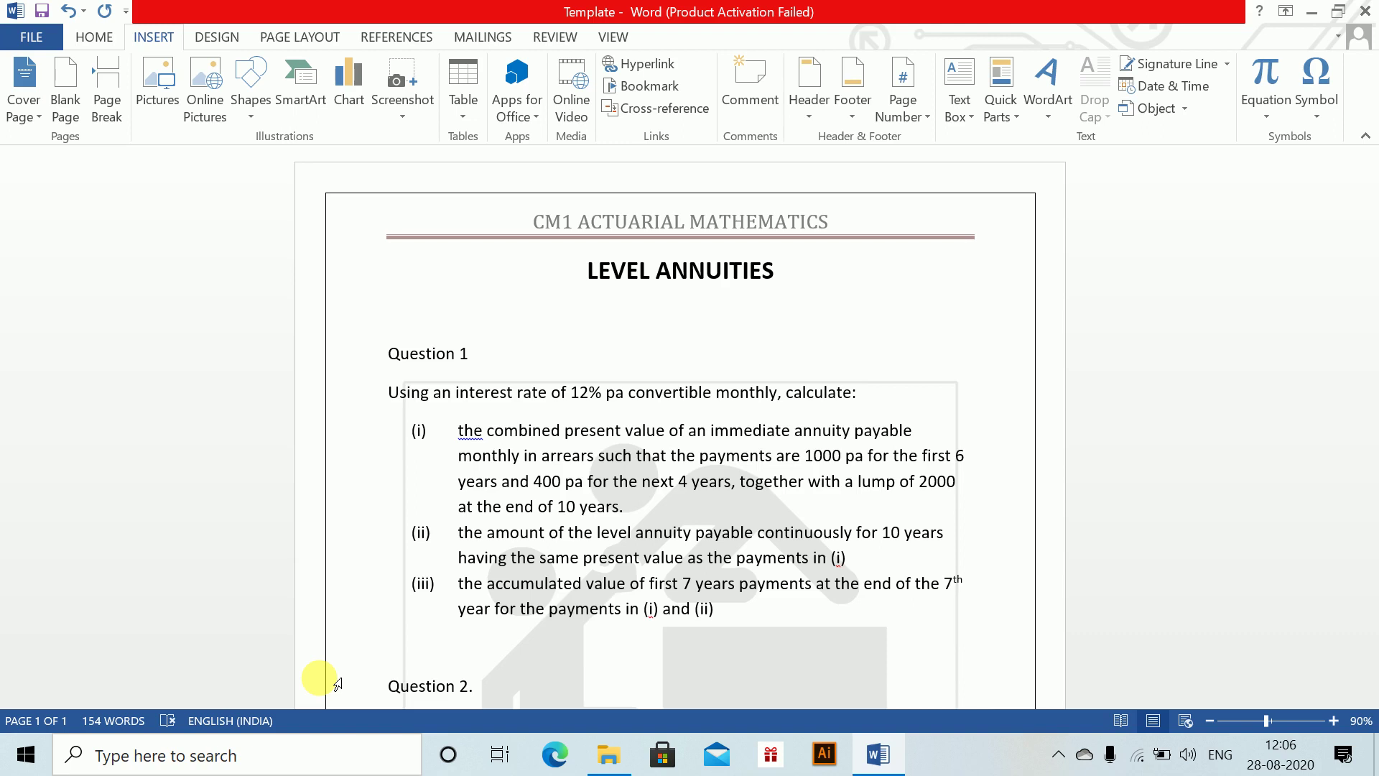
Step: Start a new document at font size 16 and build an a-subscript-n-bar equation
key(ctrl+n)
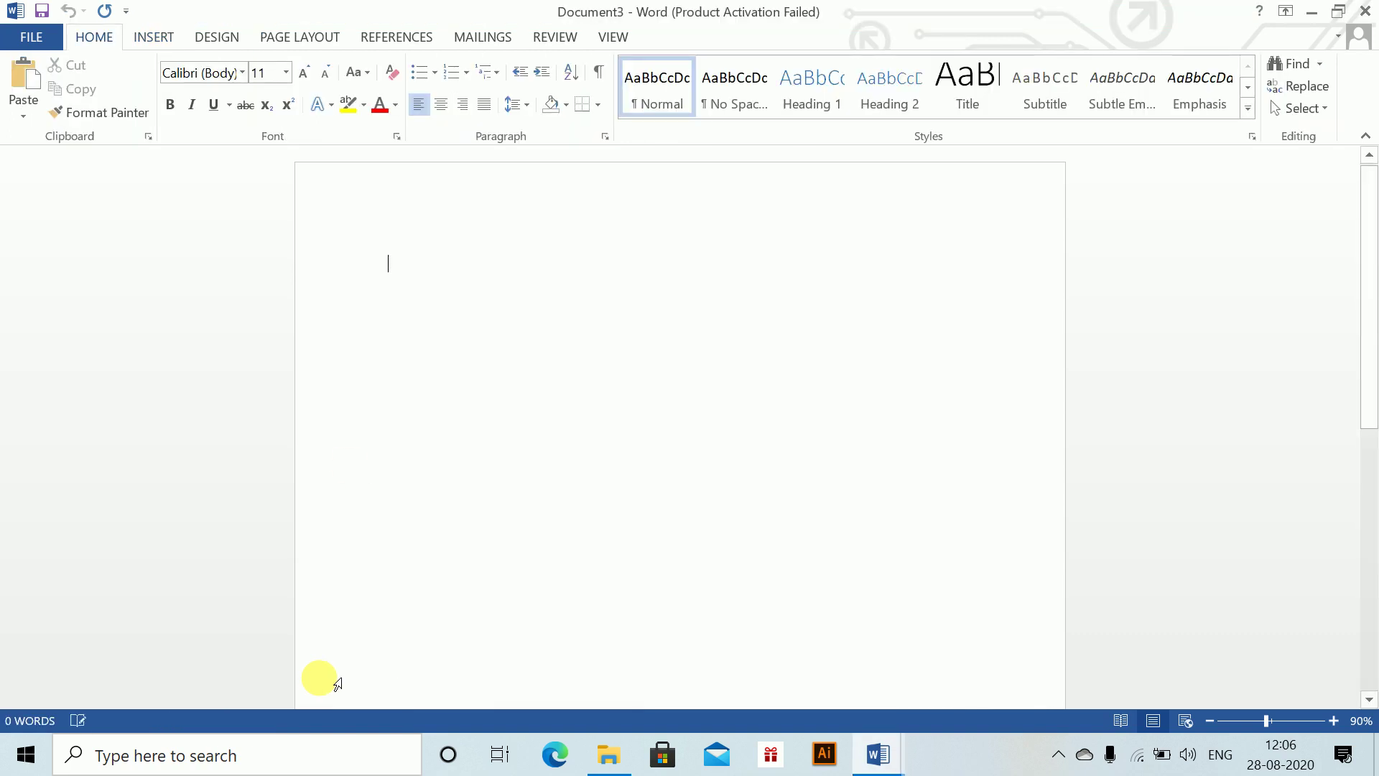
key(ctrl+shift+period)
key(ctrl+shift+period)
key(ctrl+shift+period)
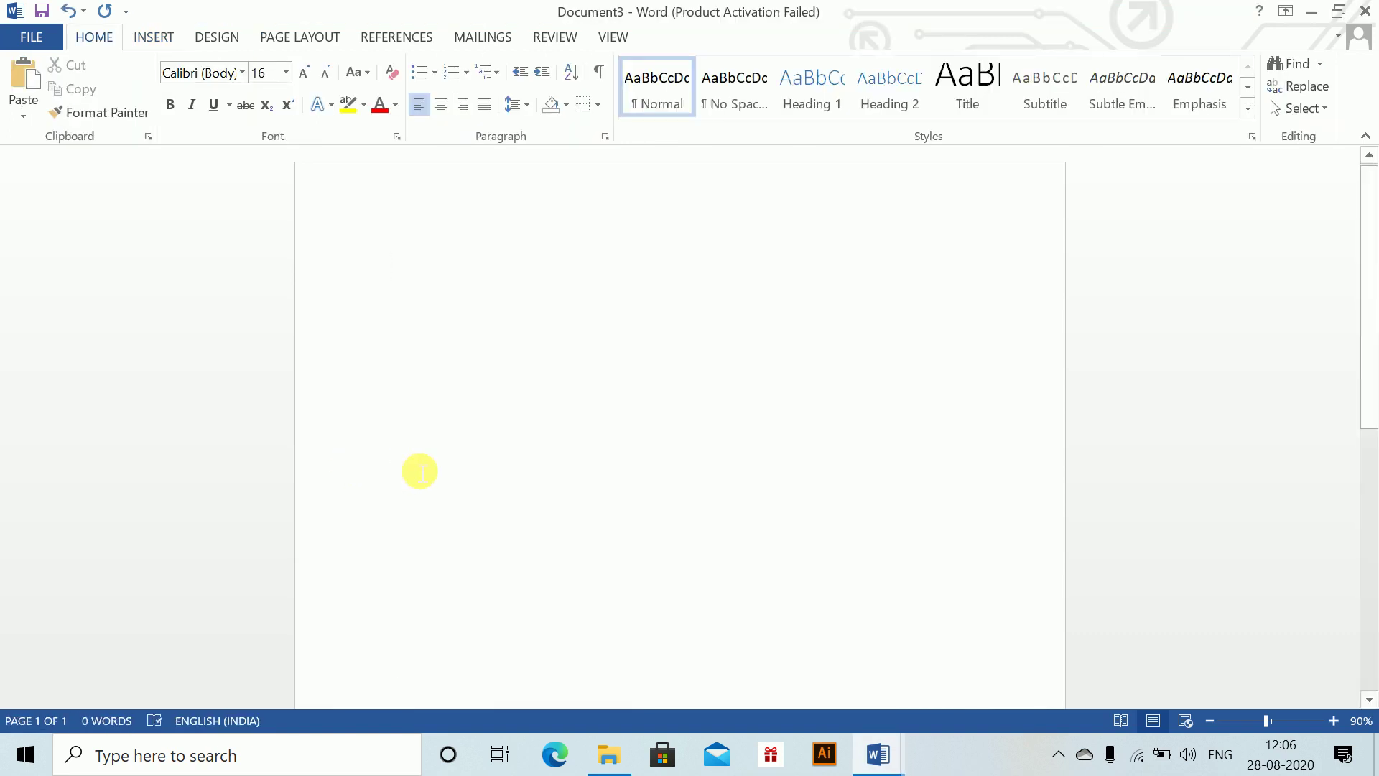
key(alt+equal)
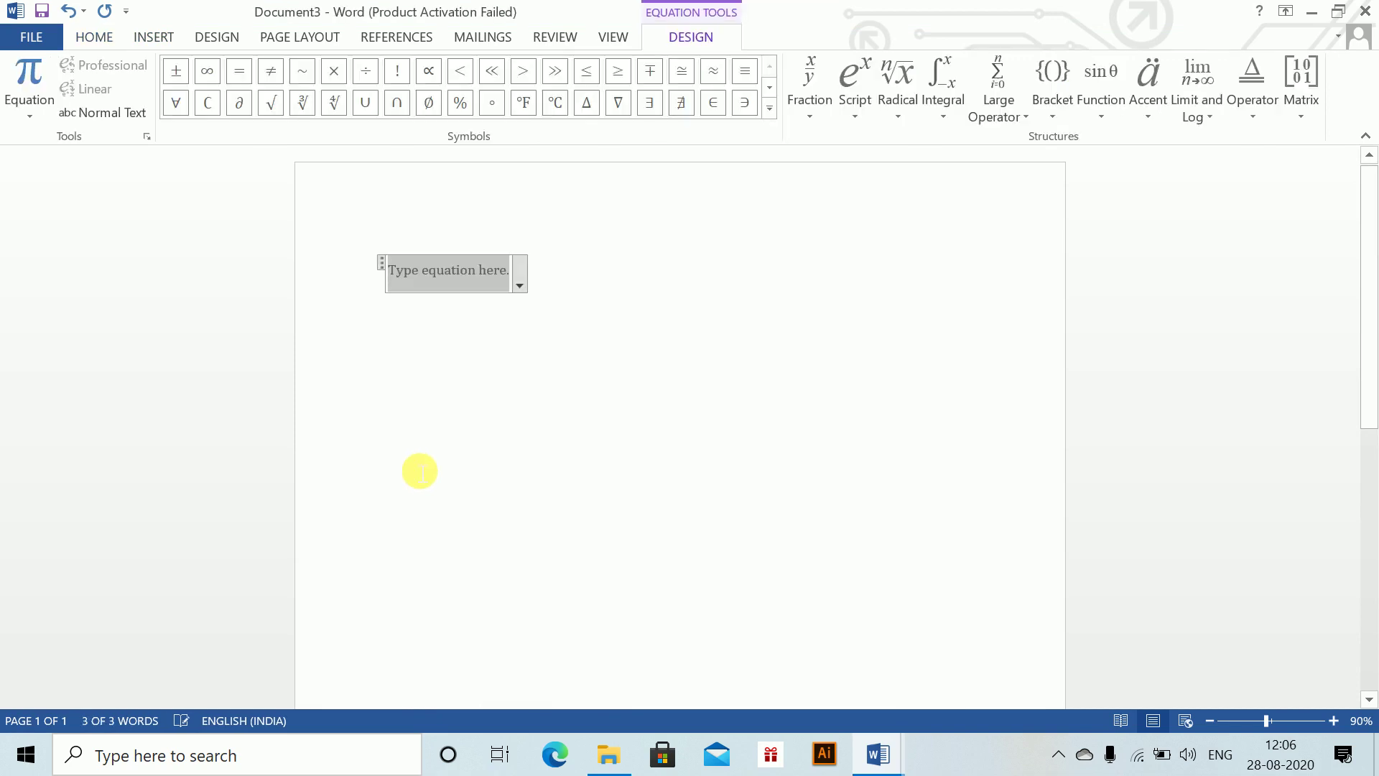
text(a)
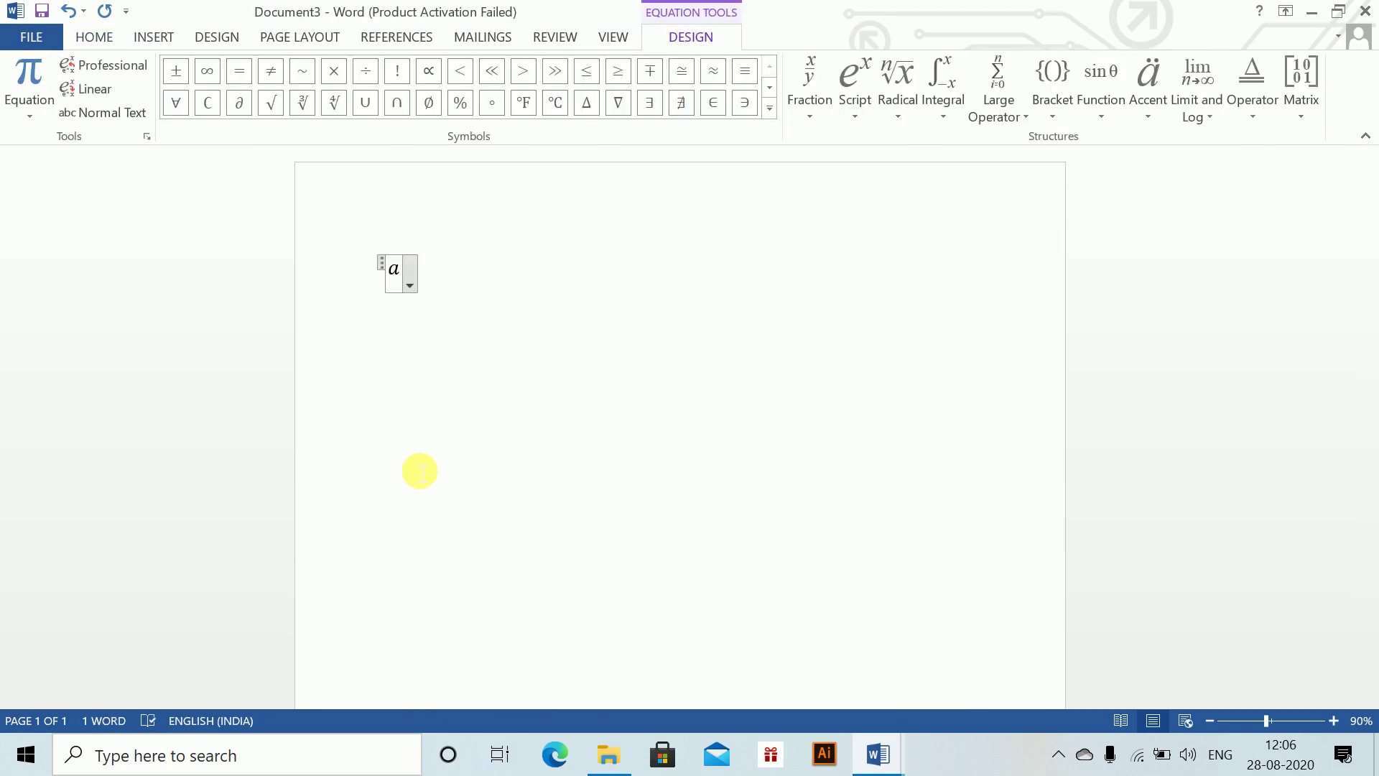
text(_n)
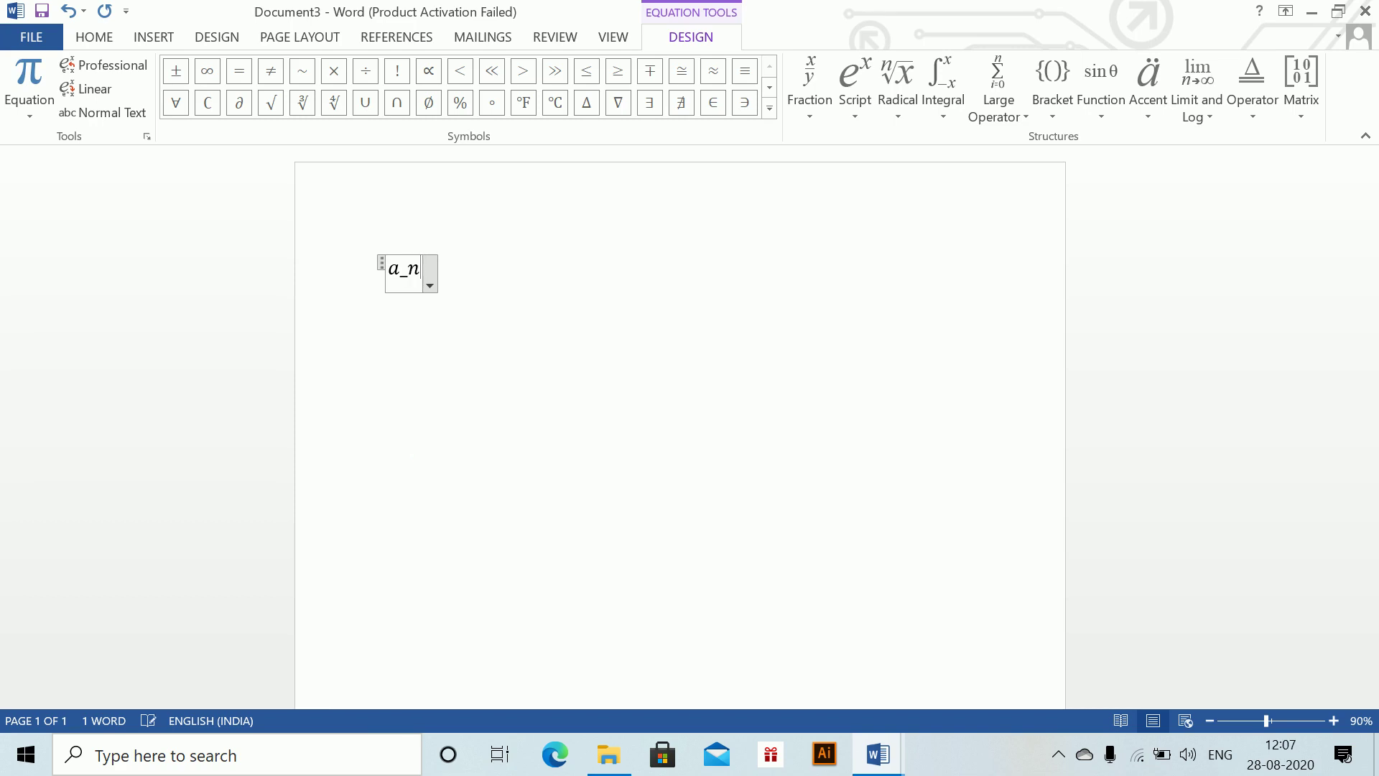
key(space)
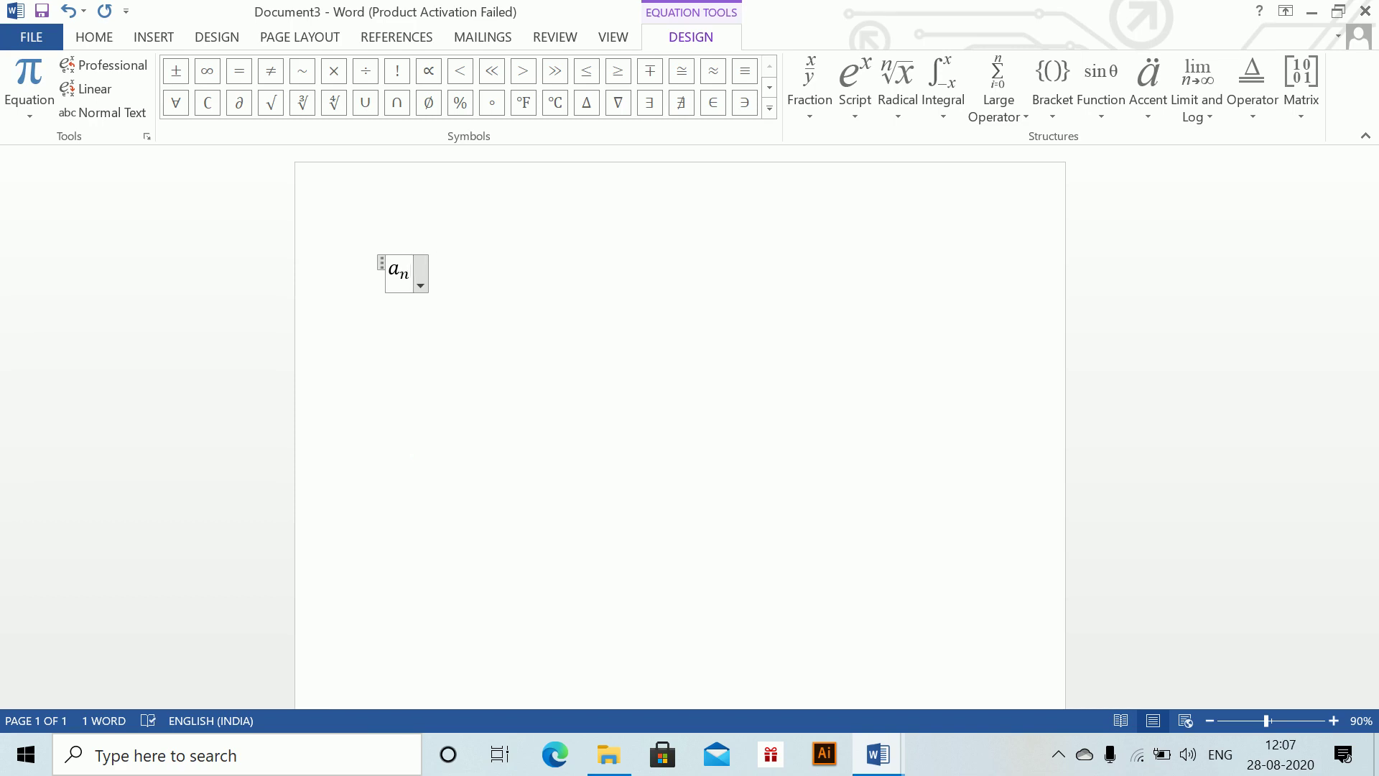
text(a)
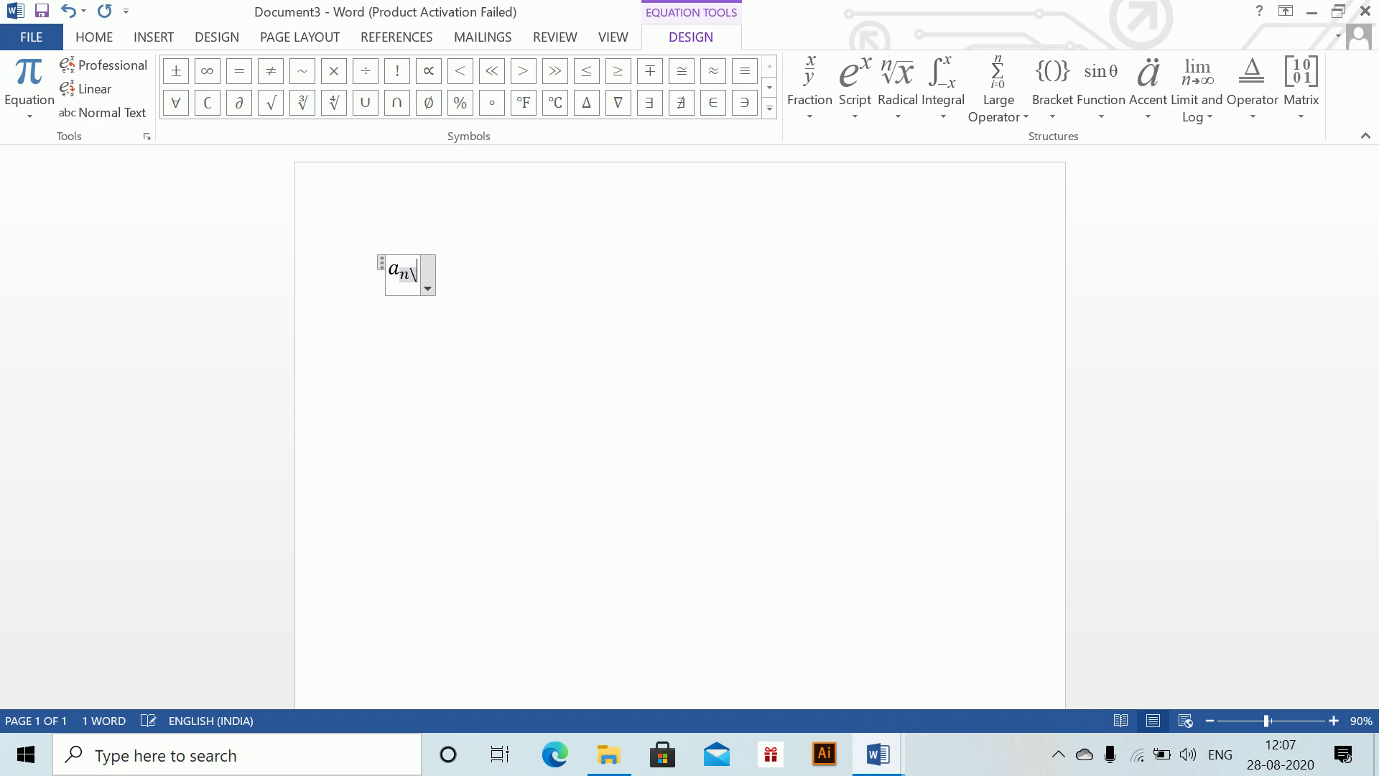
text(r)
key(space)
key(Right)
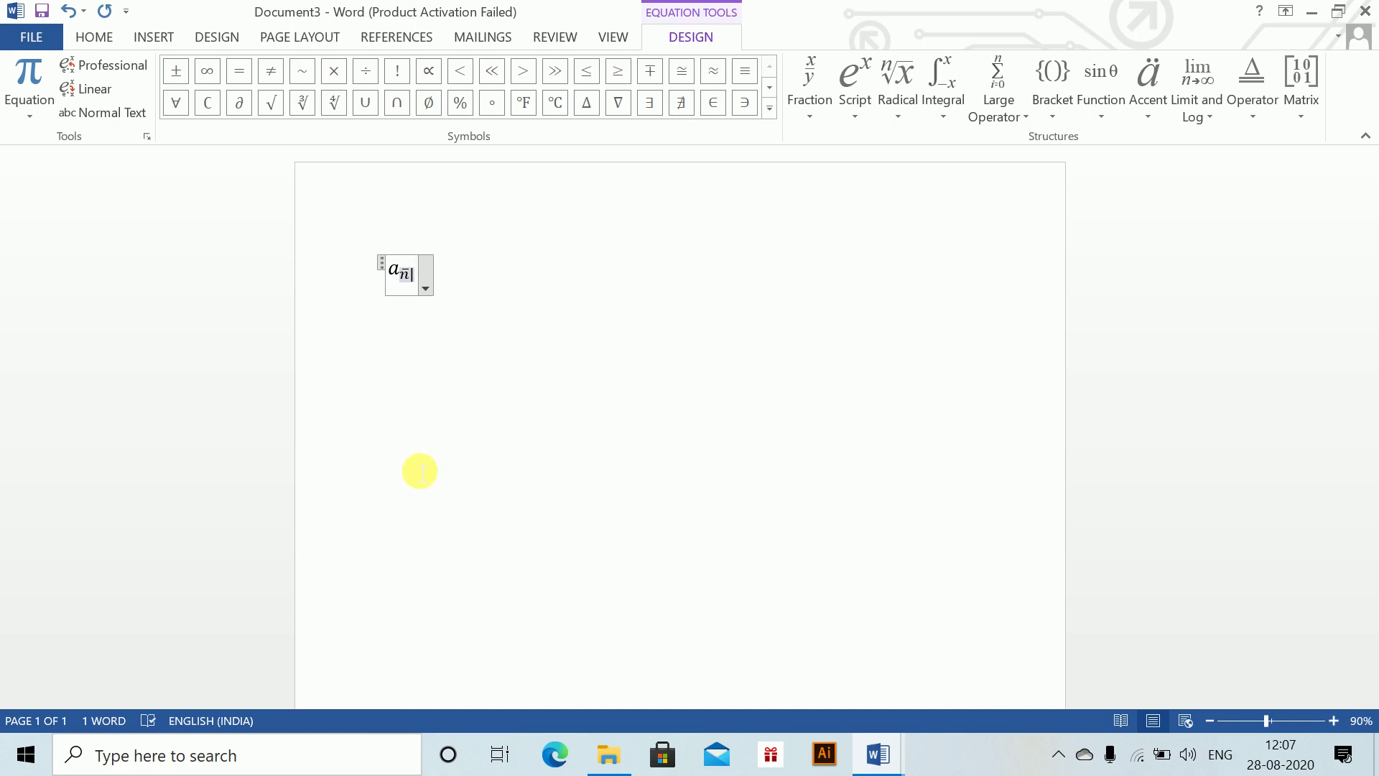
Step: Delete that equation and begin a fresh one, typing a_n \tilde
click(526, 256)
key(BackSpace)
key(BackSpace)
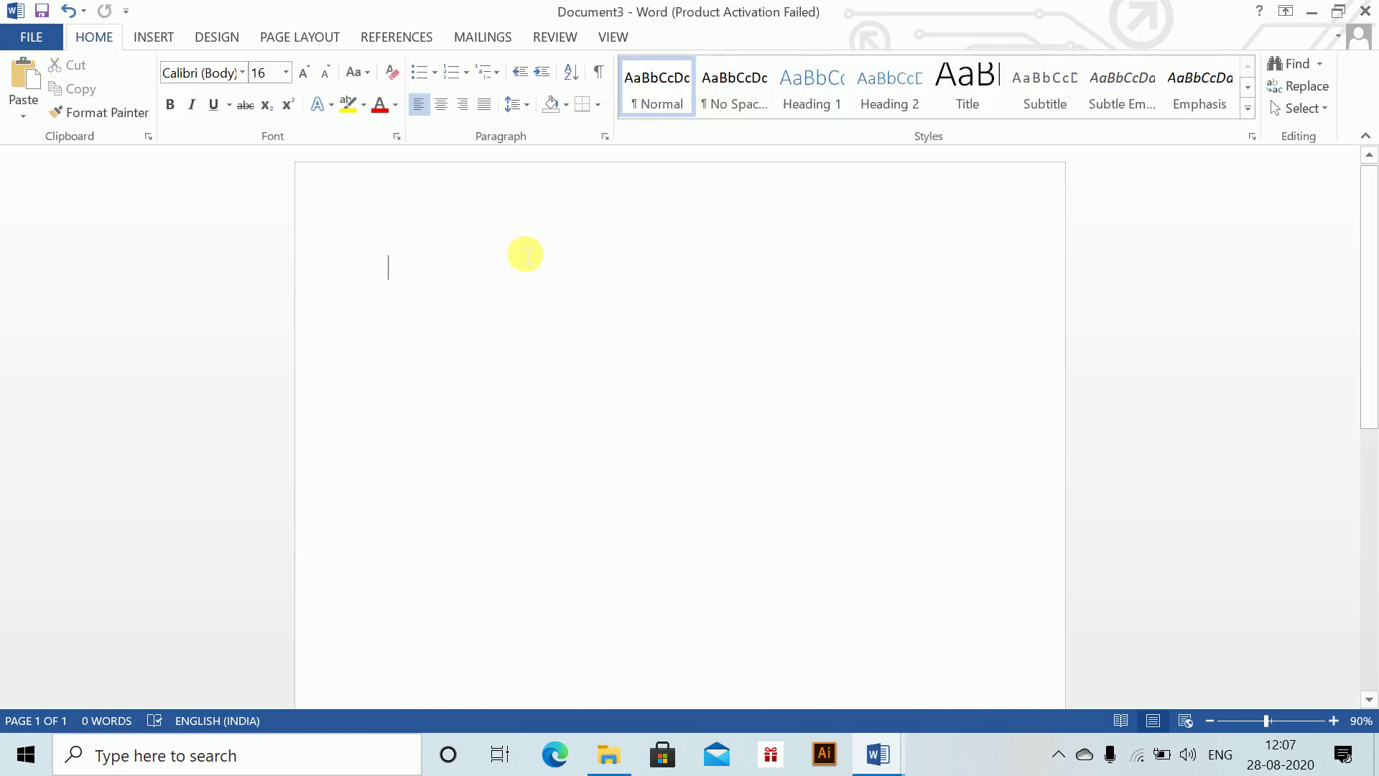
key(alt+equal)
text(a)
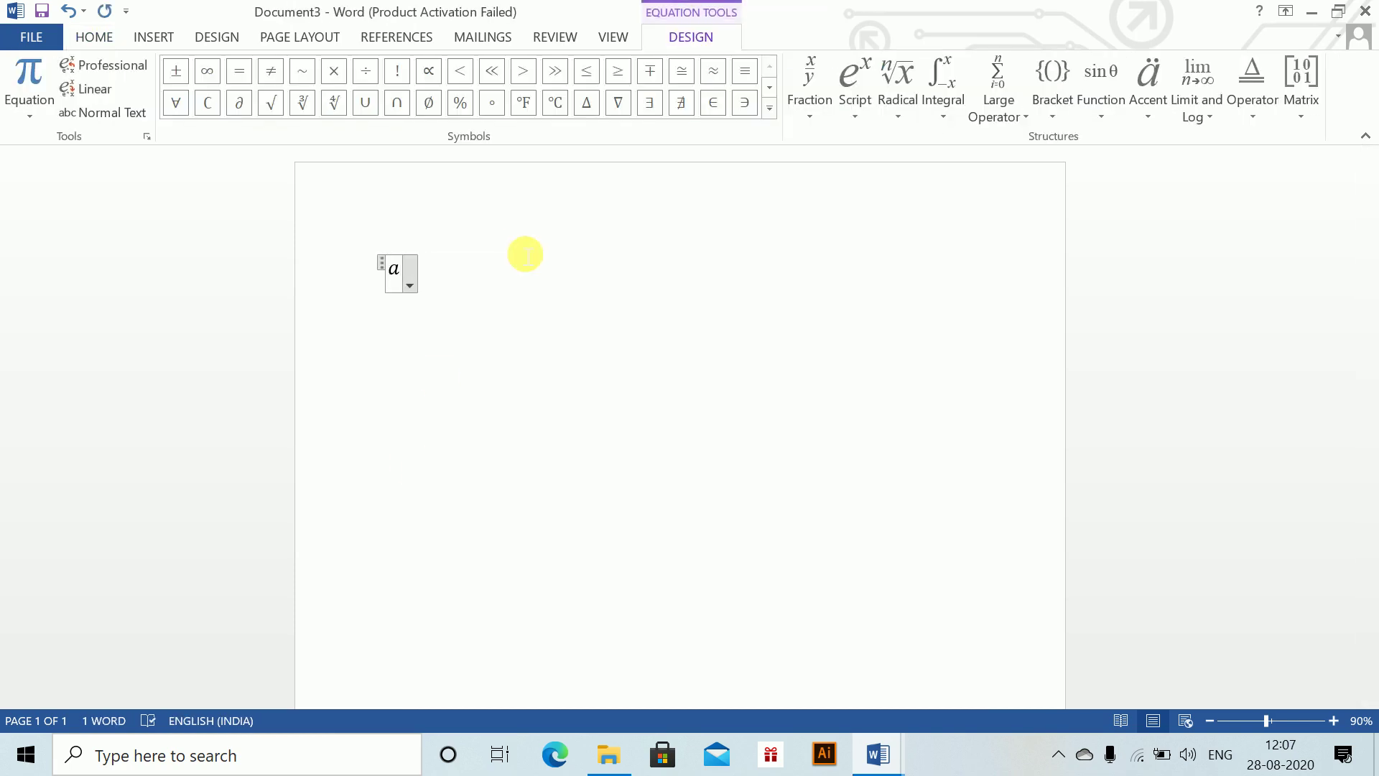
text(_n 	ilde)
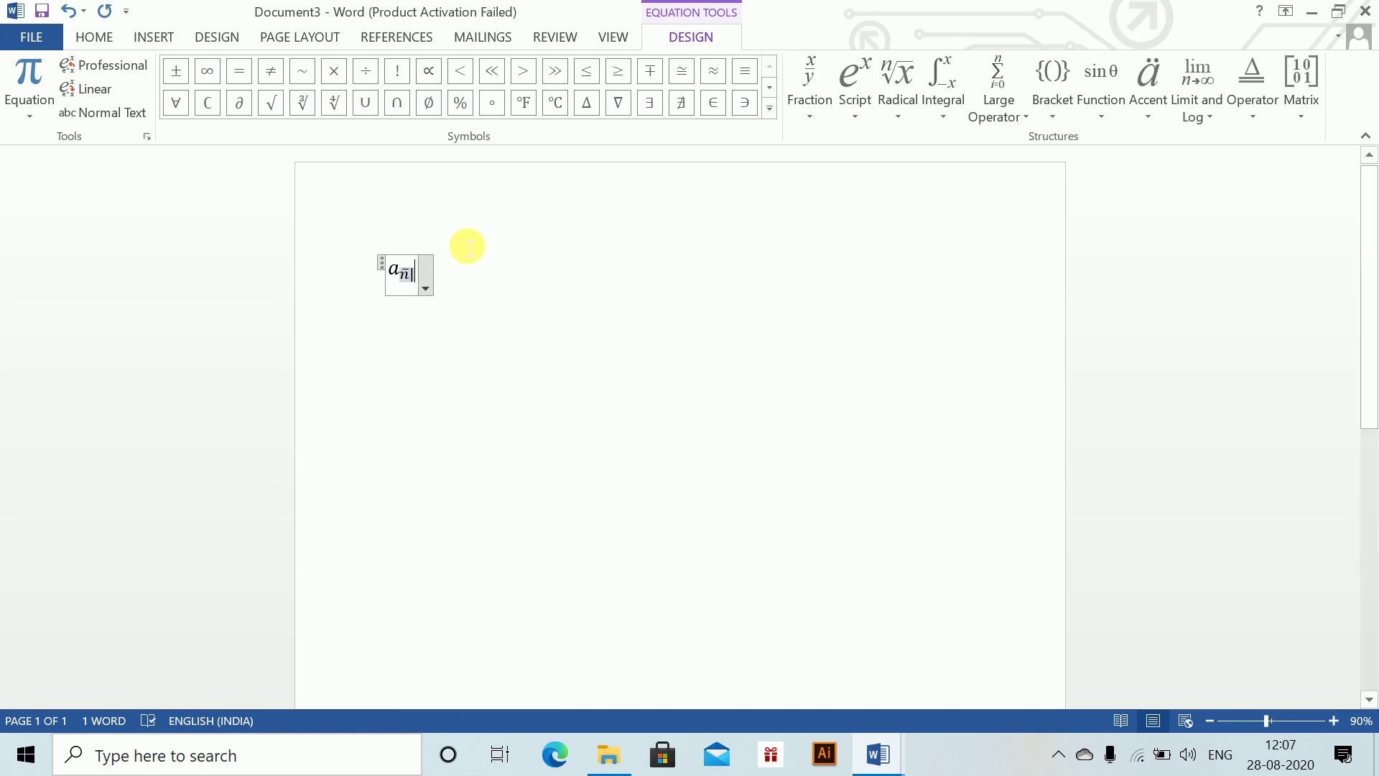
Step: Choose Save as New Equation for the annuity equation
click(462, 289)
click(415, 272)
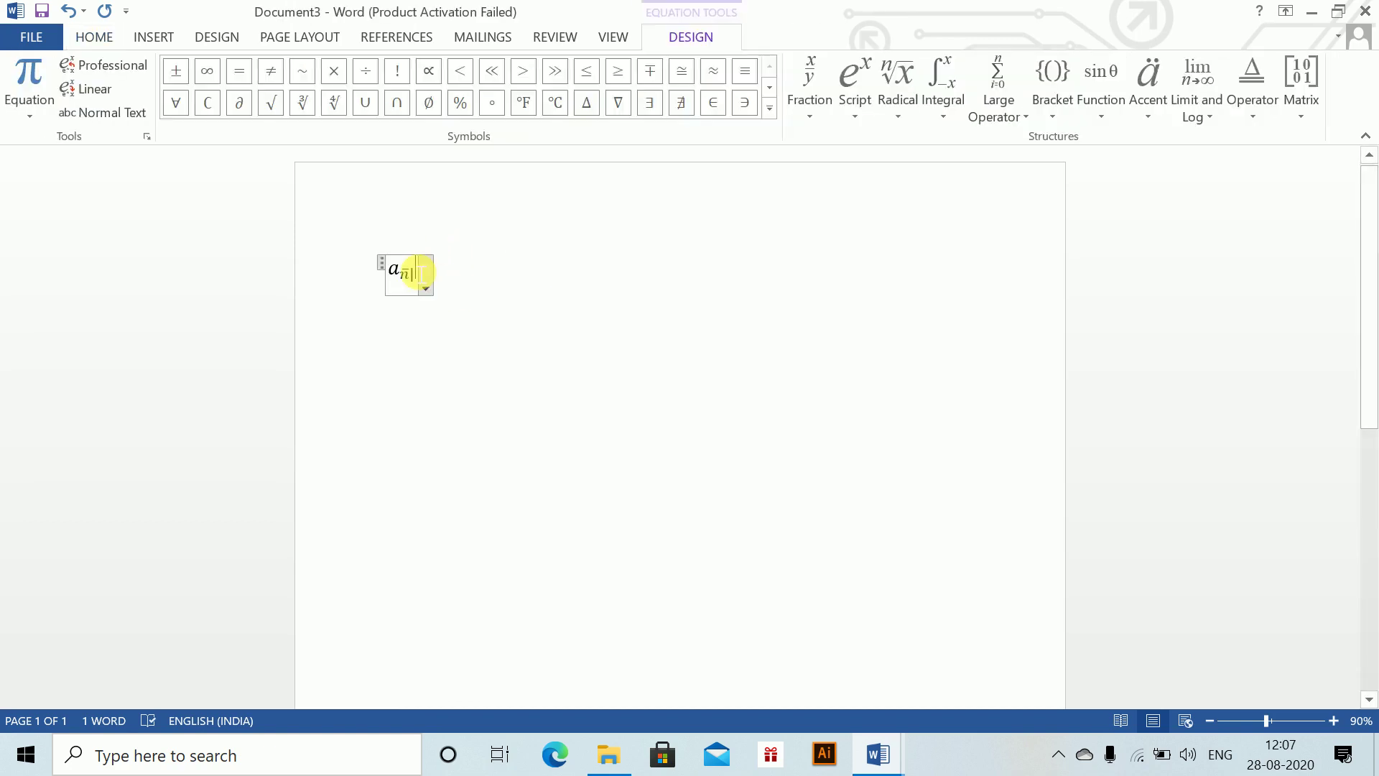
click(426, 286)
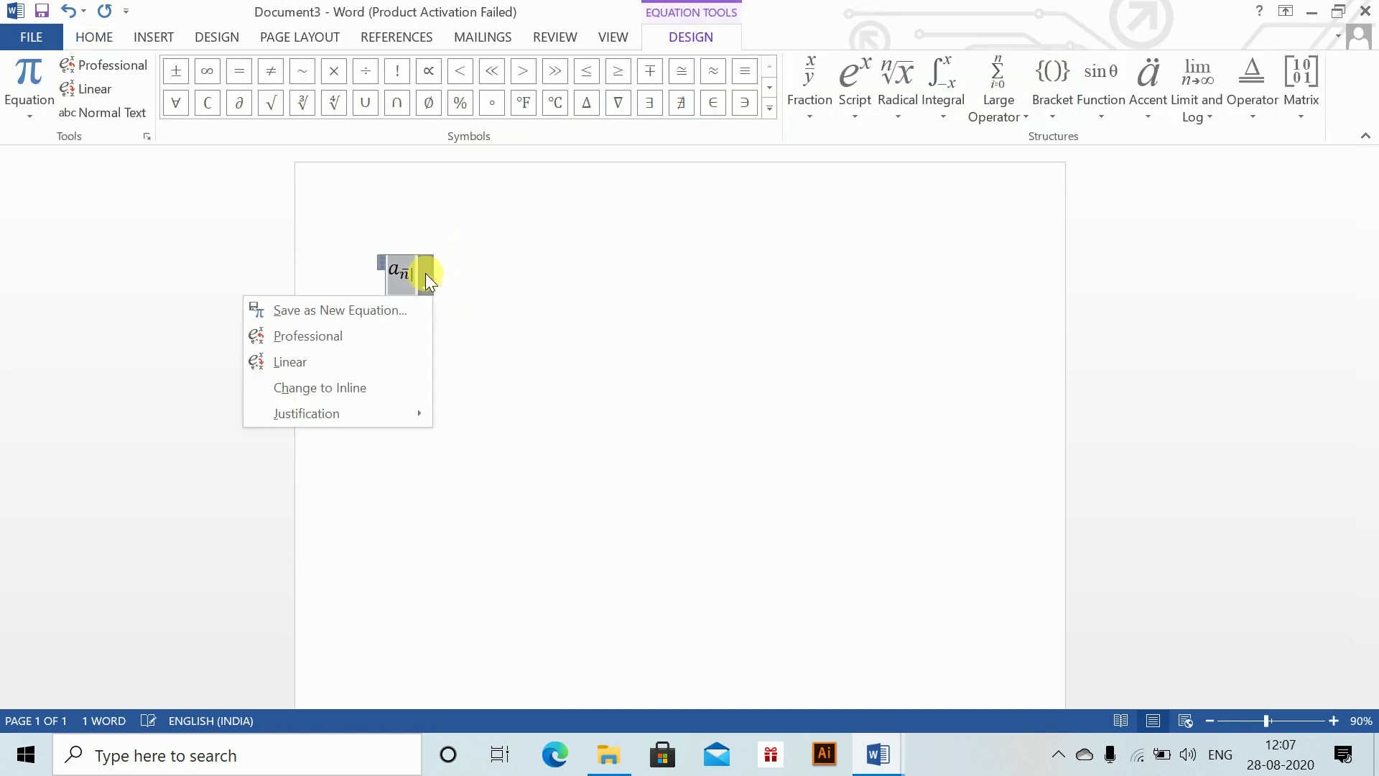
click(347, 316)
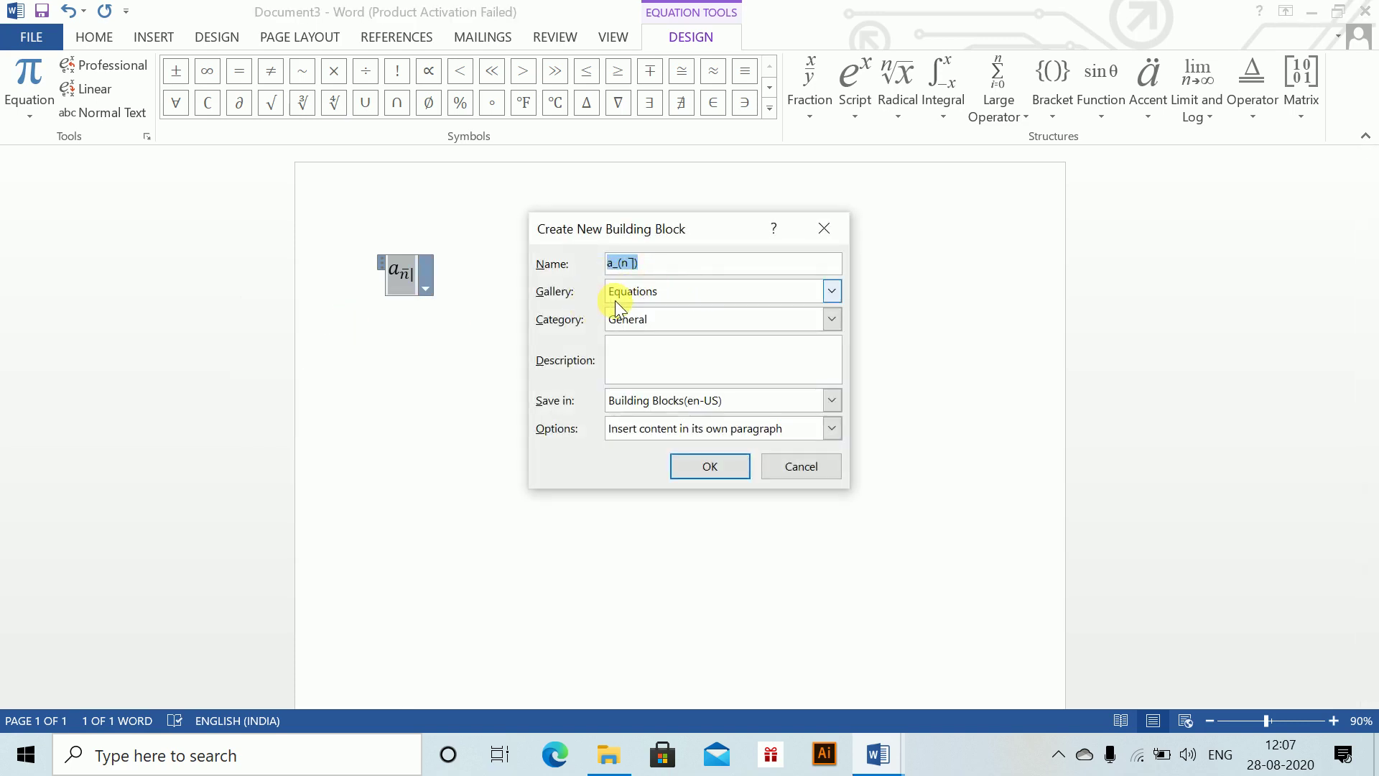
Step: Create the Actuarial category, set Insert content only, and save the gallery entry
click(622, 320)
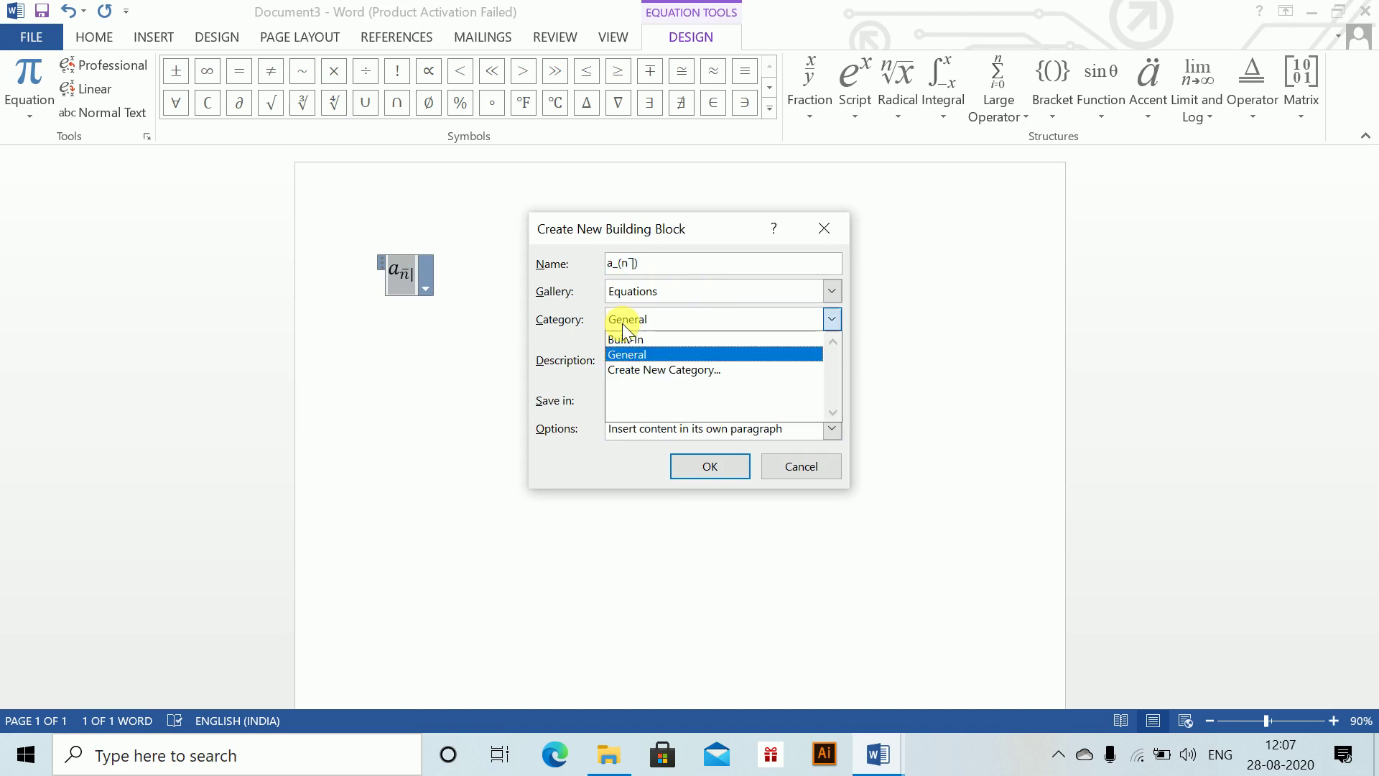
click(627, 369)
text(Actuarial)
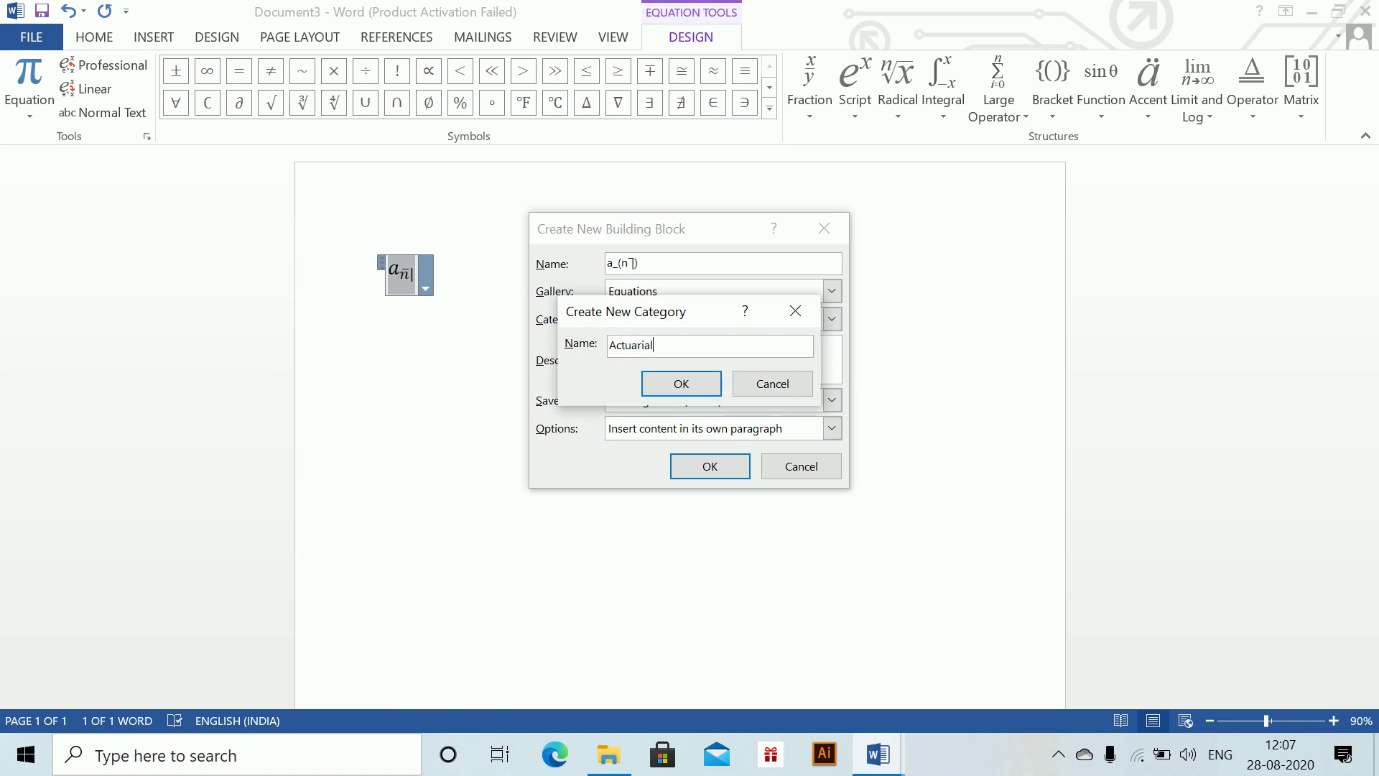
click(682, 384)
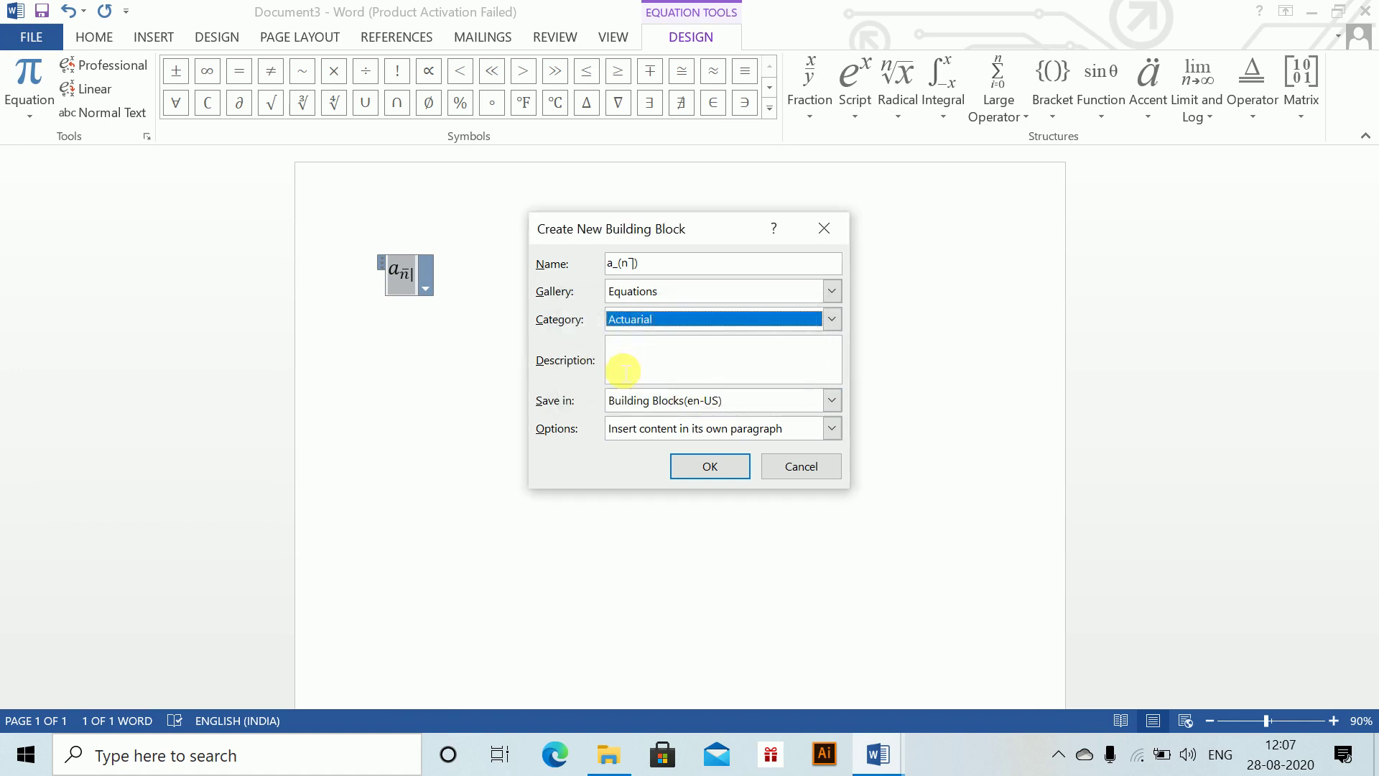
click(667, 433)
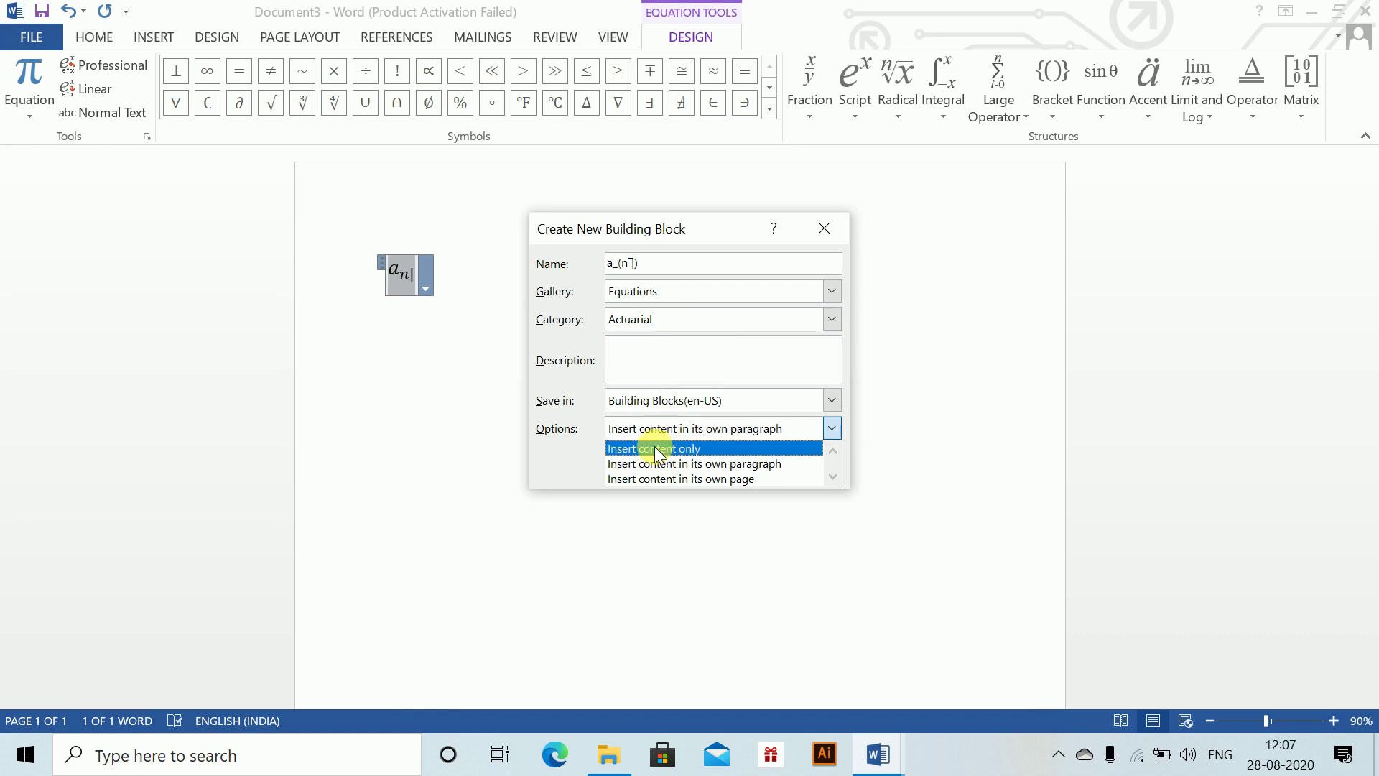
click(654, 448)
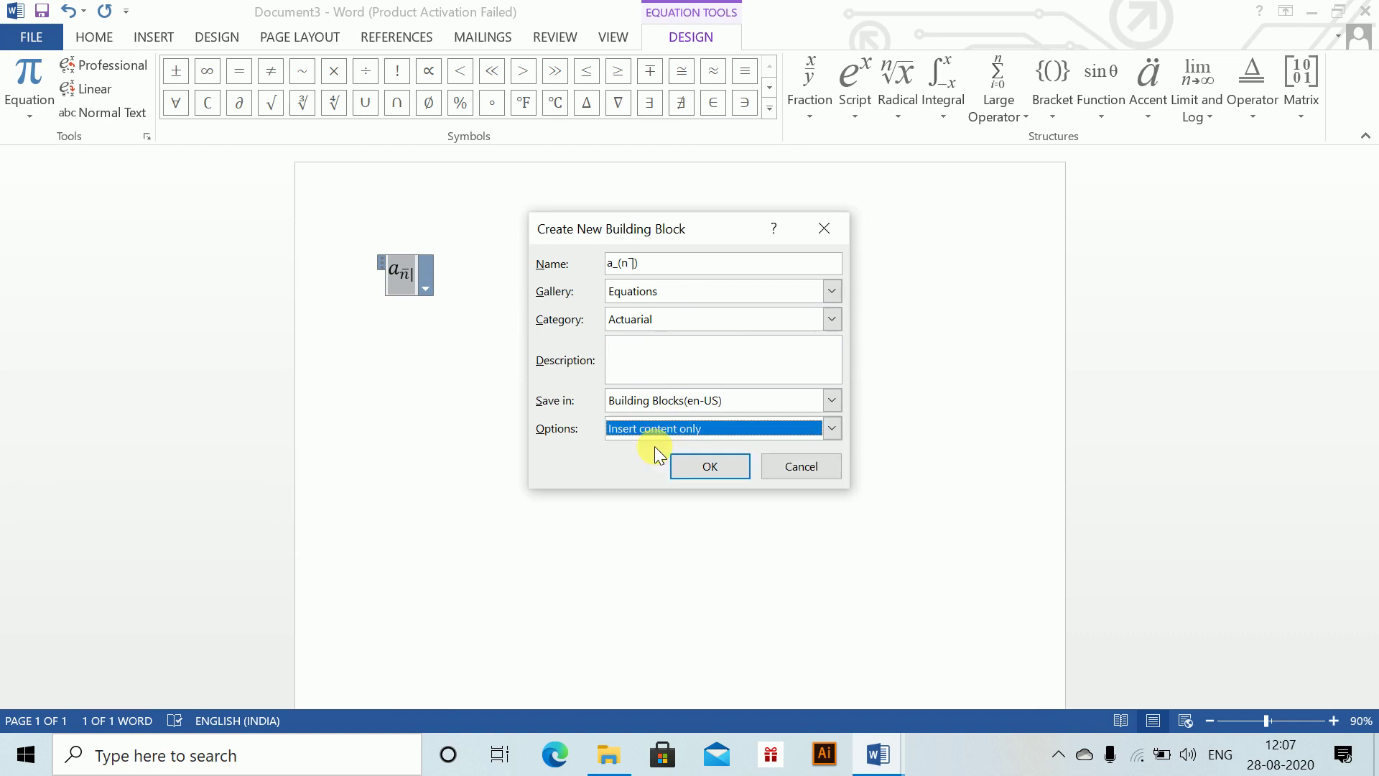
click(699, 465)
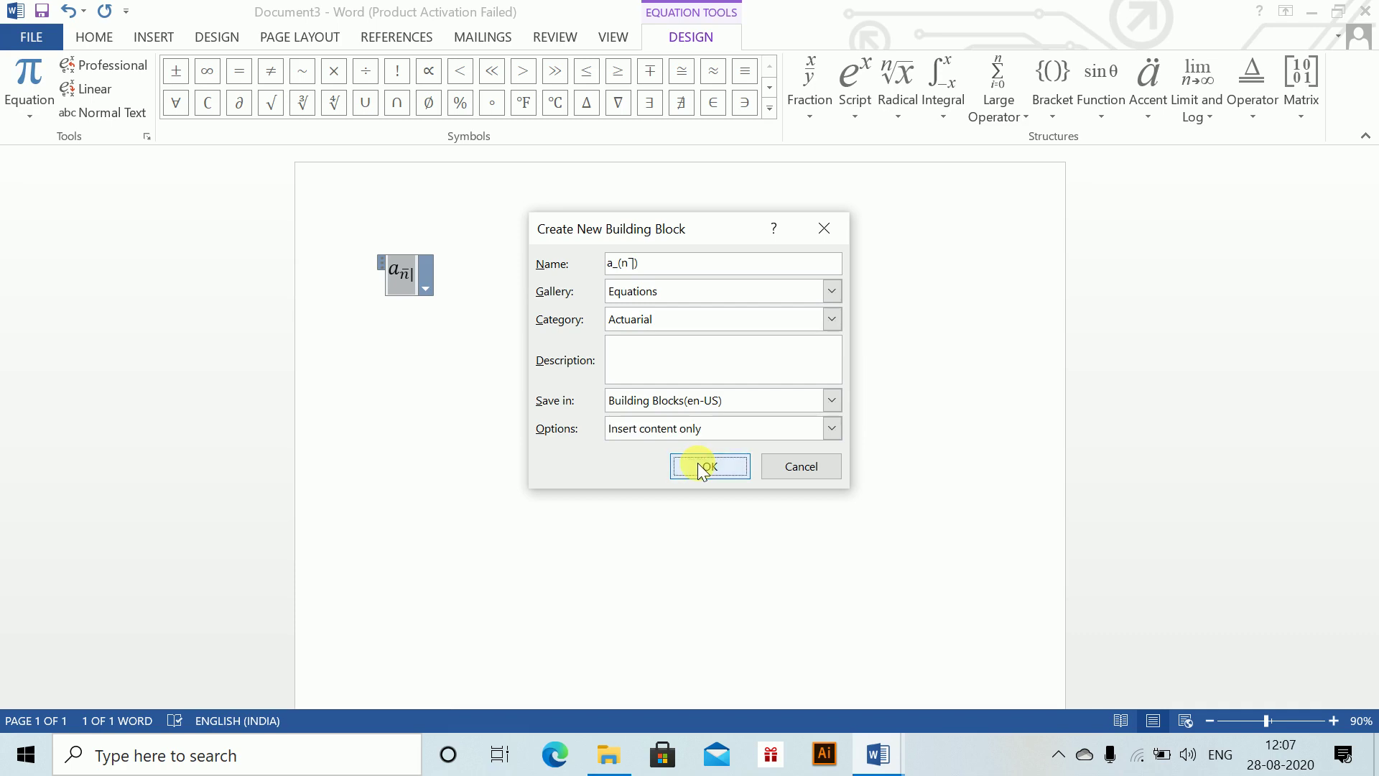
click(135, 37)
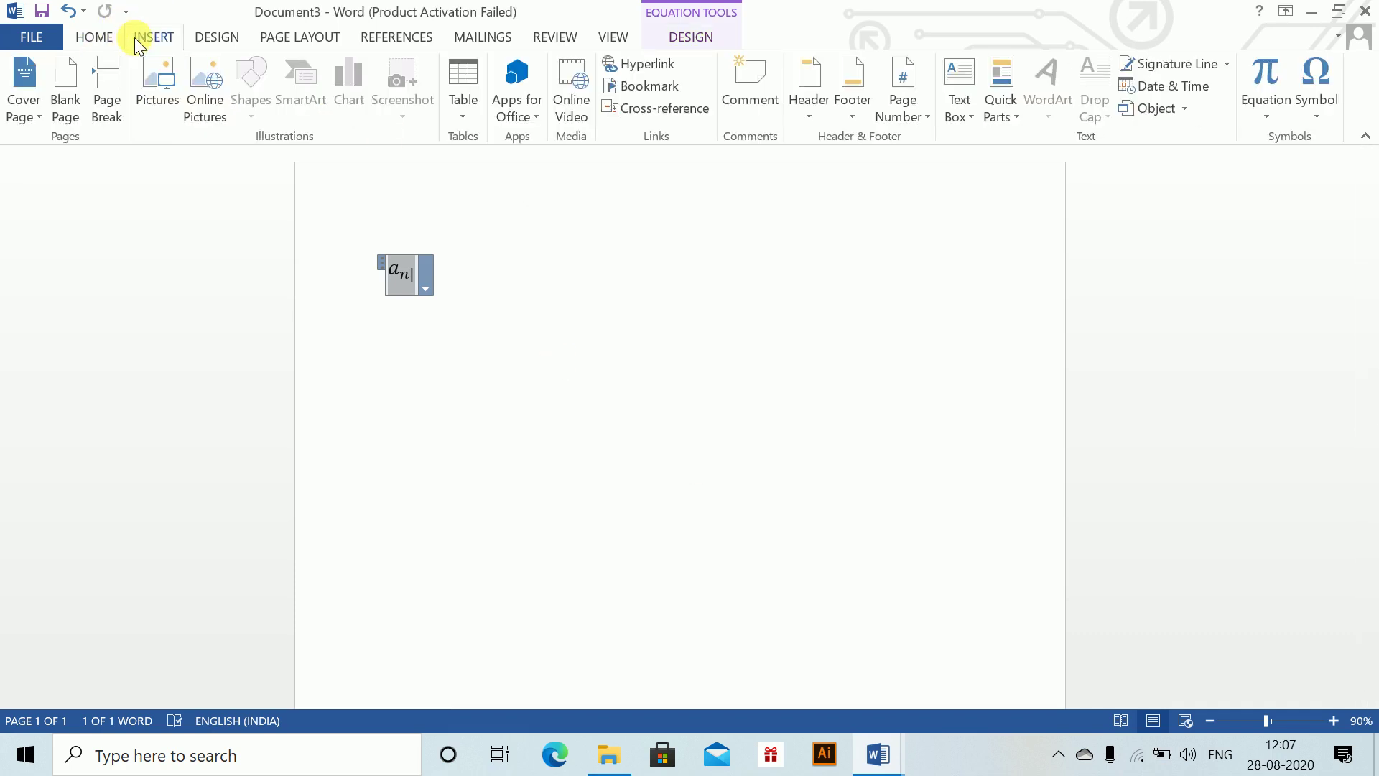
Step: Confirm the Actuarial entry in the Equation gallery, then move below the equation
click(1251, 114)
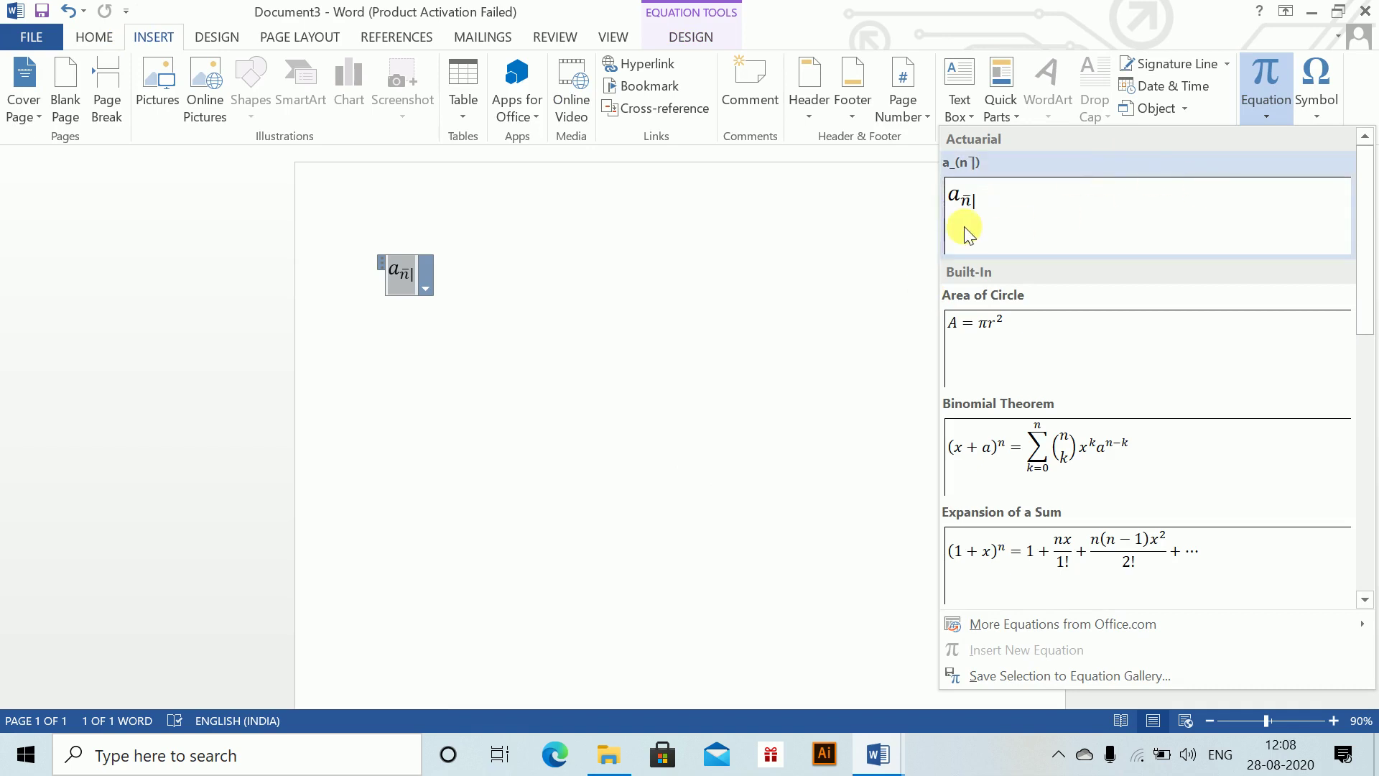
click(471, 283)
click(467, 287)
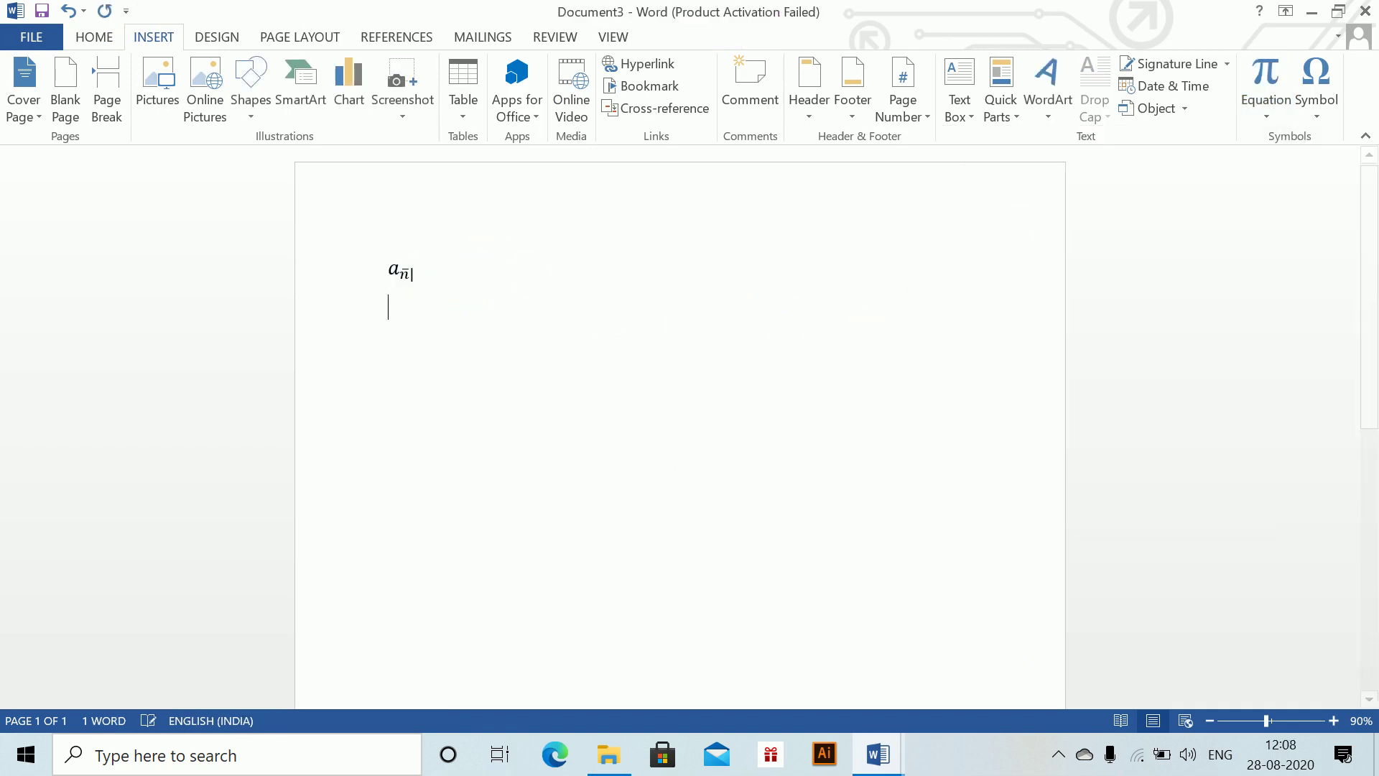
Step: Insert a double-dotted a equation, delete it, and start a new line
key(alt+equal)
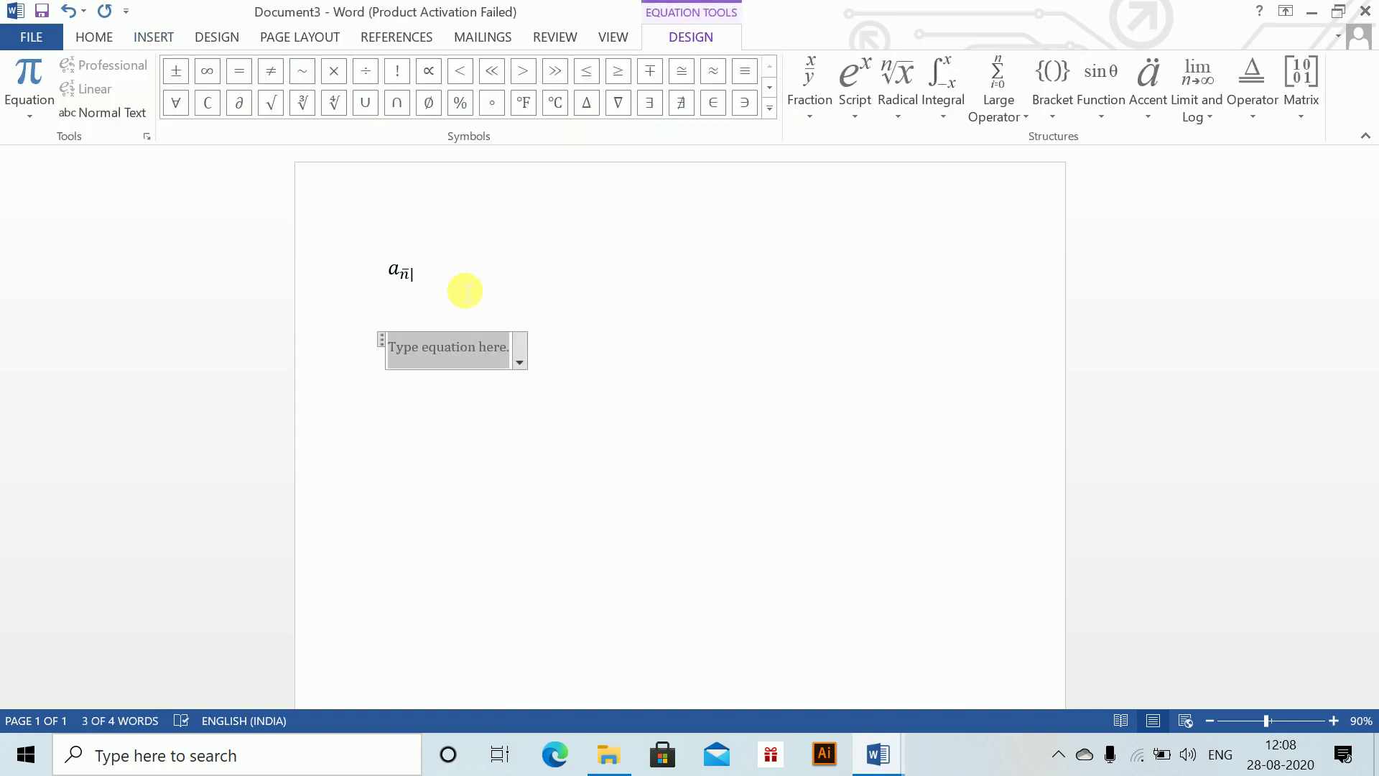
text(a\ddot)
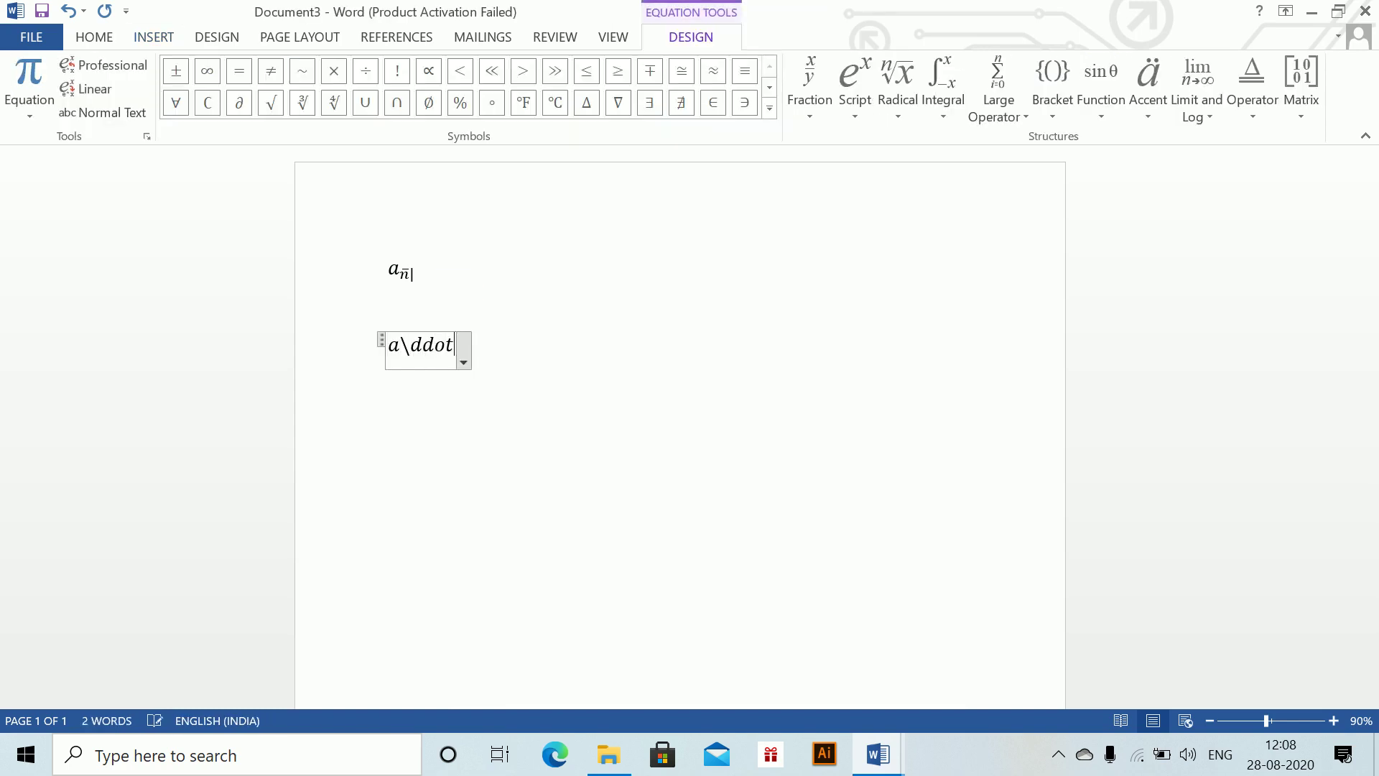
key(space)
key(space)
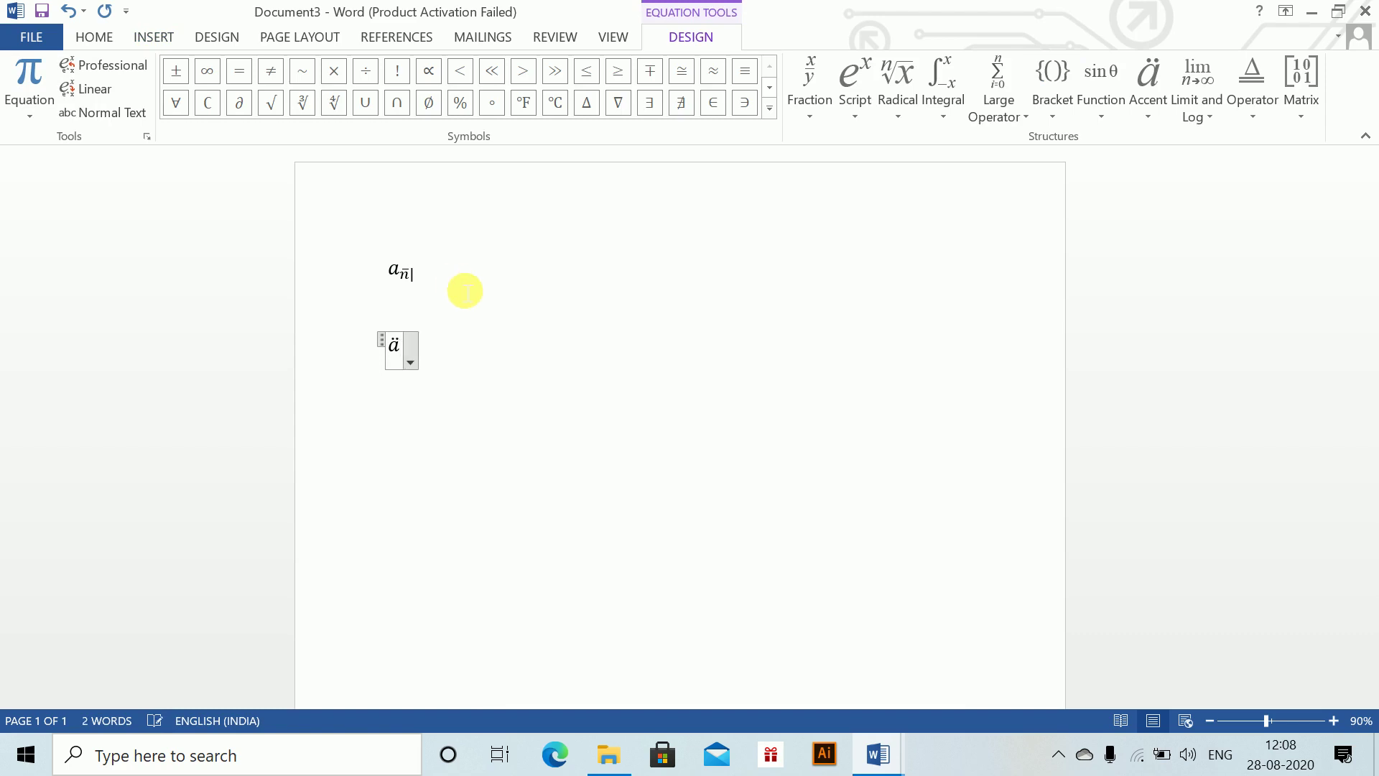
key(BackSpace)
key(BackSpace)
key(BackSpace)
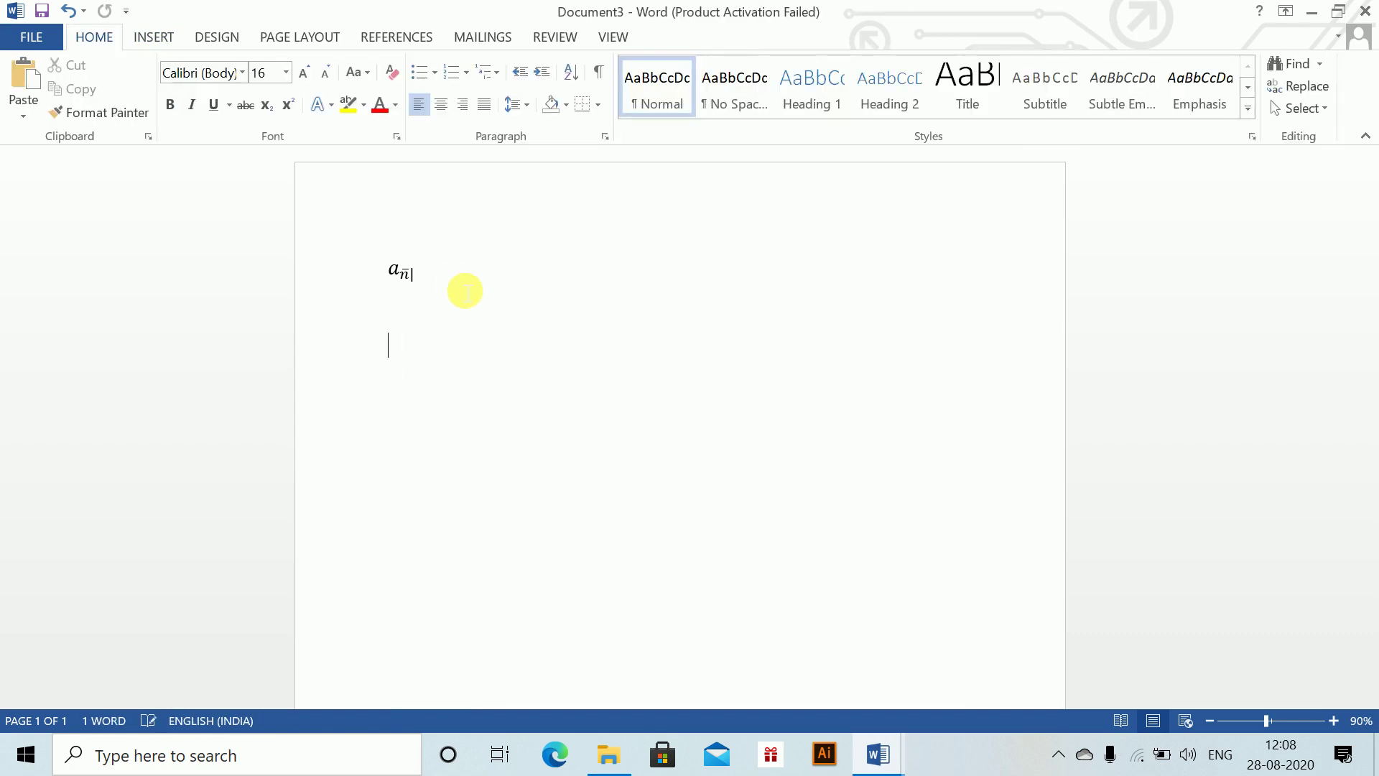
key(Return)
Step: Build ä with subscript n and an overbar angle in a new equation
key(alt+equal)
text(a\ddot)
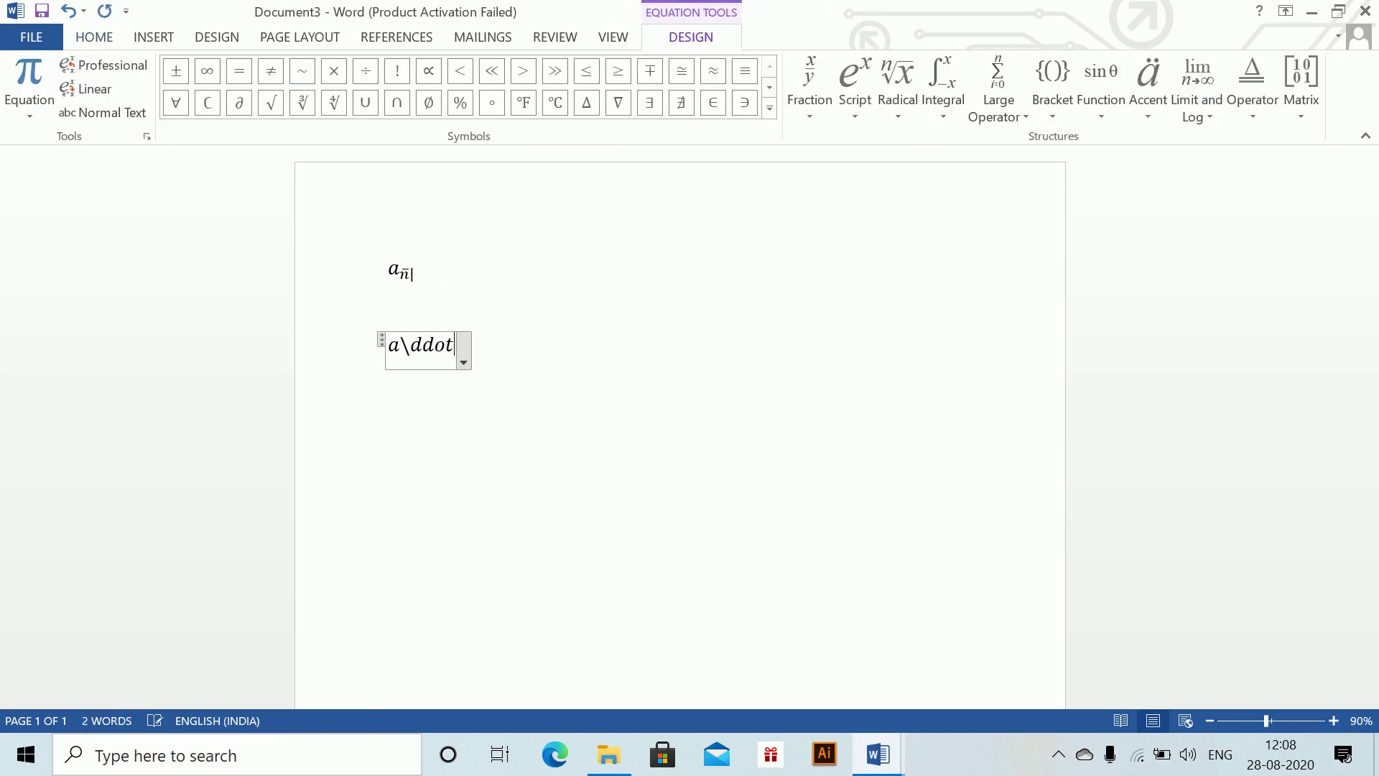
key(space)
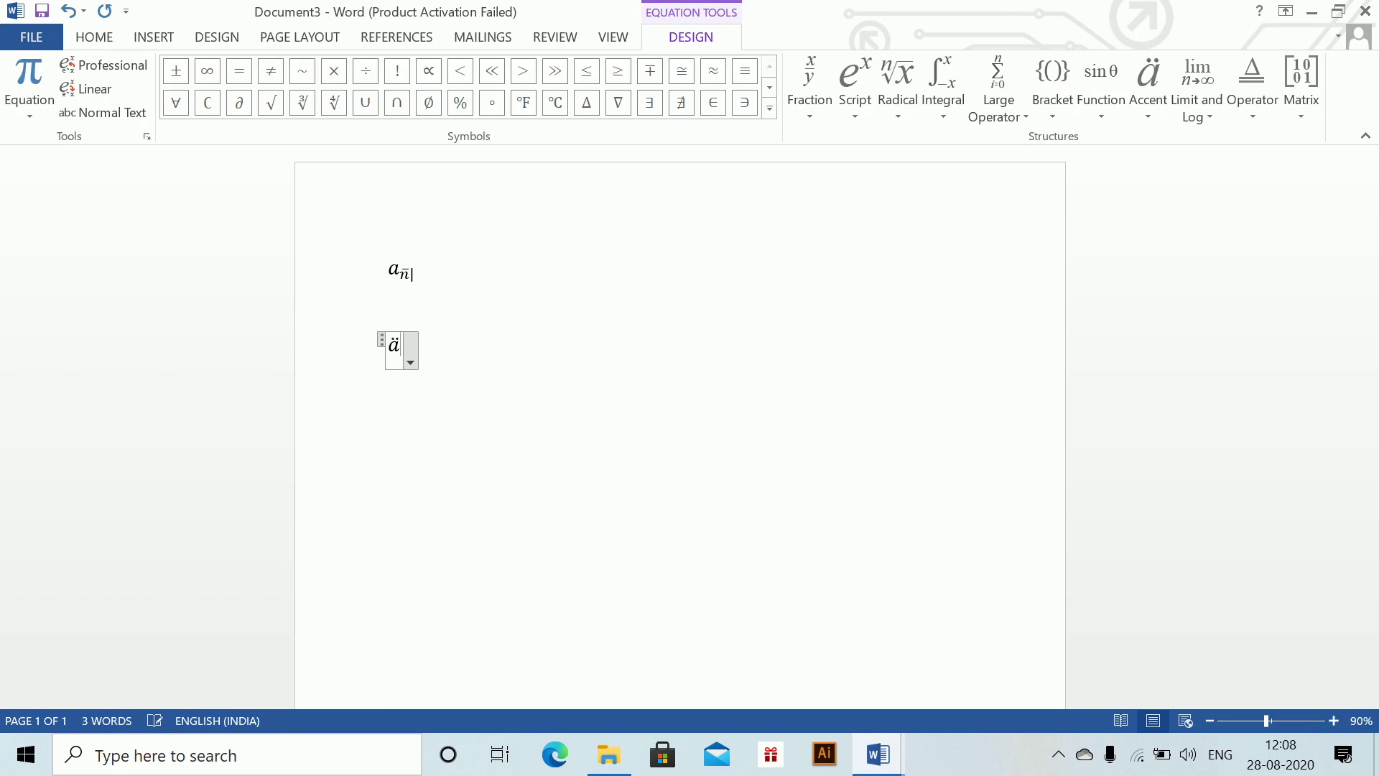
text(_(n))
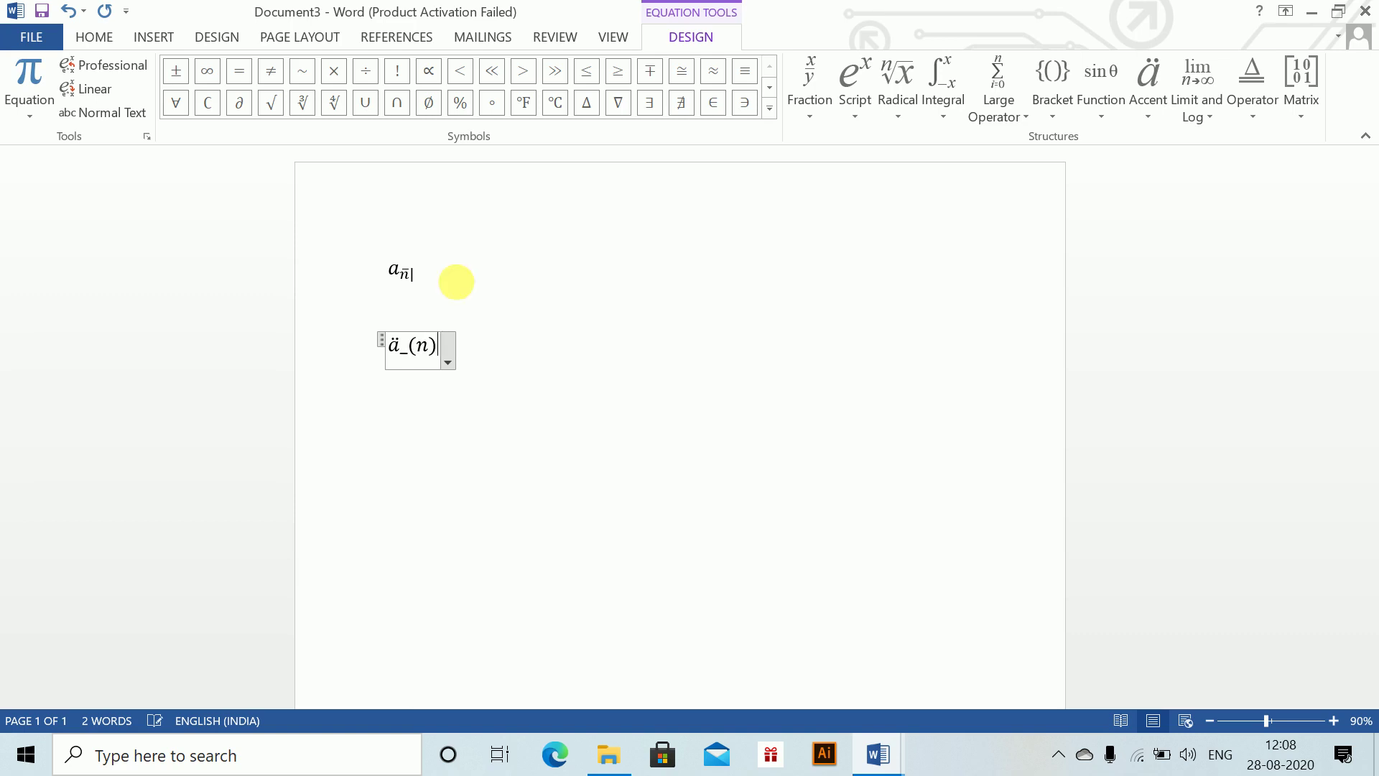
key(space)
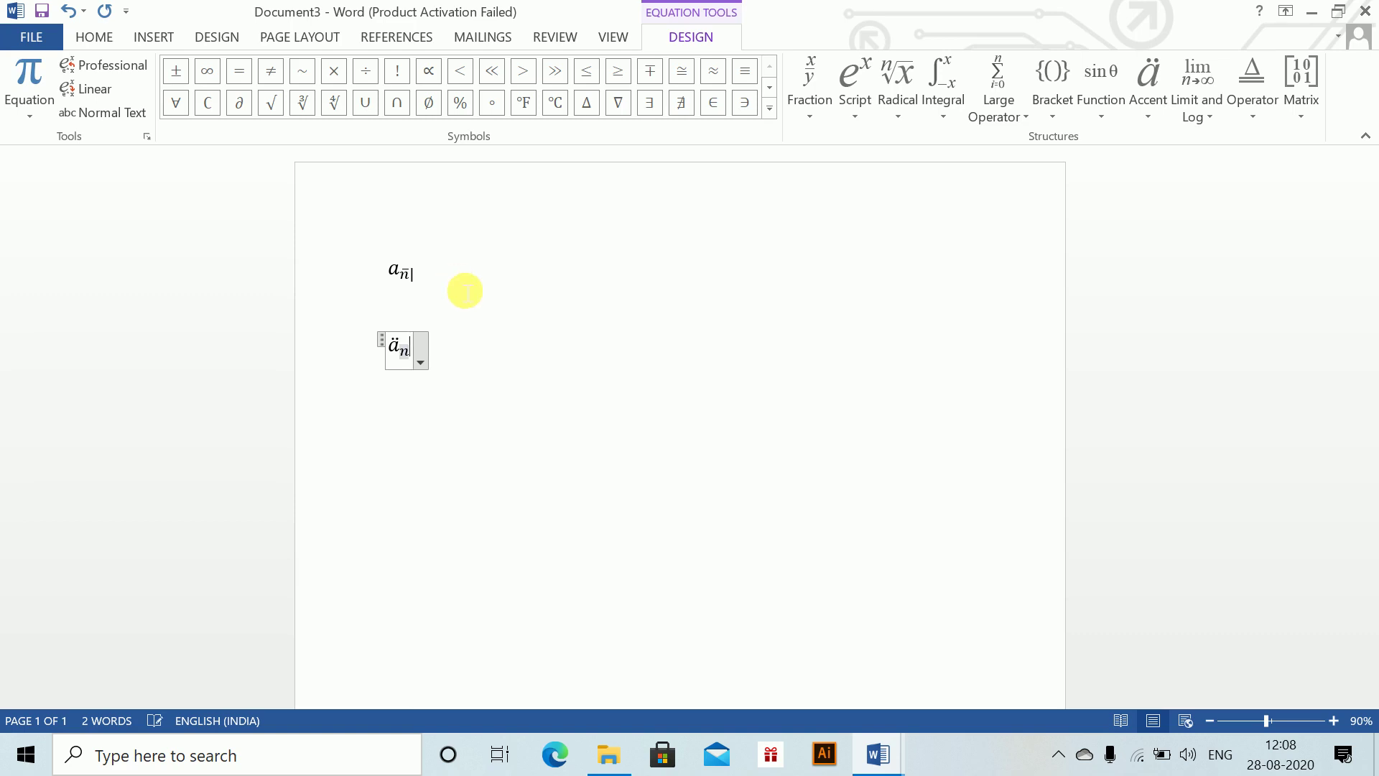
text(\)
text(overbar )
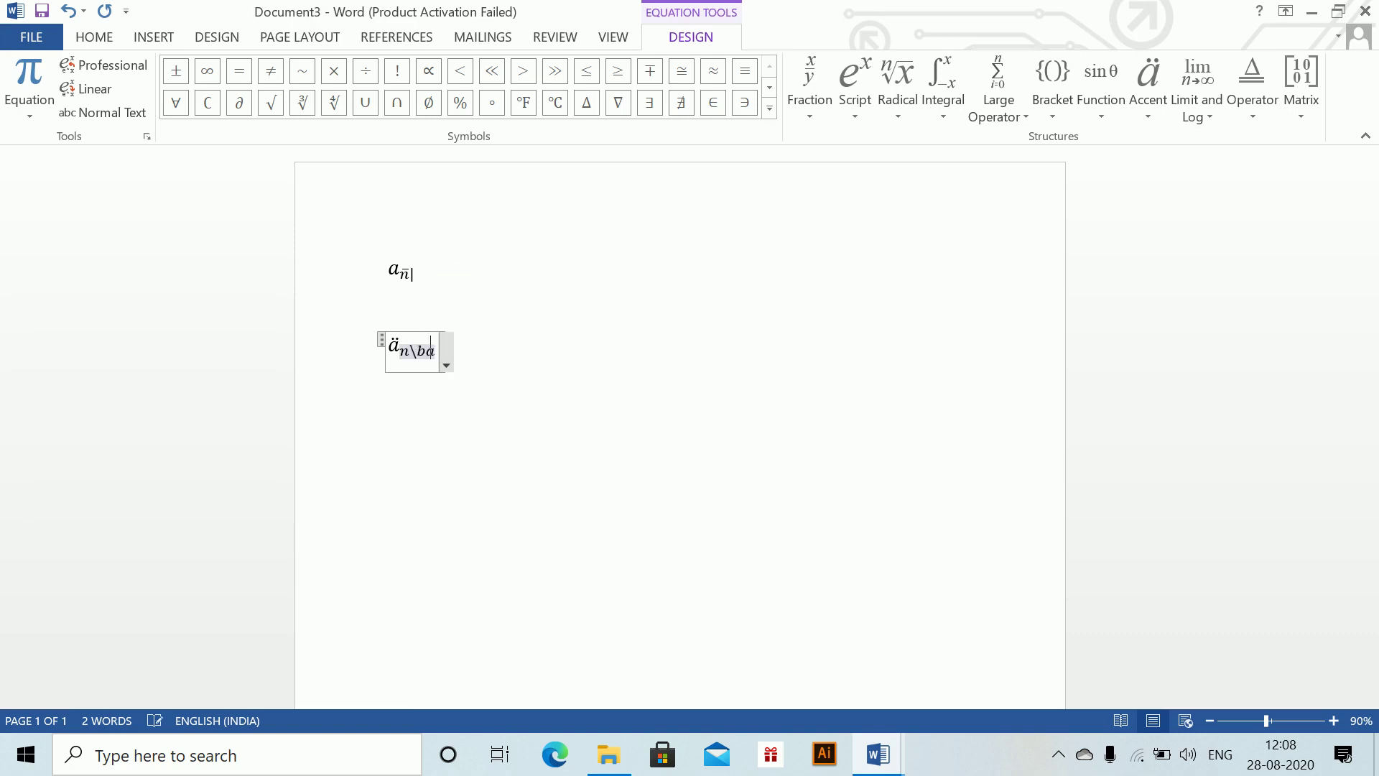
text(|)
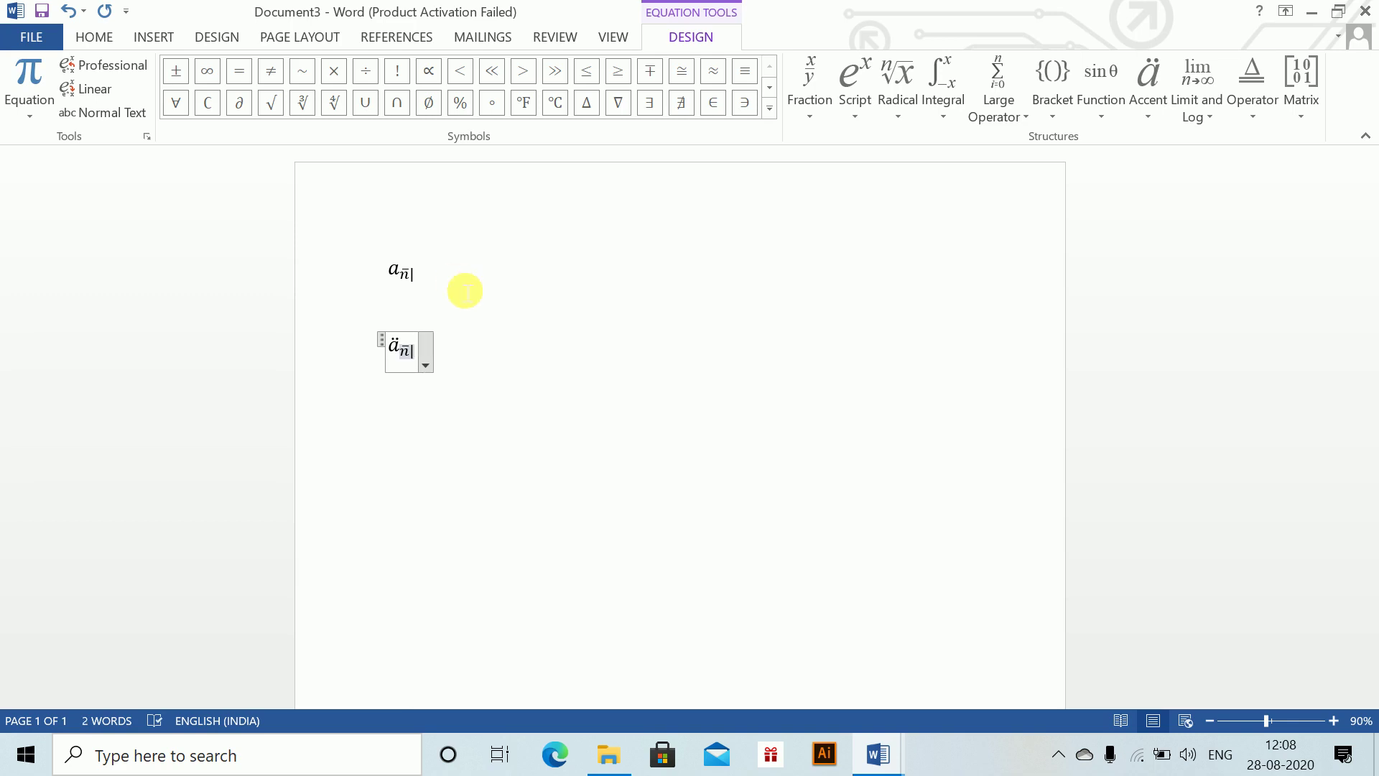
Step: Browse the equation options and the Insert tab's Equation gallery without changes
click(428, 347)
click(454, 362)
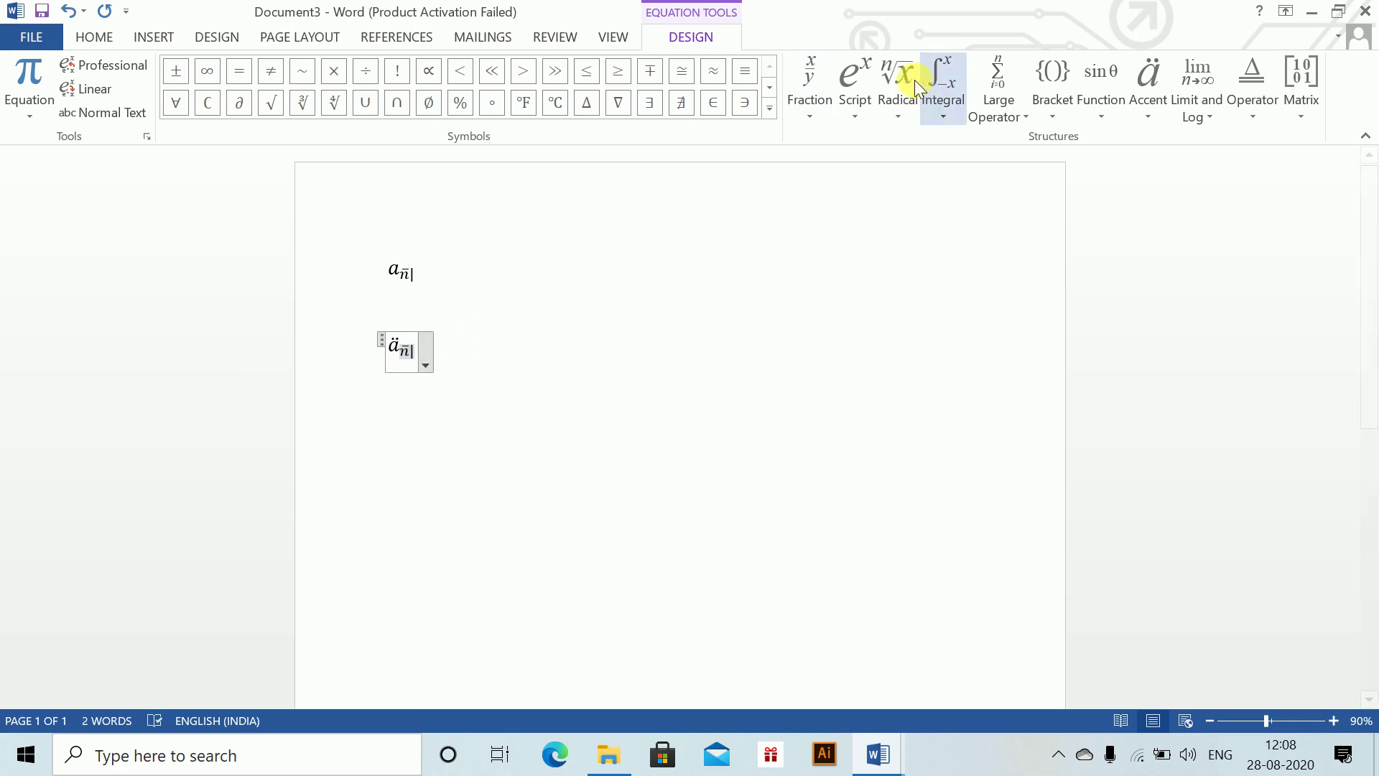
click(811, 90)
click(643, 209)
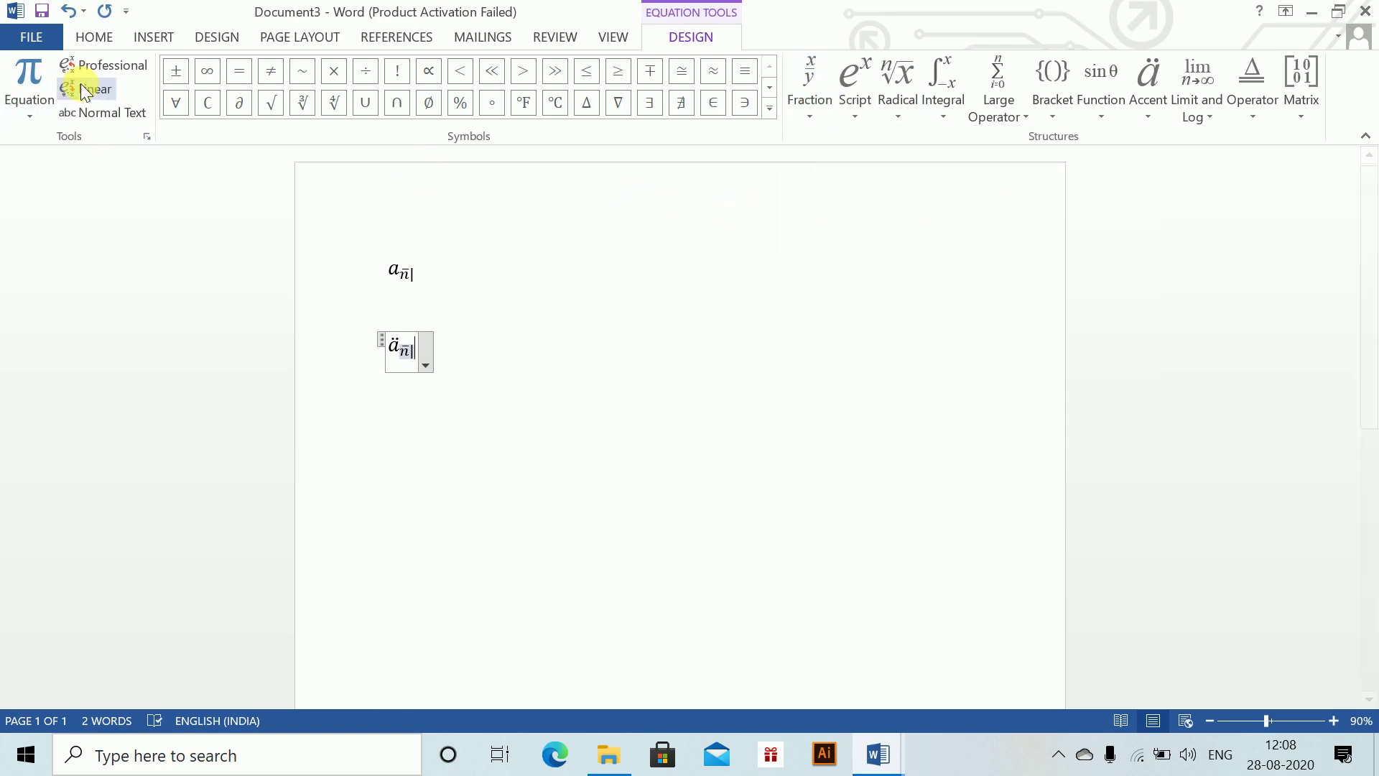
click(94, 36)
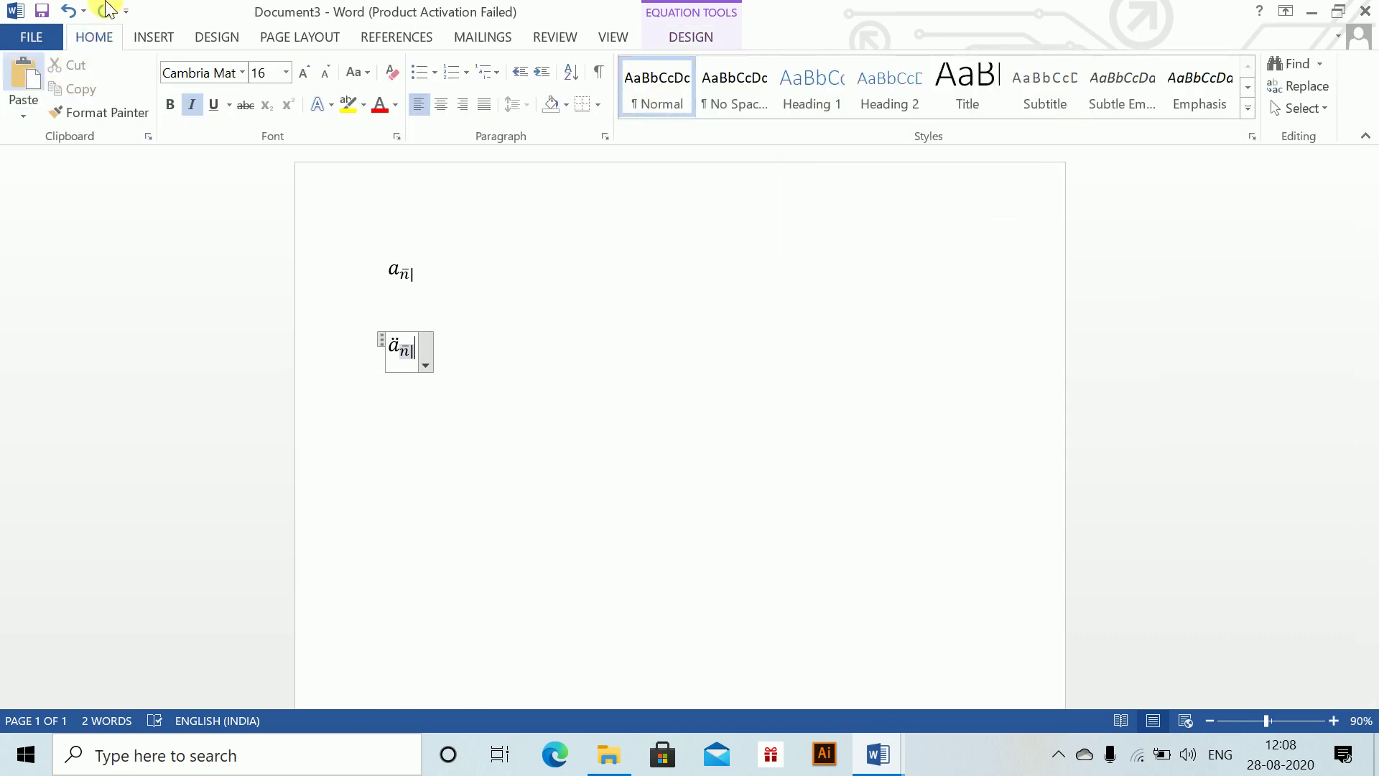
click(154, 34)
click(1266, 113)
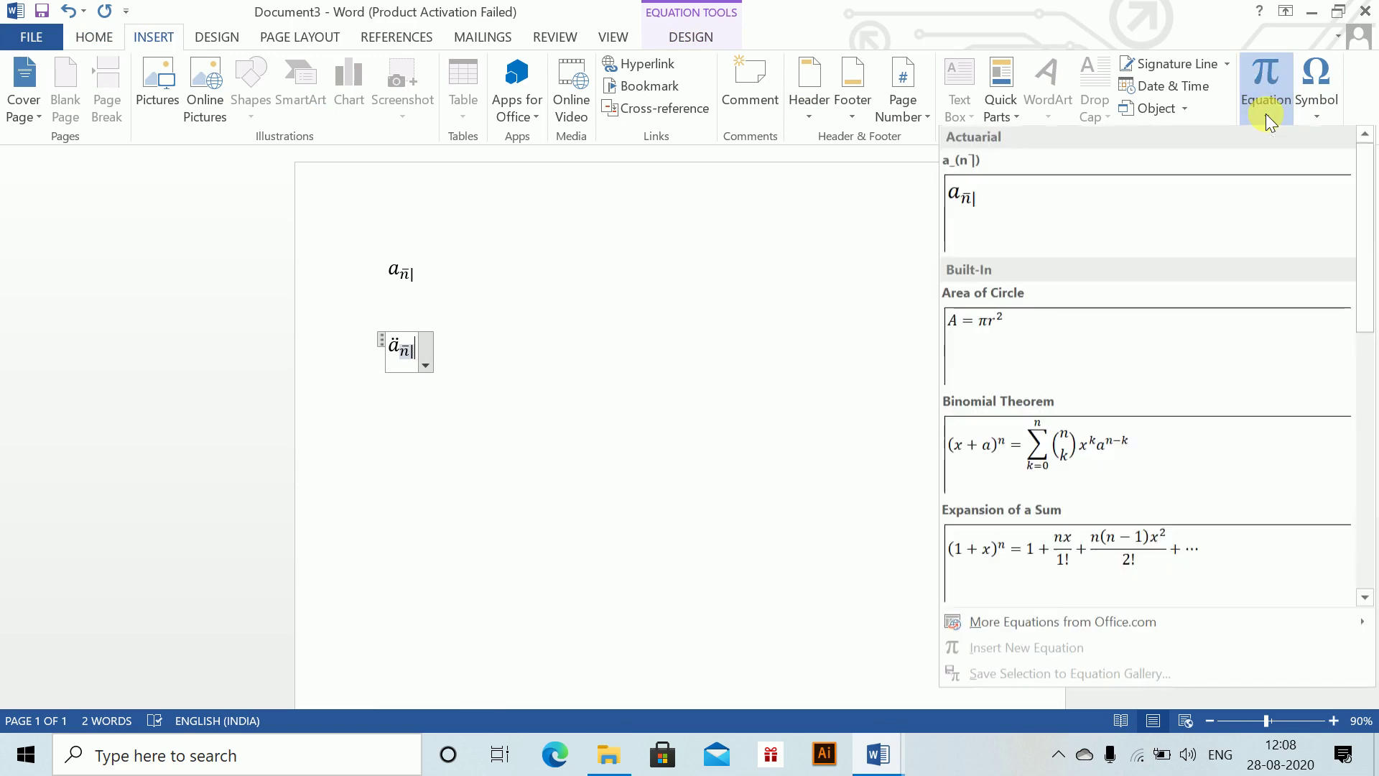
click(418, 335)
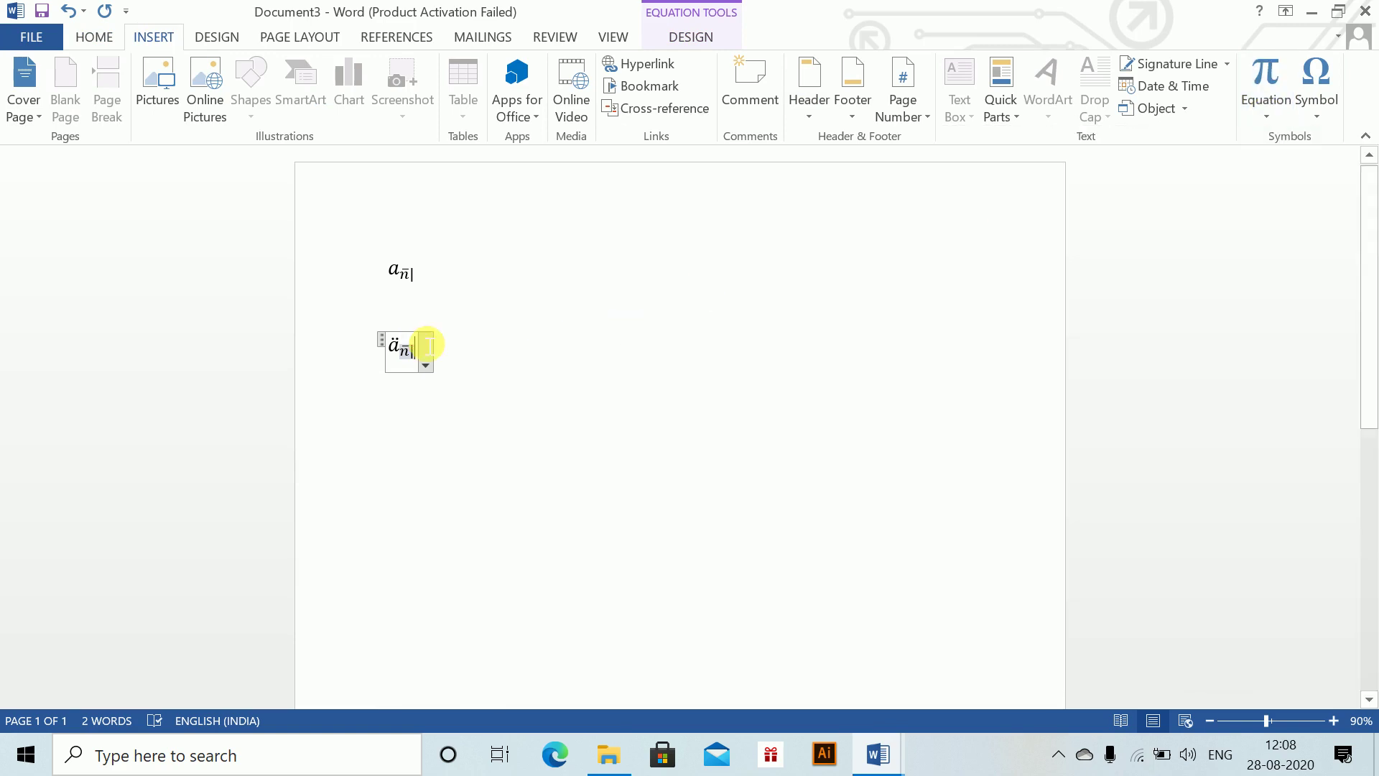
Step: Save the ä equation as a gallery entry under Actuarial, inserting content only
click(424, 348)
click(342, 386)
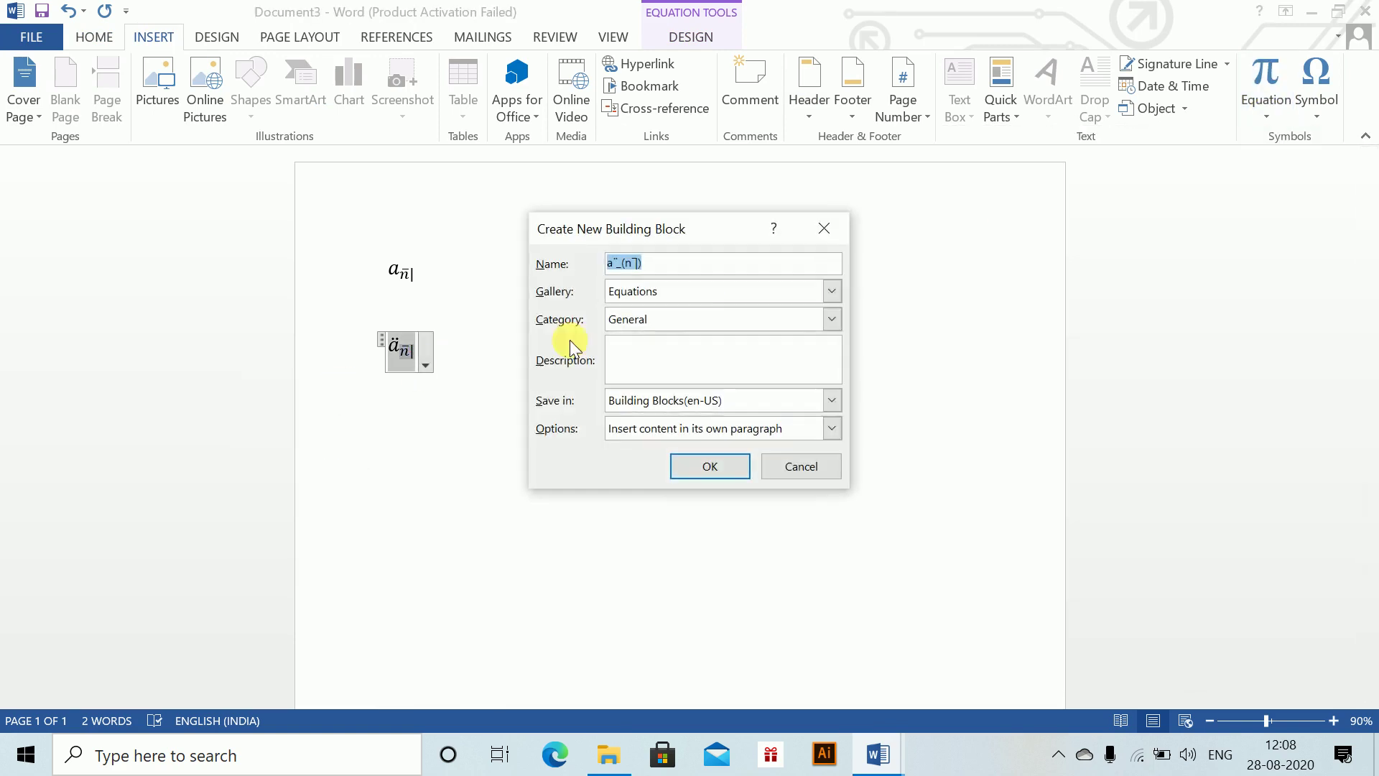
click(650, 326)
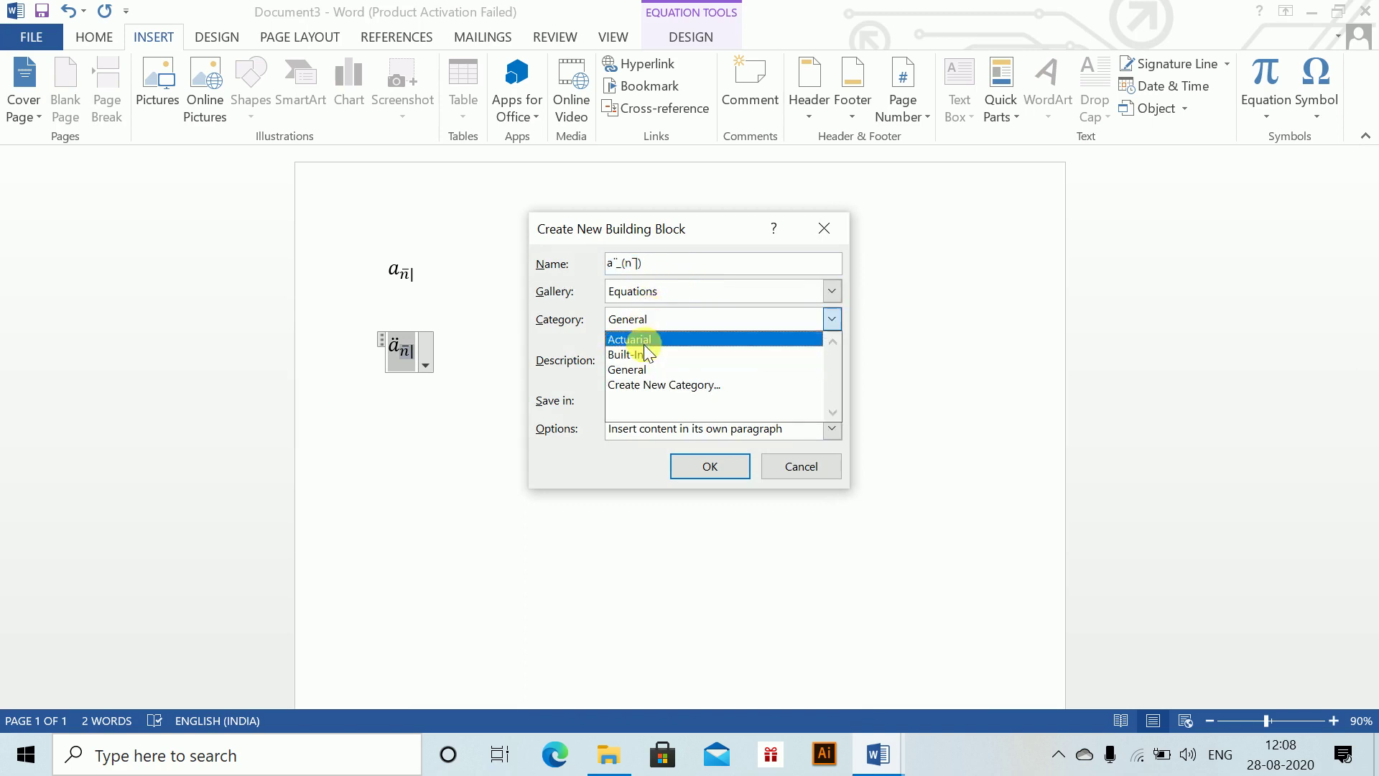
click(644, 343)
click(705, 430)
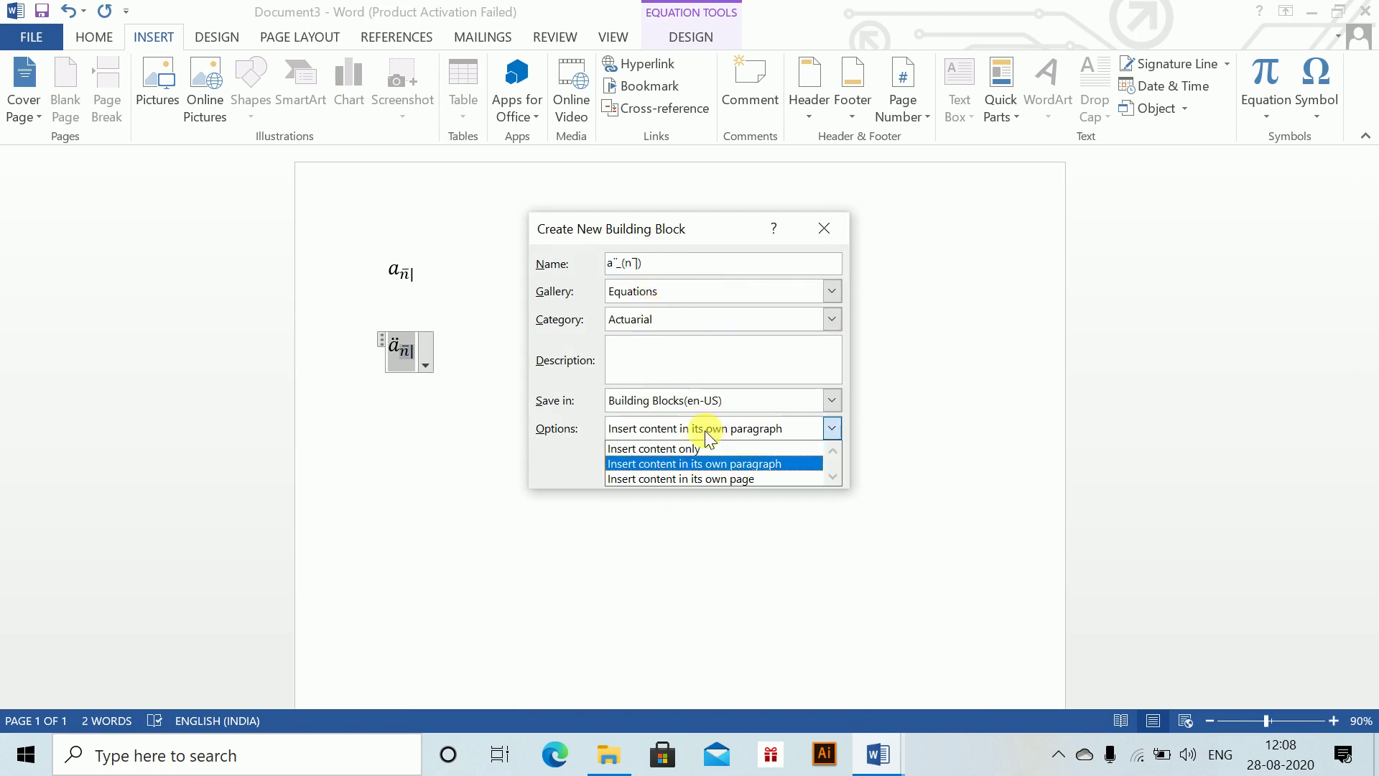
click(687, 443)
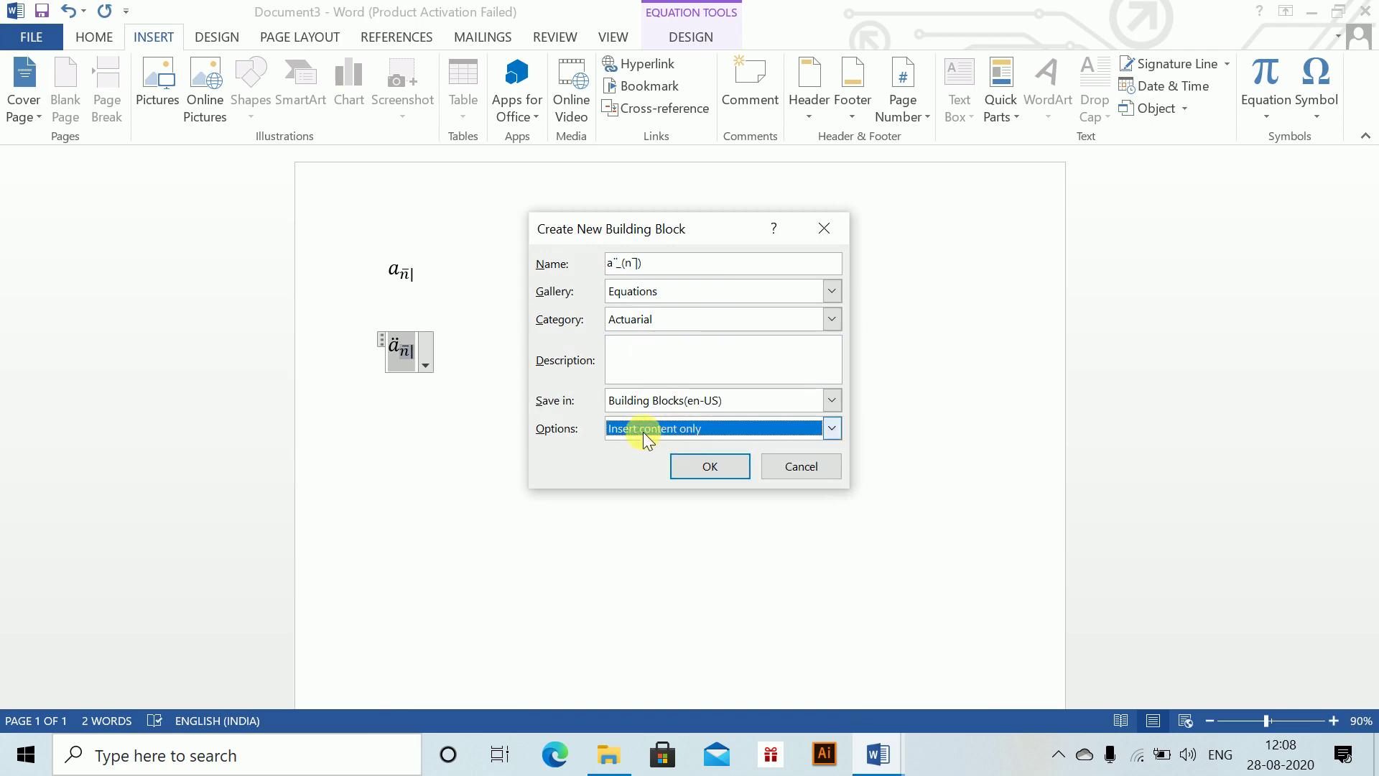
click(710, 467)
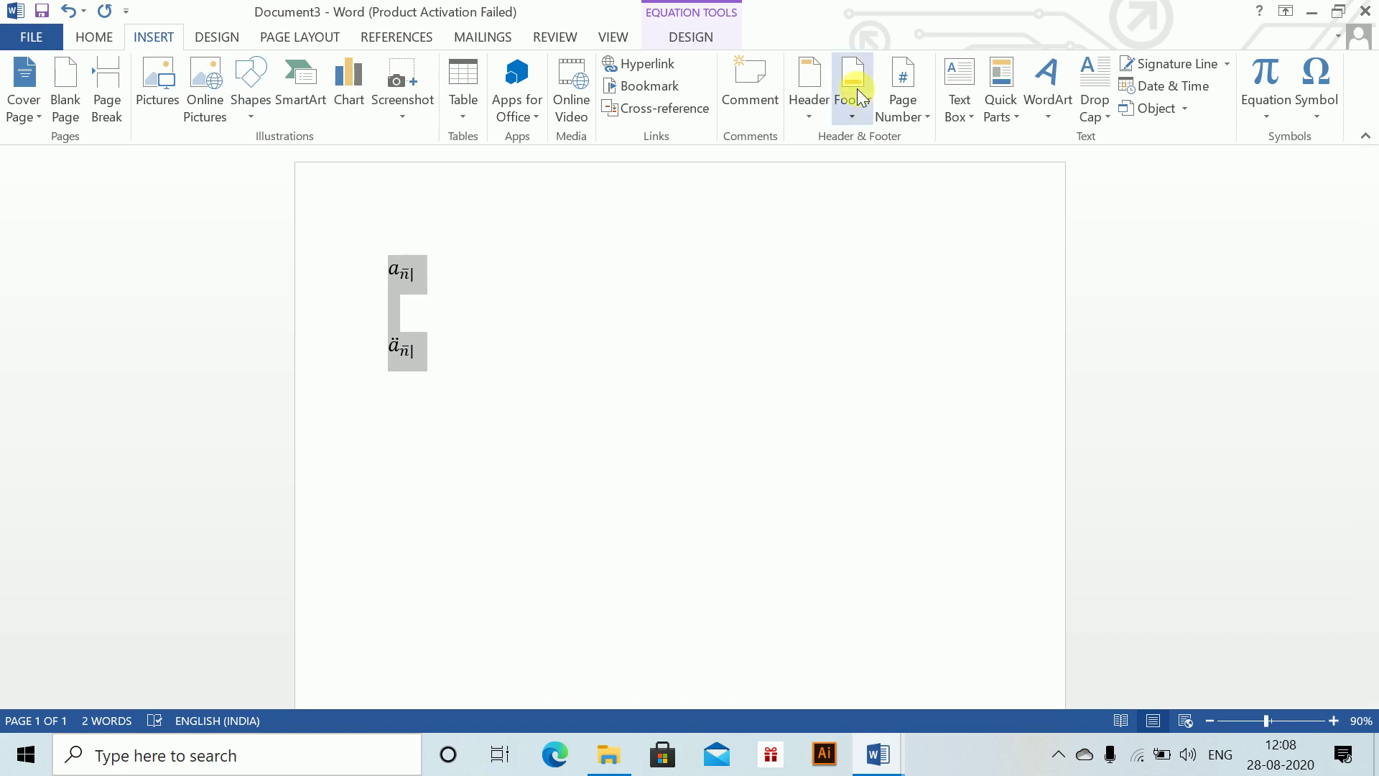
Step: Check the gallery for the new entry and start a line below both equations
click(1265, 119)
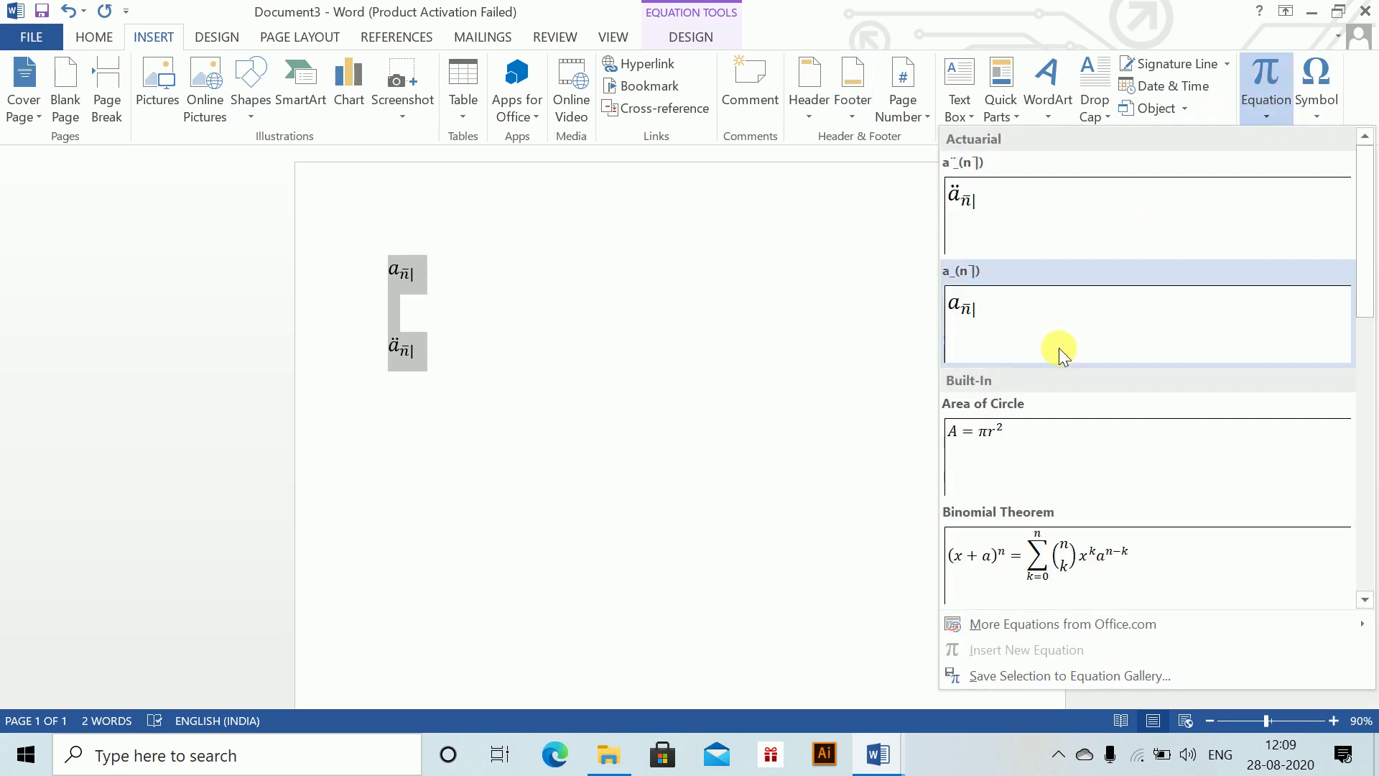
click(657, 352)
click(615, 360)
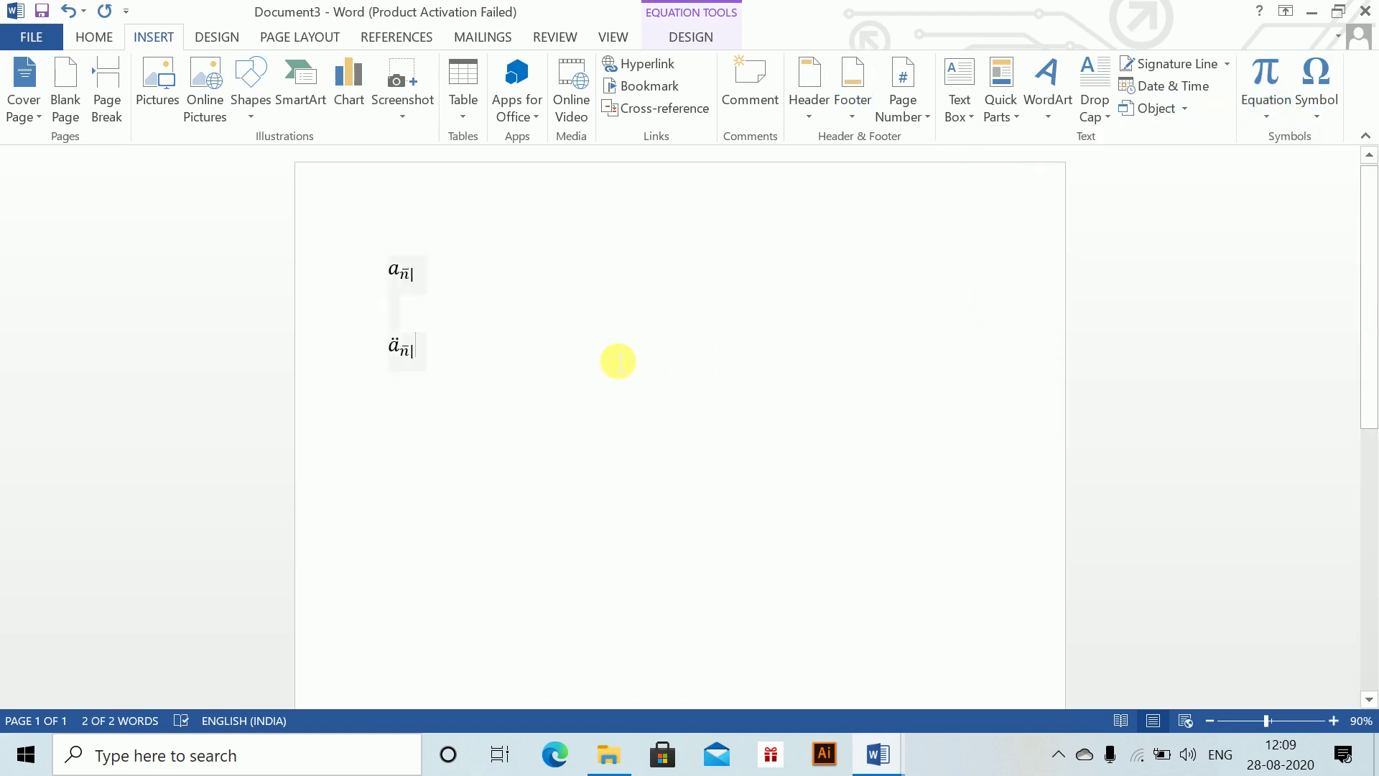
key(Return)
key(Return)
Step: Insert a third equation typed as a\bar _(n) with the angle bar, then reselect it
key(alt+equal)
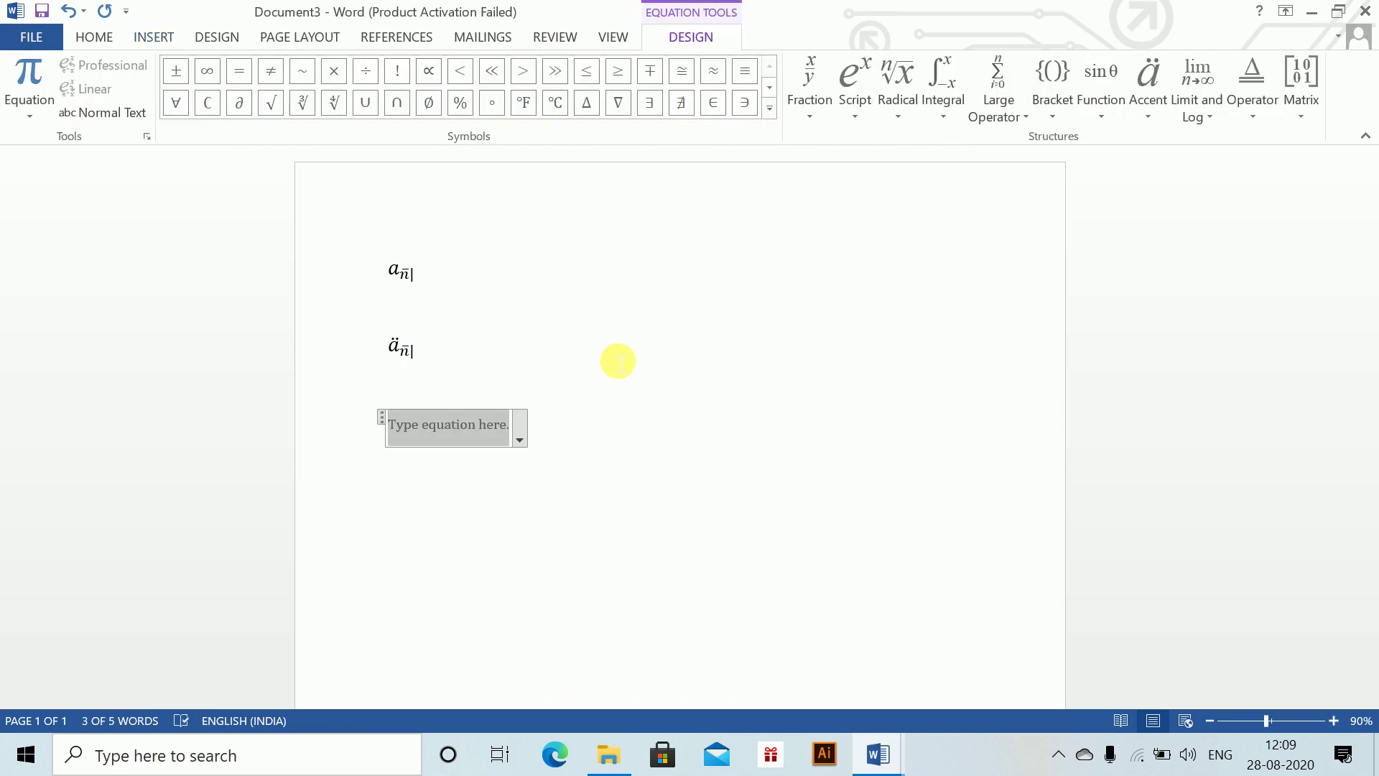
text(a\bar )
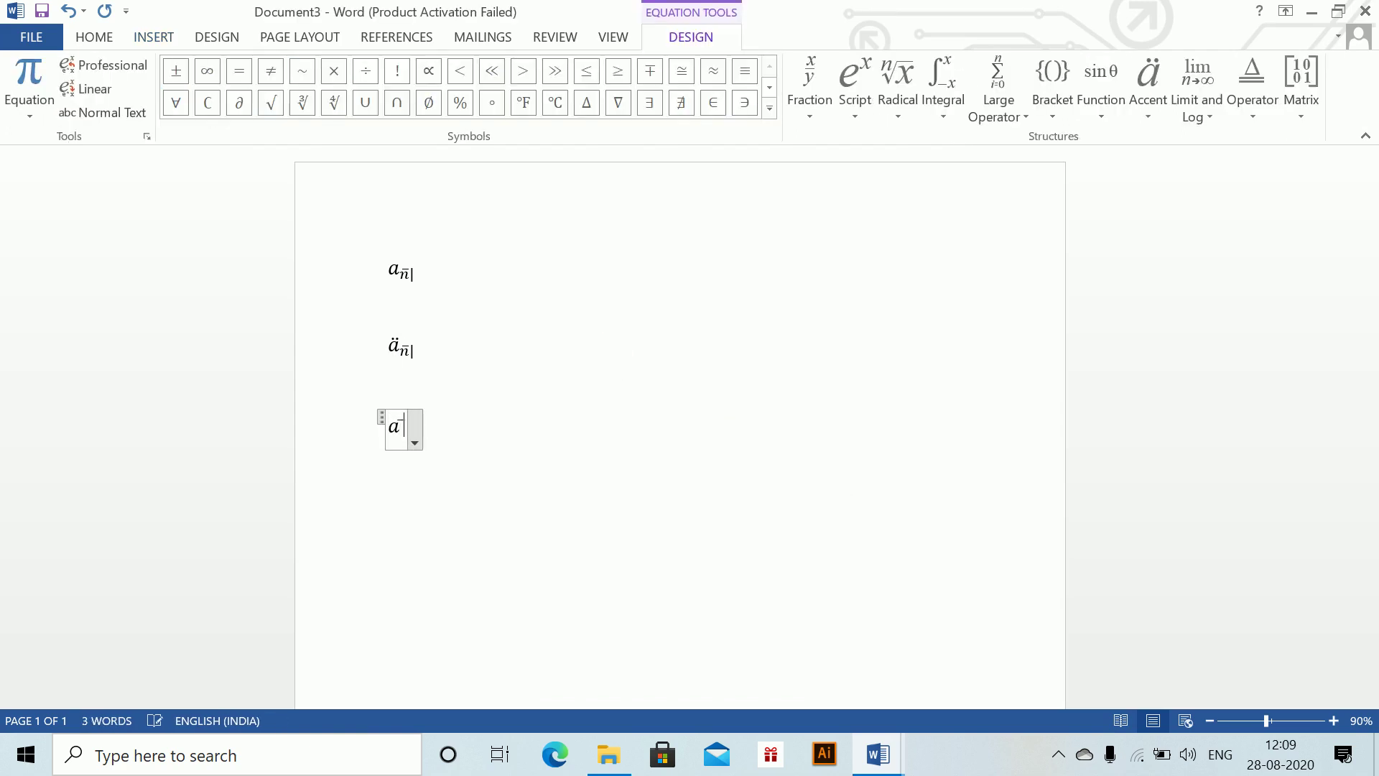
text(_(n))
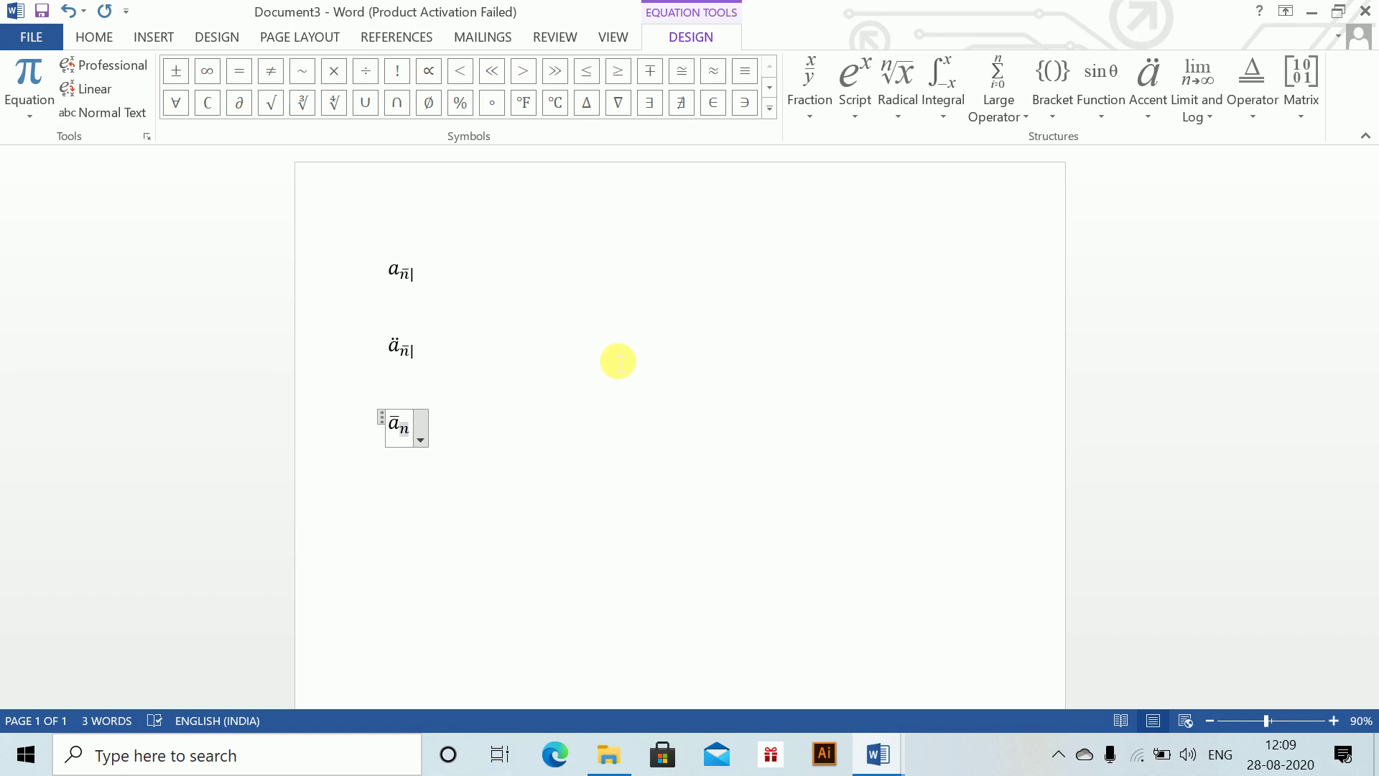
text( ar )
text(|)
click(613, 394)
click(428, 438)
click(424, 435)
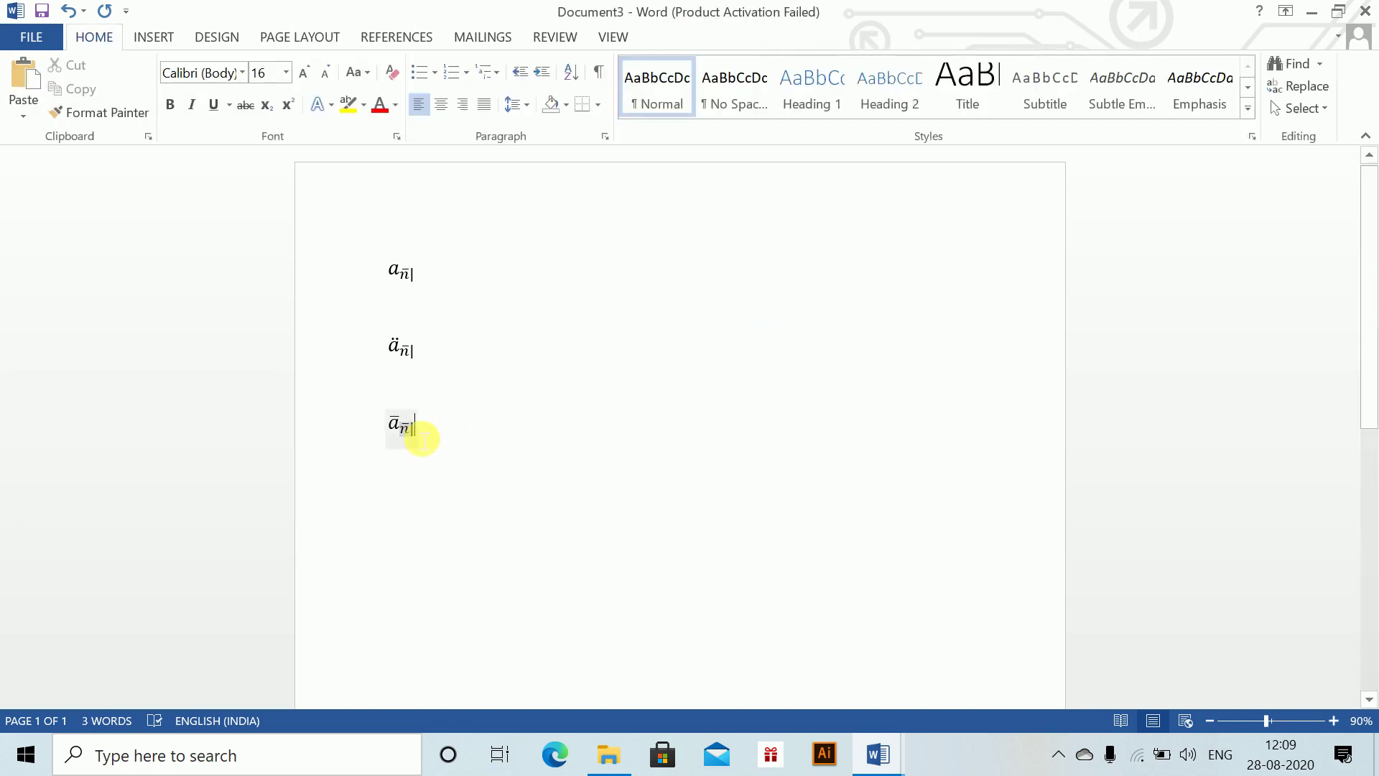
Step: Save the ā equation under Actuarial as an insert-content-only gallery entry
click(426, 442)
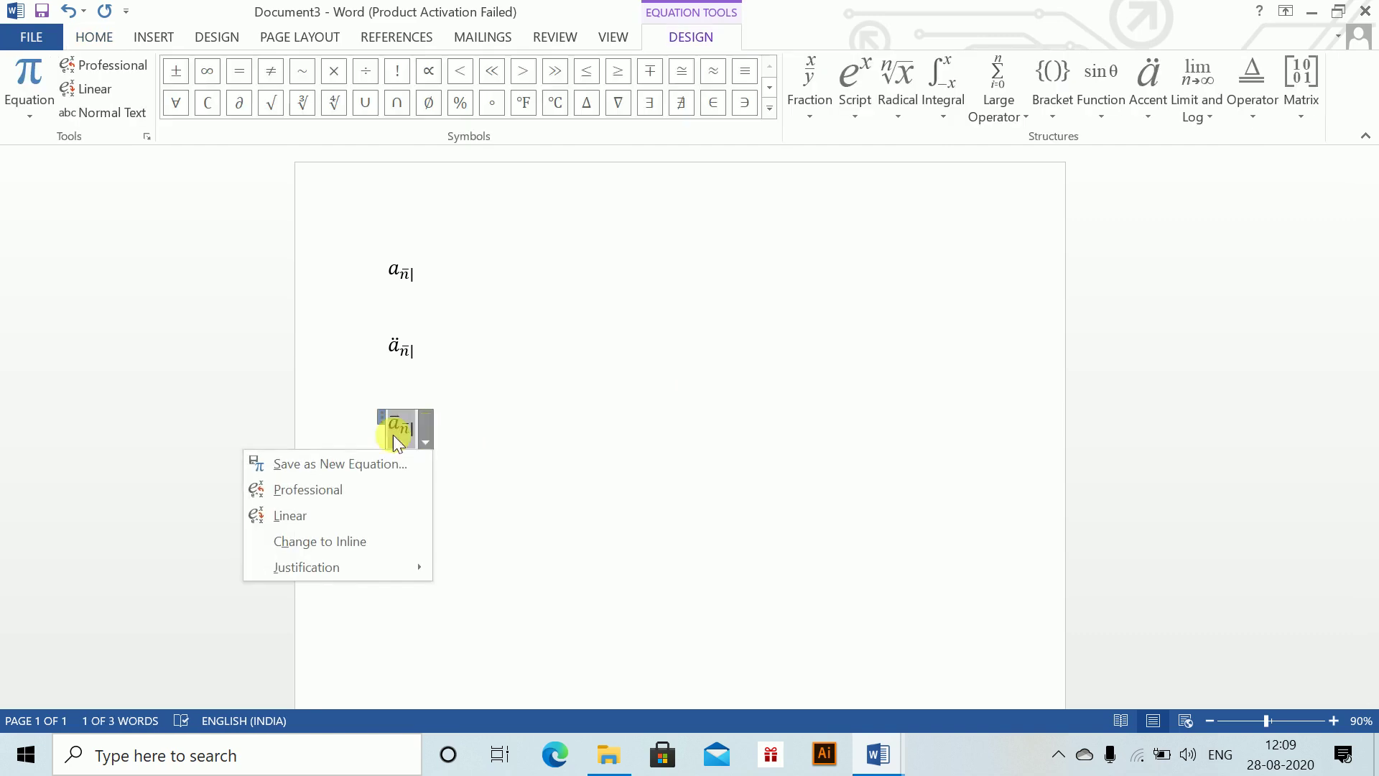
click(317, 464)
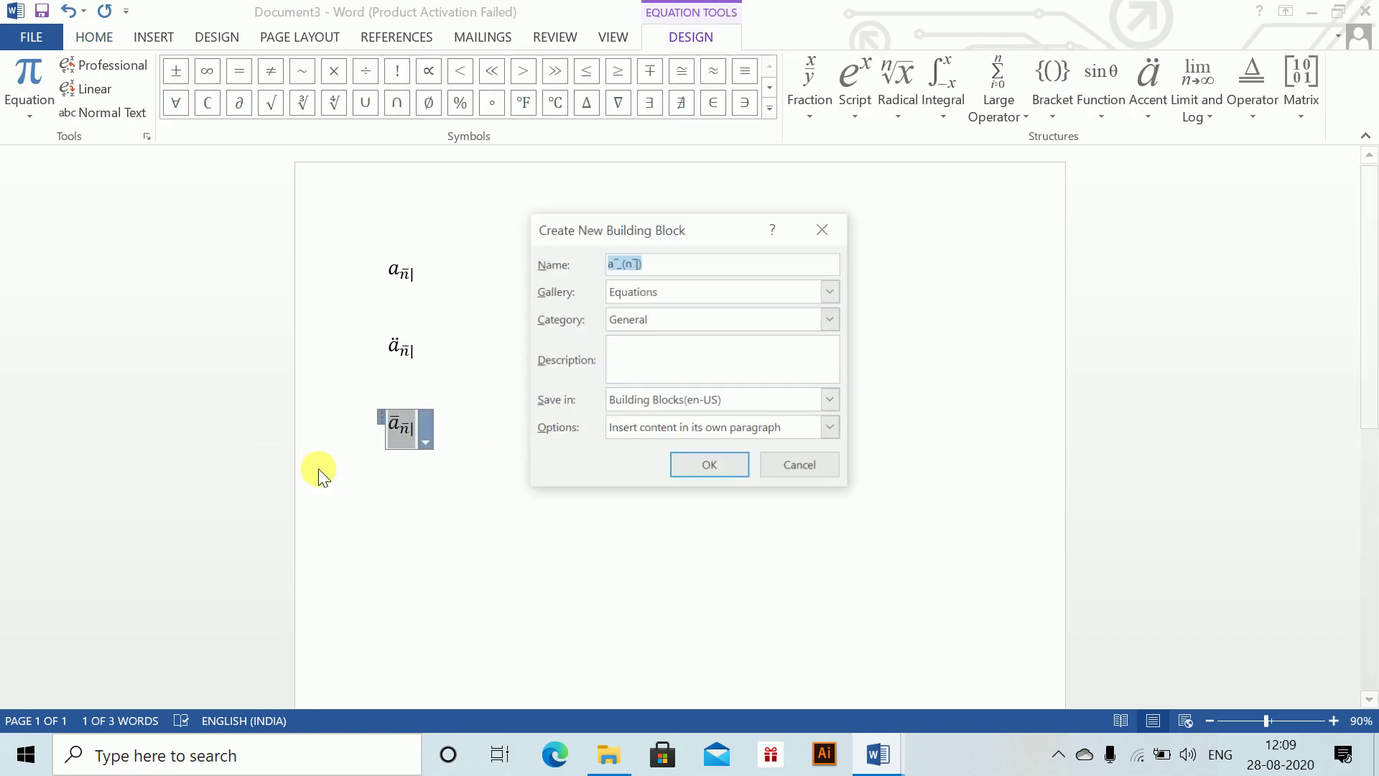
click(658, 317)
click(652, 342)
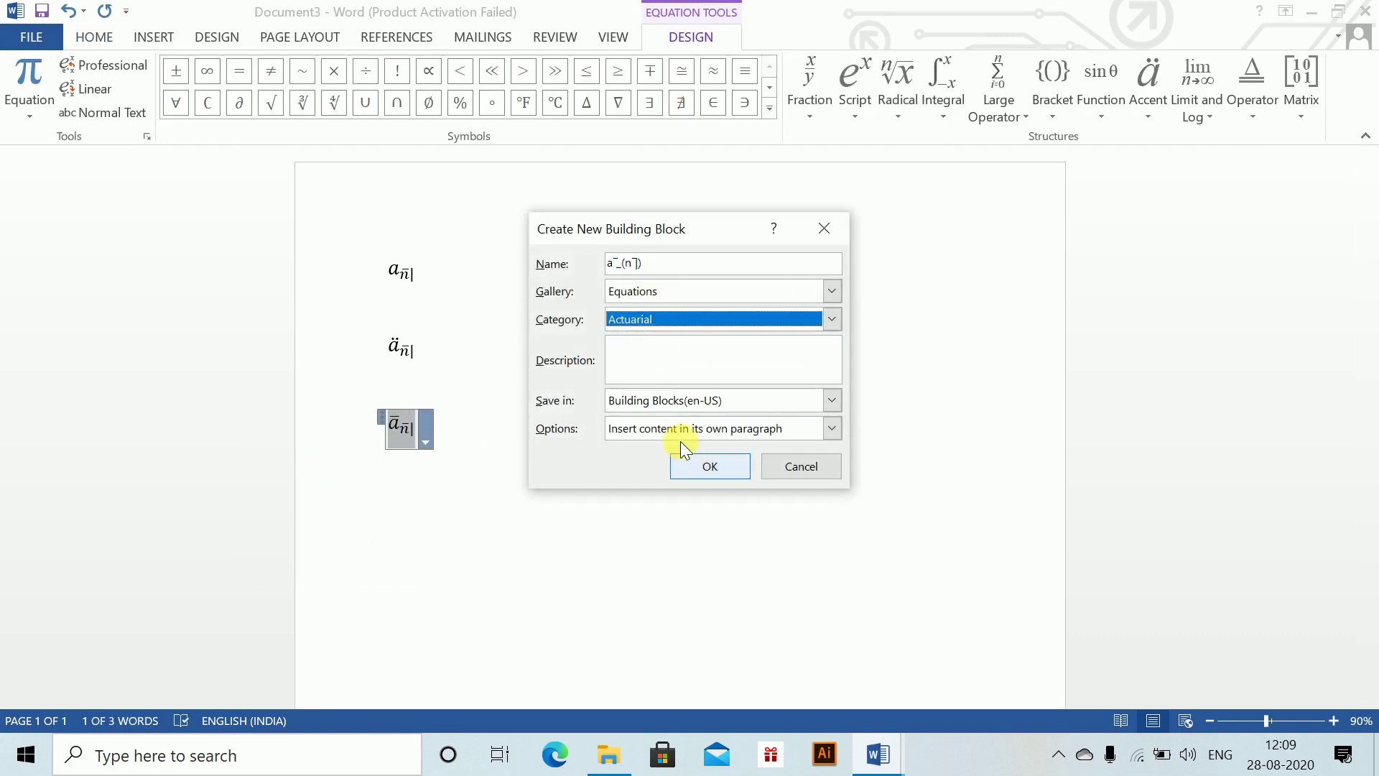
click(665, 428)
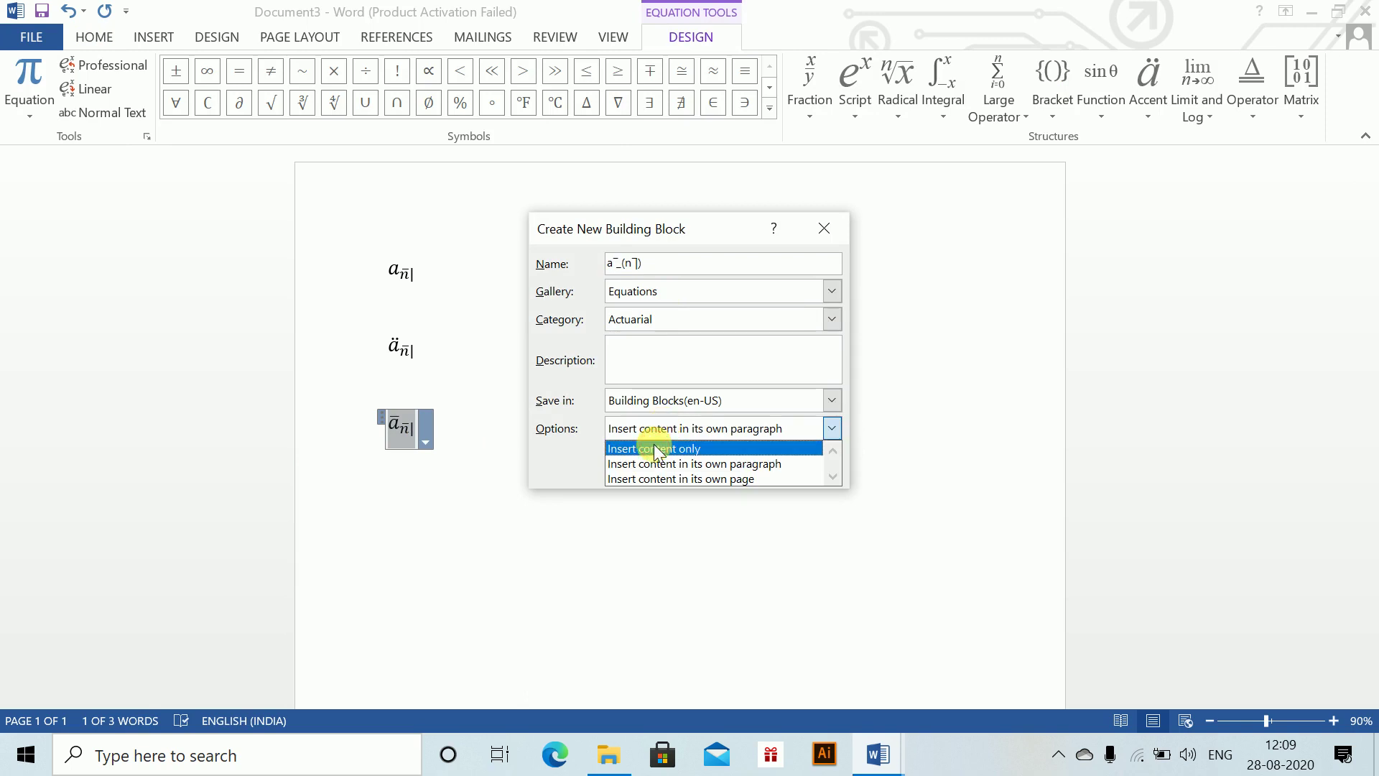
click(653, 447)
click(710, 467)
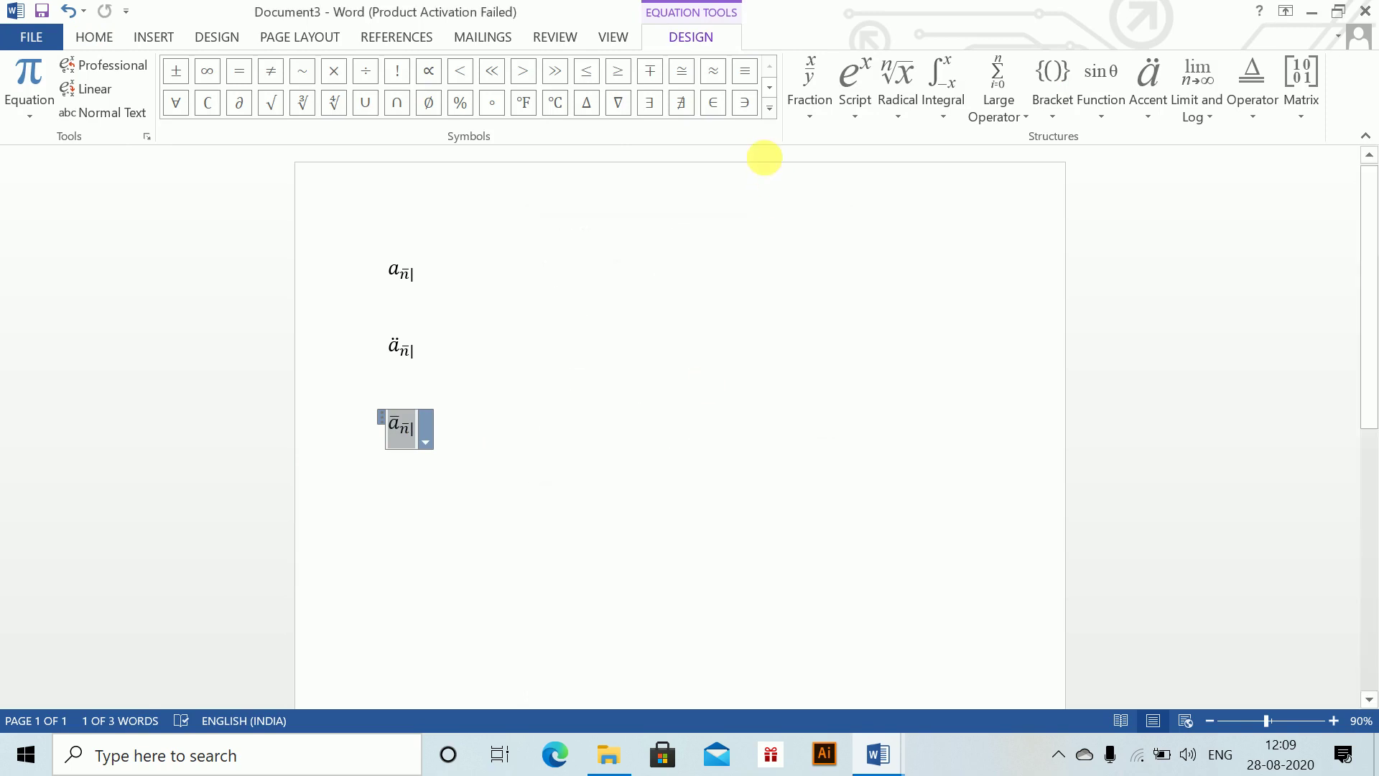
Step: Verify the new entry in the Insert tab's Equation gallery
click(94, 36)
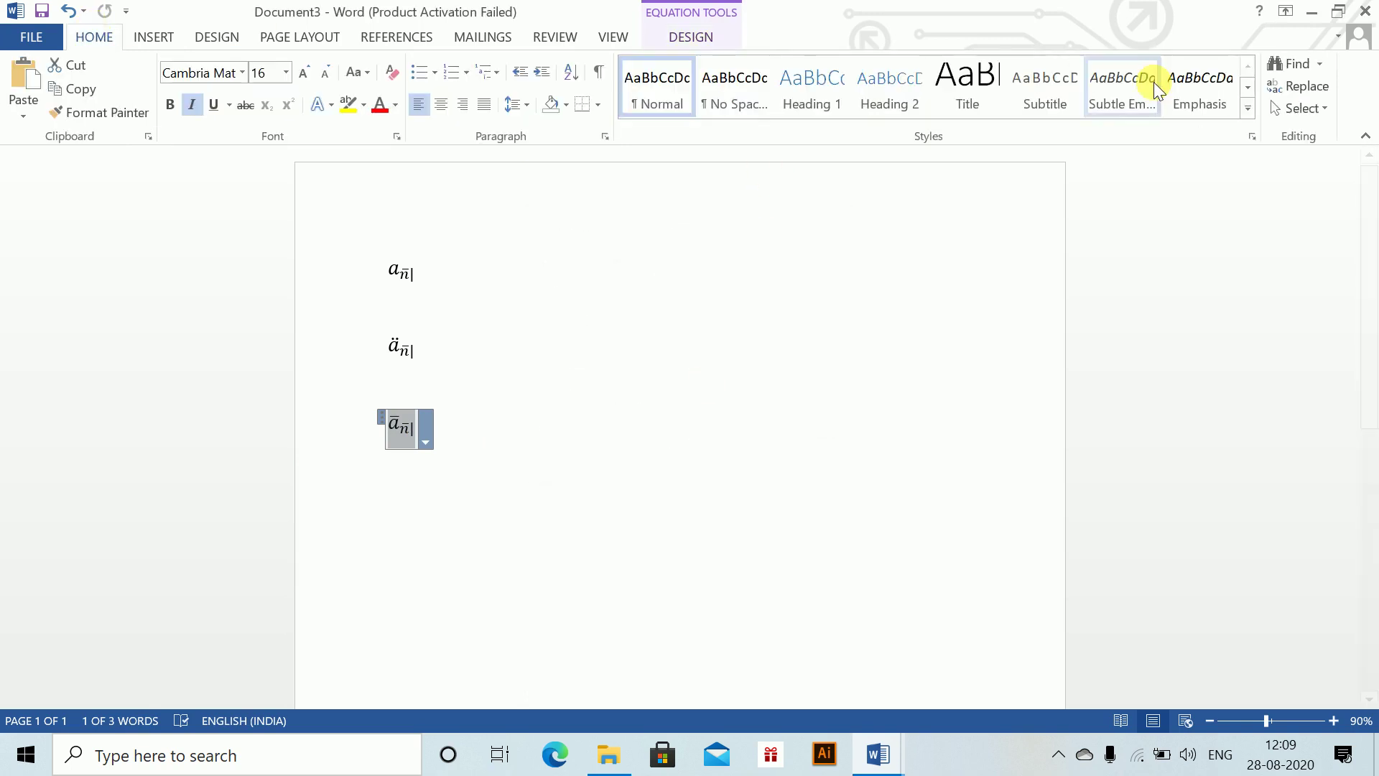
click(153, 37)
click(1268, 115)
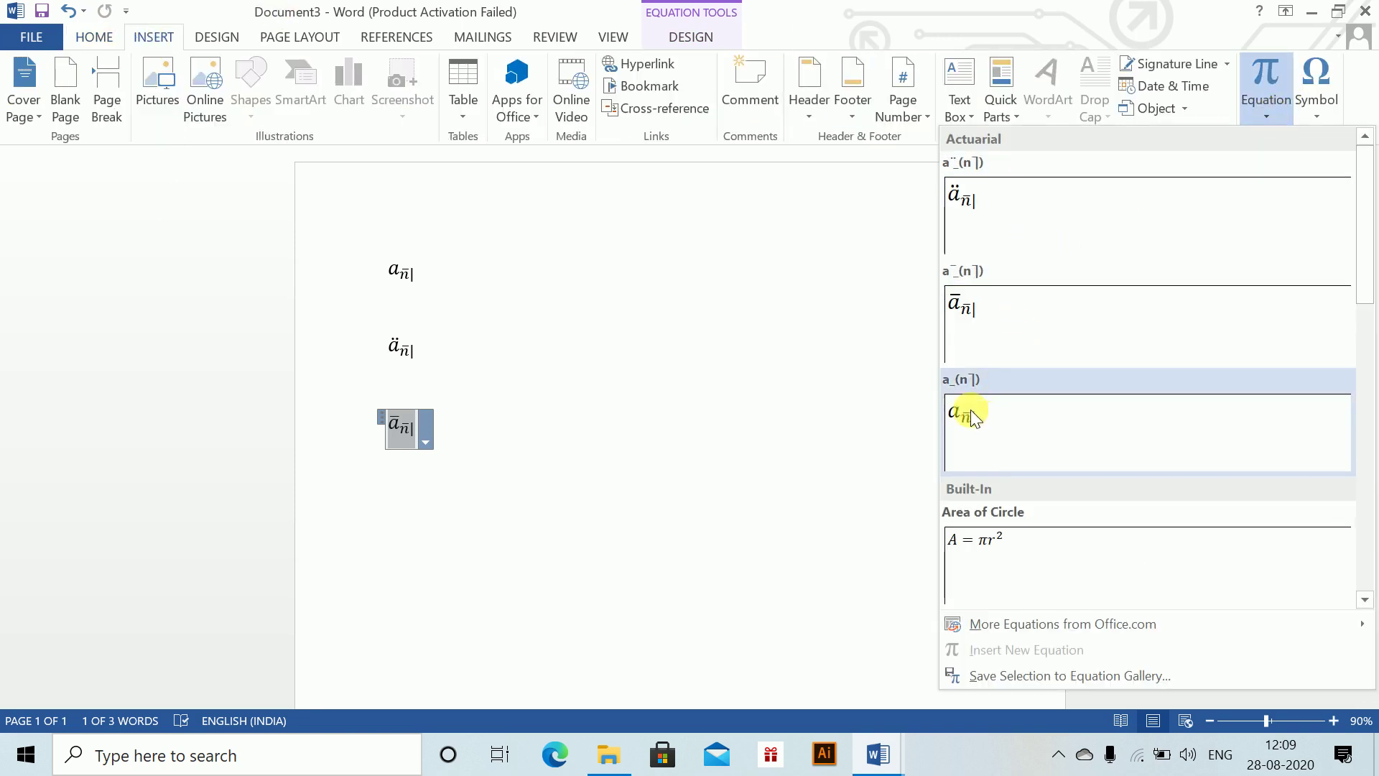
click(602, 250)
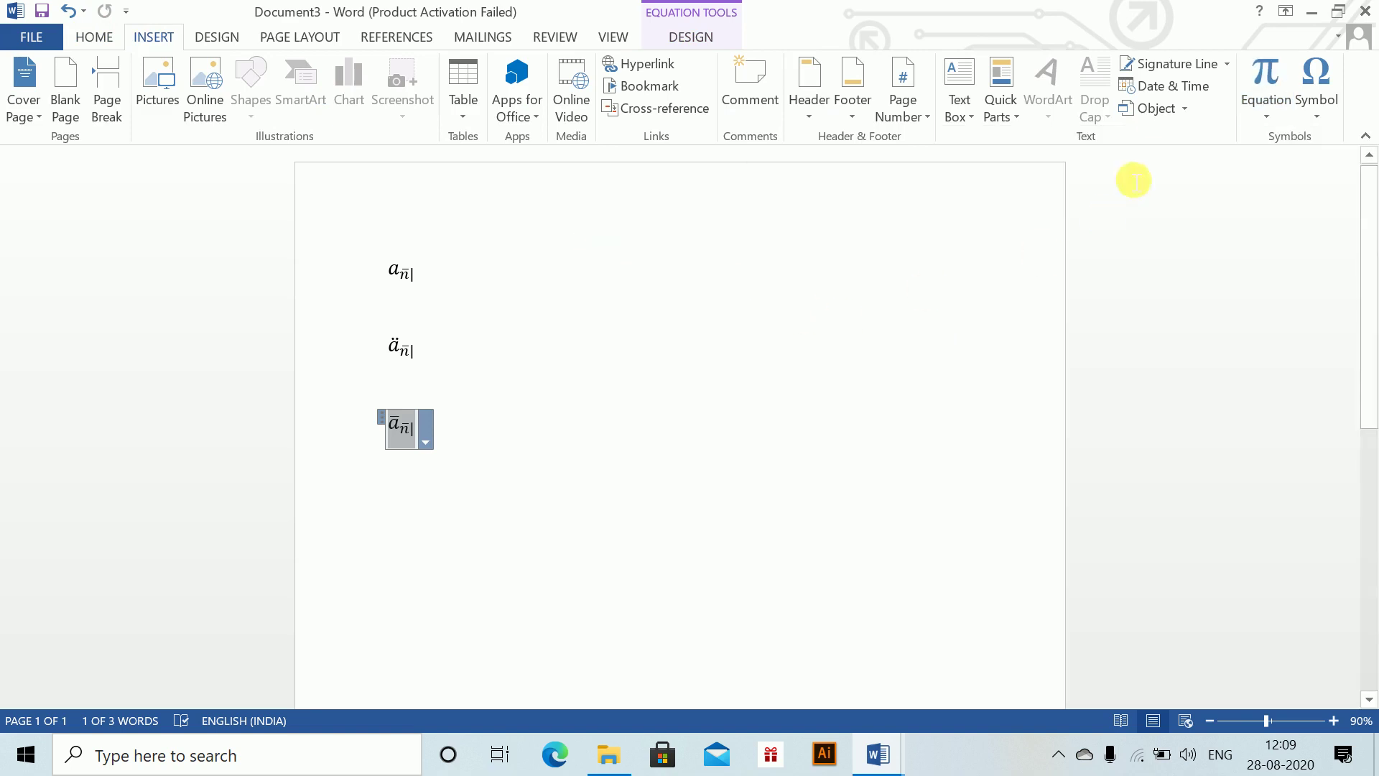
Step: Open keyboard customization from Word Options and list the Building Blocks commands
click(482, 291)
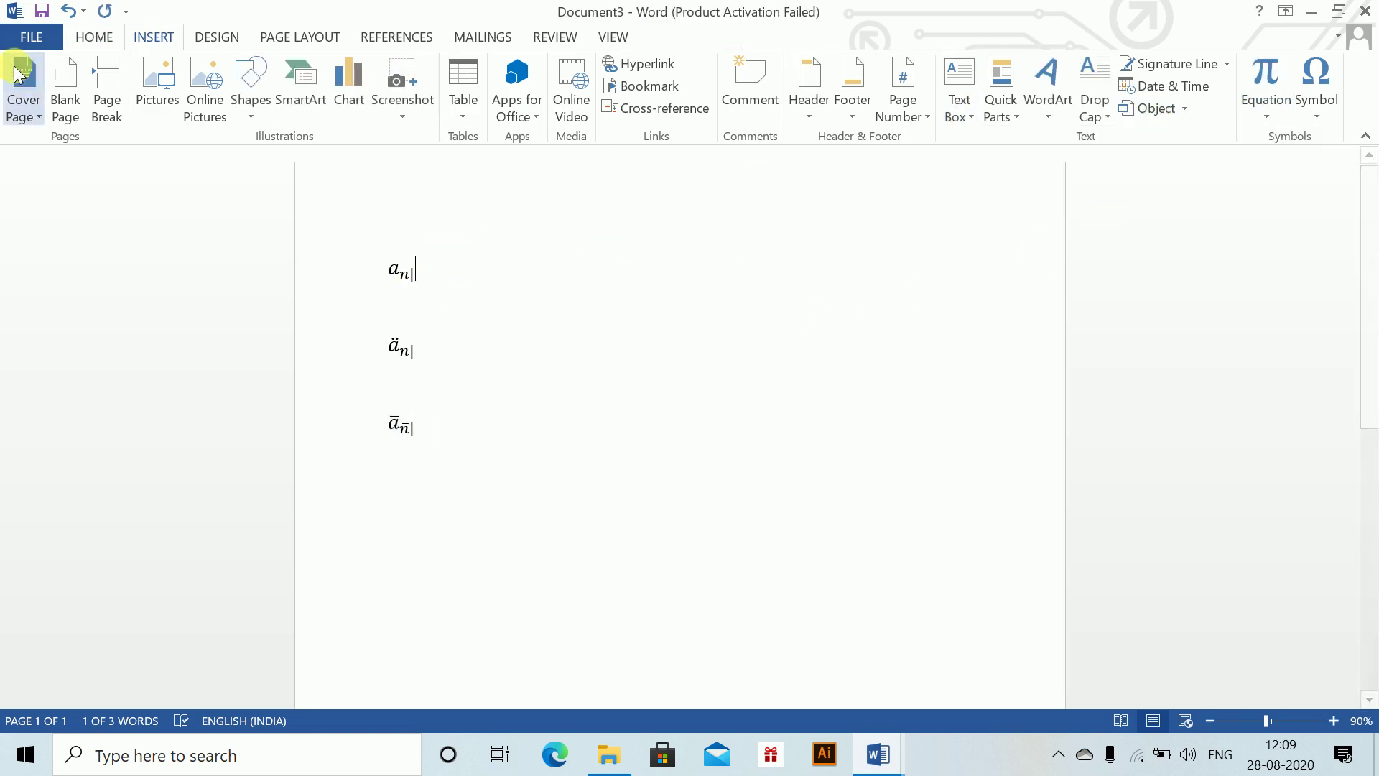
click(18, 37)
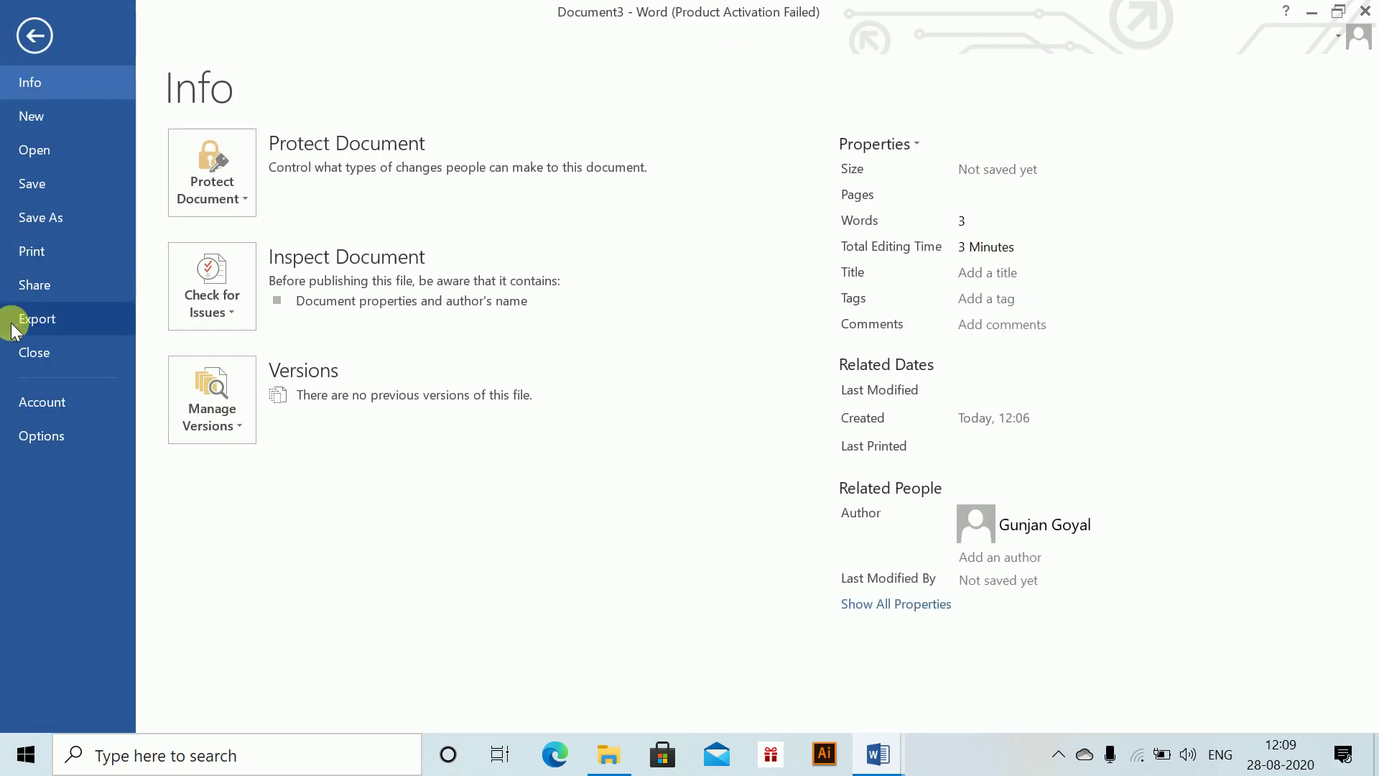
click(34, 435)
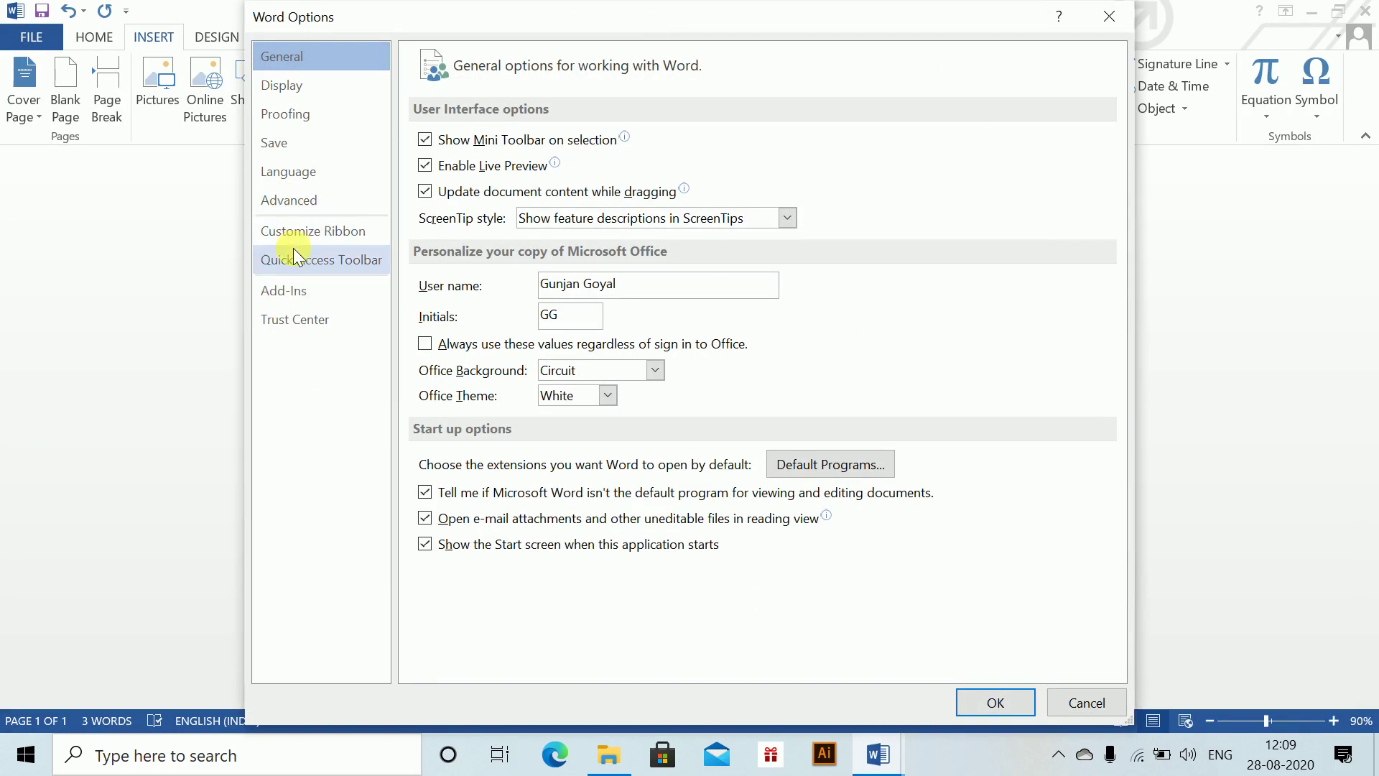
click(295, 230)
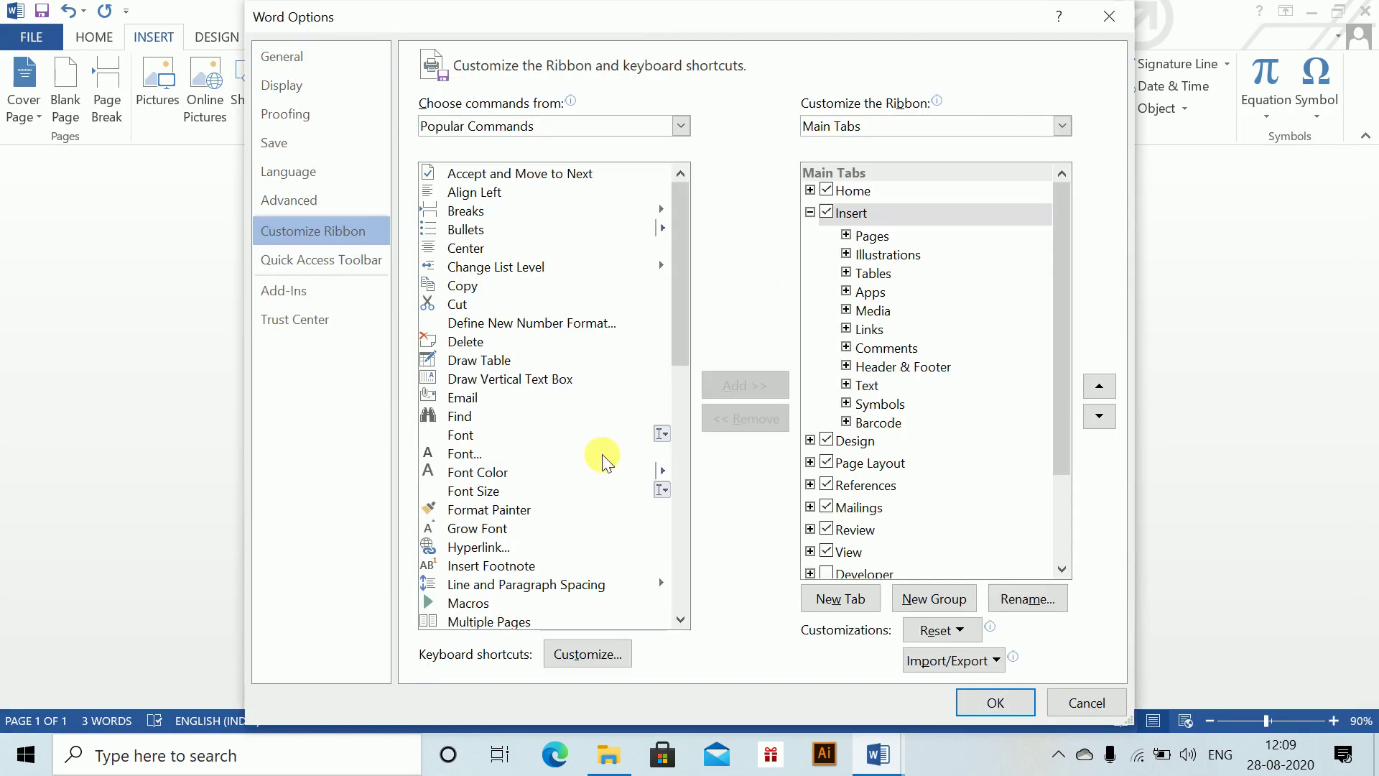
click(585, 655)
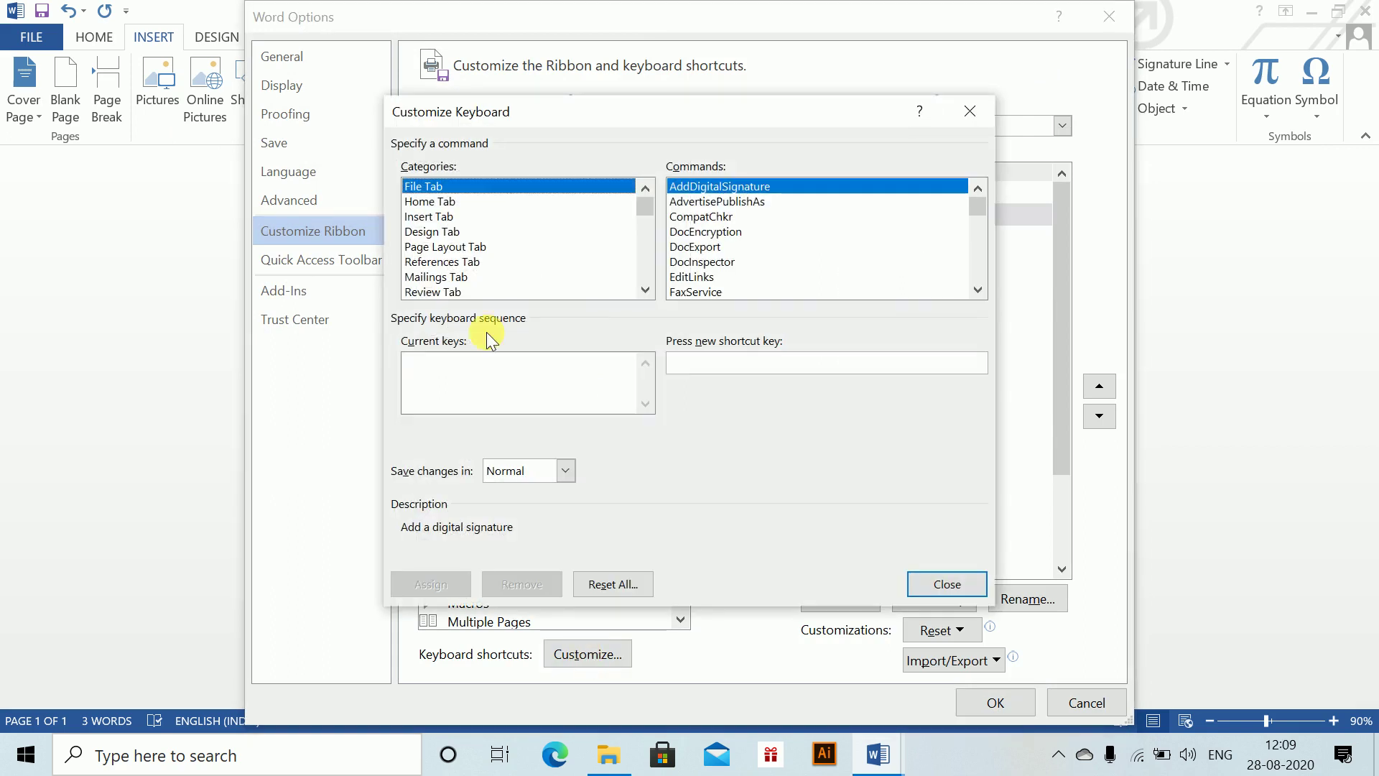
drag(645, 209, 640, 278)
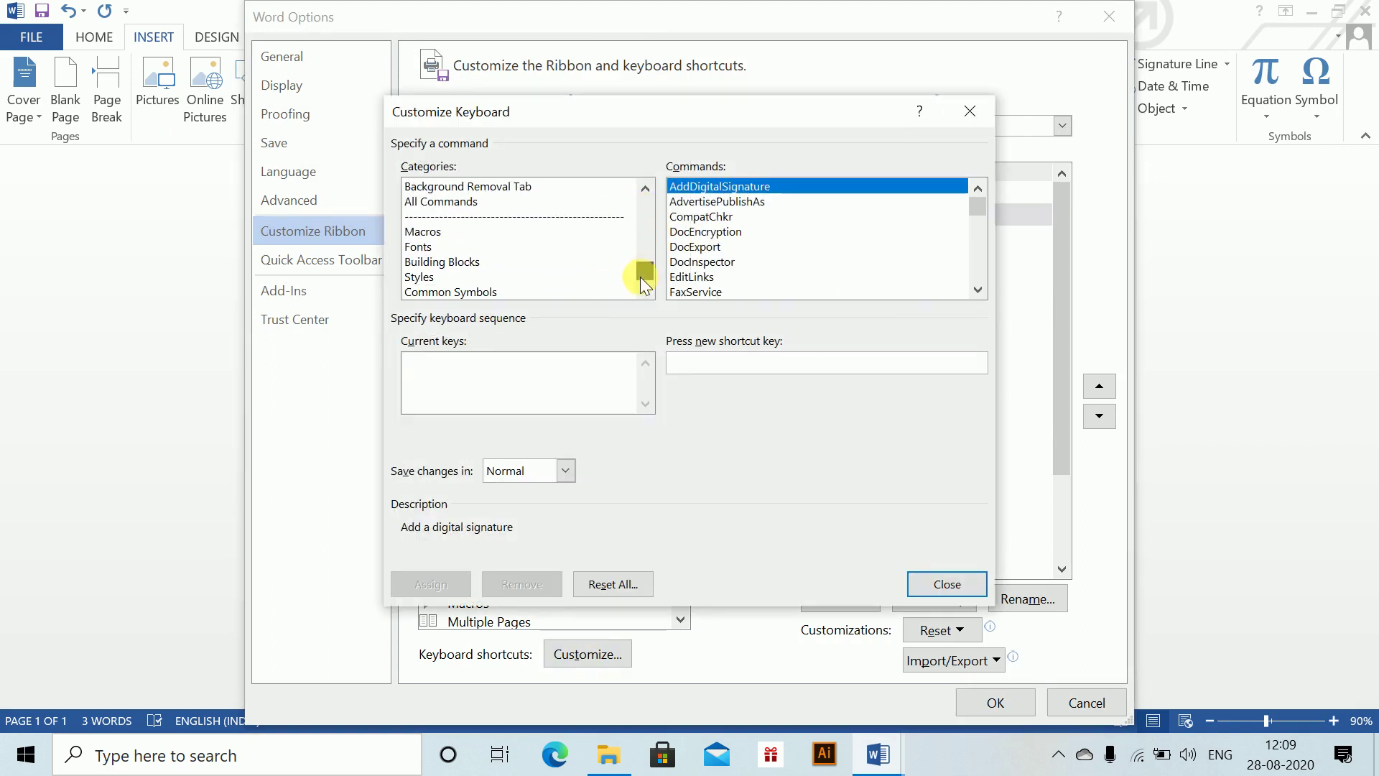
click(514, 263)
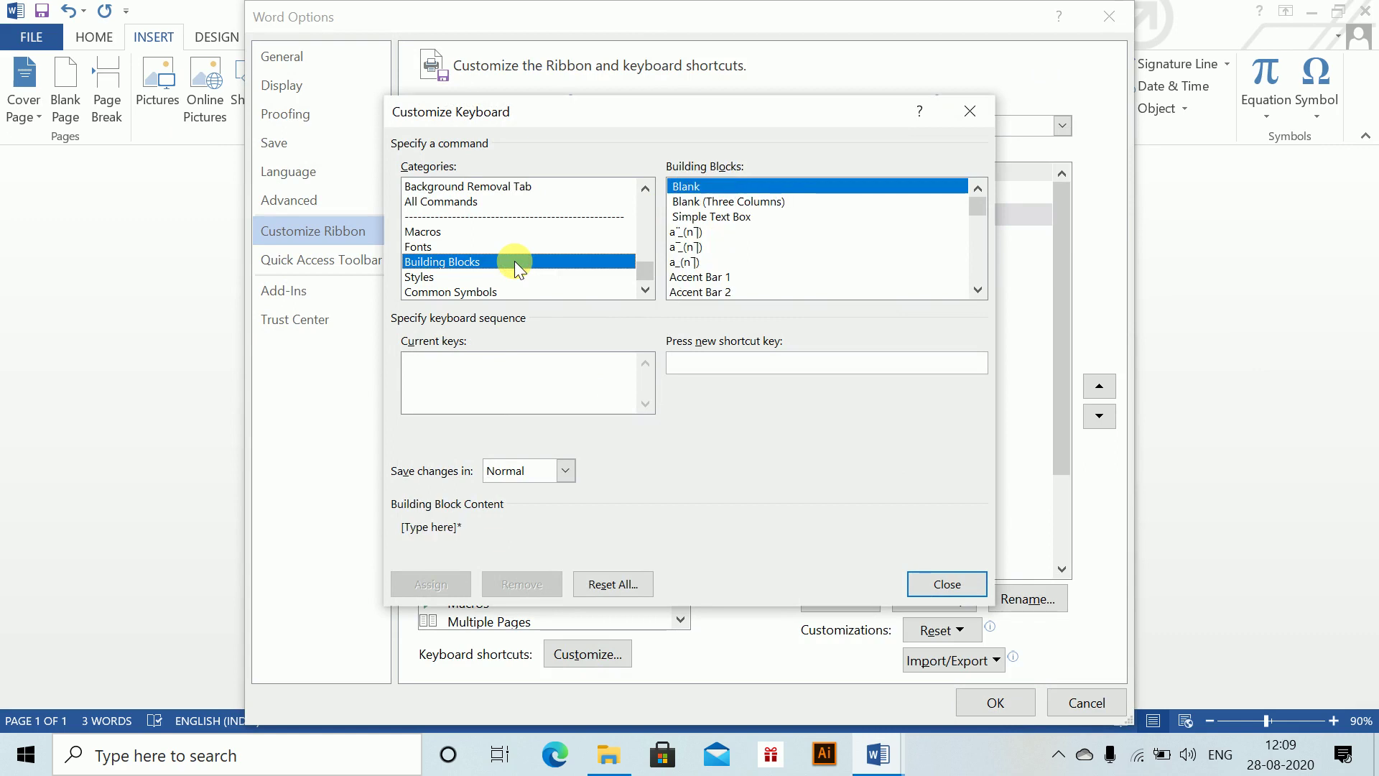
Step: Assign Alt+Shift+A to the annuity-due symbol and Alt+Shift+B to the plain annuity symbol
click(692, 232)
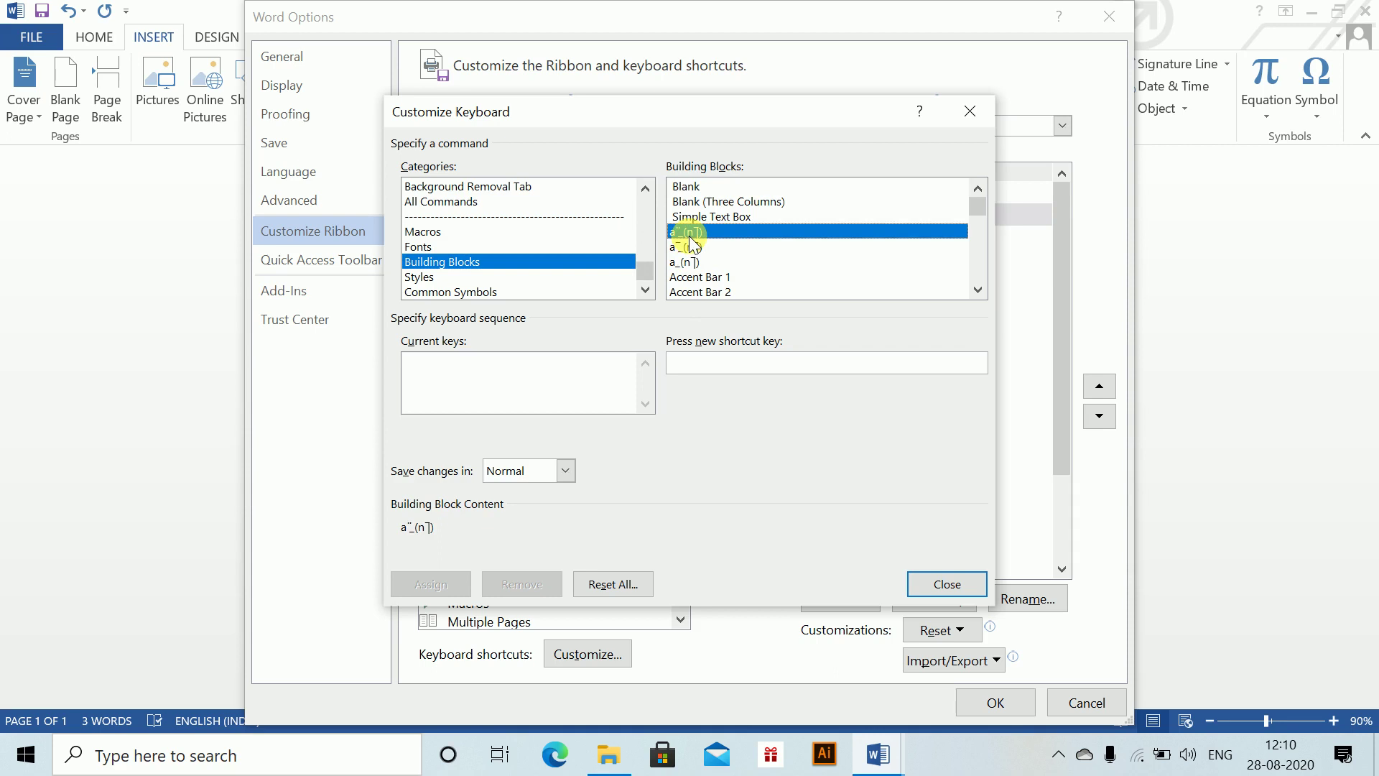
click(693, 373)
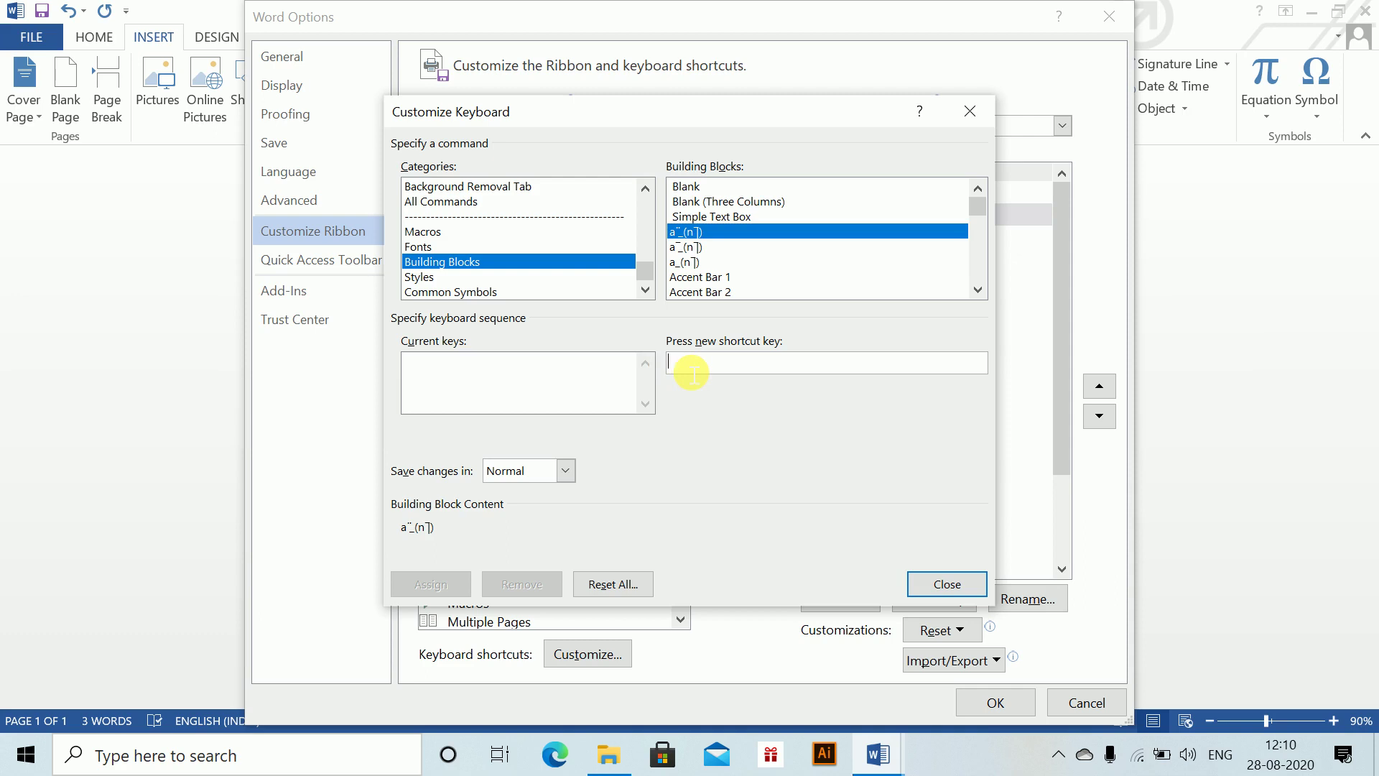
key(alt+shift+a)
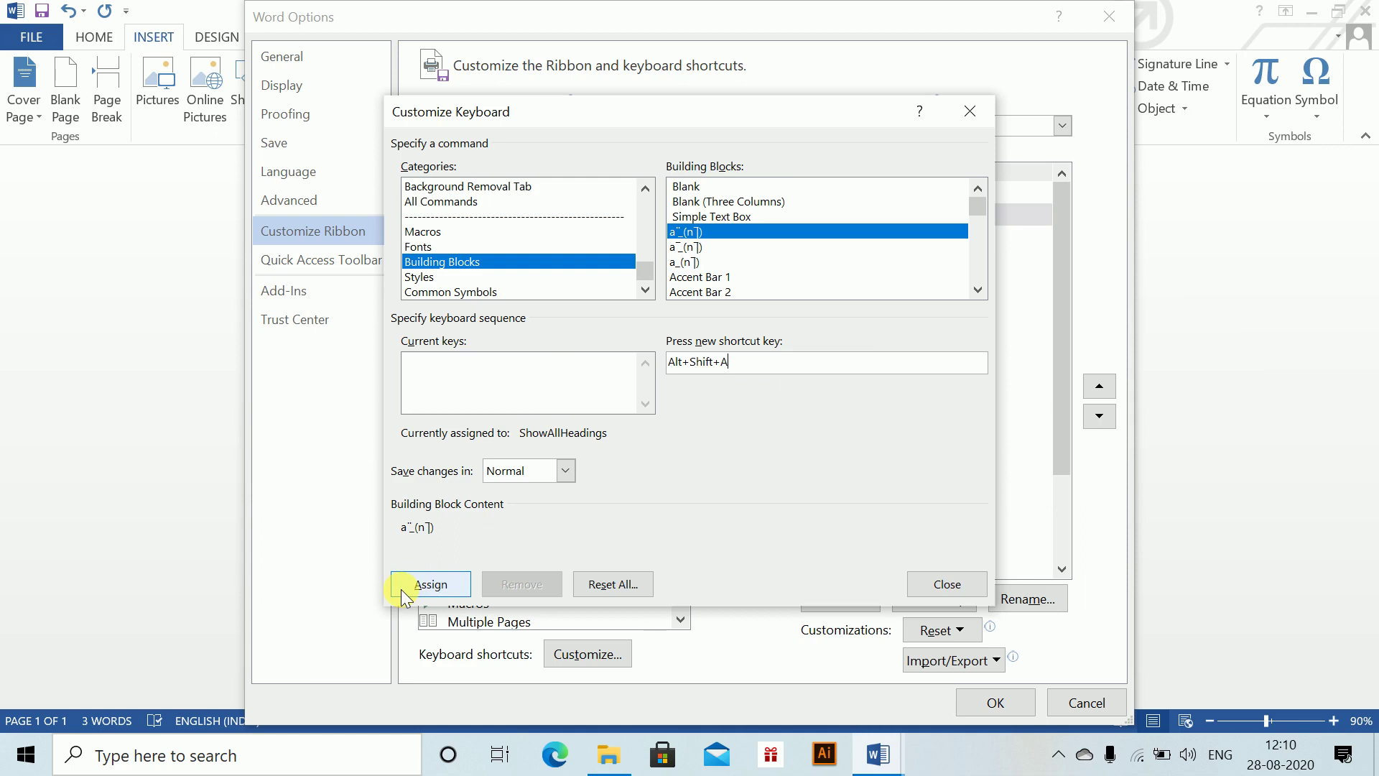
click(430, 584)
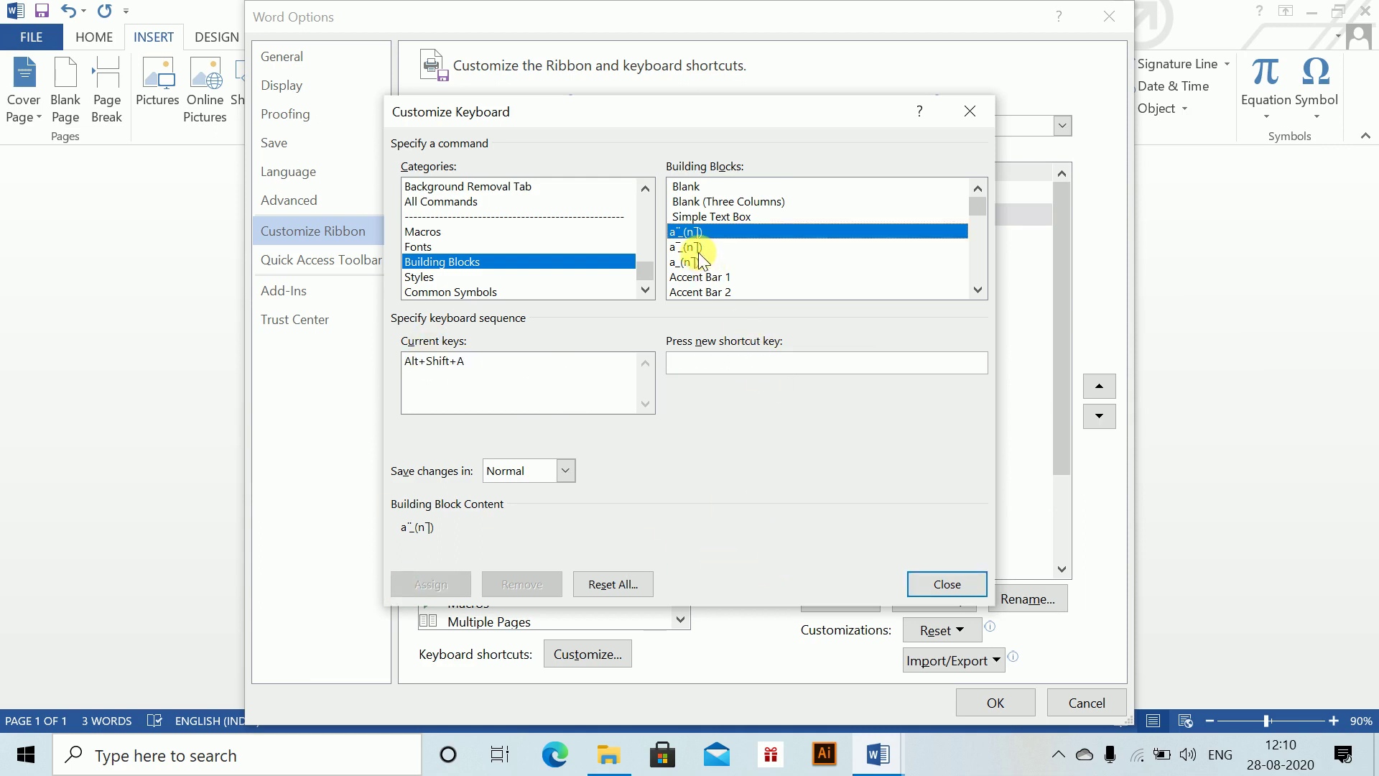
click(700, 250)
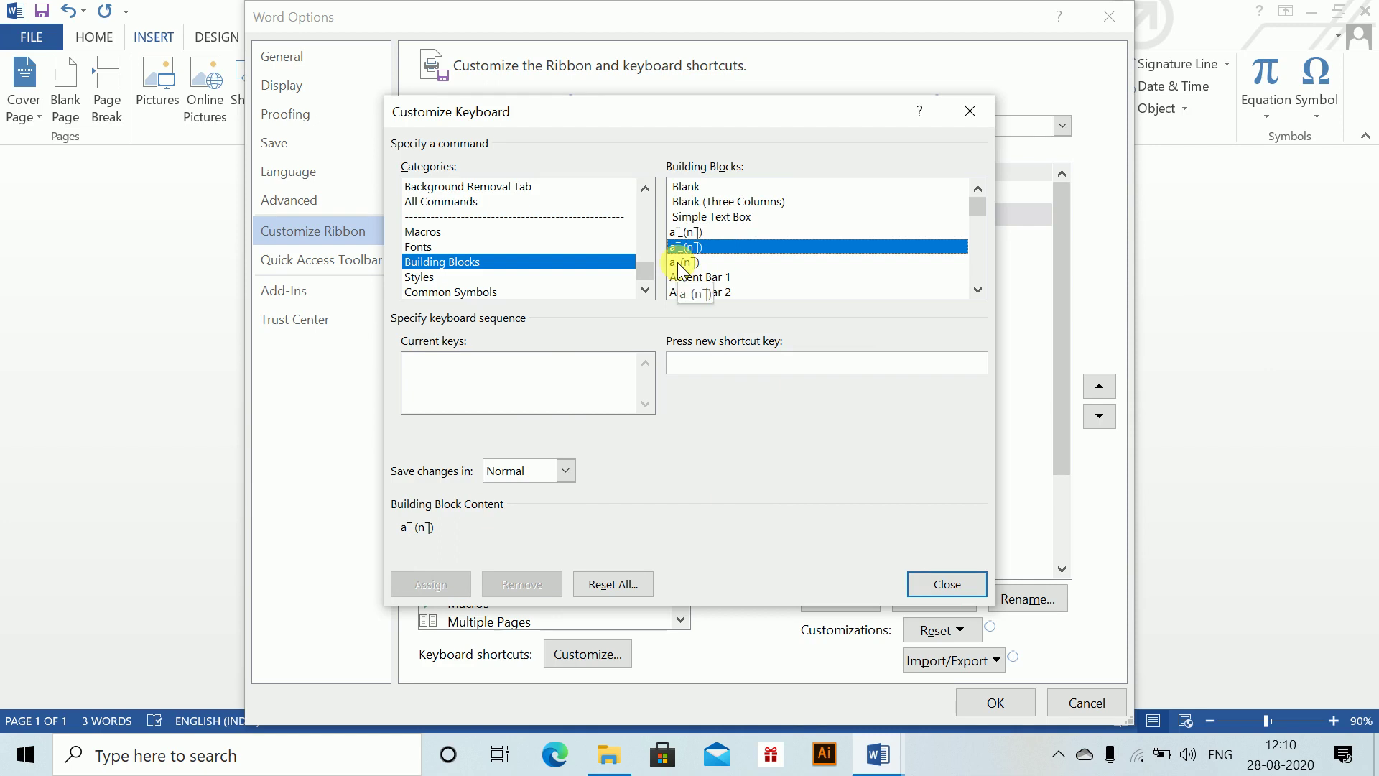
click(683, 265)
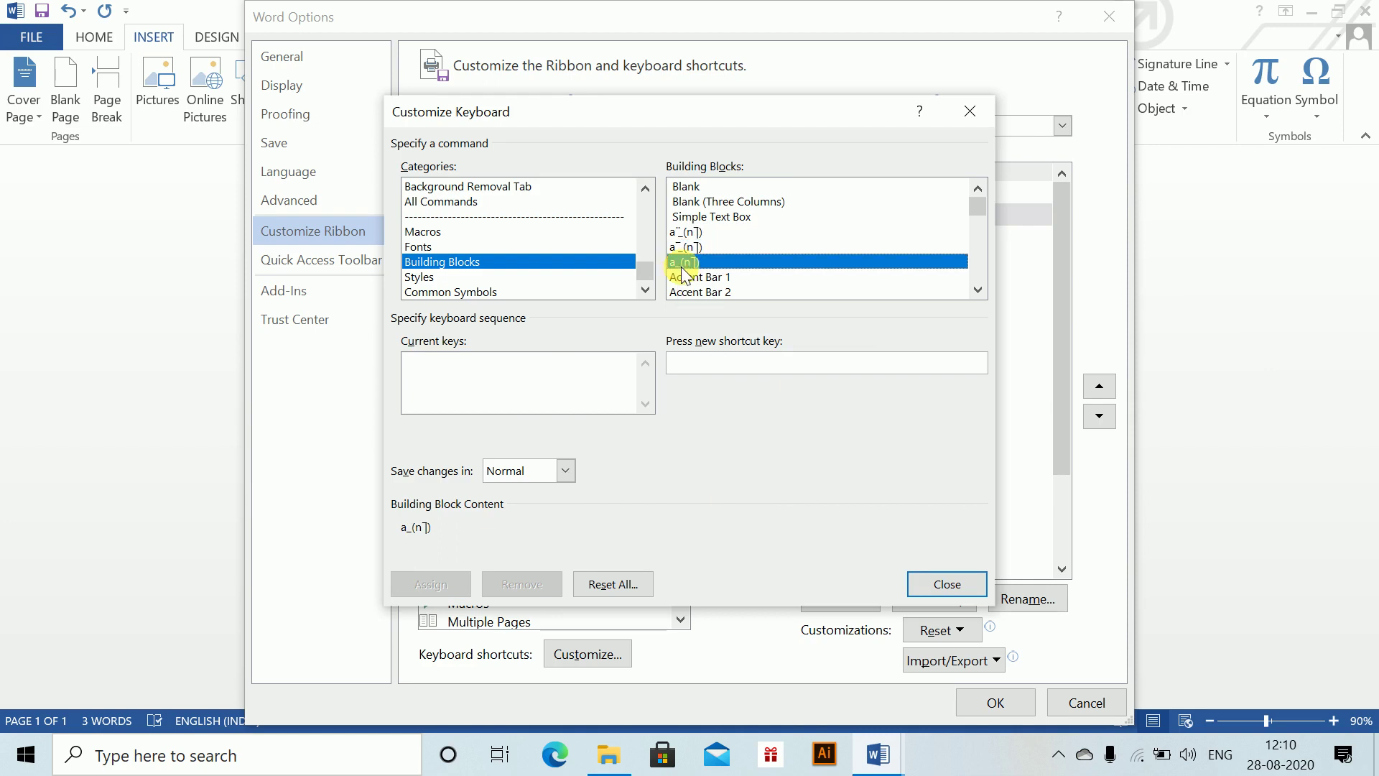
click(715, 364)
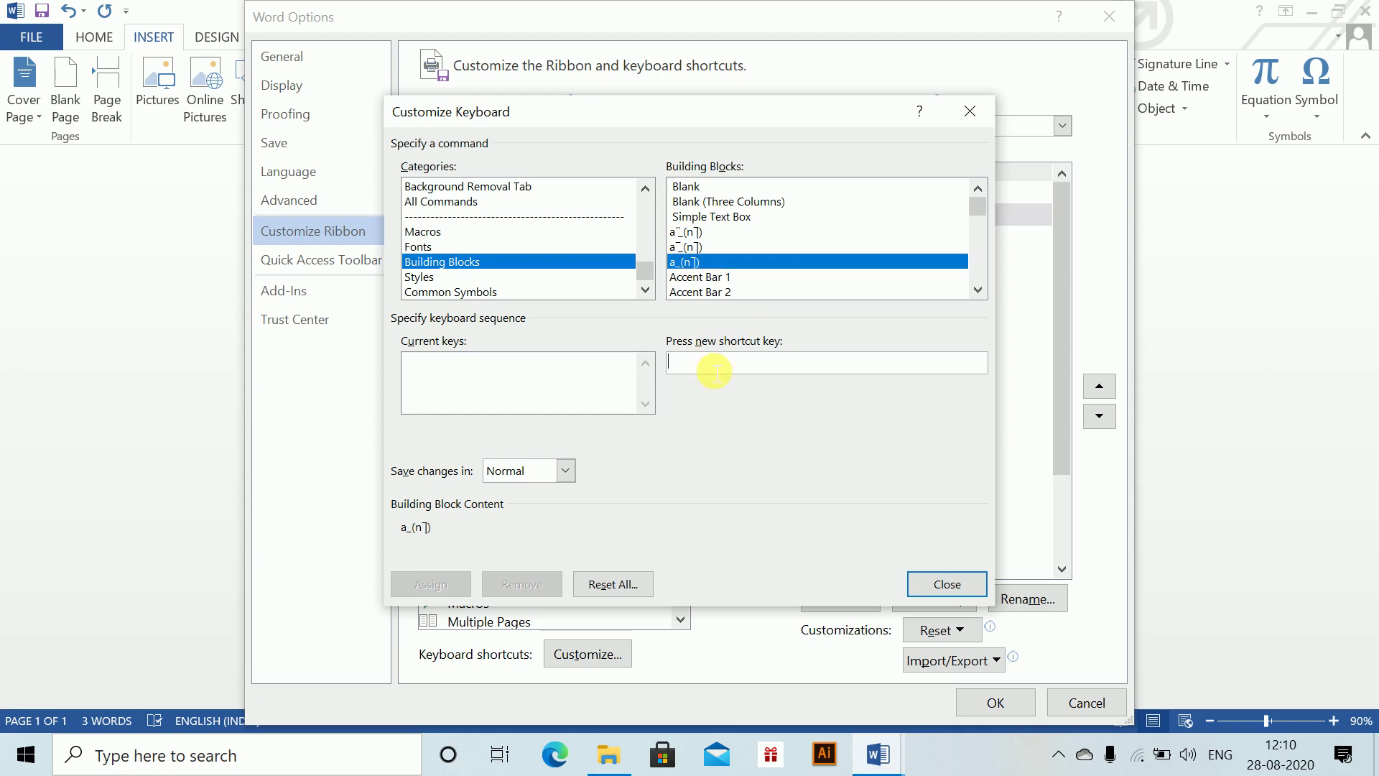
key(alt+shift+b)
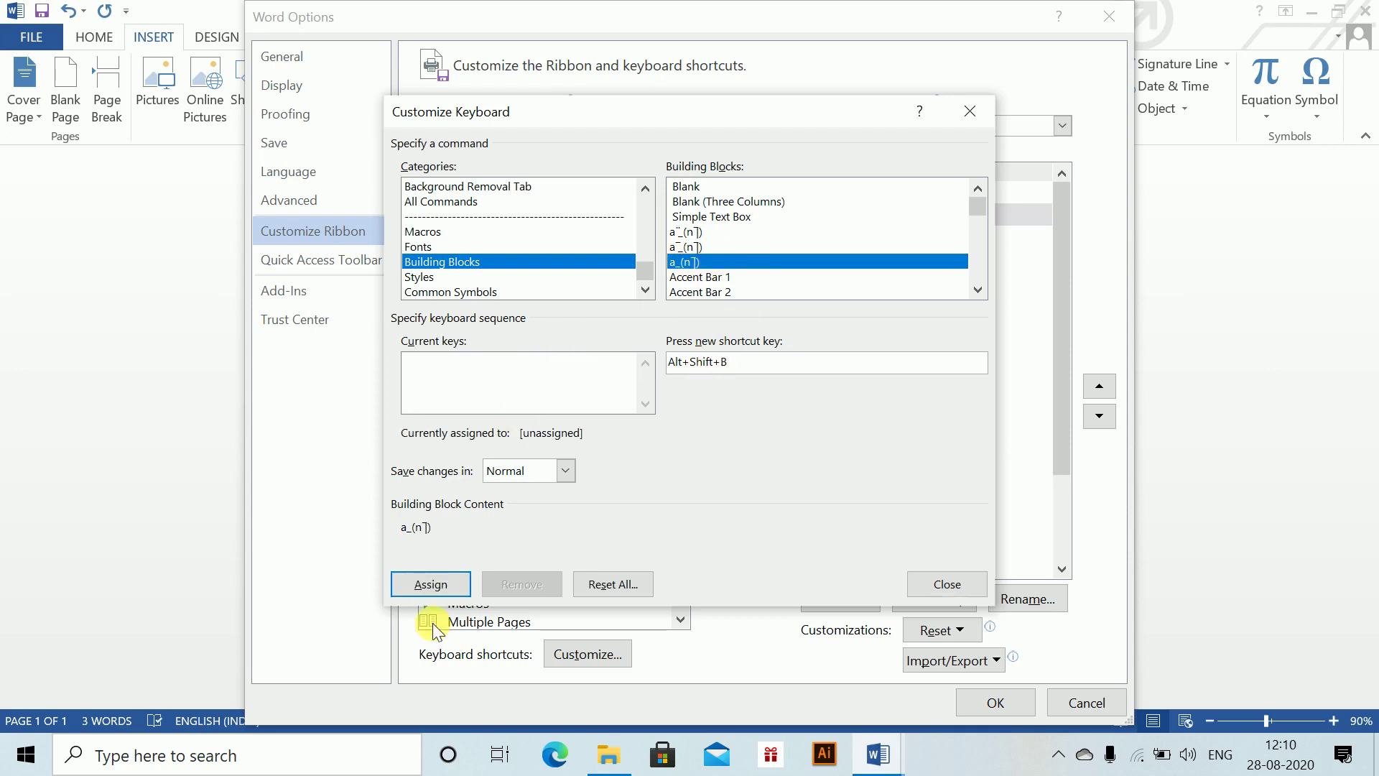
click(429, 584)
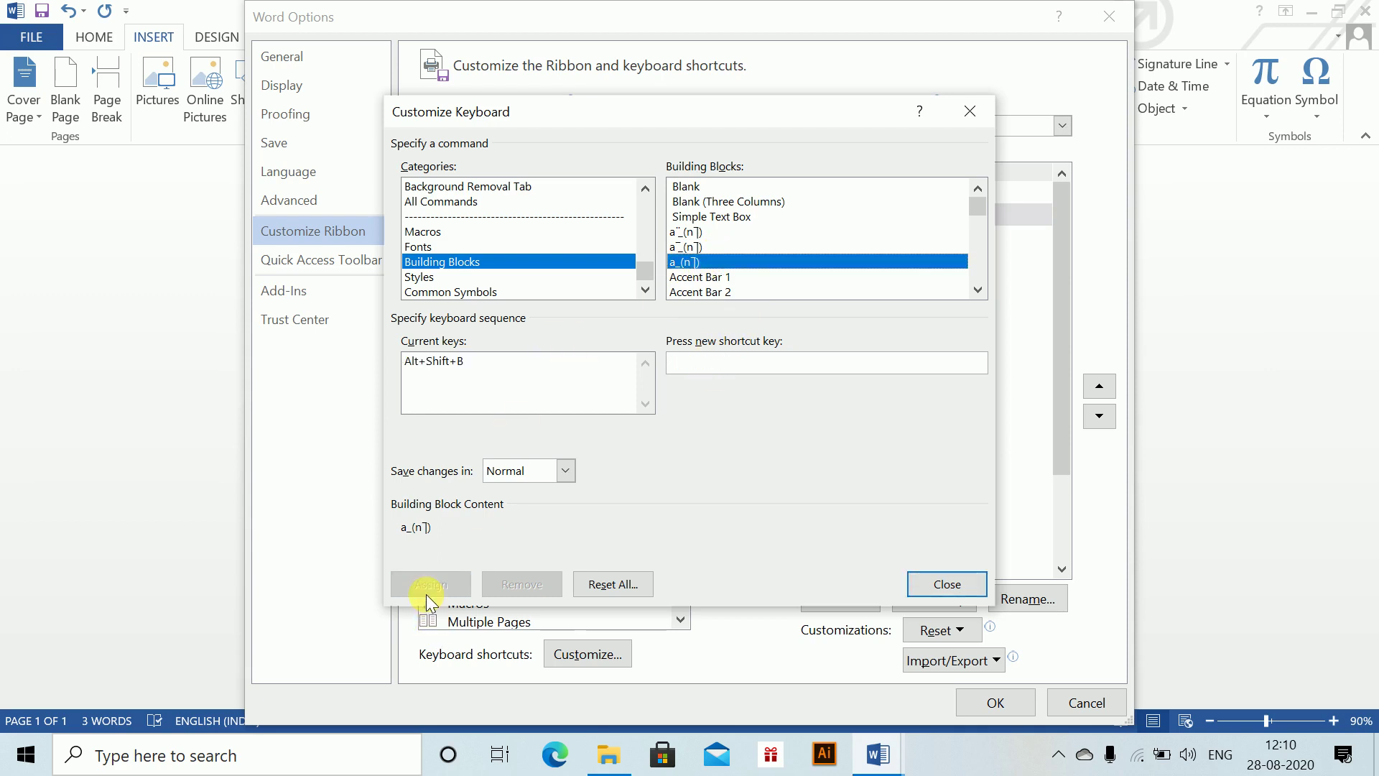
Step: Assign Alt+Shift+C to the continuous annuity symbol and close the keyboard dialog
click(686, 247)
click(696, 368)
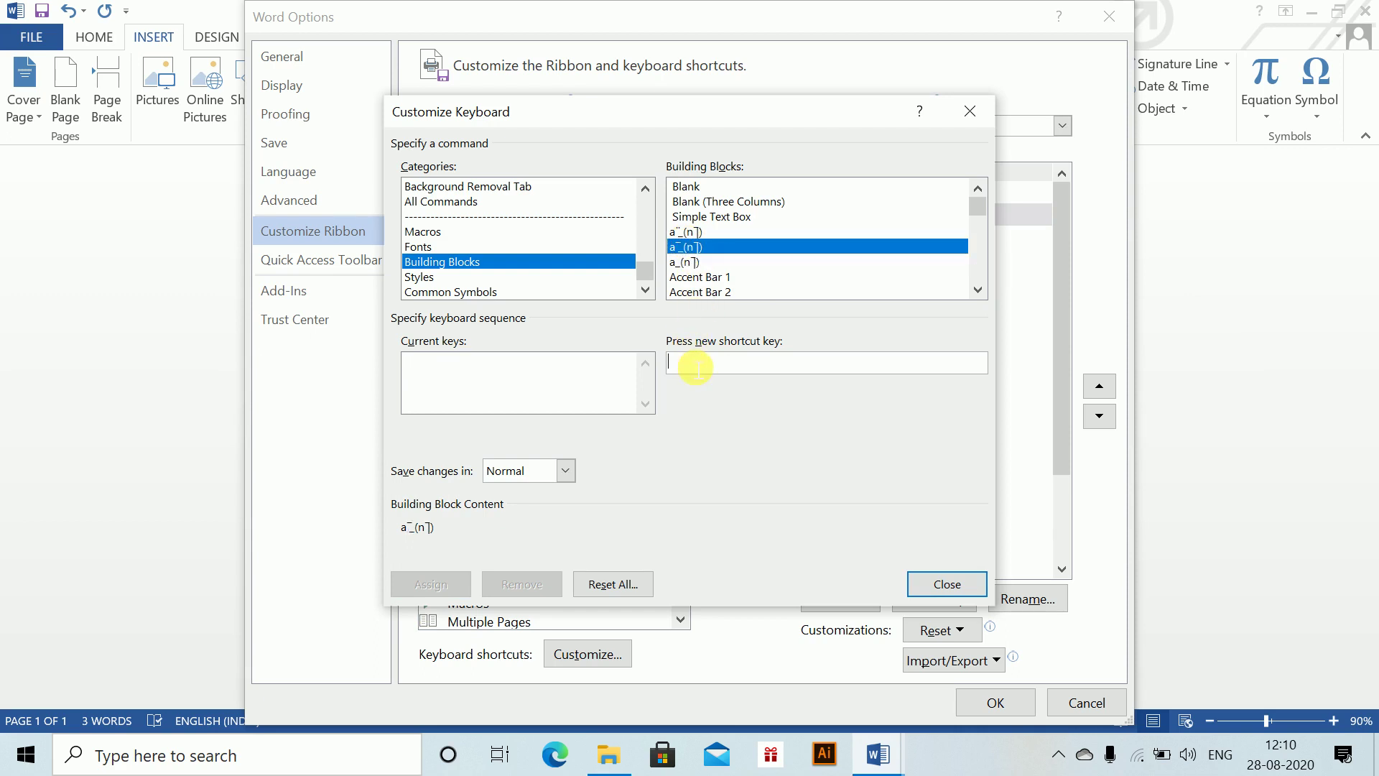
key(alt+shift+c)
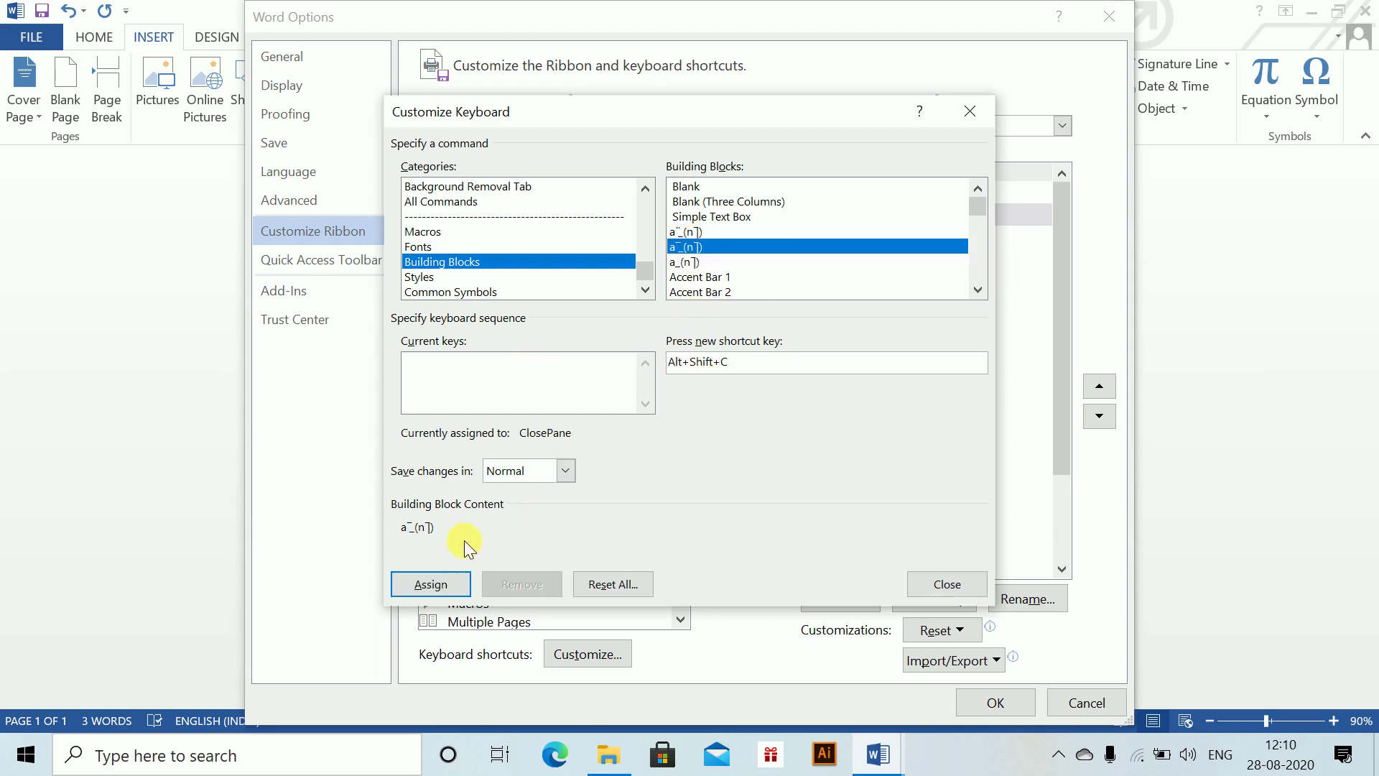
click(436, 584)
click(937, 584)
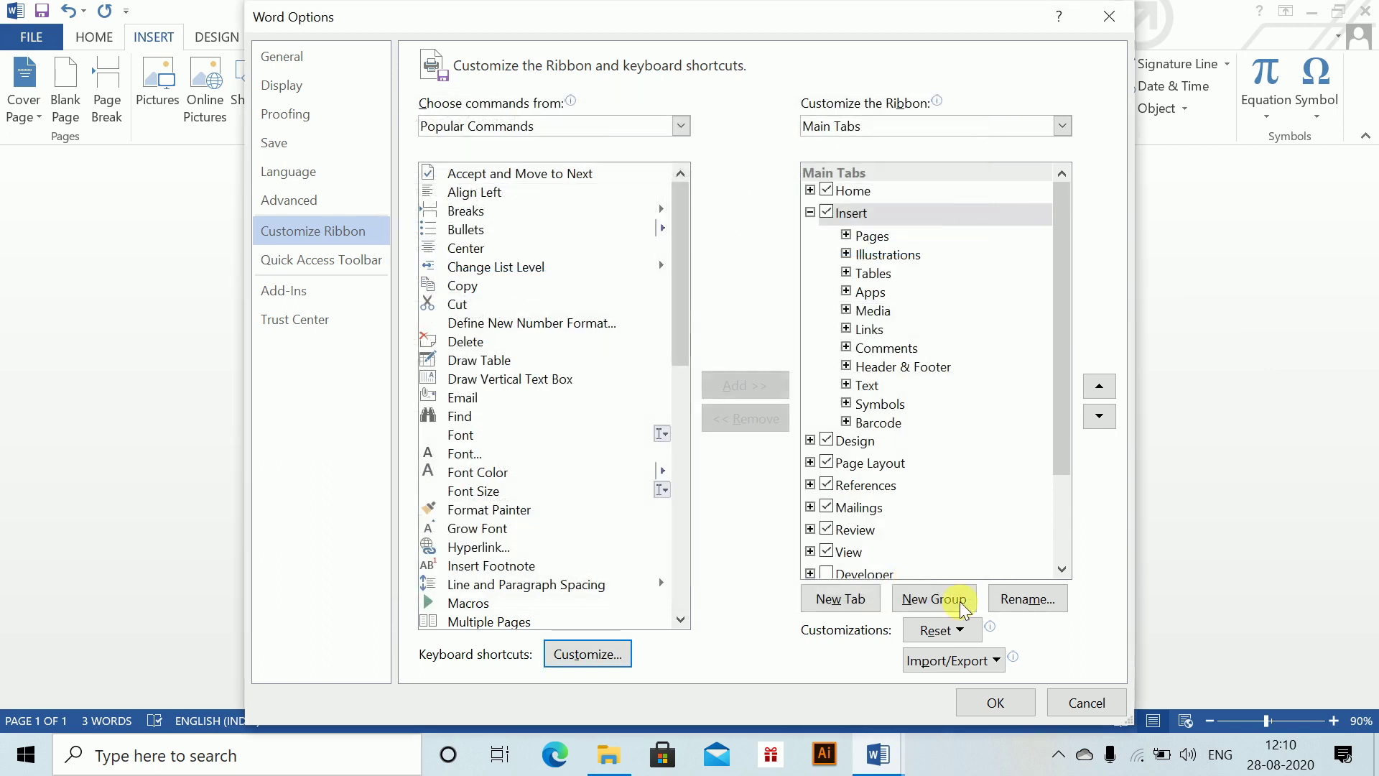
Step: Close Word Options, test Alt+Shift+C, and undo the inserted symbol
click(996, 702)
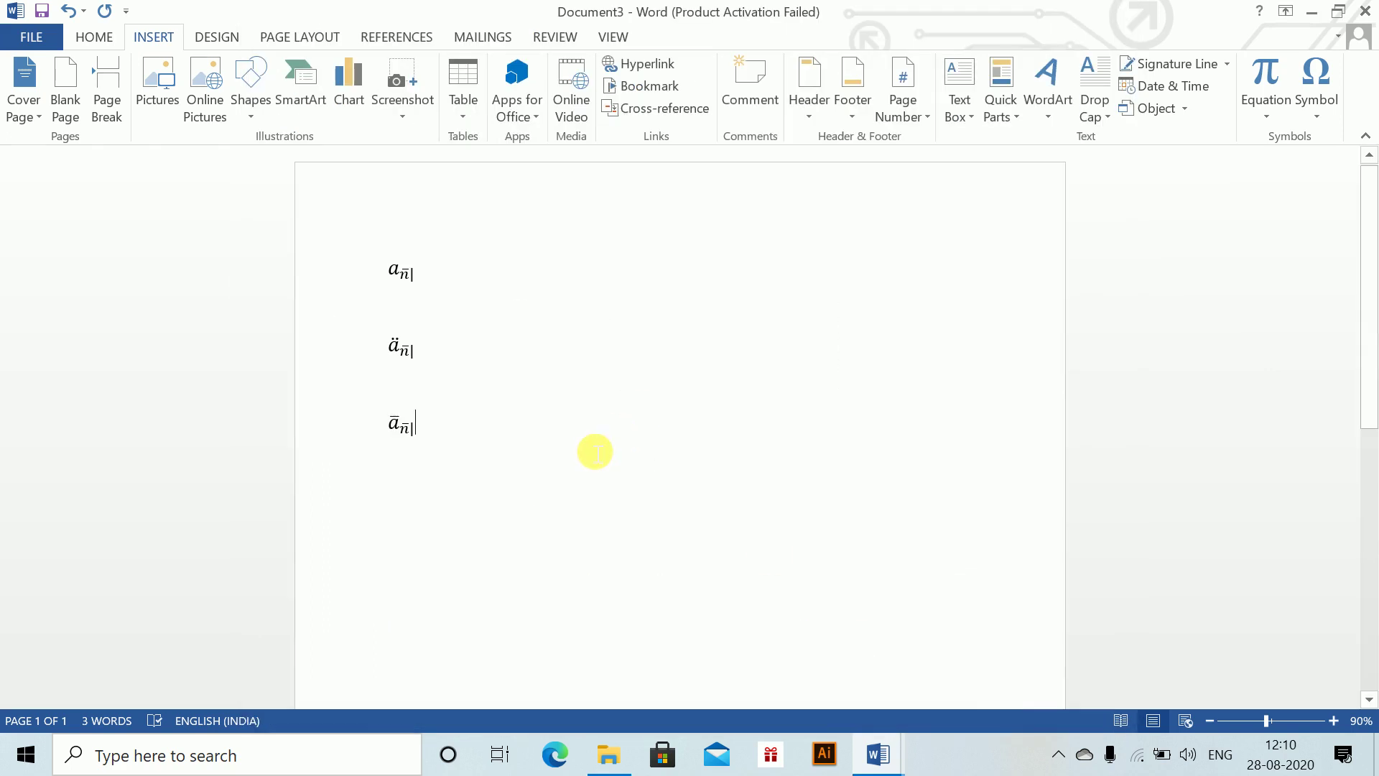
key(alt+shift+c)
click(405, 486)
key(ctrl+z)
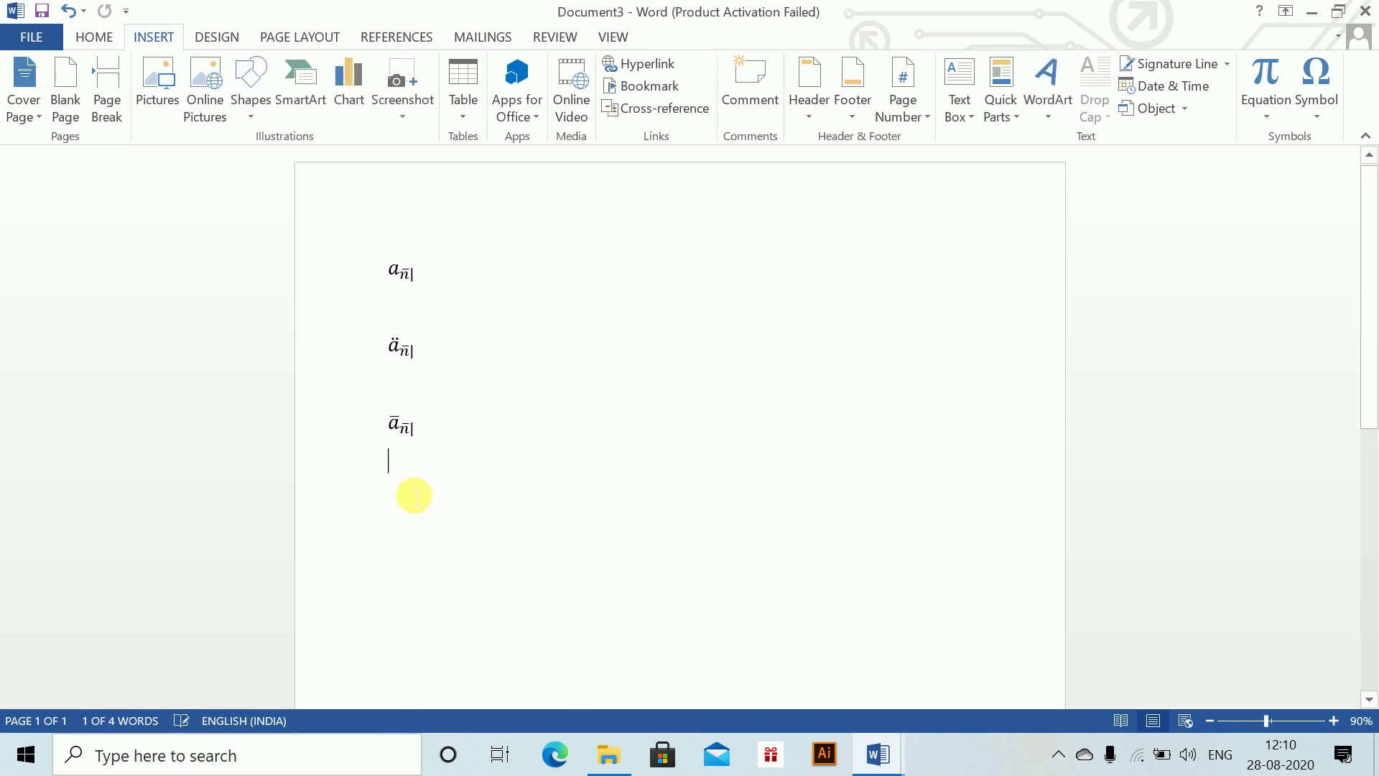
Step: Test Alt+Shift+A and Alt+Shift+B, removing each inserted test symbol
key(alt+shift+a)
key(shift+Home)
key(Delete)
key(alt+shift+a)
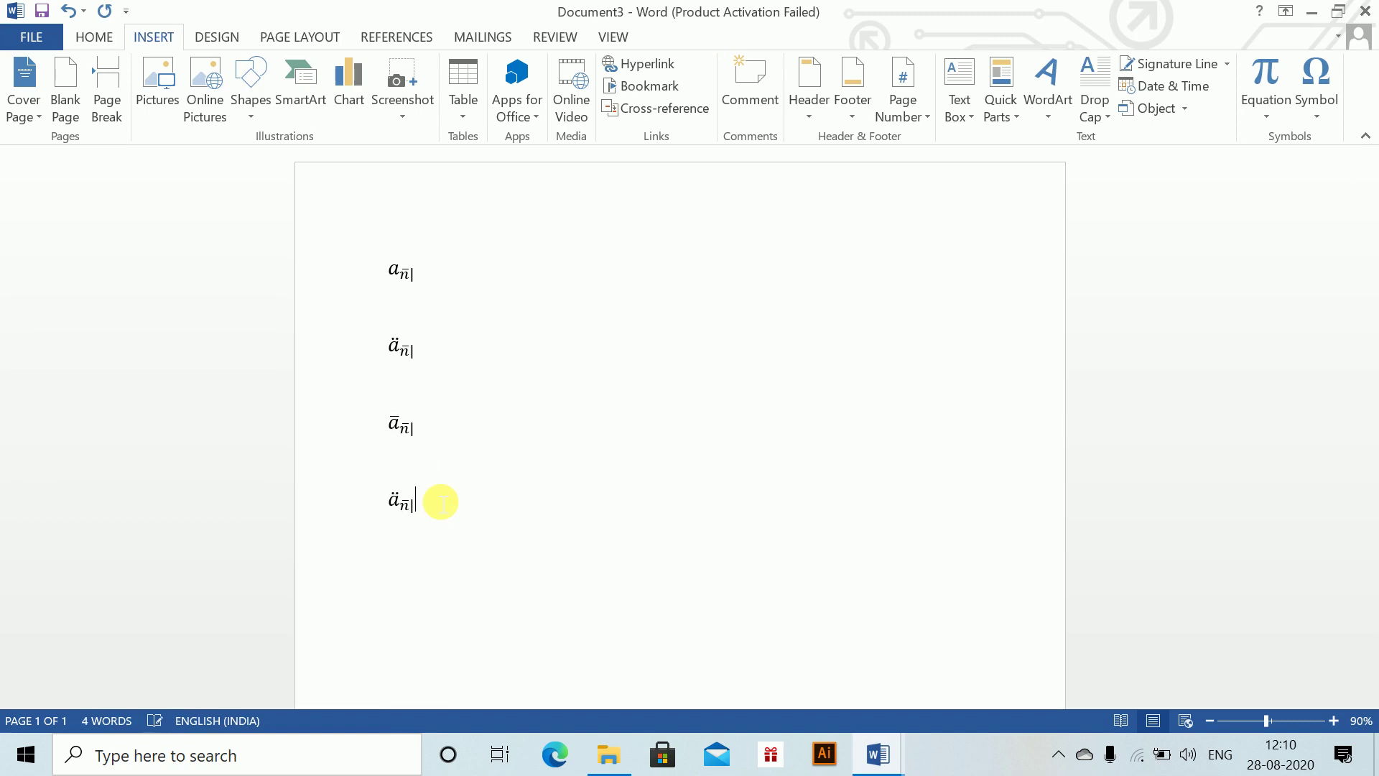
key(ctrl+z)
key(alt+shift+b)
key(shift+Home)
key(Delete)
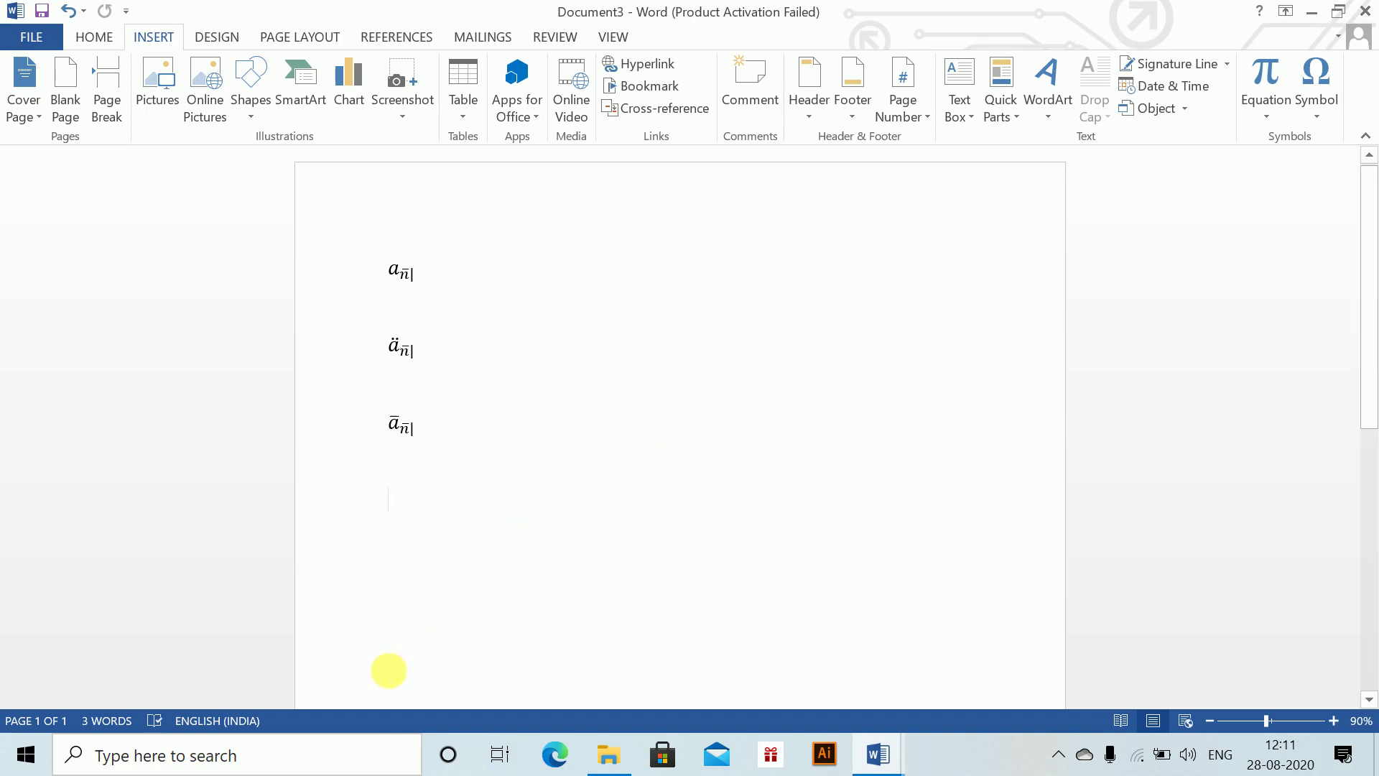
key(alt+Tab)
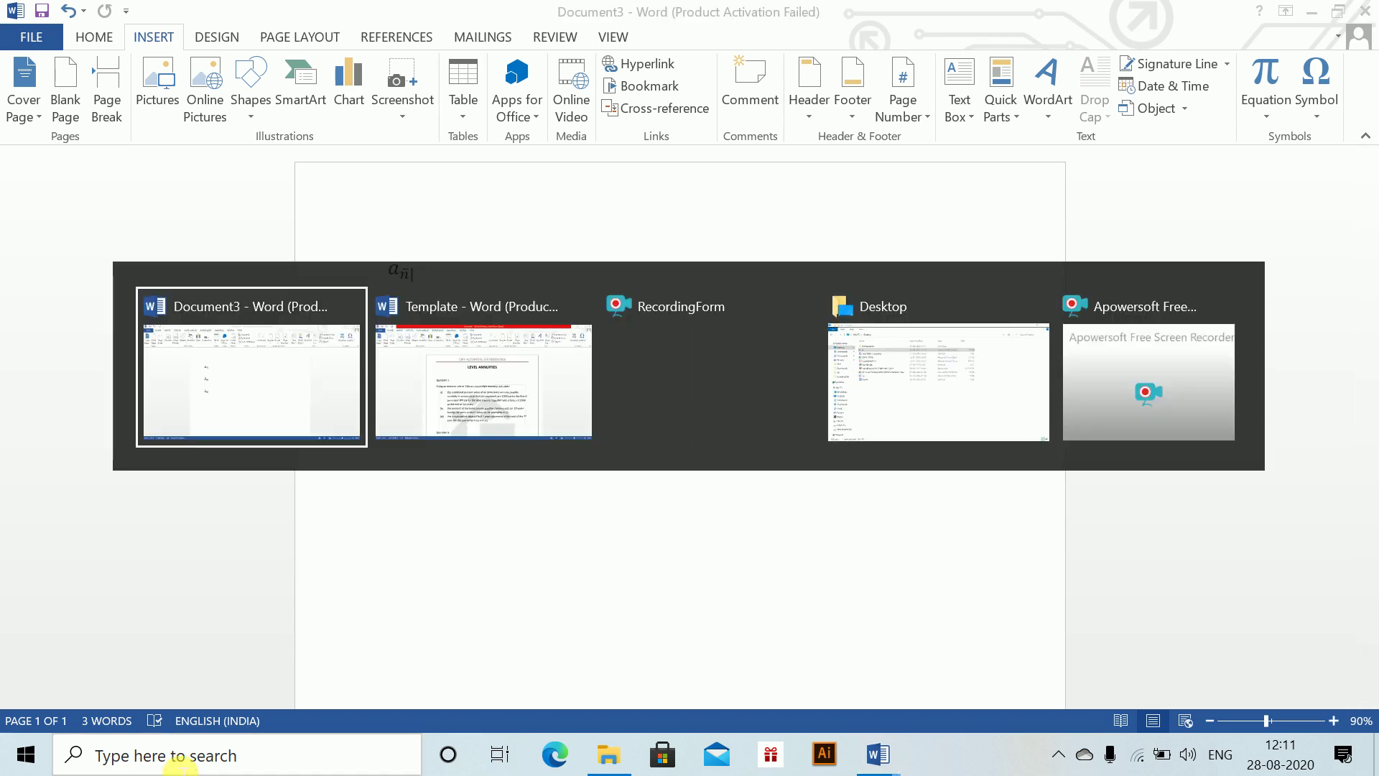
key(alt+Tab)
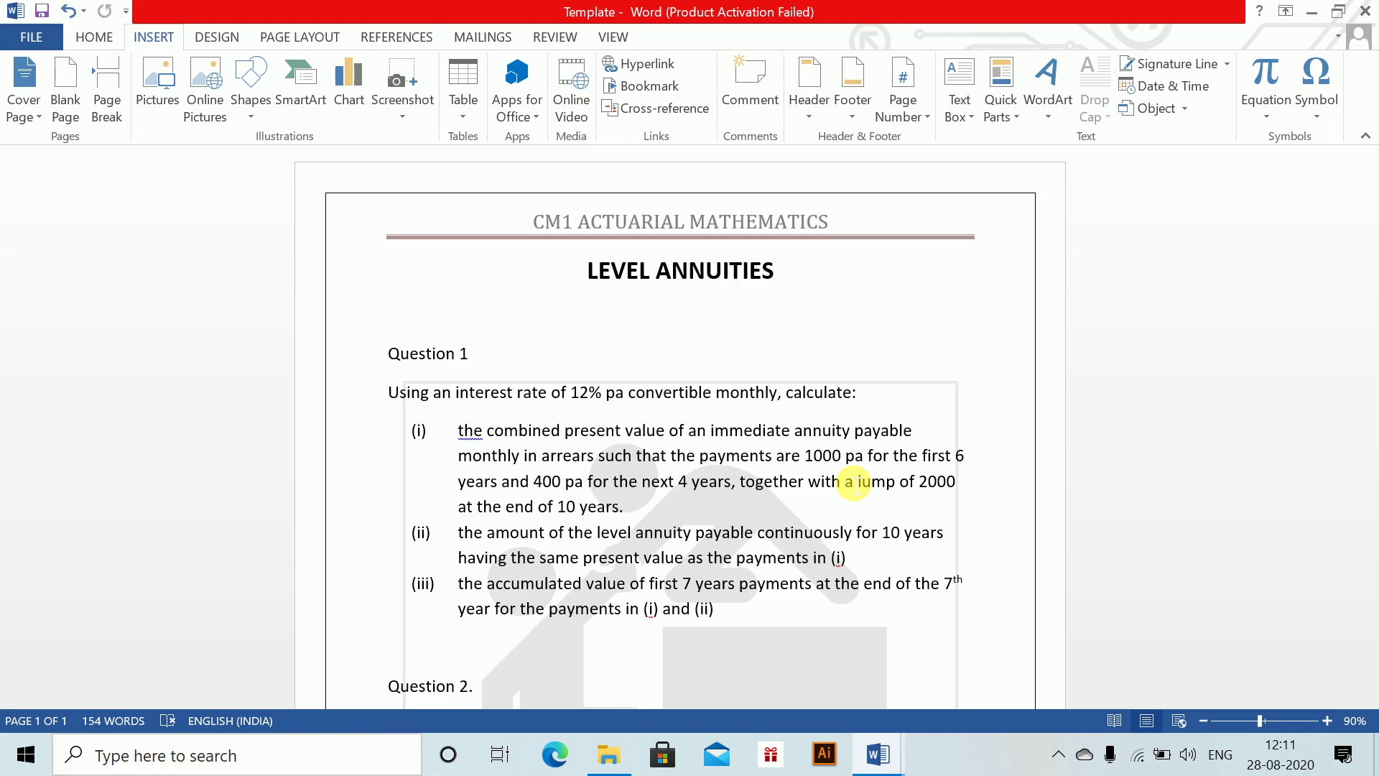
key(alt+Tab)
key(alt+Tab)
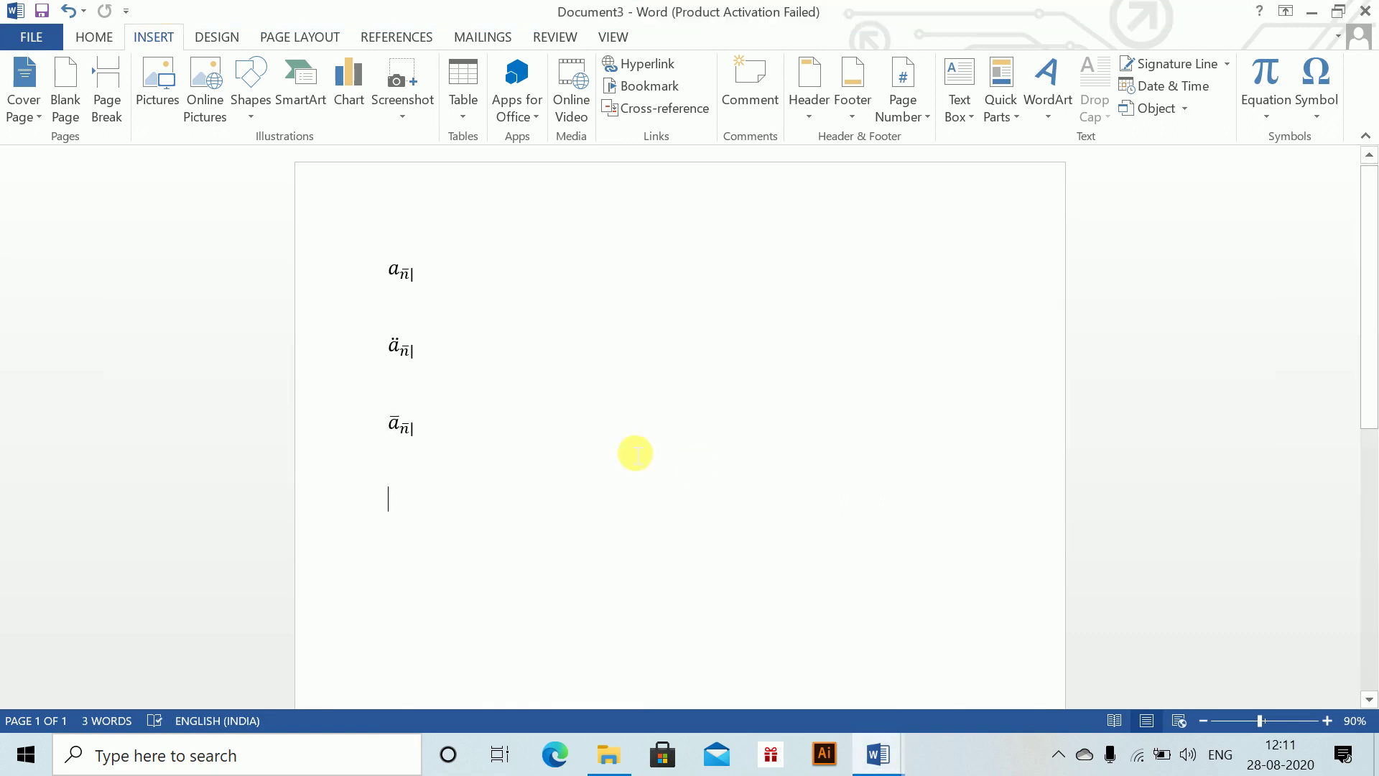
Step: Type the heading 'Question 1.' and the part label '(i)' after rereading the question
text(Ques)
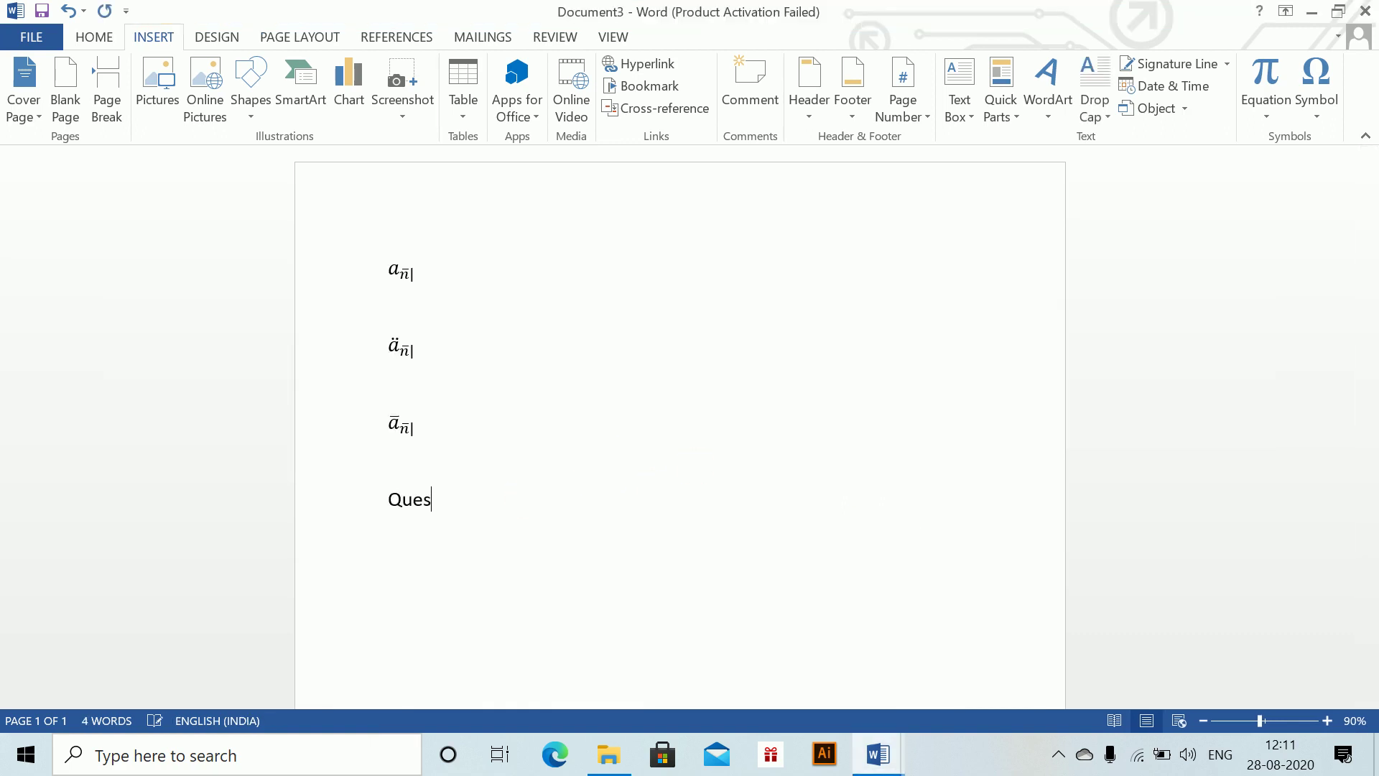
text(tion 1.)
key(Return)
key(alt+Tab)
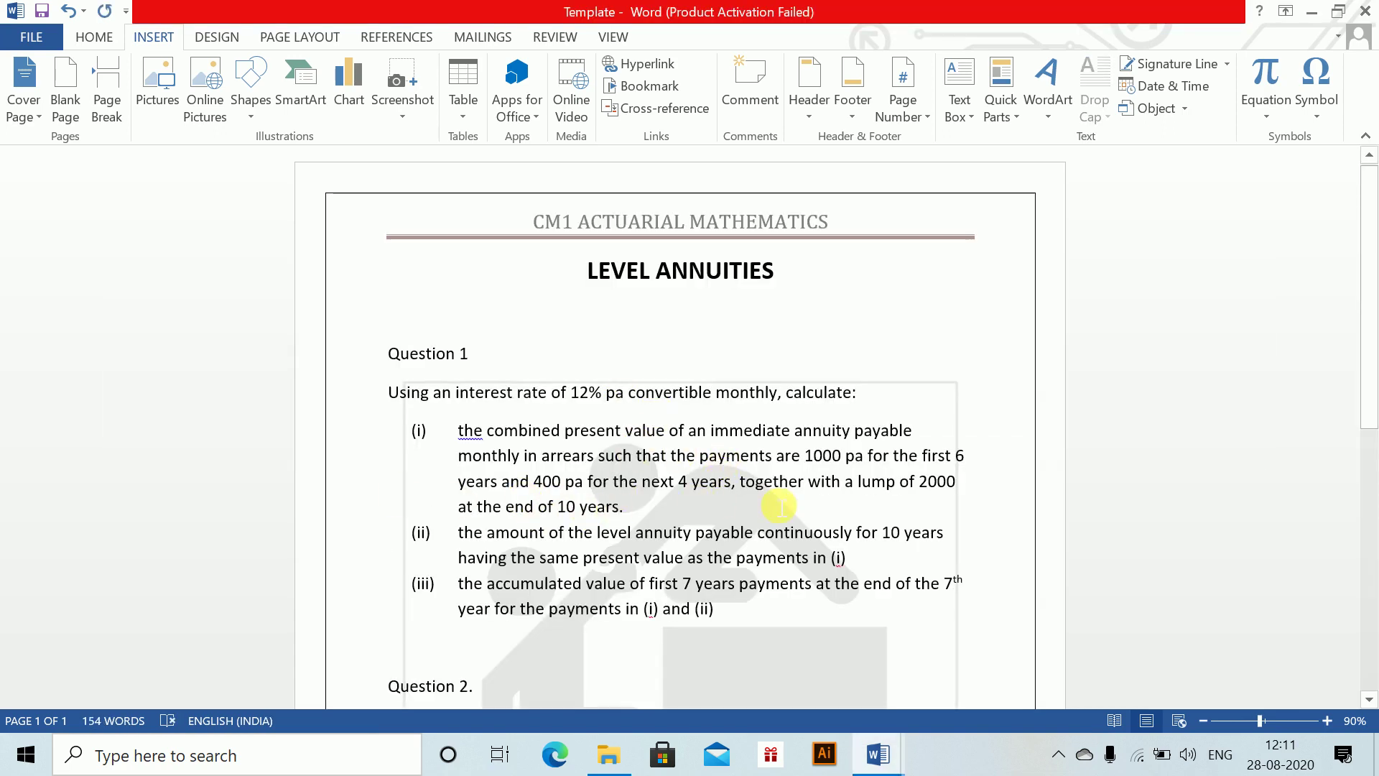
key(alt+Tab)
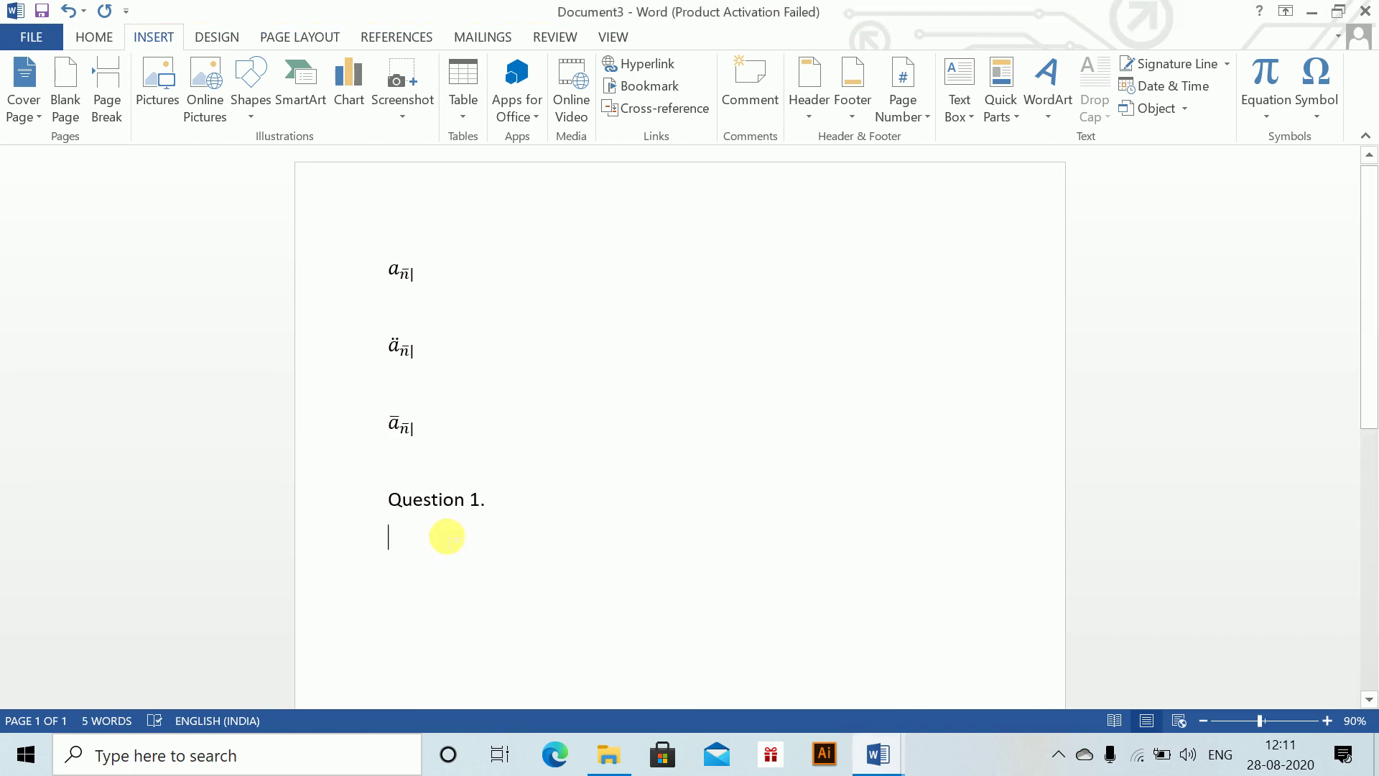
text((i))
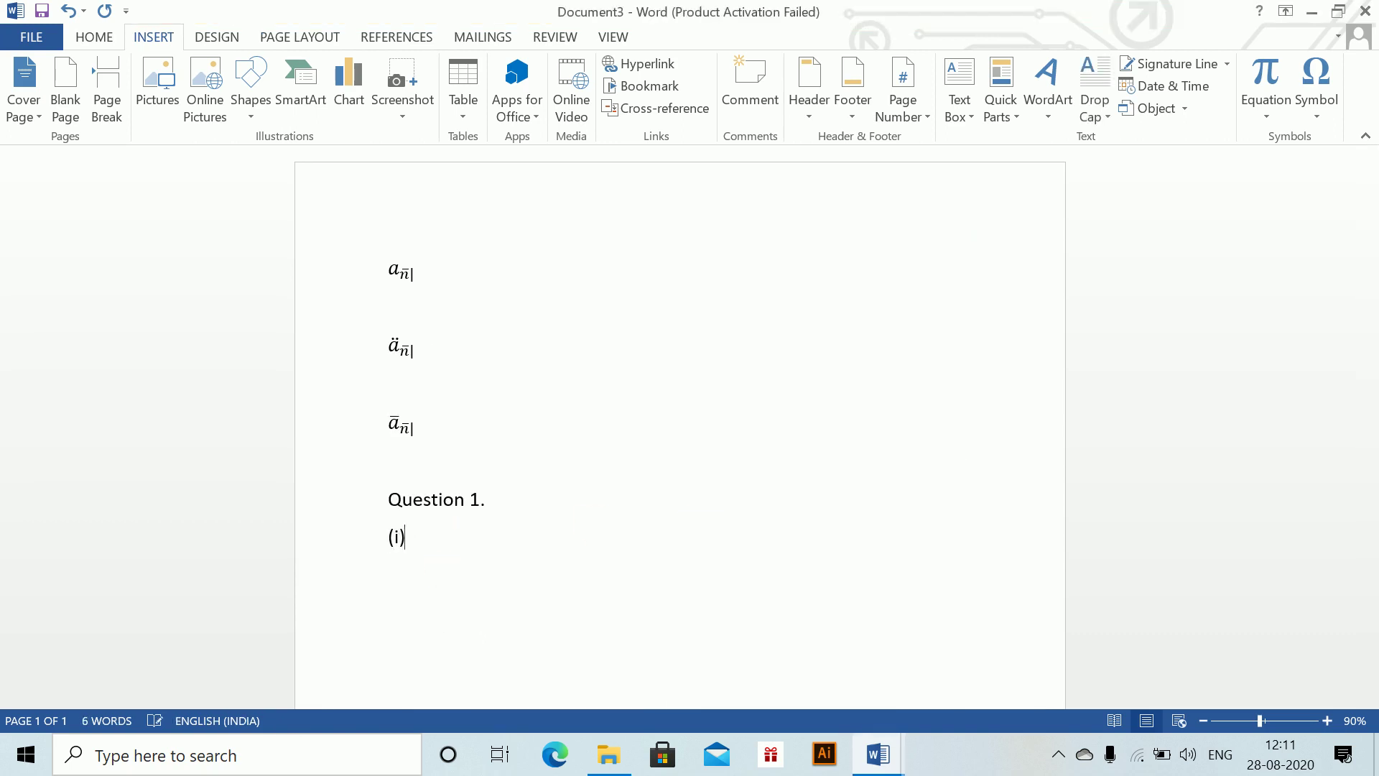
key(Return)
Step: Start the equation PV = 1000/12 a₇₂ with a stacked fraction and annuity symbol
key(alt+equal)
text(PV)
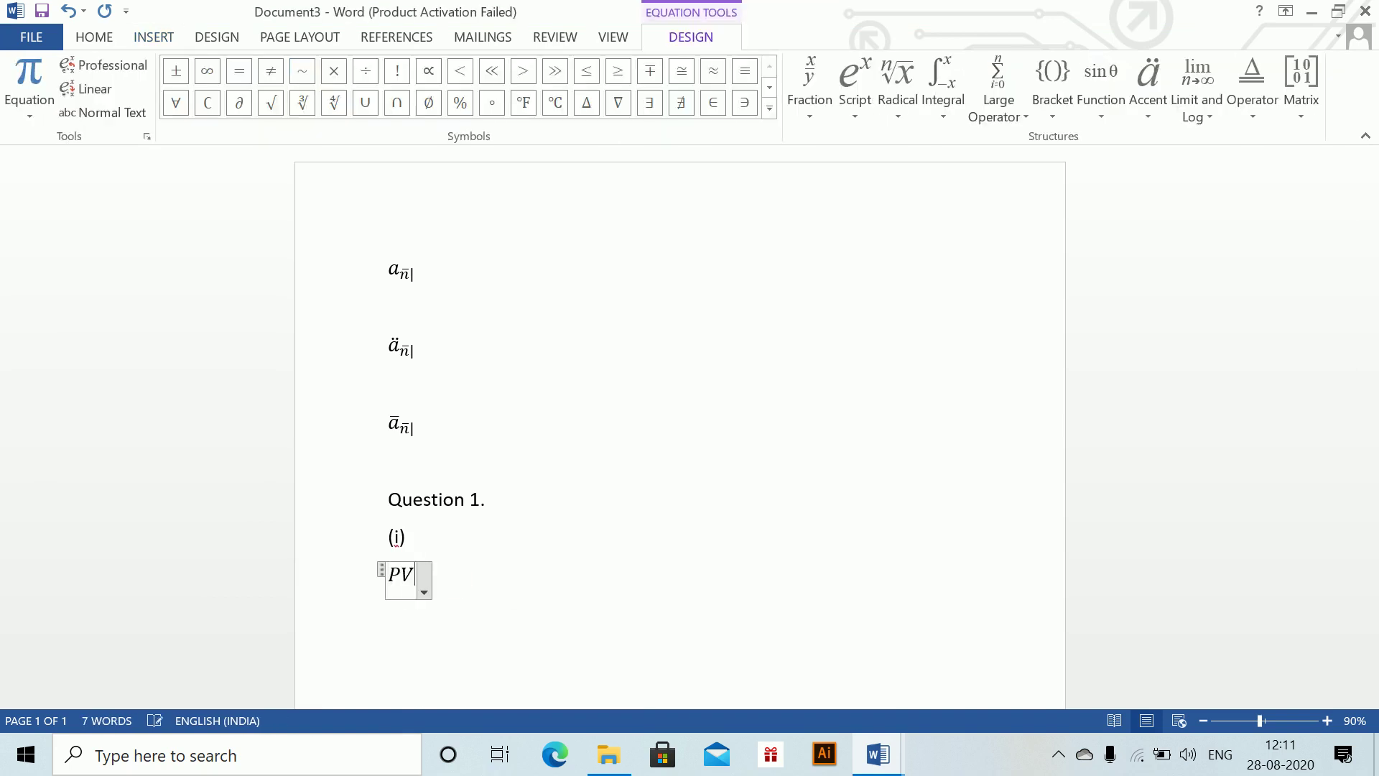
text( = 1000/12)
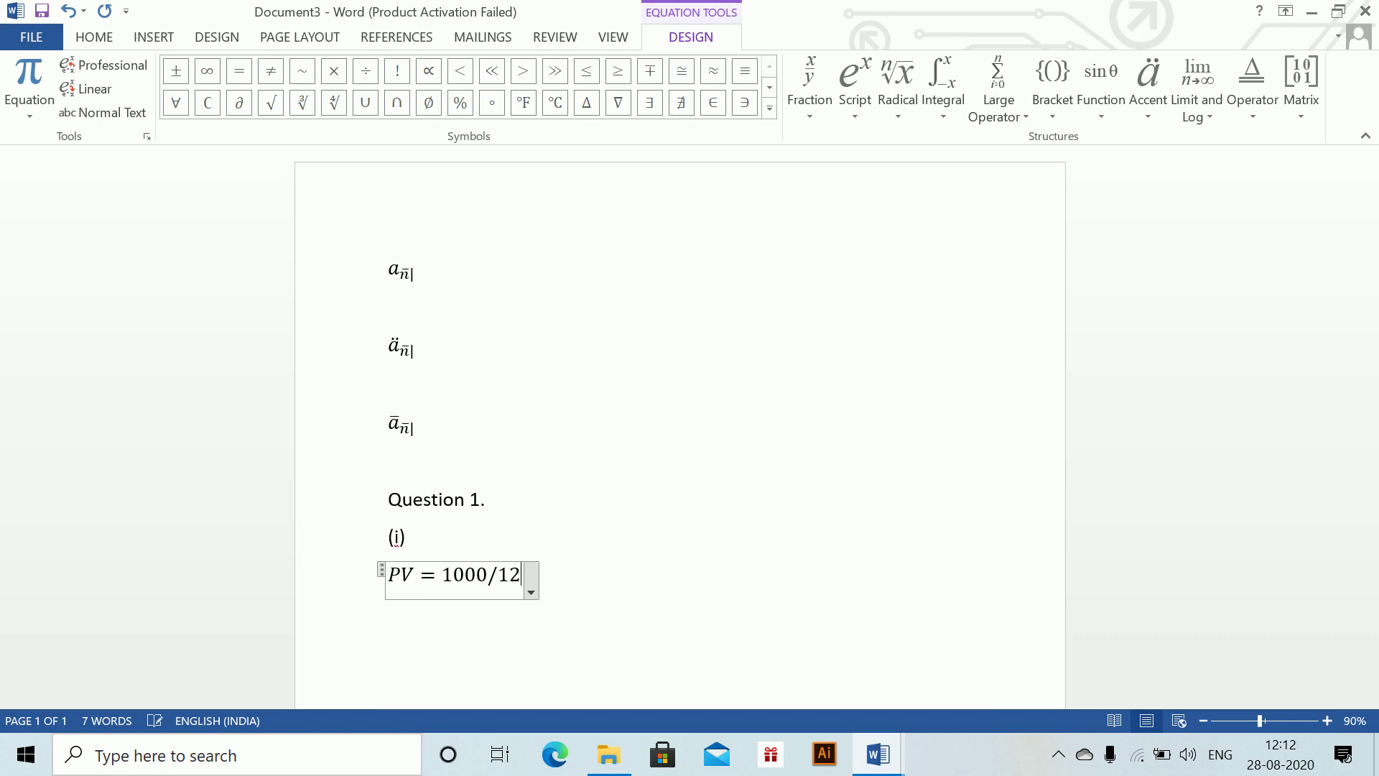
key(space)
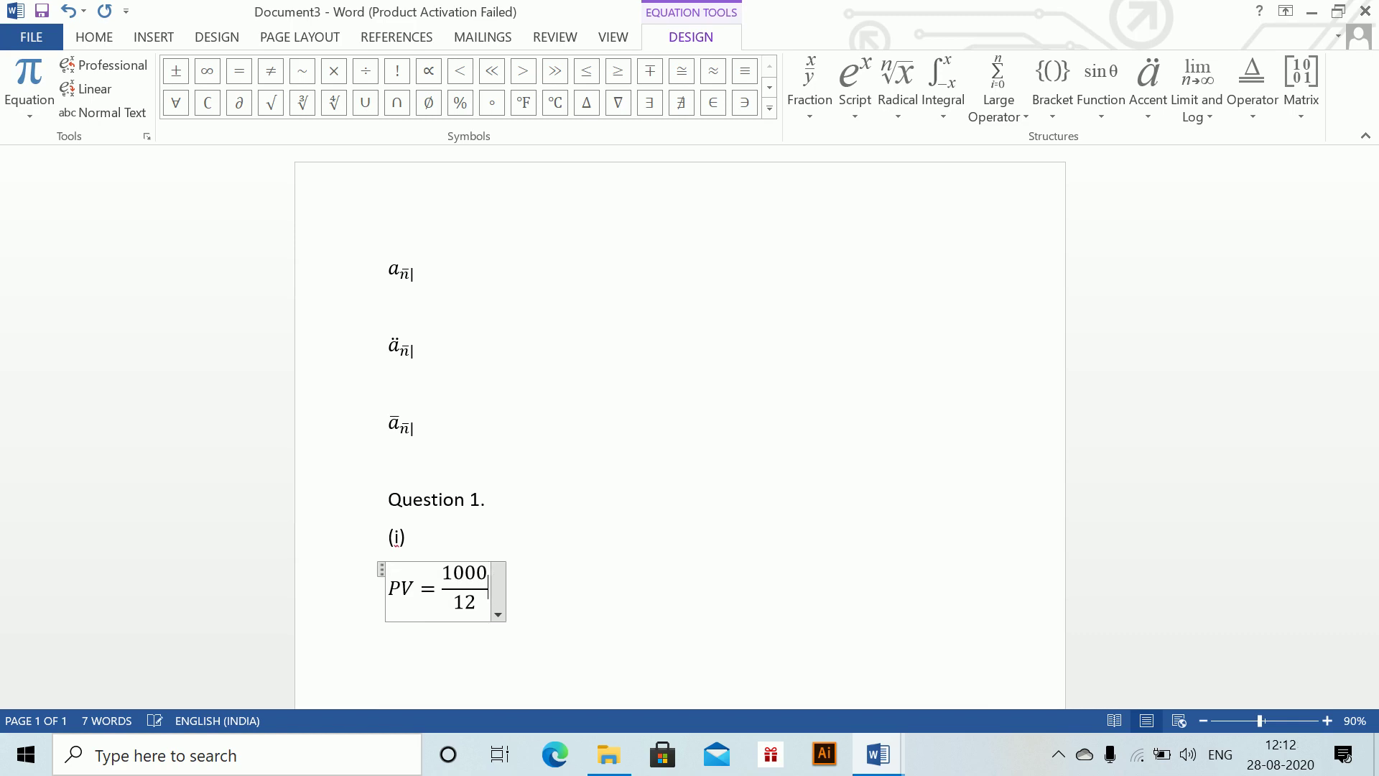
key(alt+Tab)
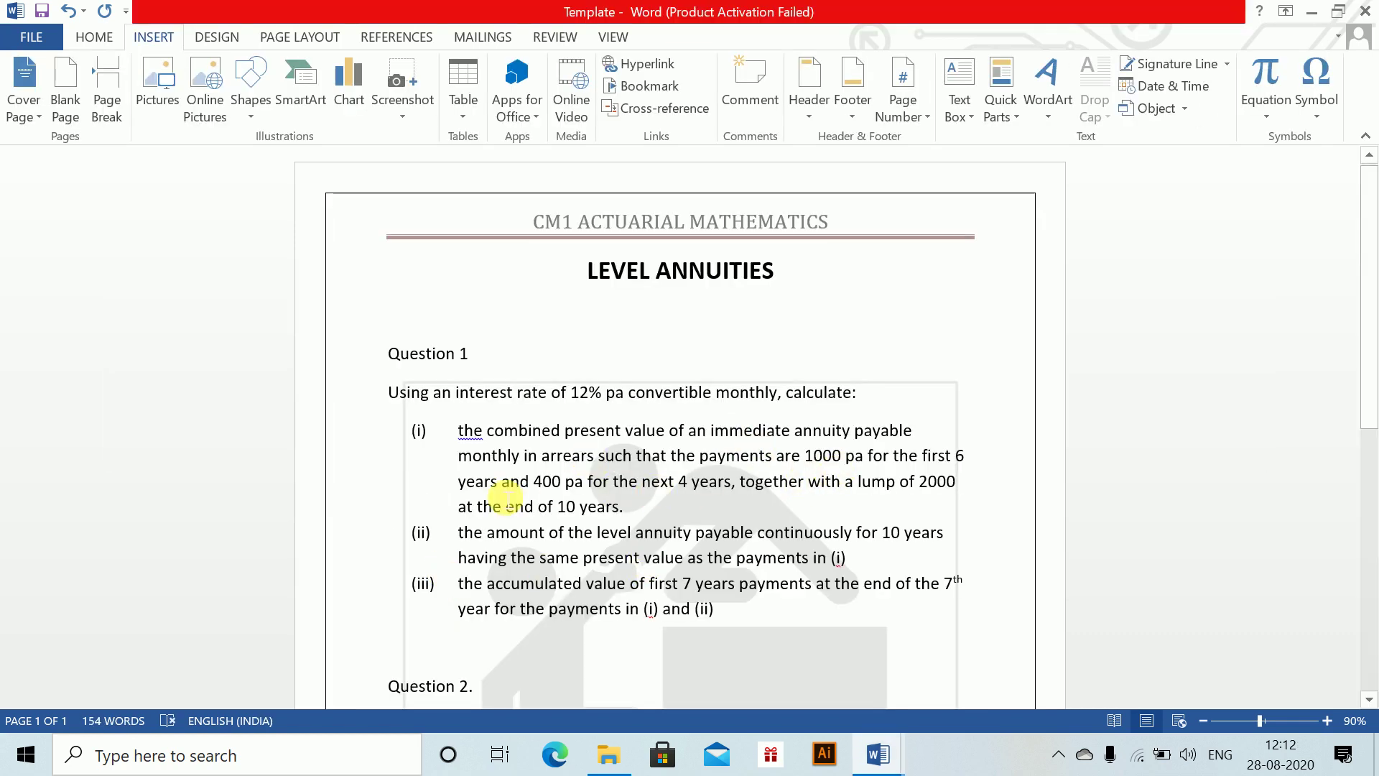
key(alt+Tab)
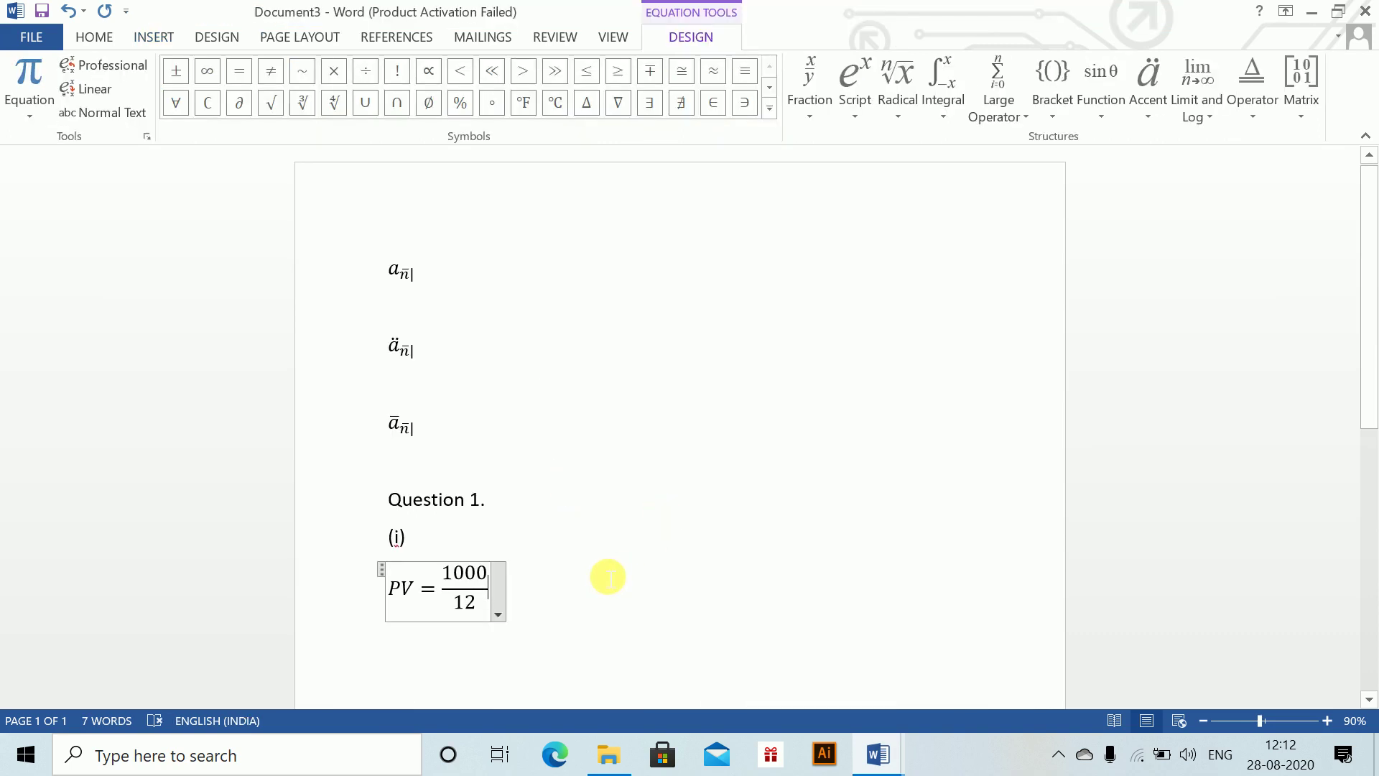
key(End)
text(an|)
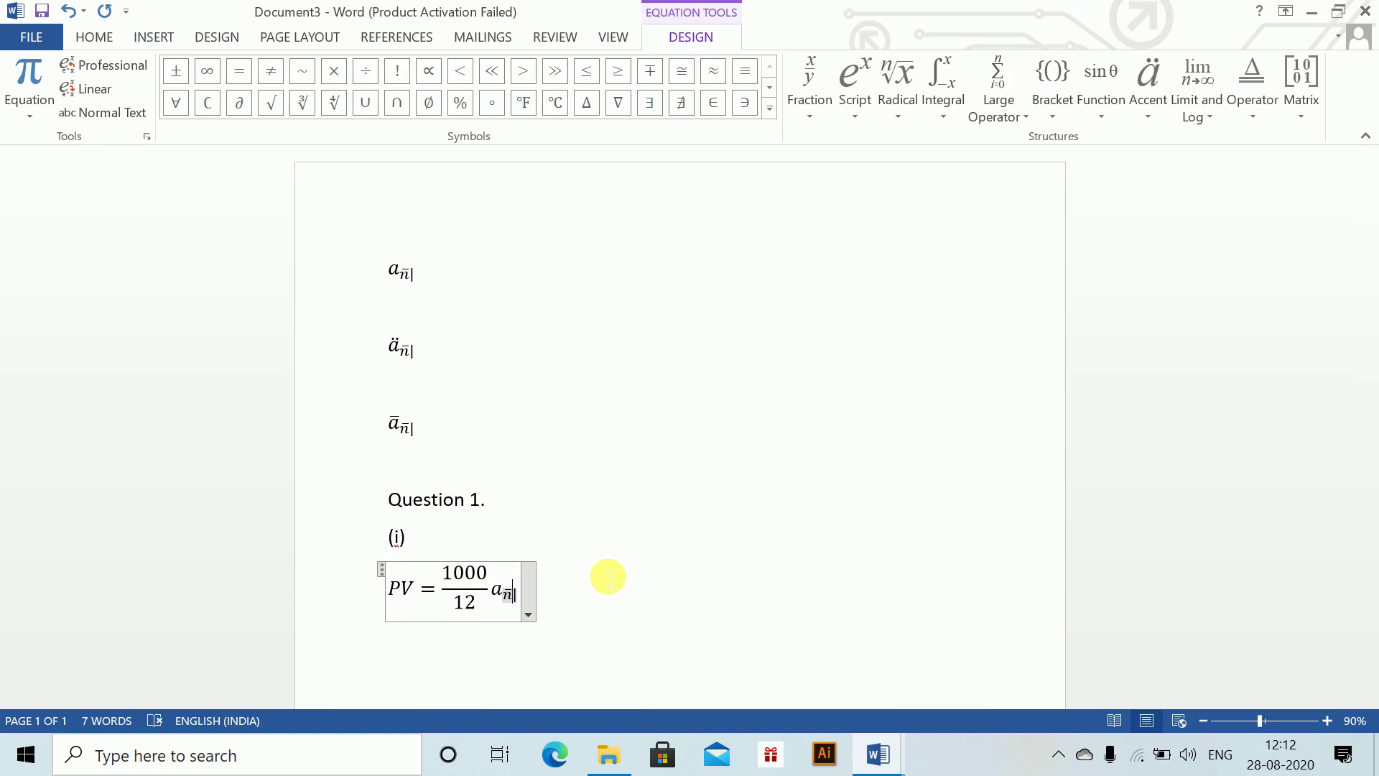
key(shift+Left)
key(Left)
key(BackSpace)
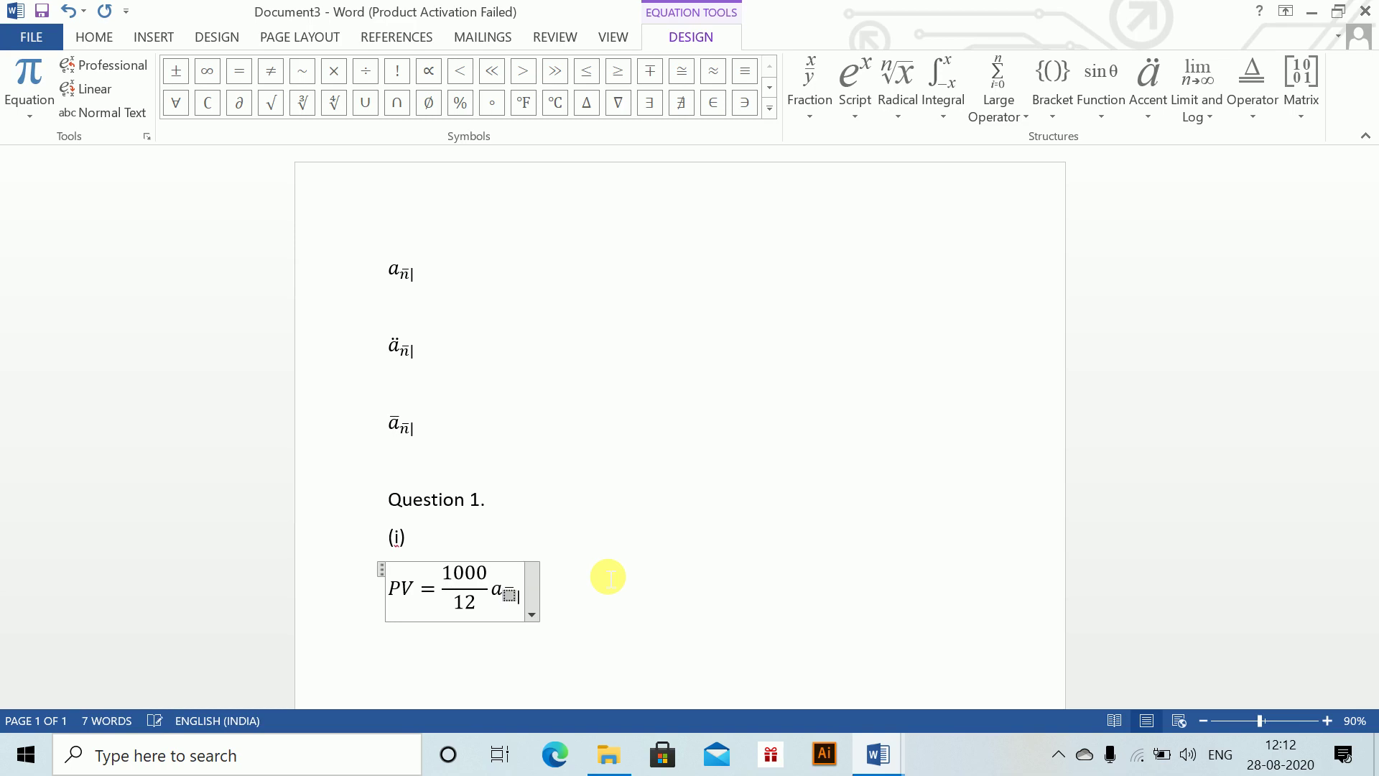
text(72|)
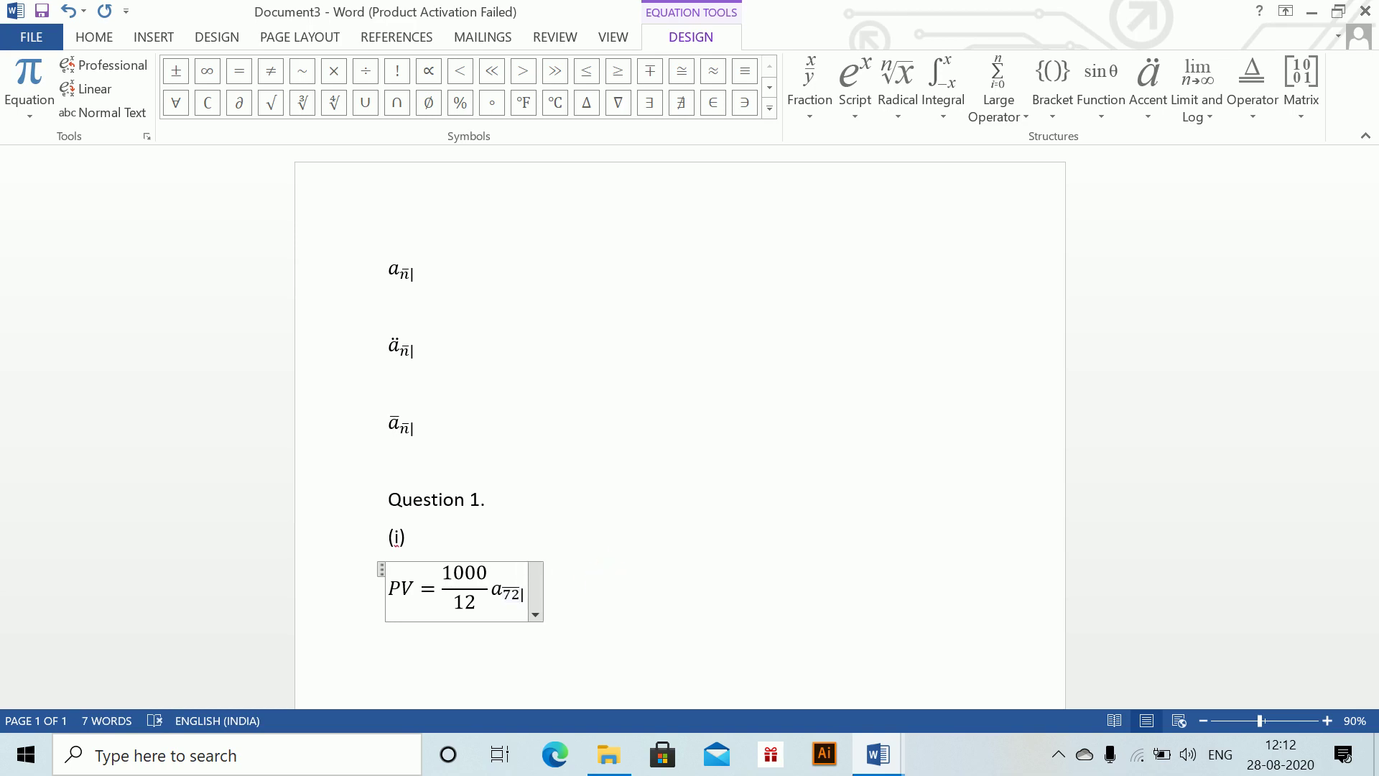
key(Right)
Step: Add the term + 400/12 v⁷² a₄₈ to the equation
text(+ 400/12)
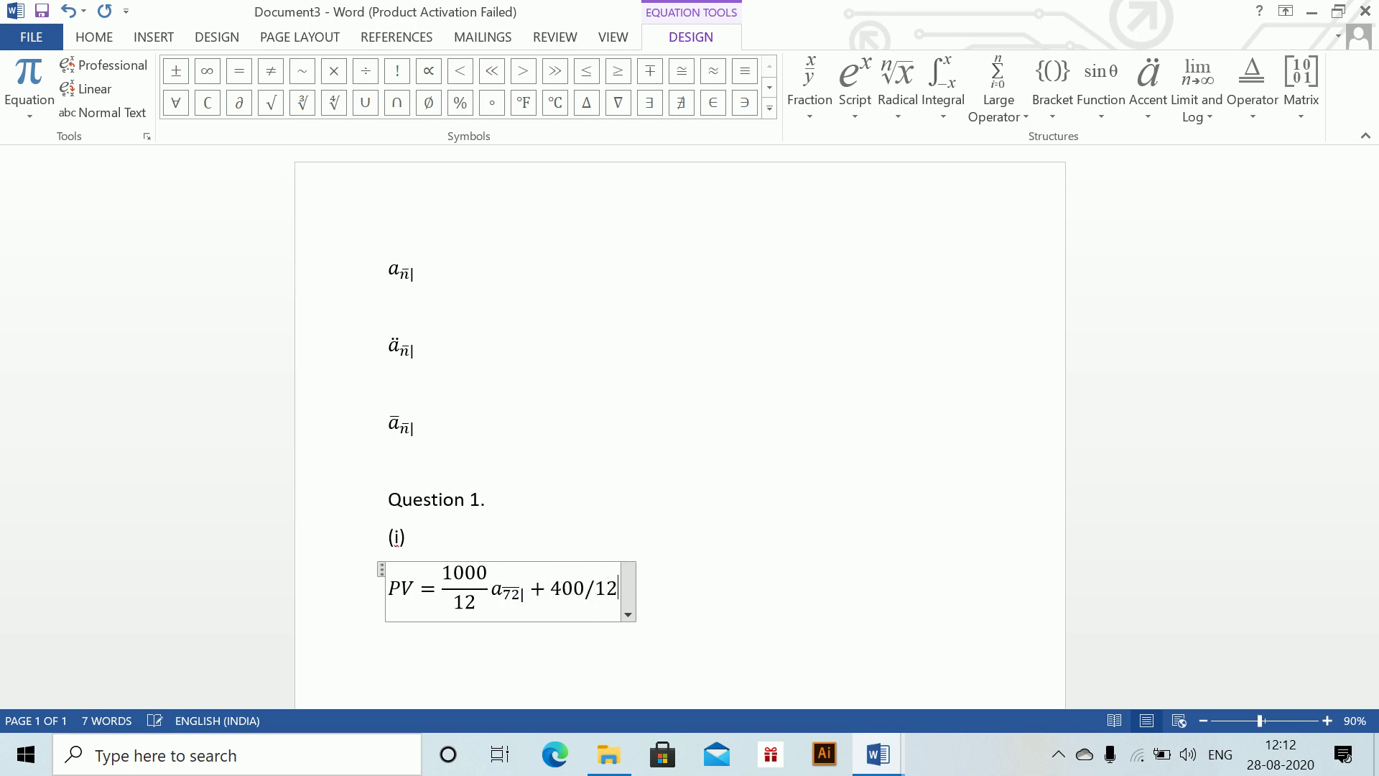
key(space)
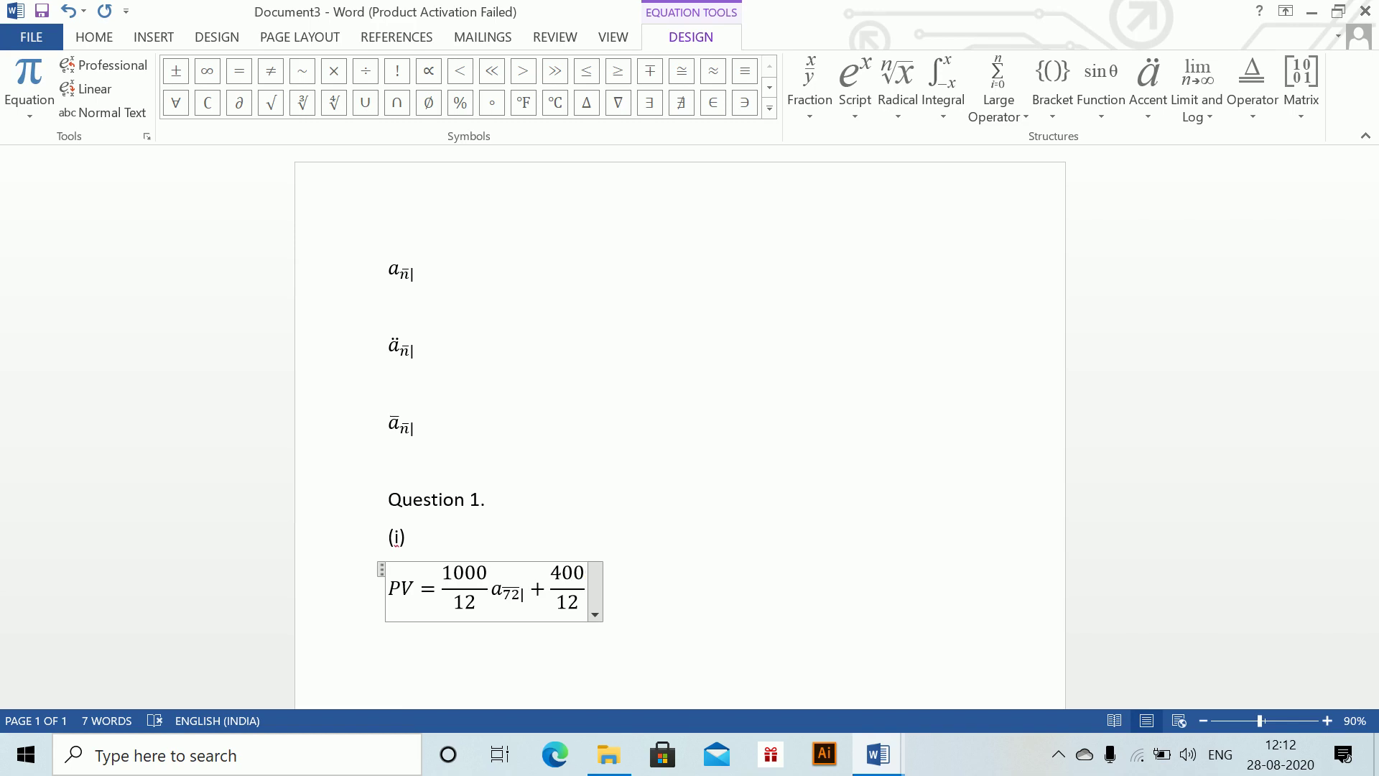
text(v^72)
key(space)
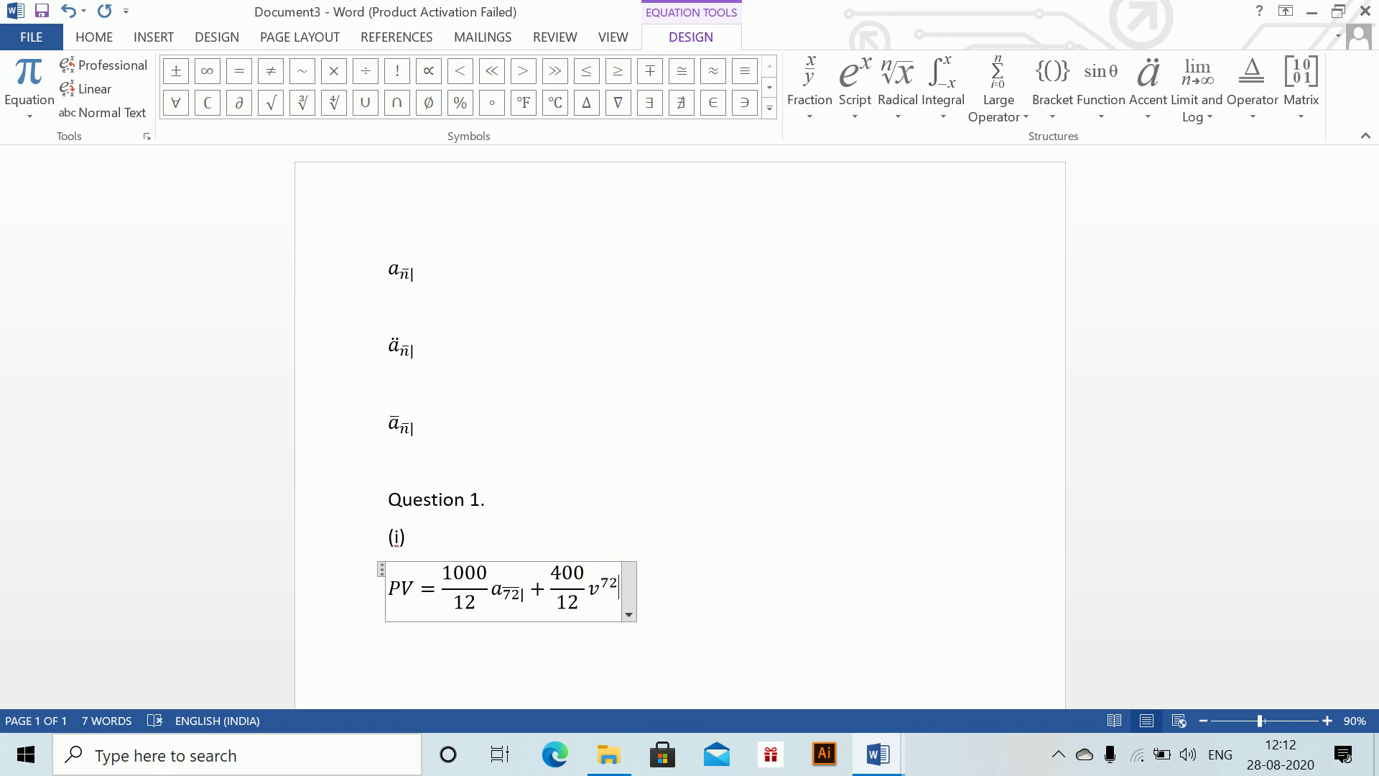
key(super+space)
key(ctrl+v)
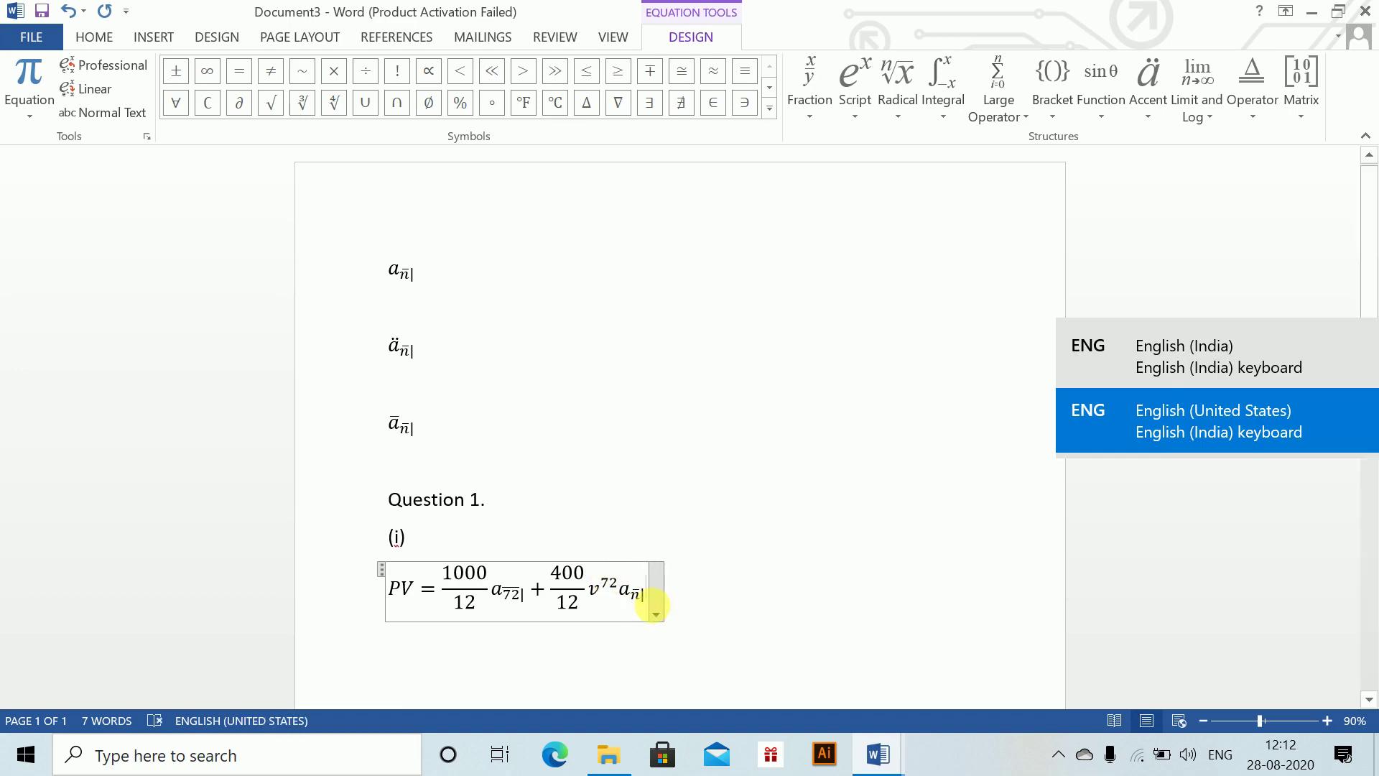
click(642, 606)
key(BackSpace)
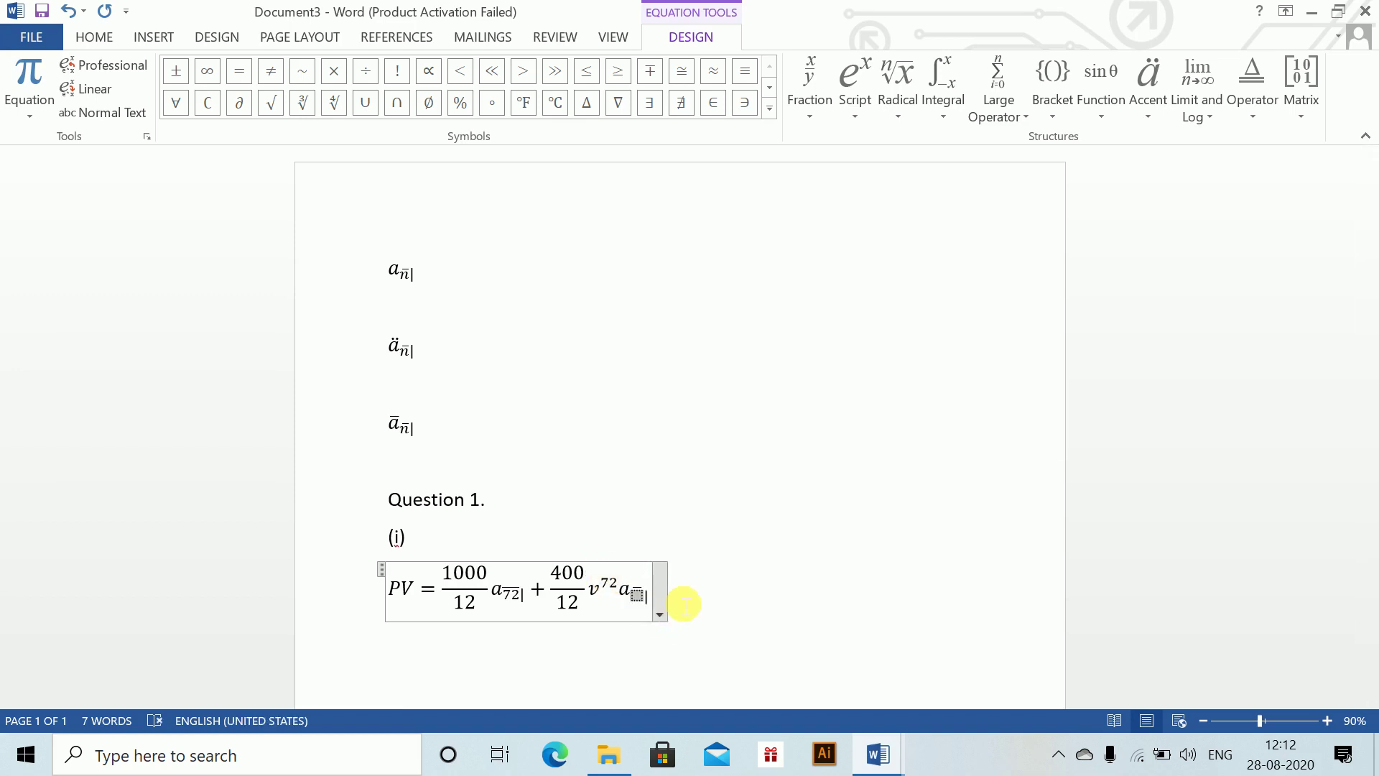
text(48)
key(Right)
Step: Finish the equation with + 2000v¹⁰ @ 1%
text(+200v^1)
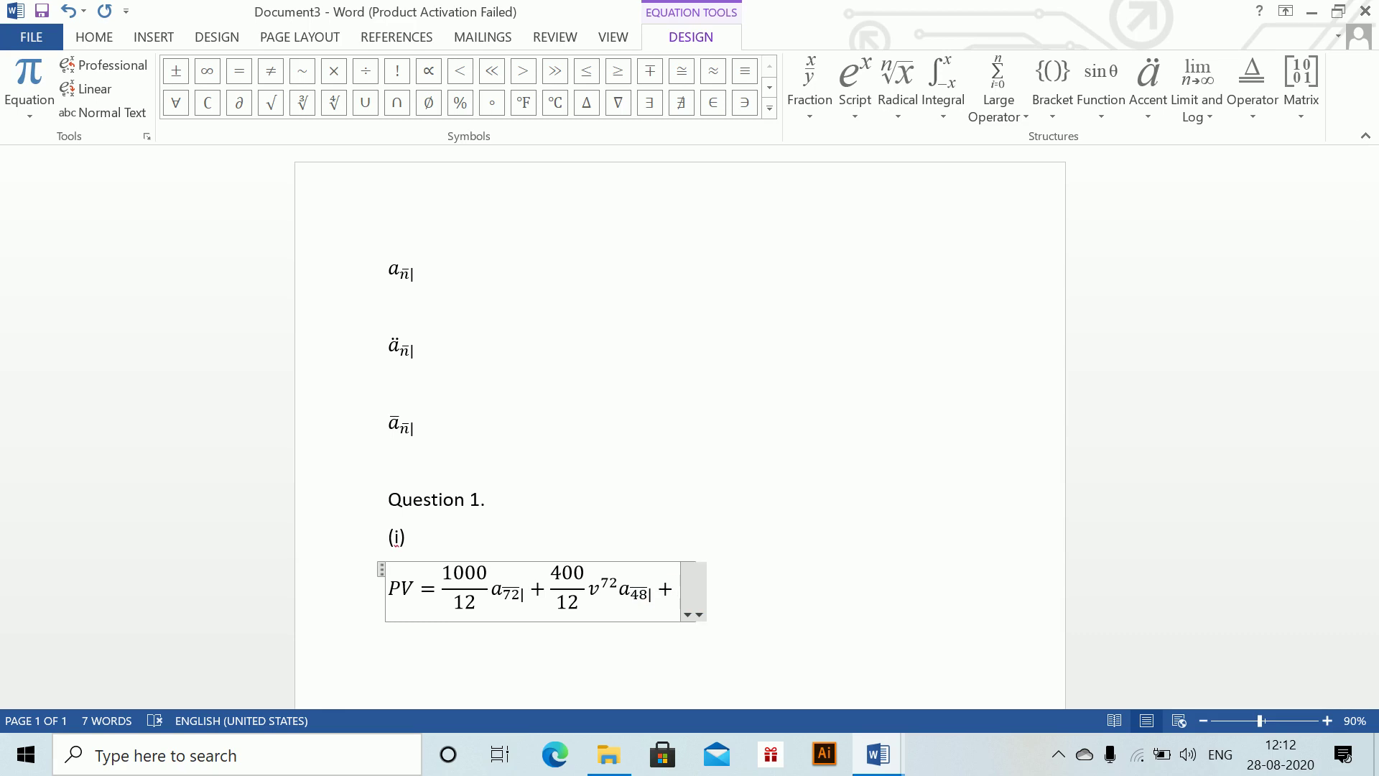
text(0)
key(Left)
key(Right)
text(0)
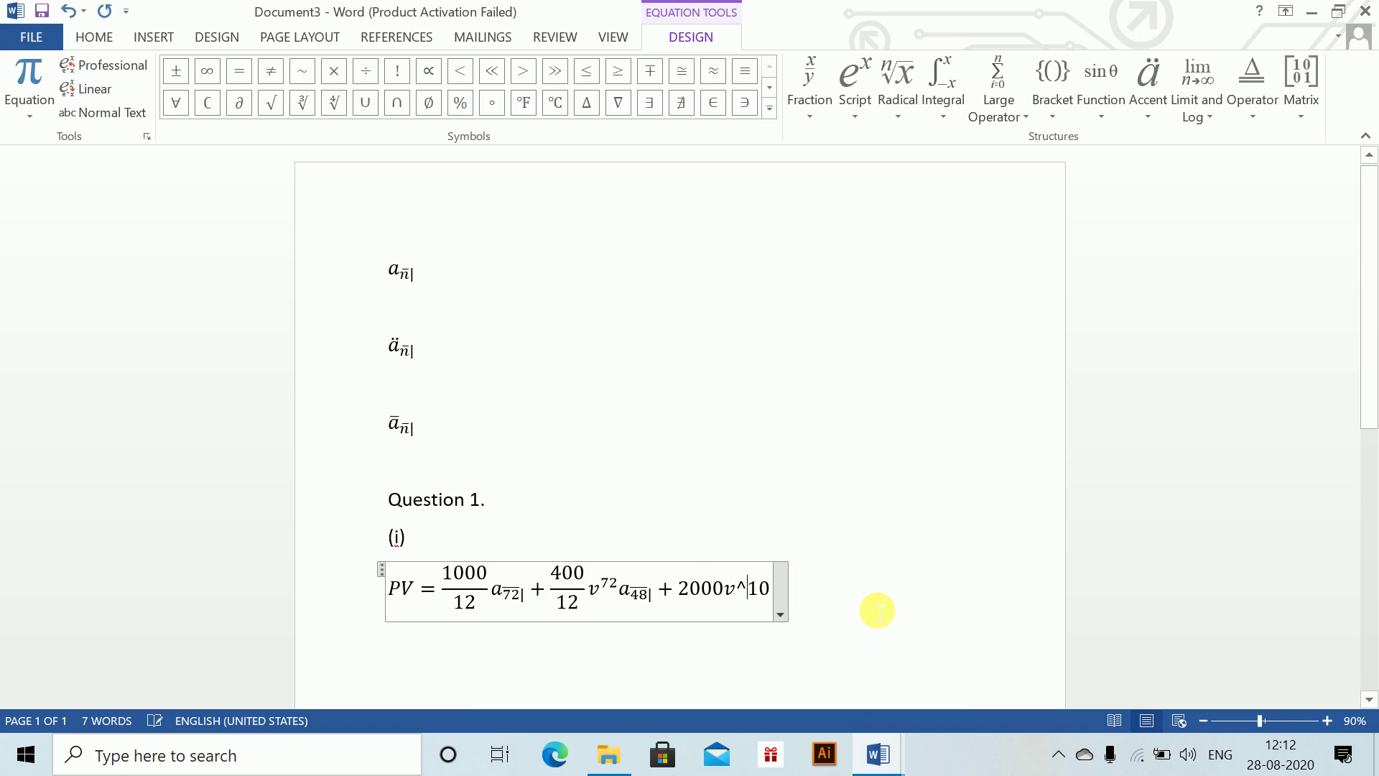
key(Right)
key(space)
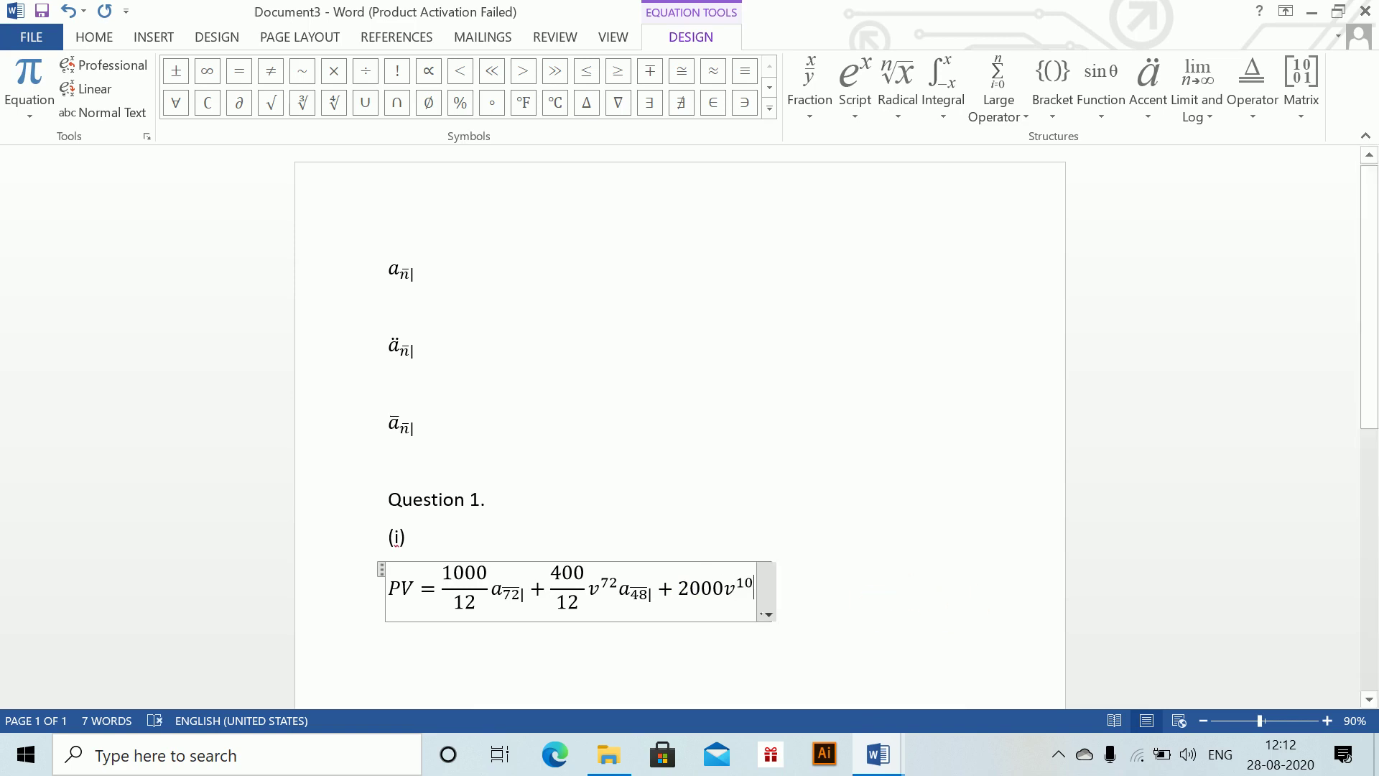
text(@ 1%)
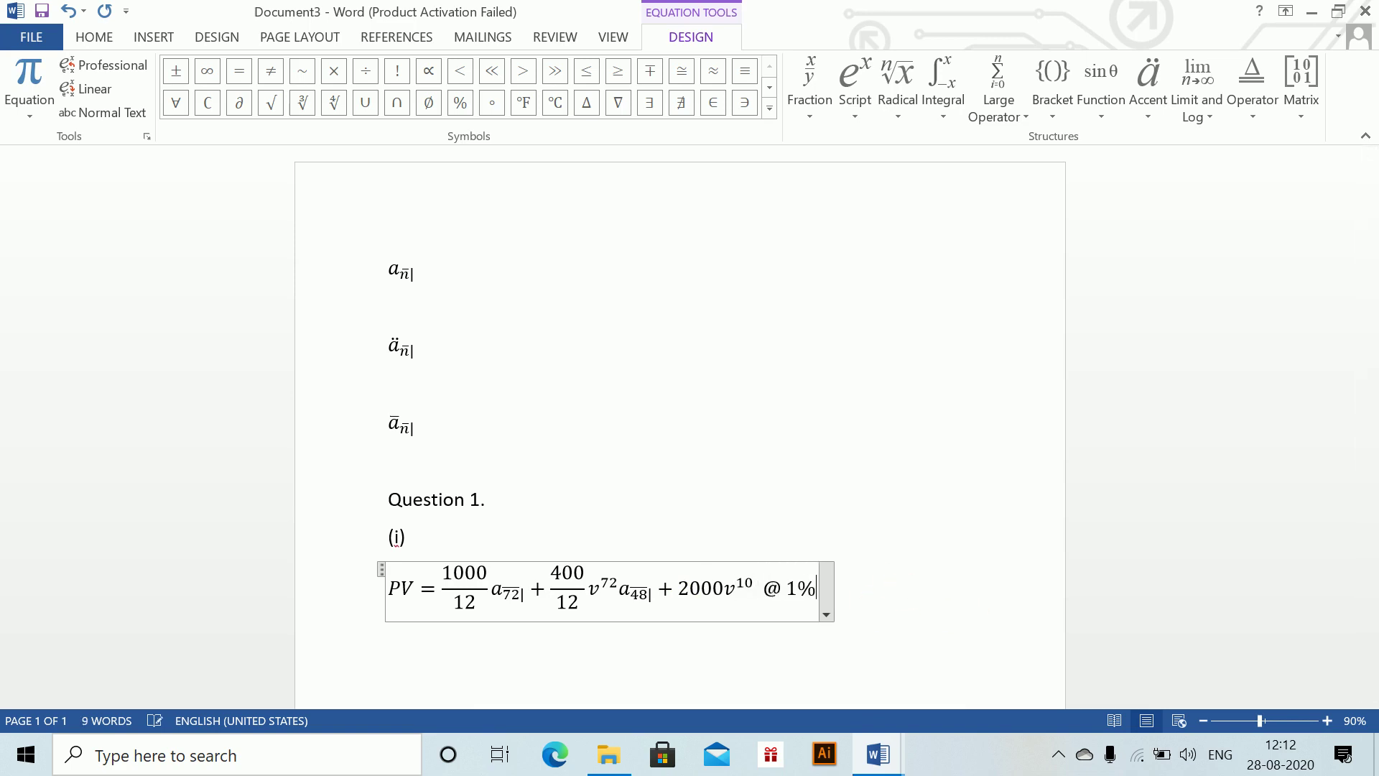
key(alt+Tab)
key(alt+Tab)
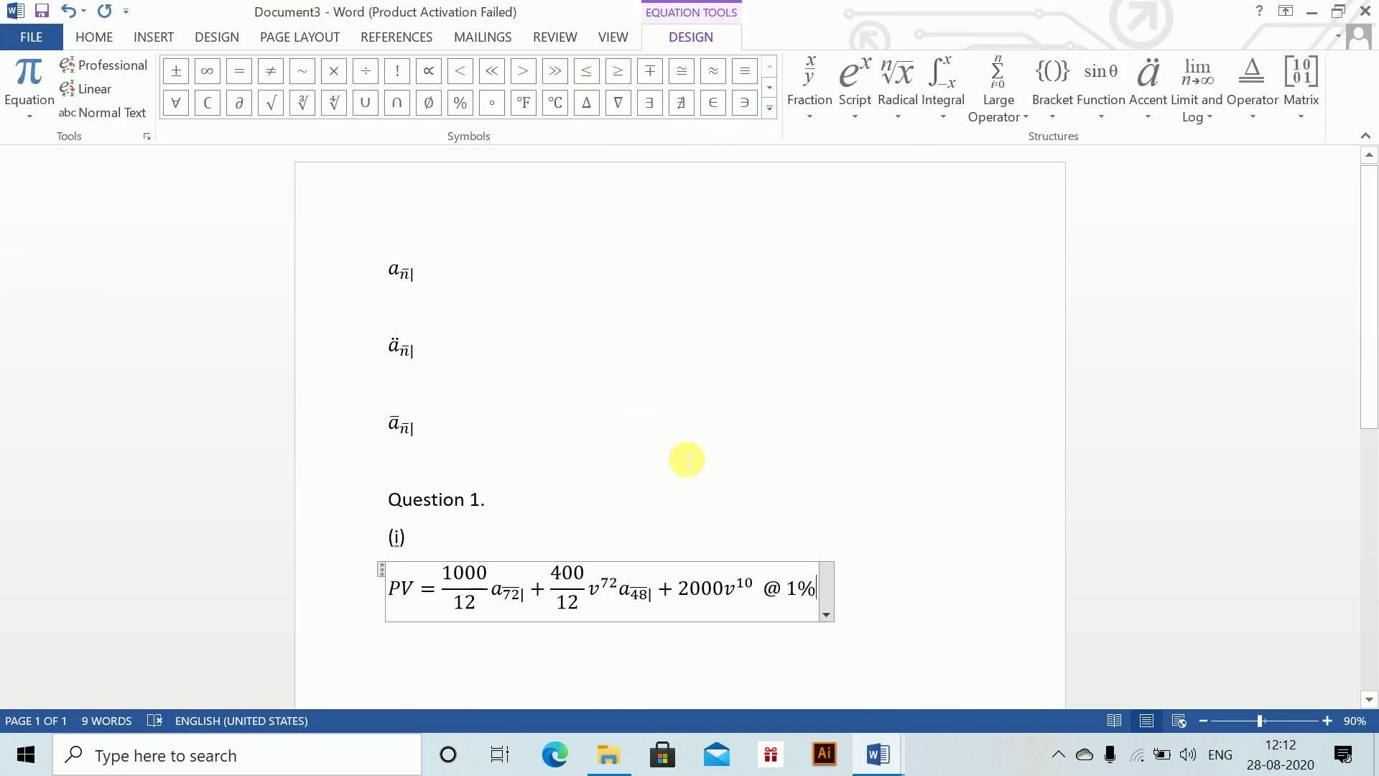
click(853, 596)
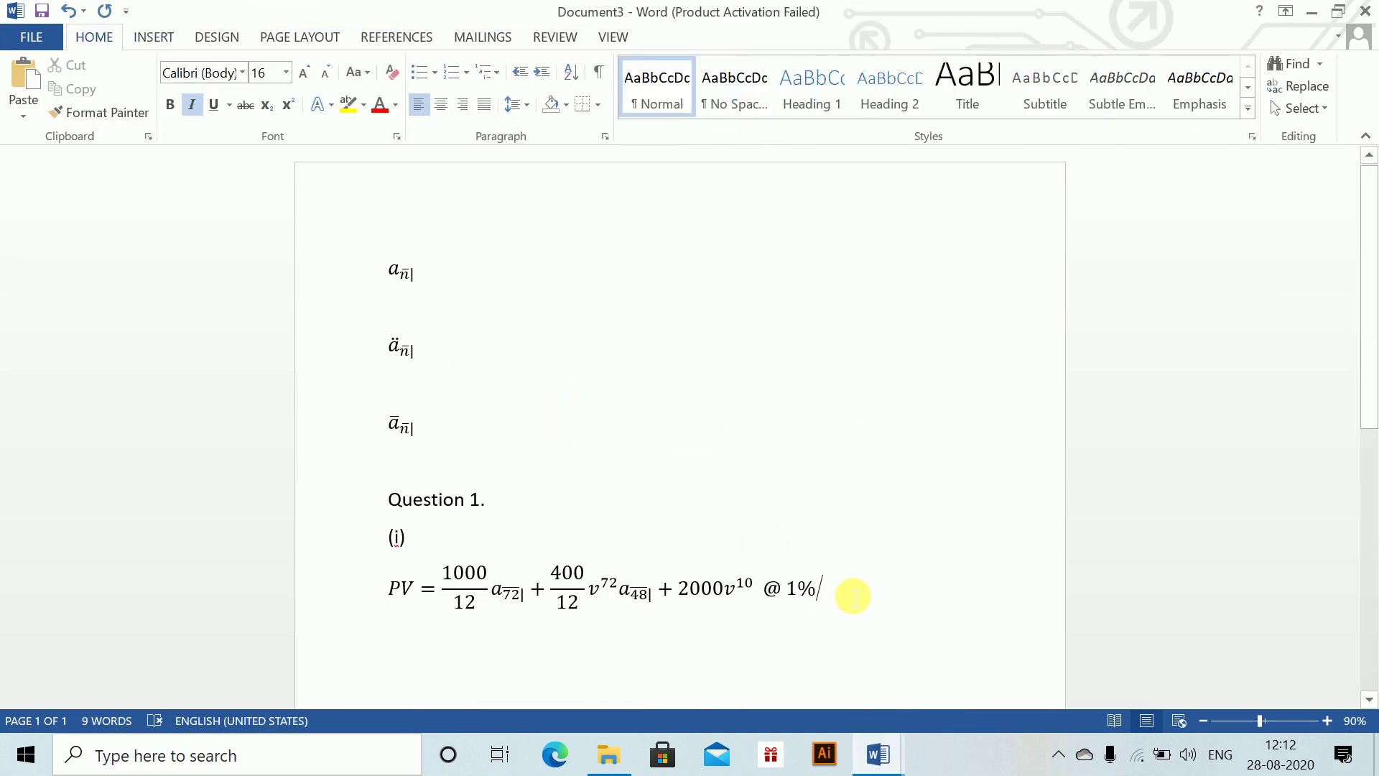
Step: Write the substituted line = 1000/12∗51.1504 + 400/12∗(1.01)^−72∗37.9740 + 2000∗(1.01)^−10, then begin a line with '='
key(Return)
key(ctrl+i)
key(alt+equal)
text(=)
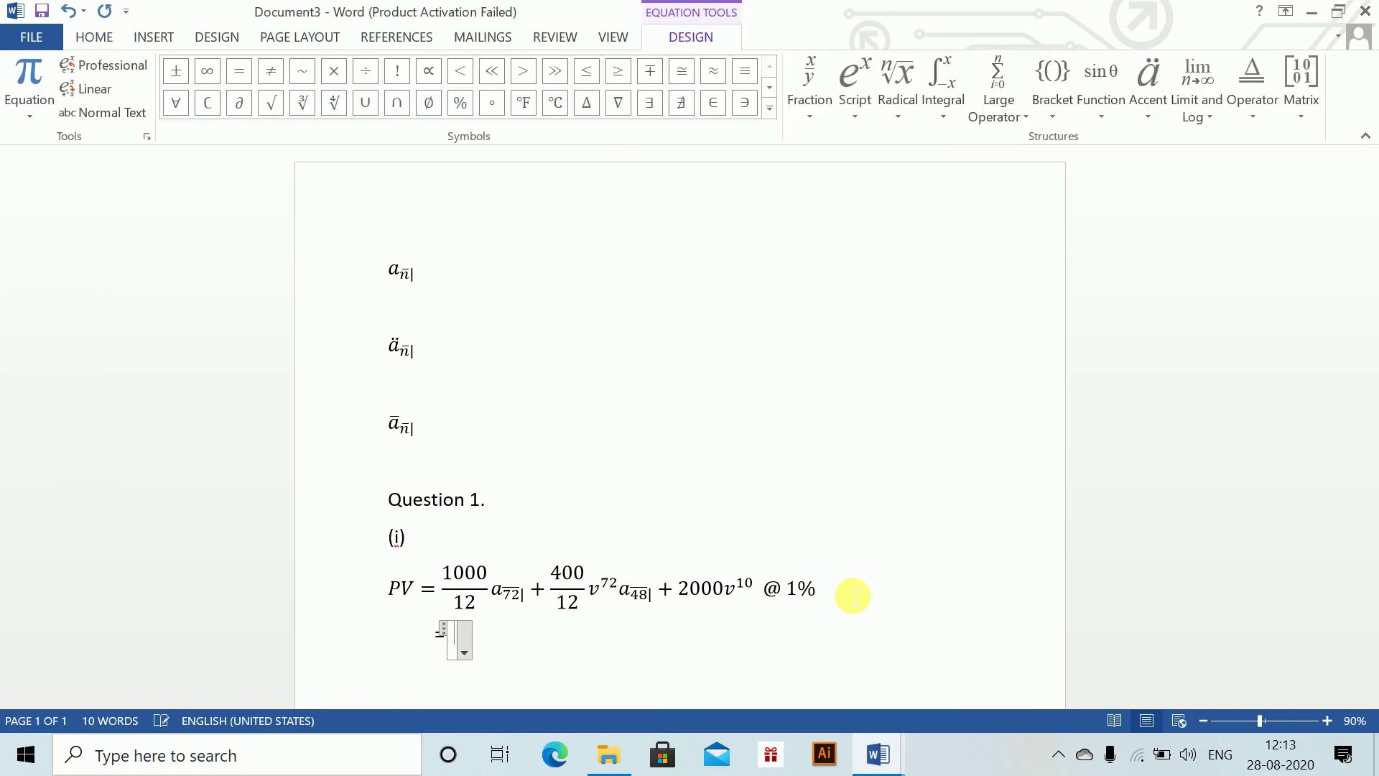
text(1000/12 )
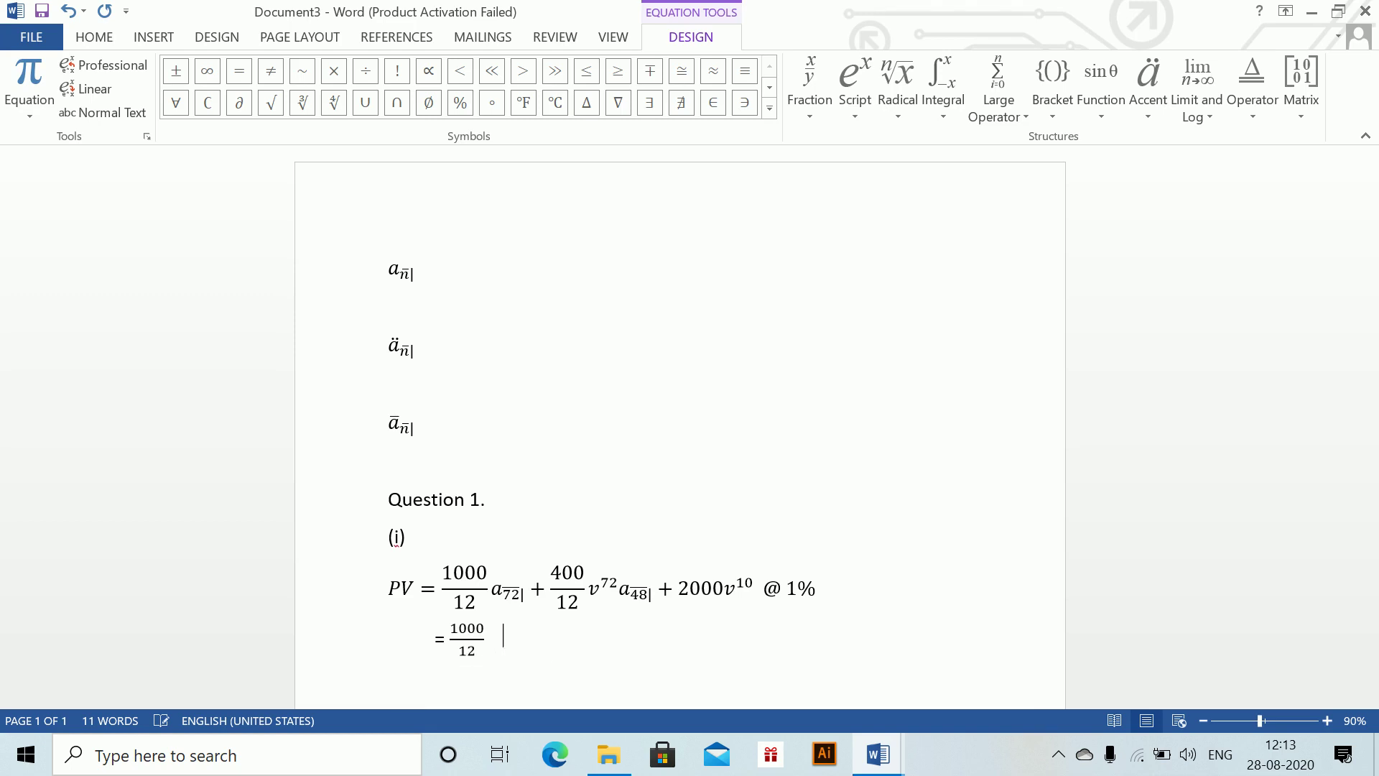
text(*)
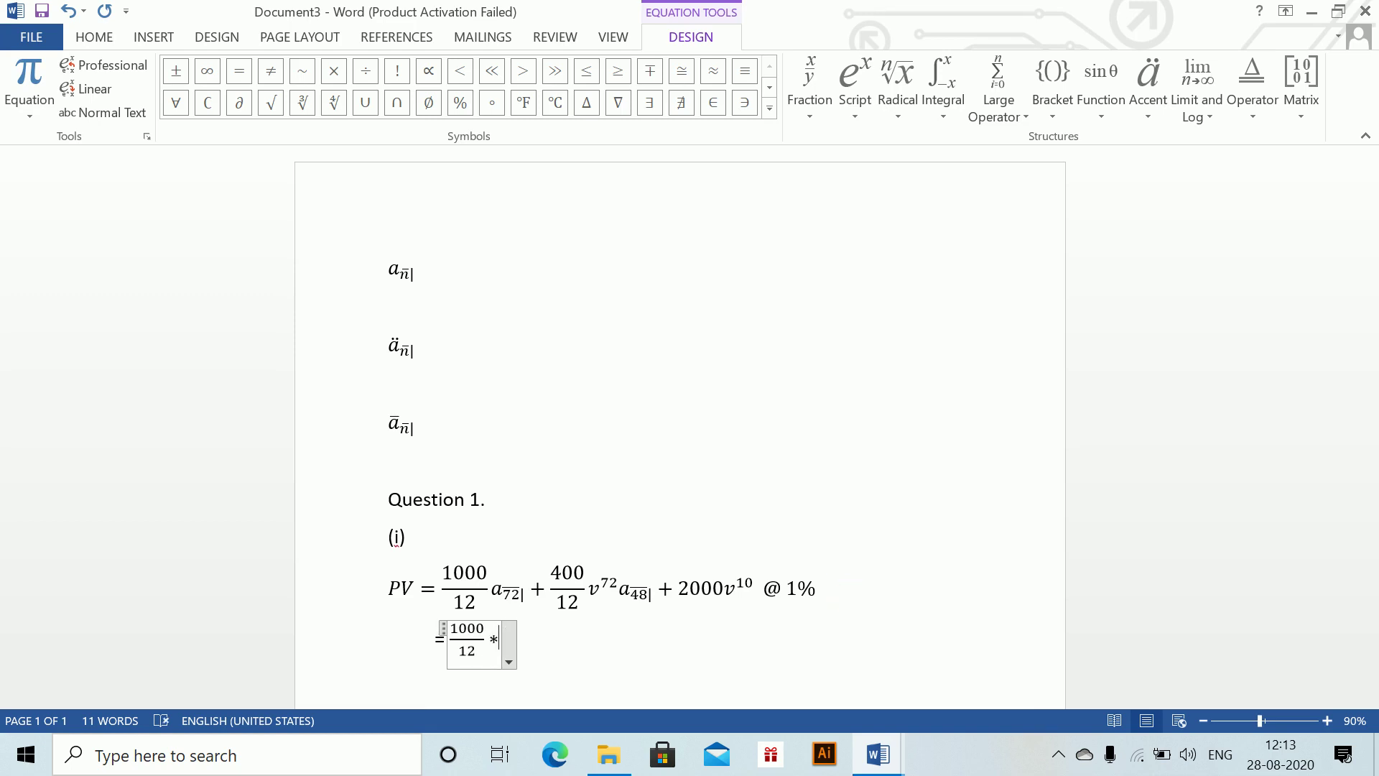
text(51)
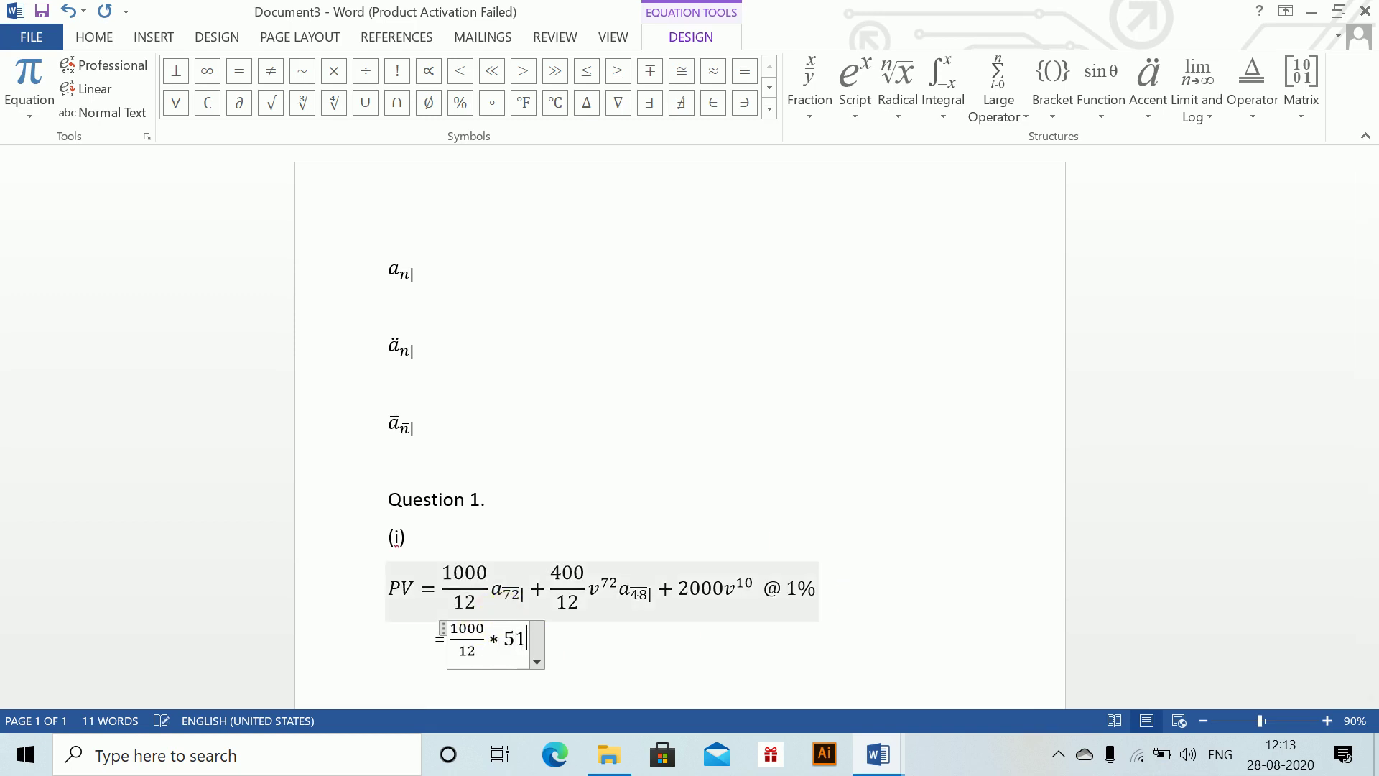
text(.1504)
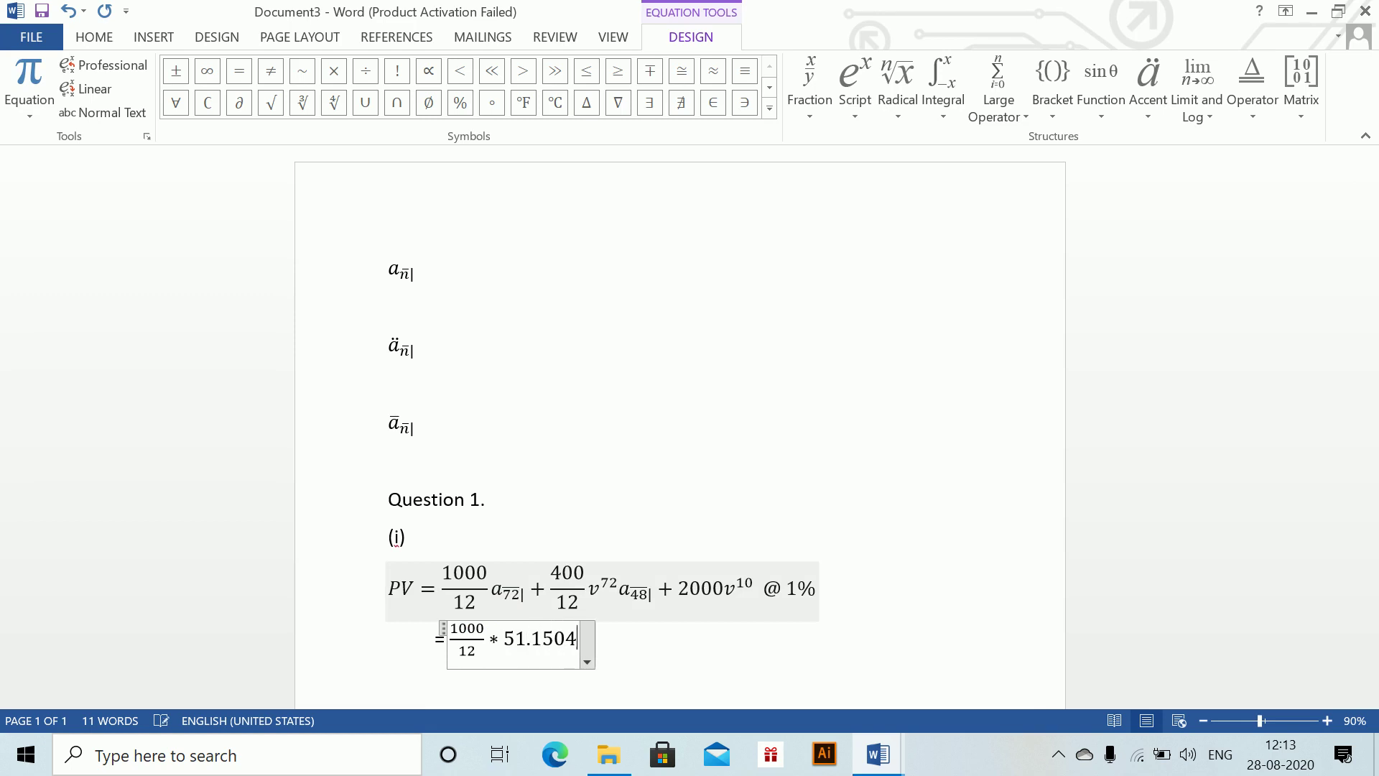
text(+)
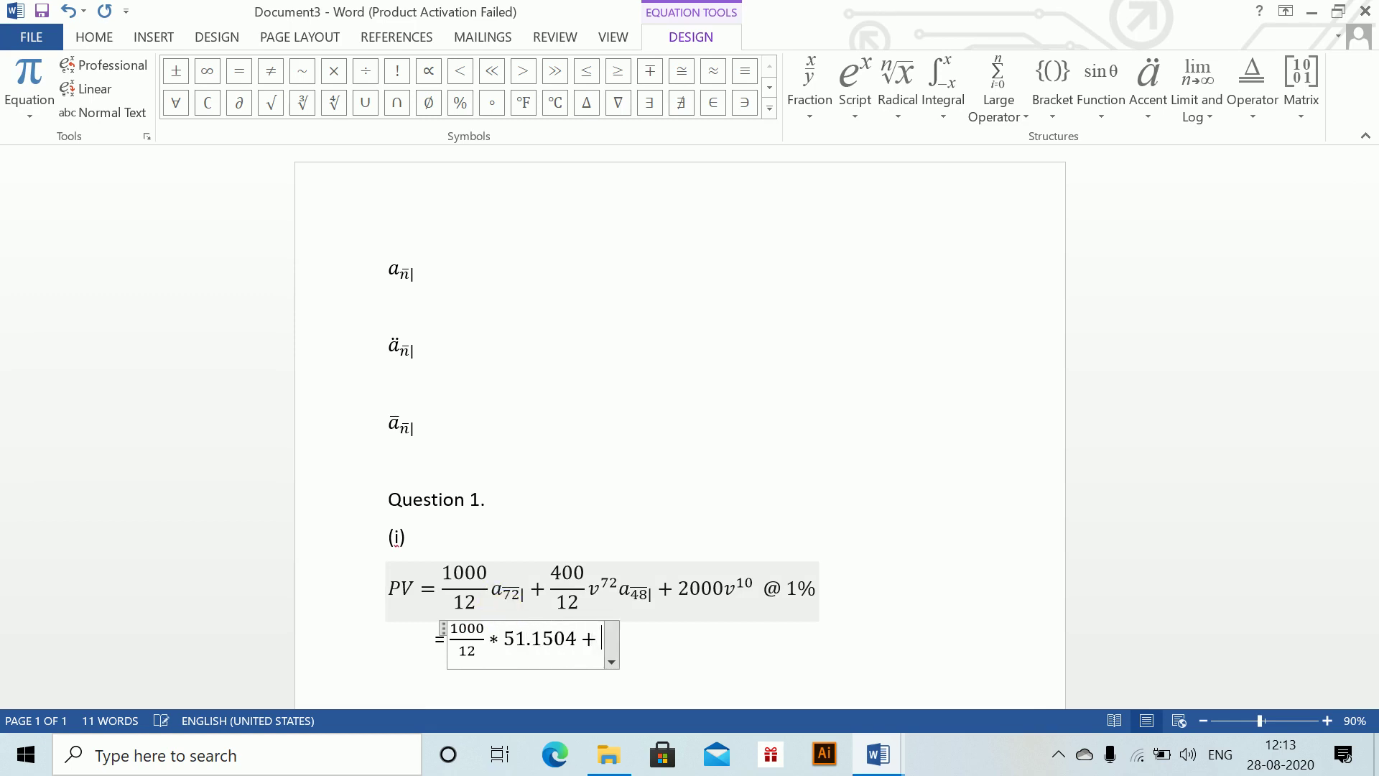
text(400)
text(/12 )
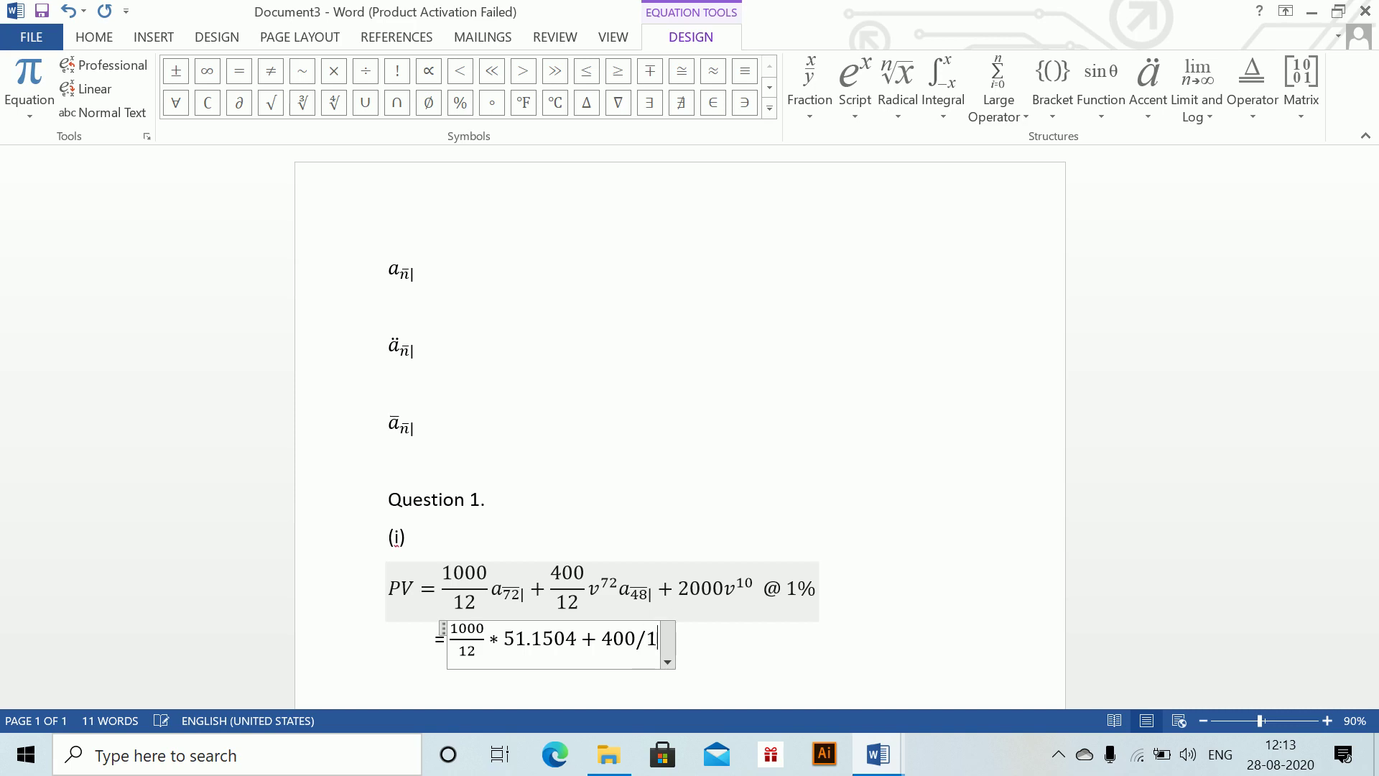
text(*(1.01)
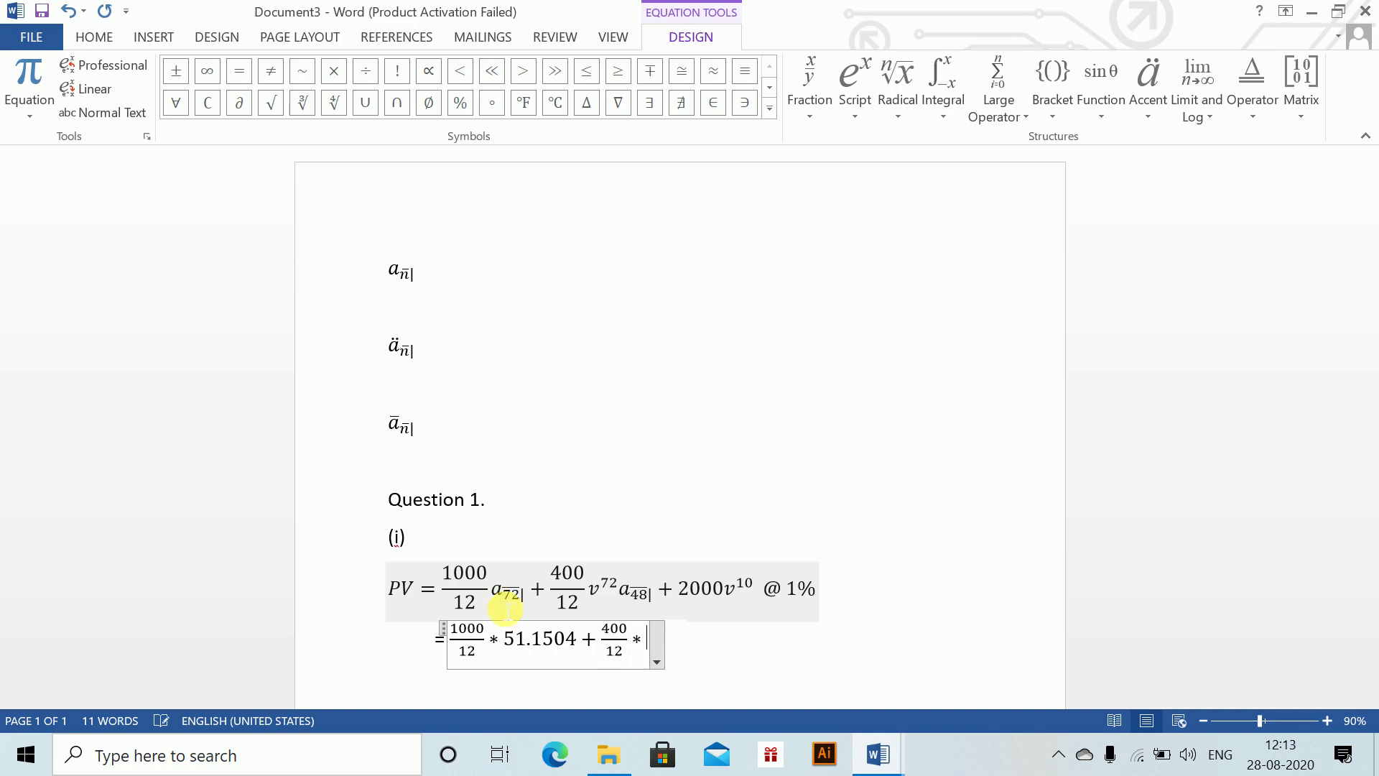
text()^(-)
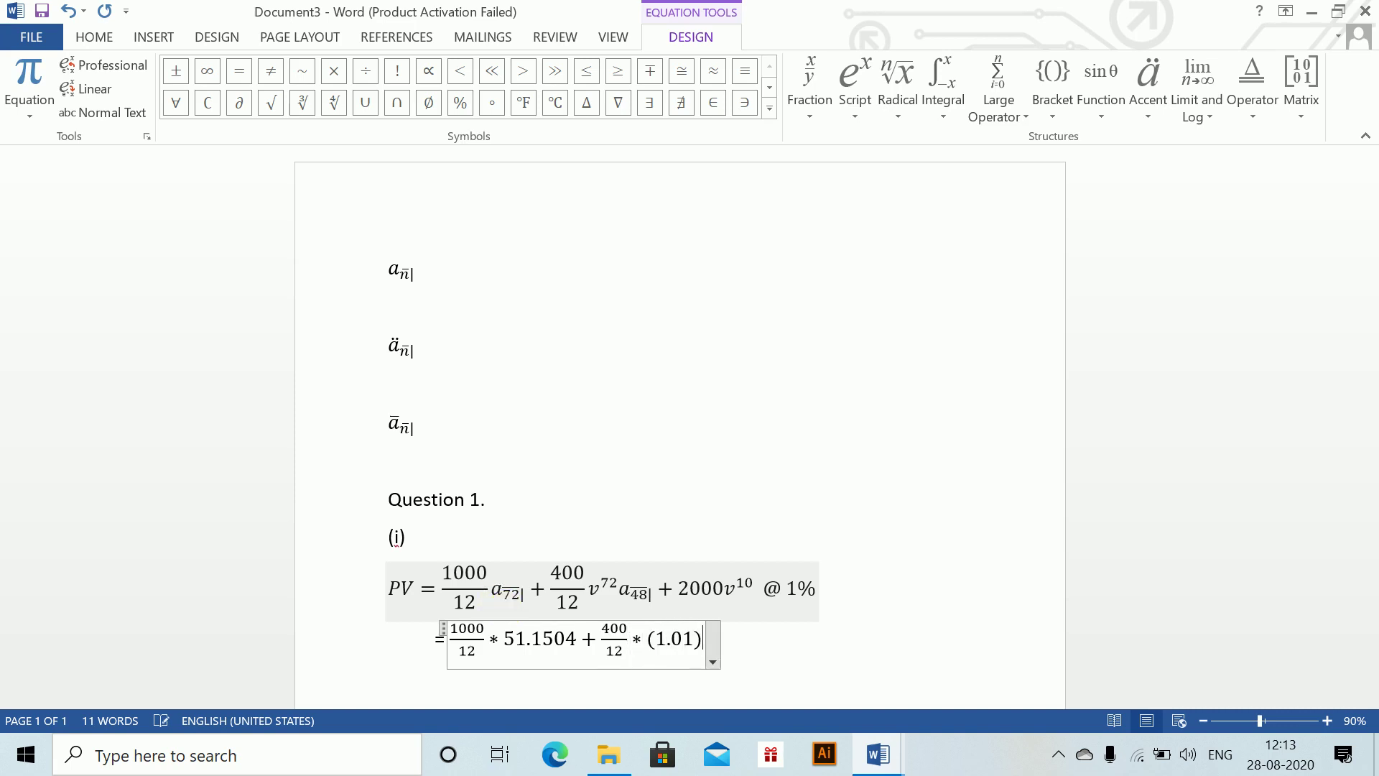
text(72))
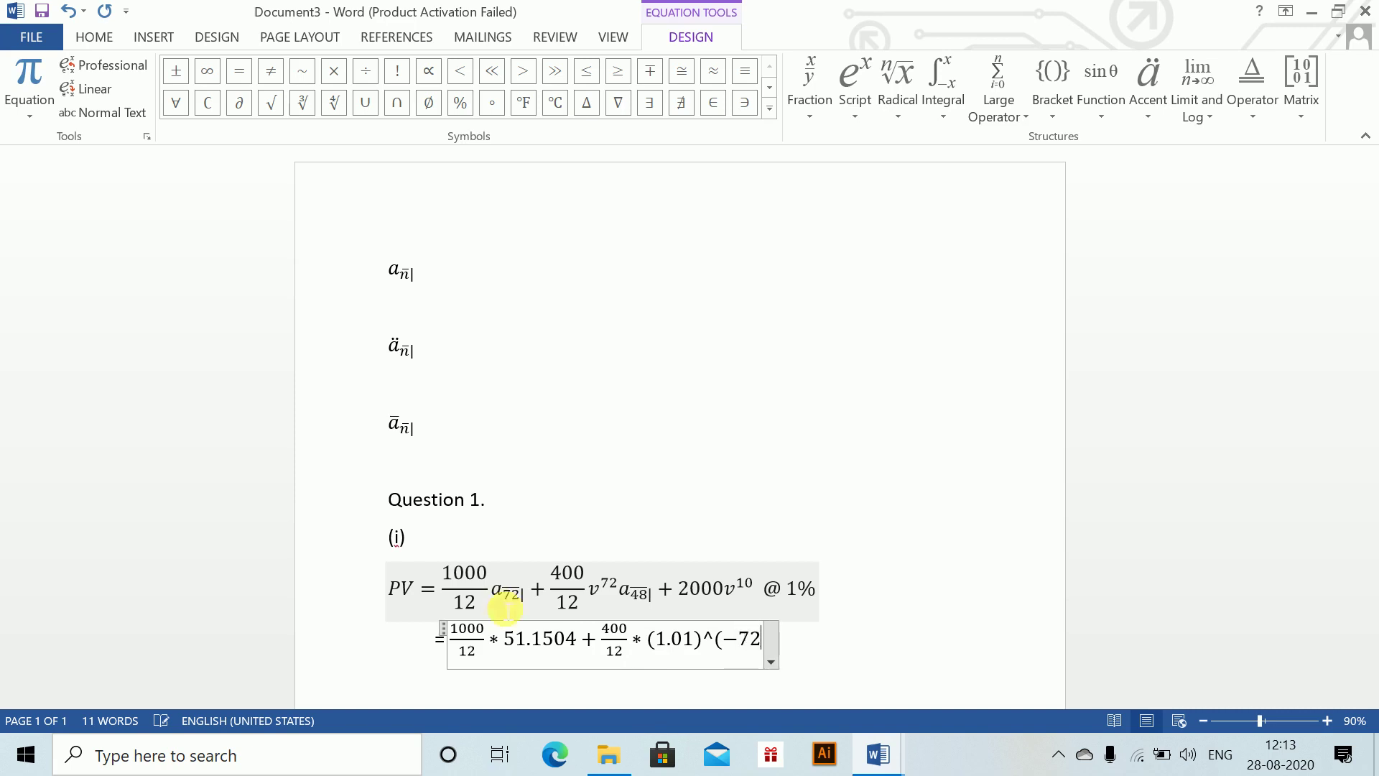
text(*)
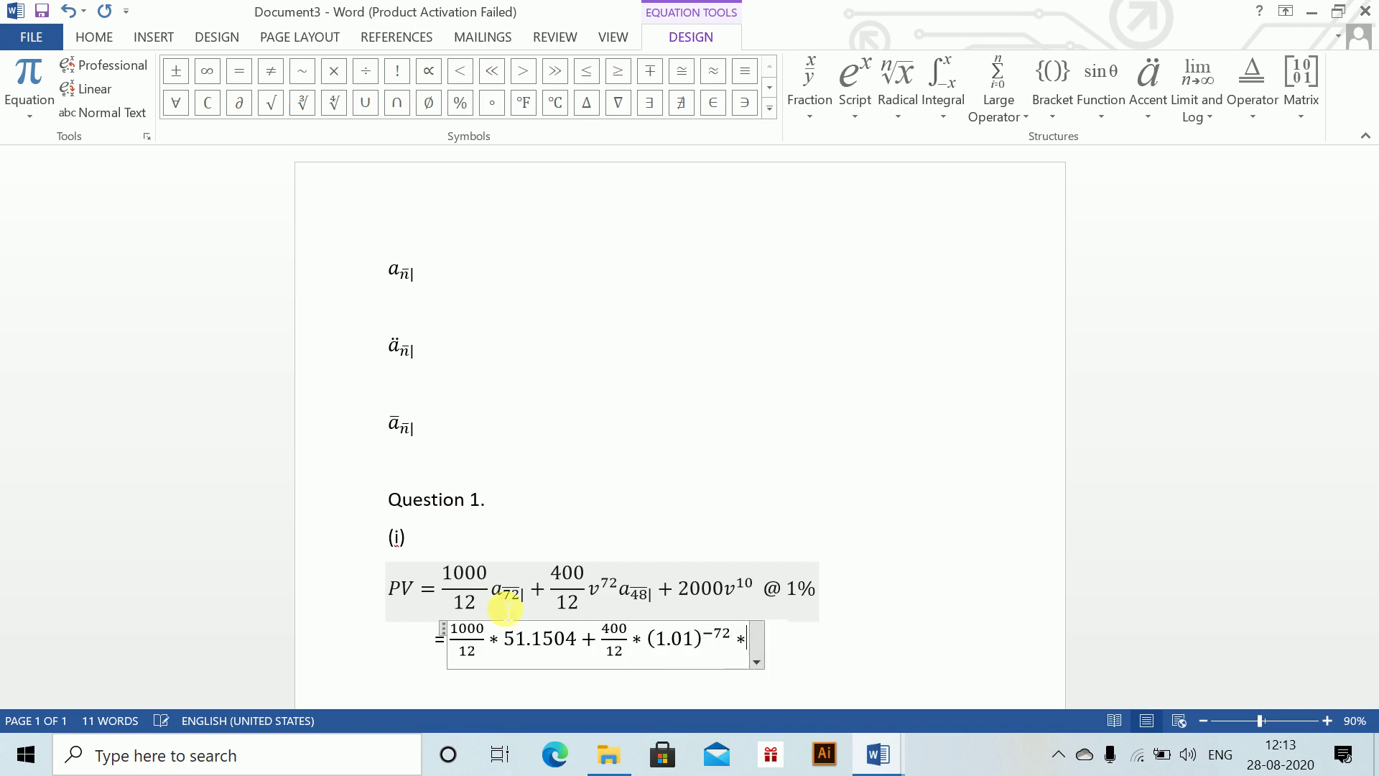
text(37.)
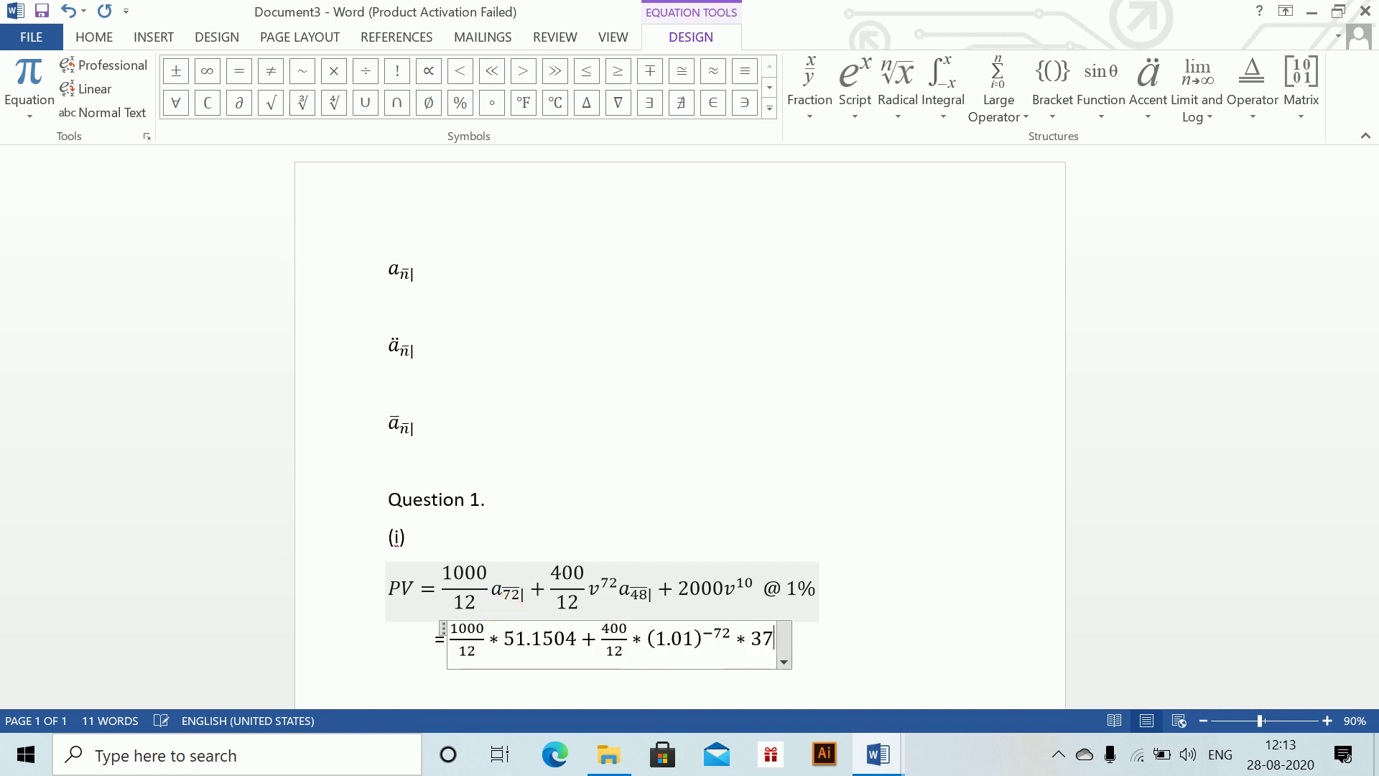
text(9740 )
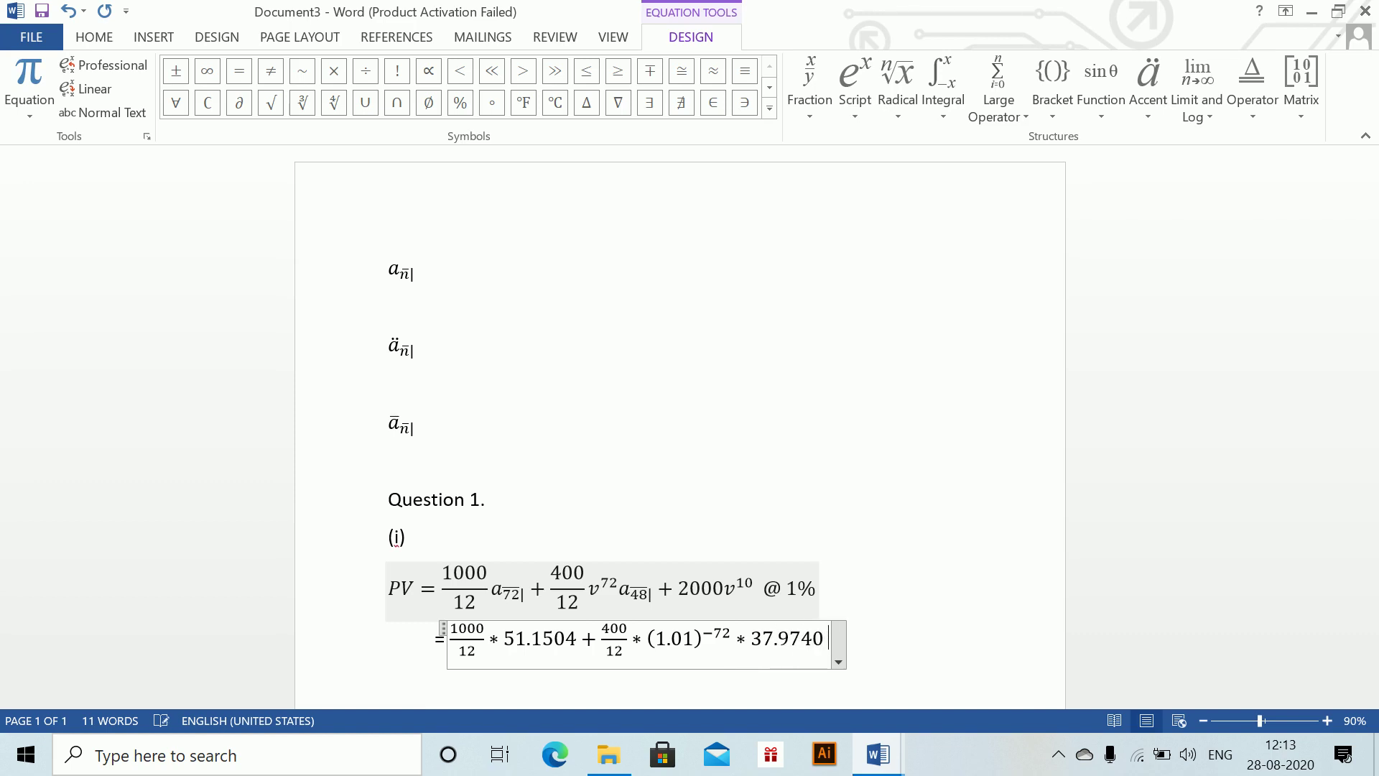
text(+)
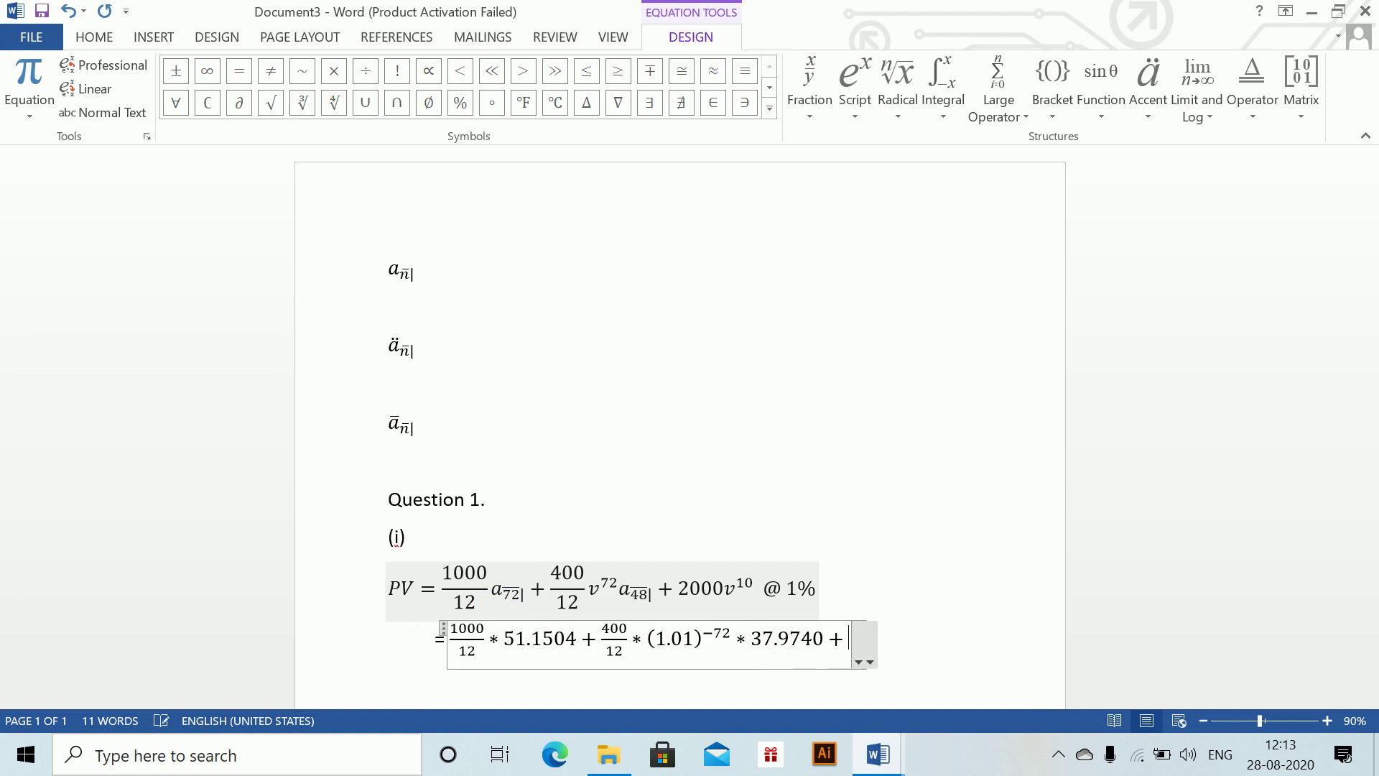
text(2000*(1.01))
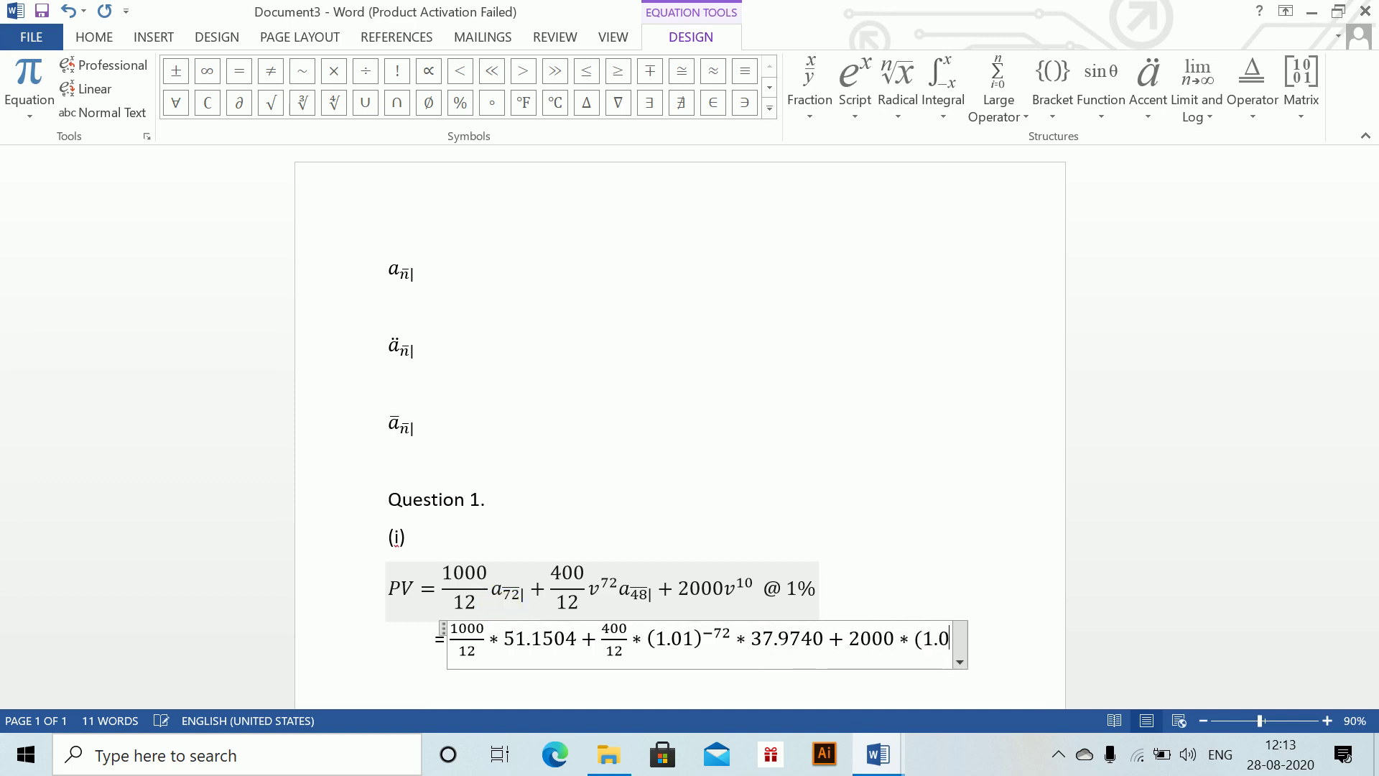
text(^()
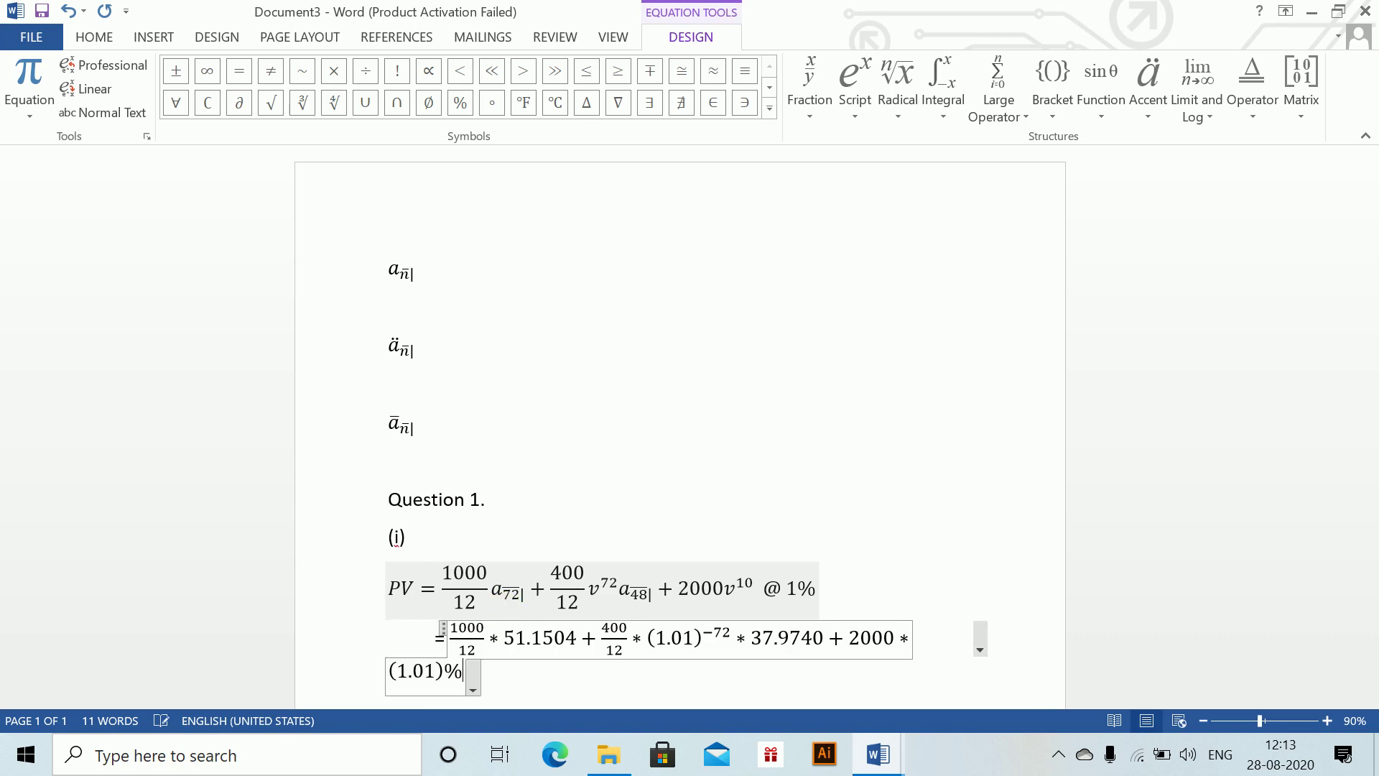
text(-10))
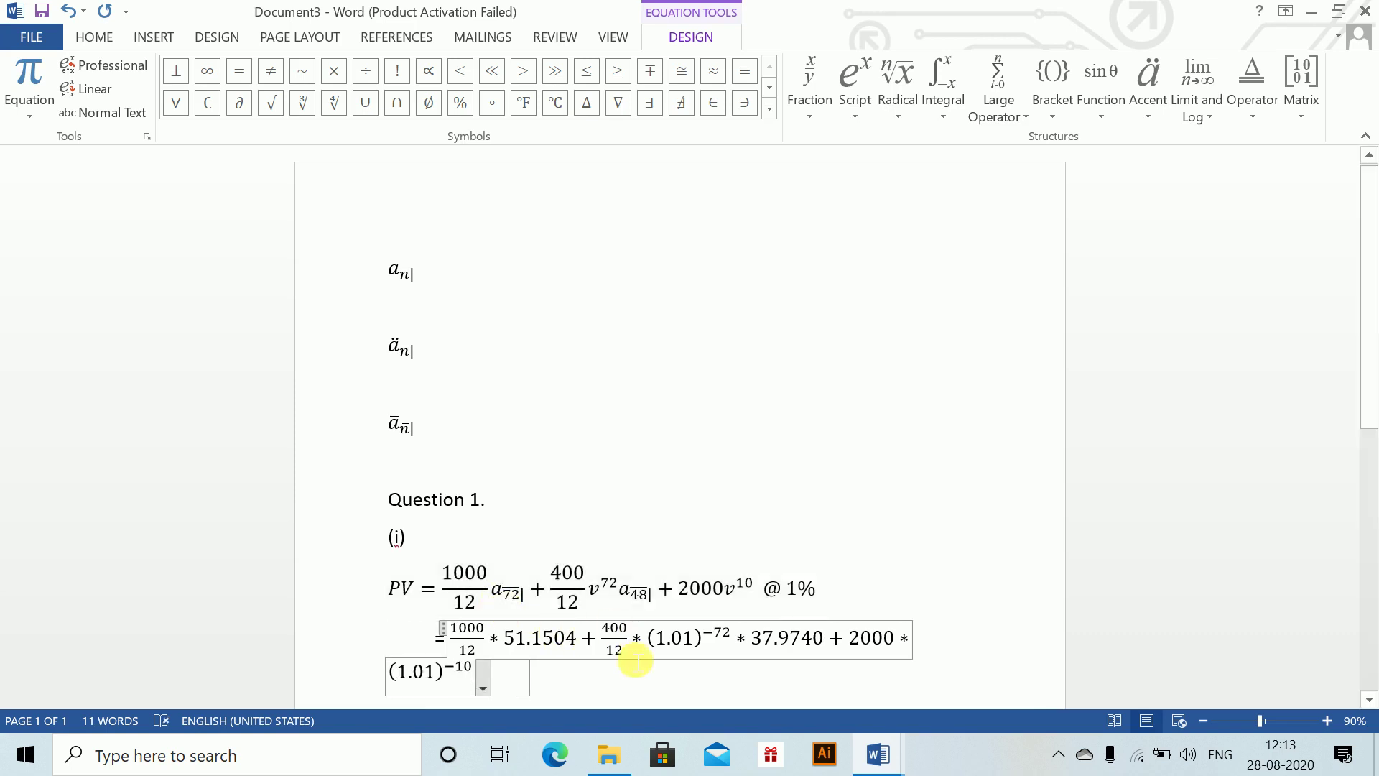
click(631, 683)
key(Return)
text(=)
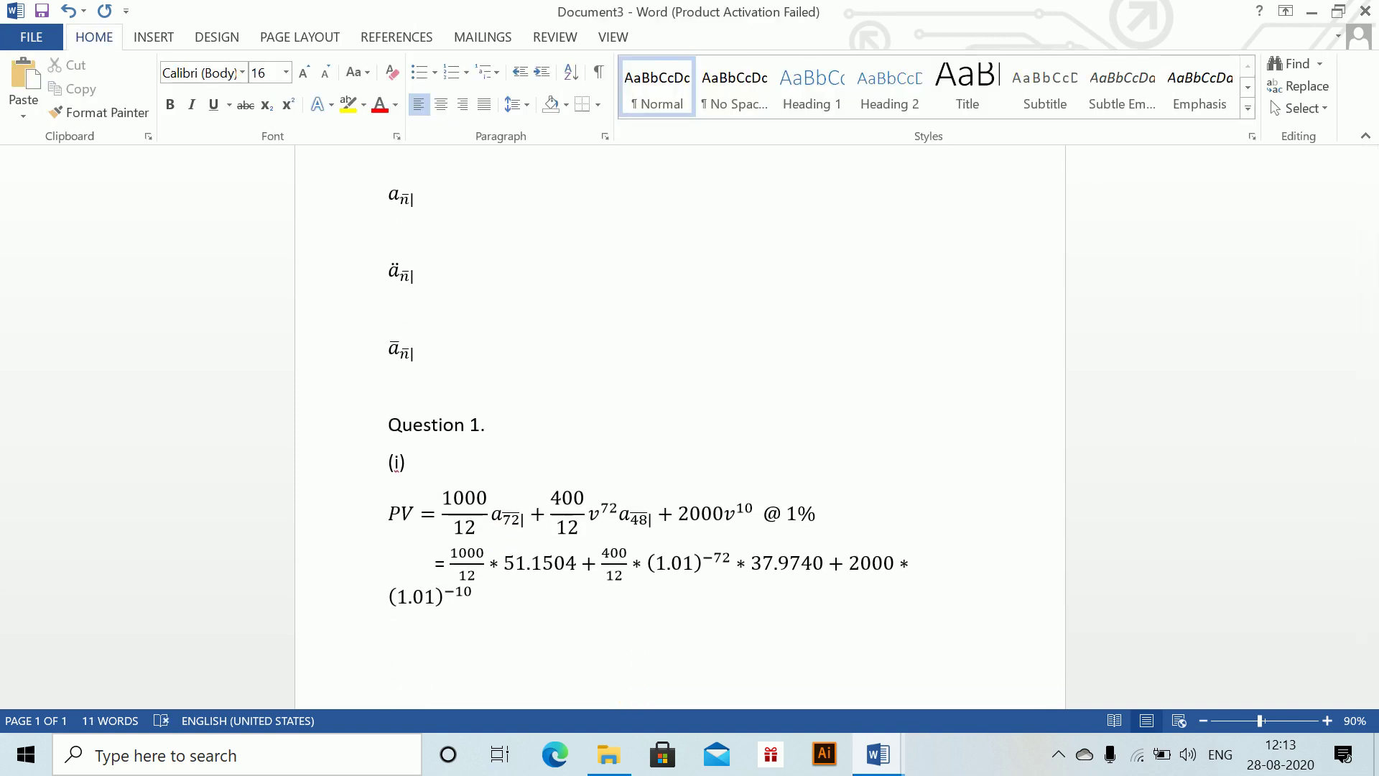
Step: Enter the evaluated result 4262.53 + 618.34 + 605.99 = 5486.86 and add space below
key(alt+equal)
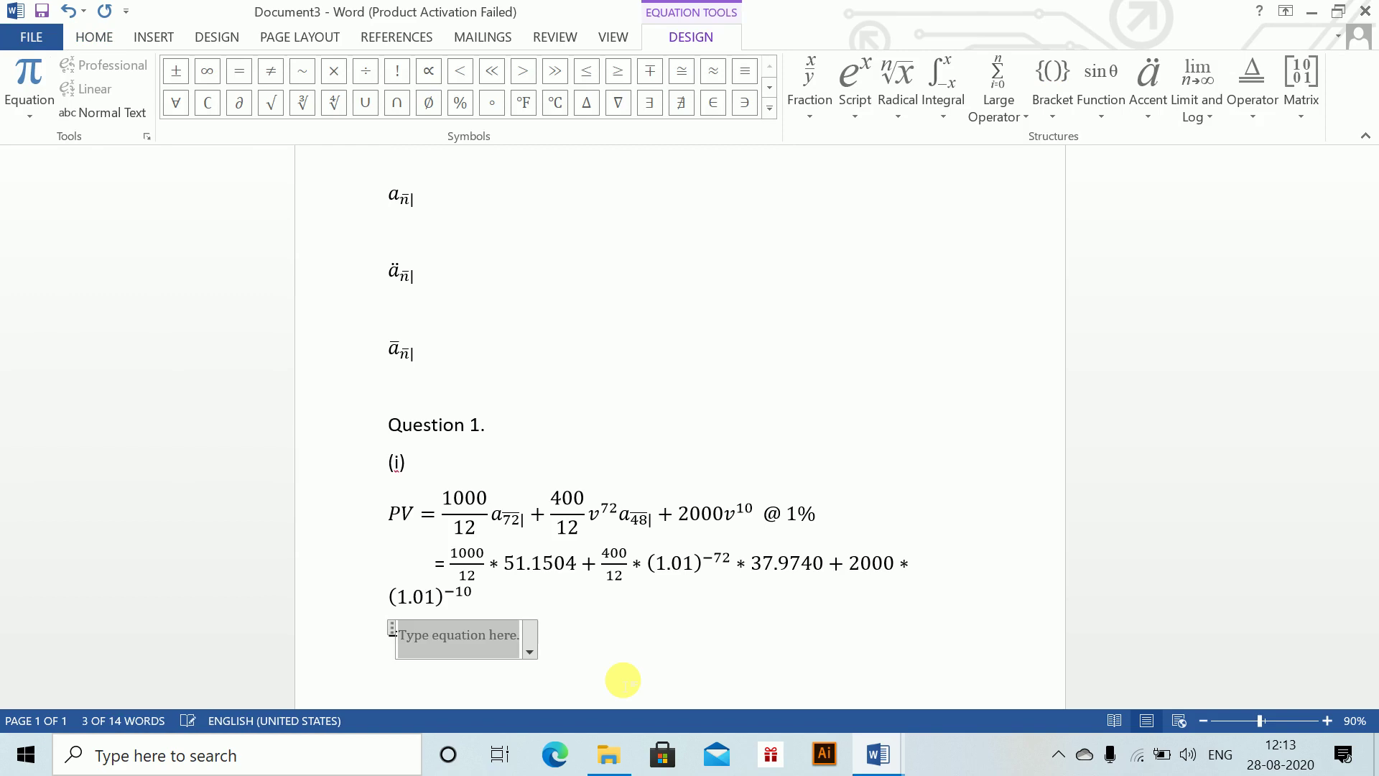
text(42)
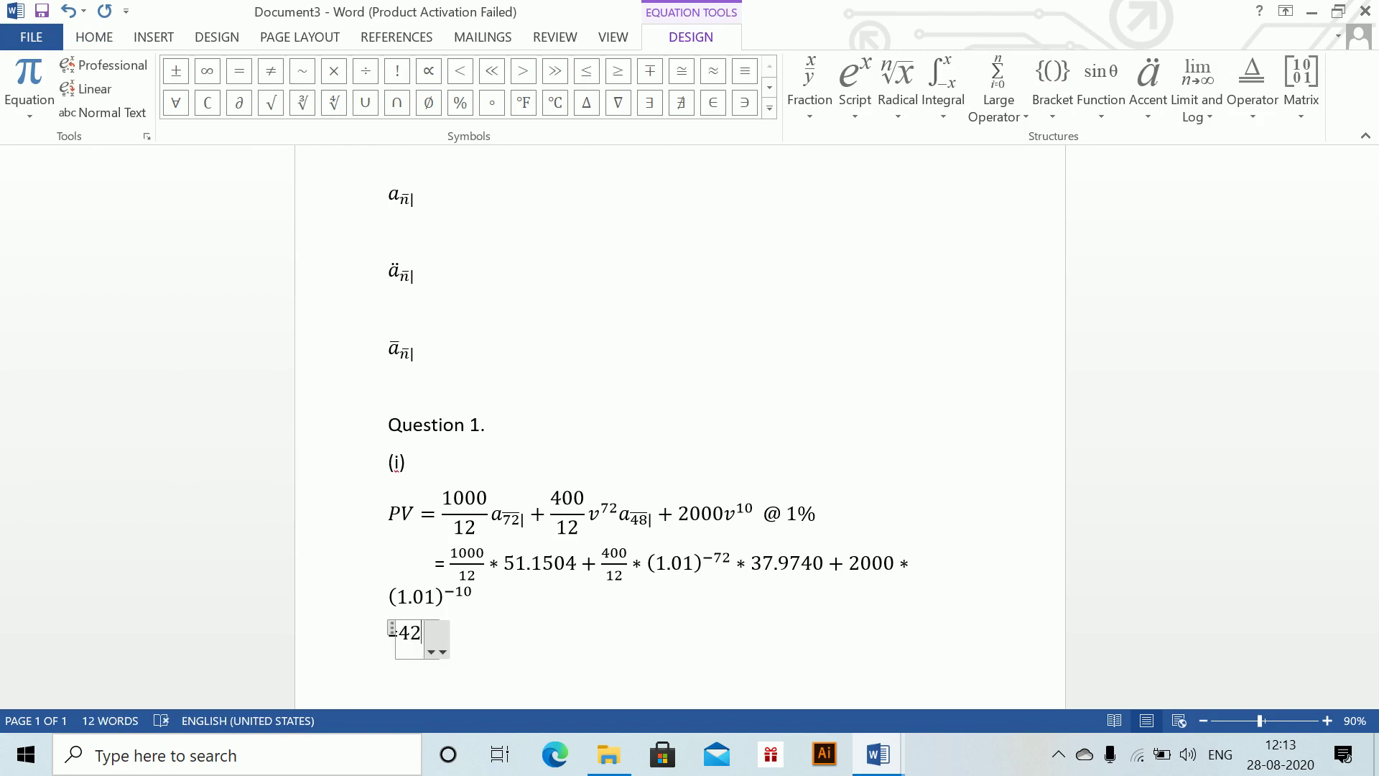
text(62.53)
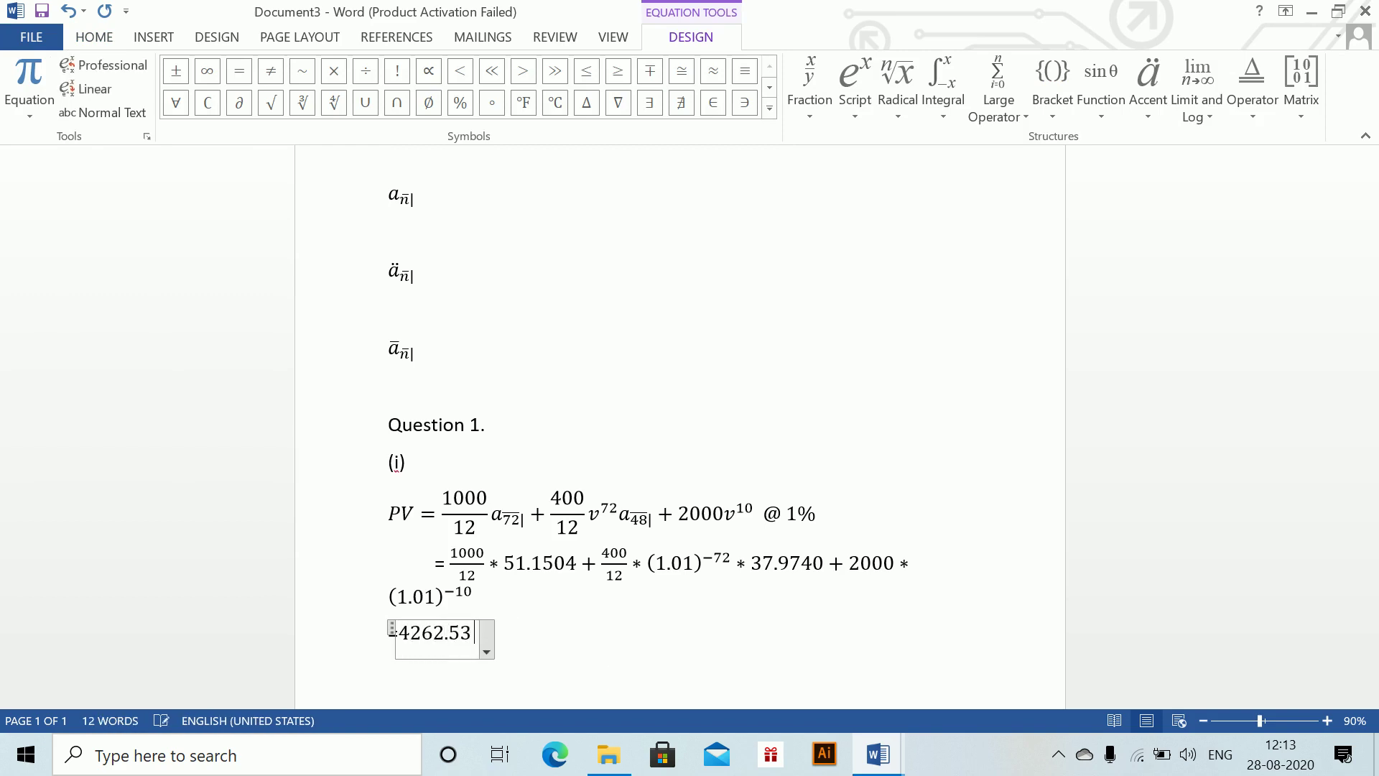
text(+6)
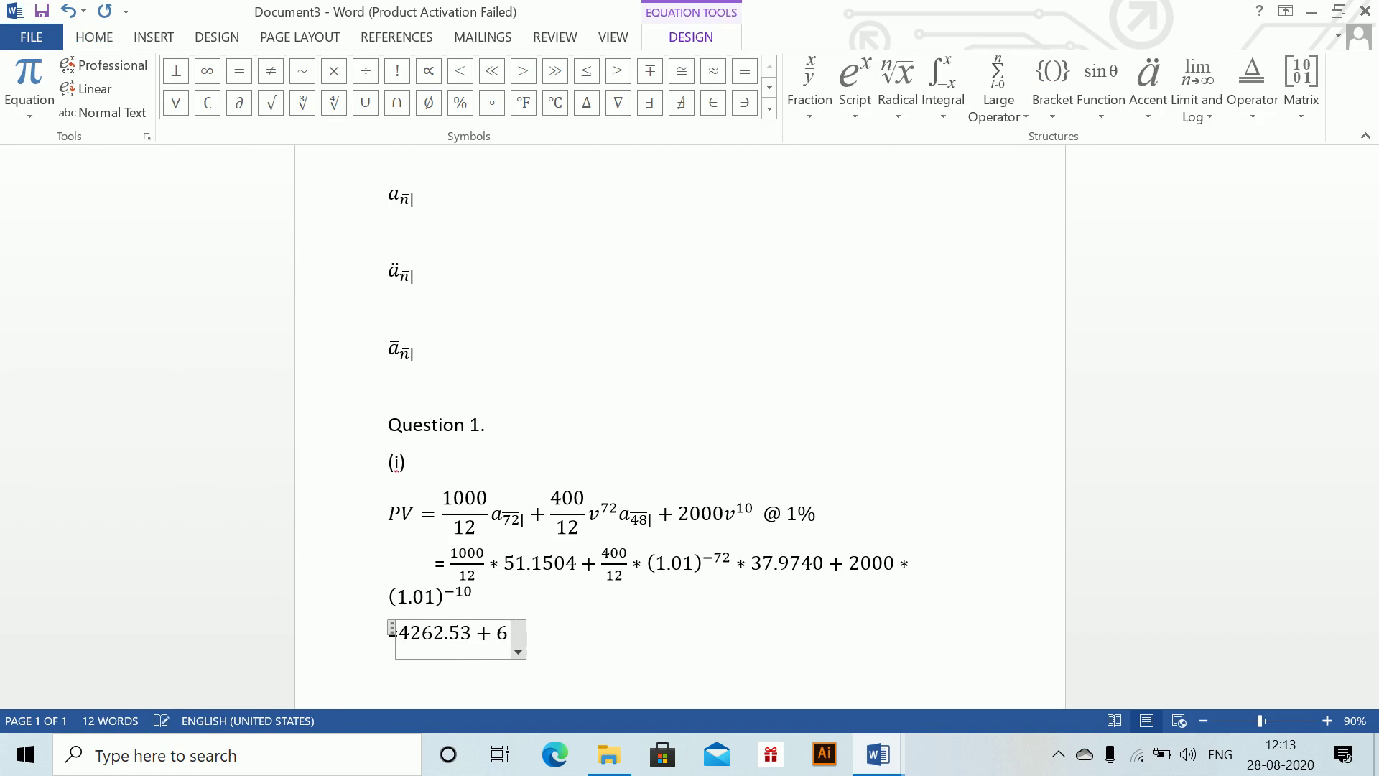
text(18.34v)
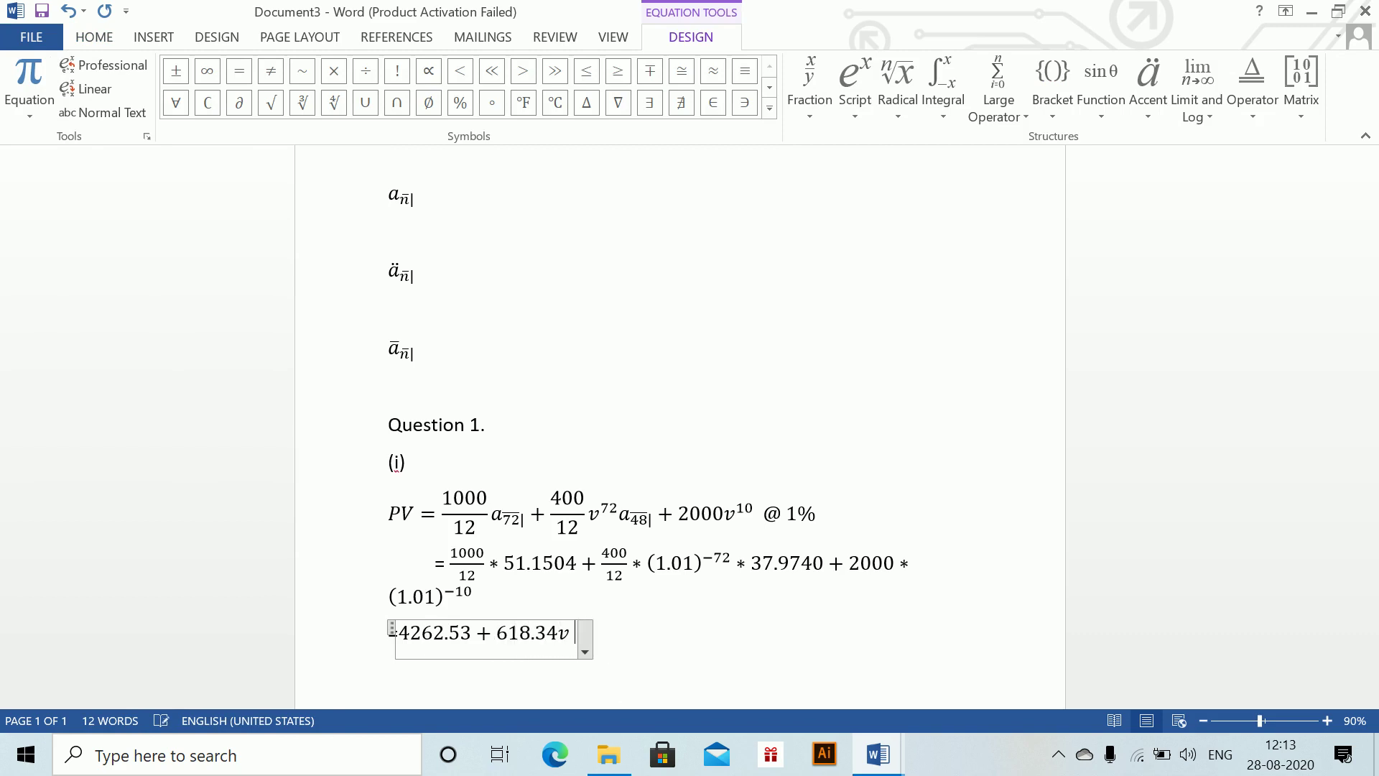
key(BackSpace)
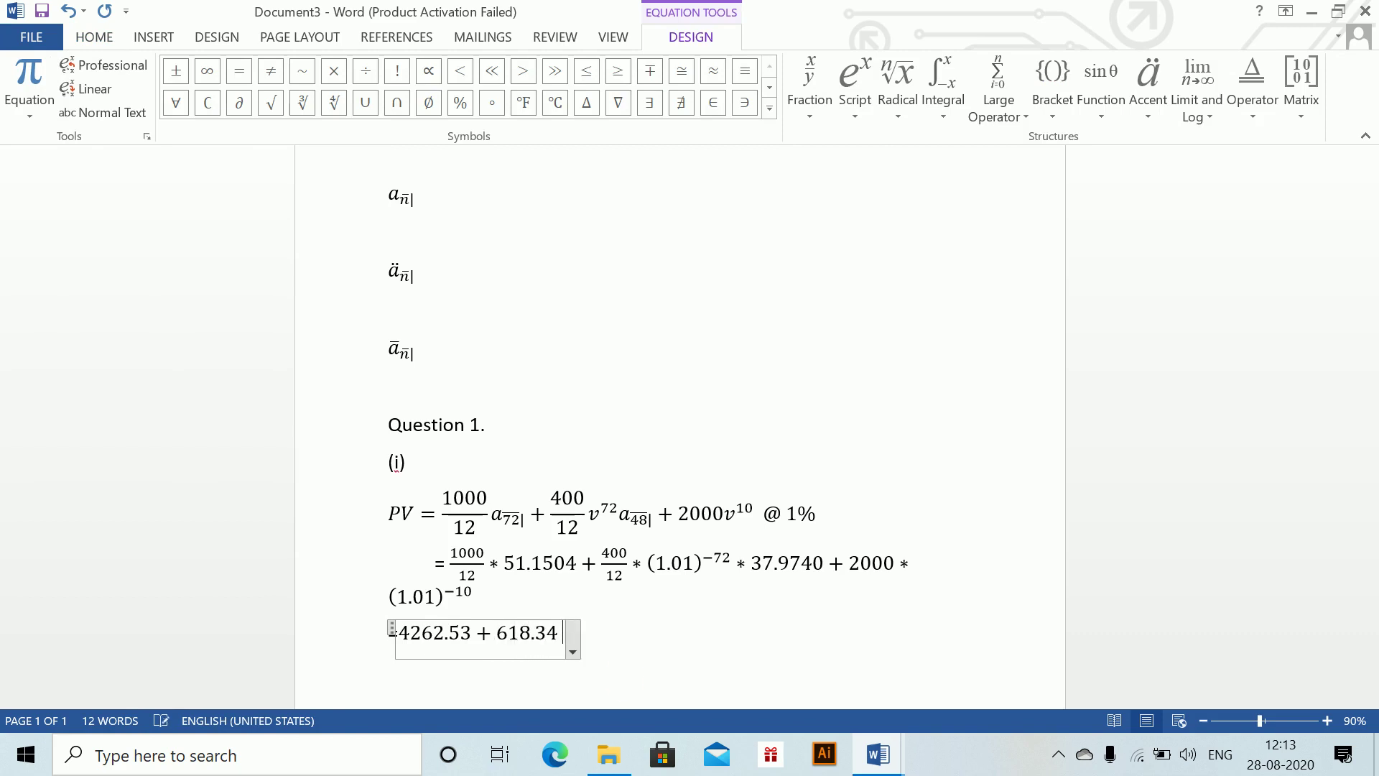
text(+ 605.99 = 5486.86)
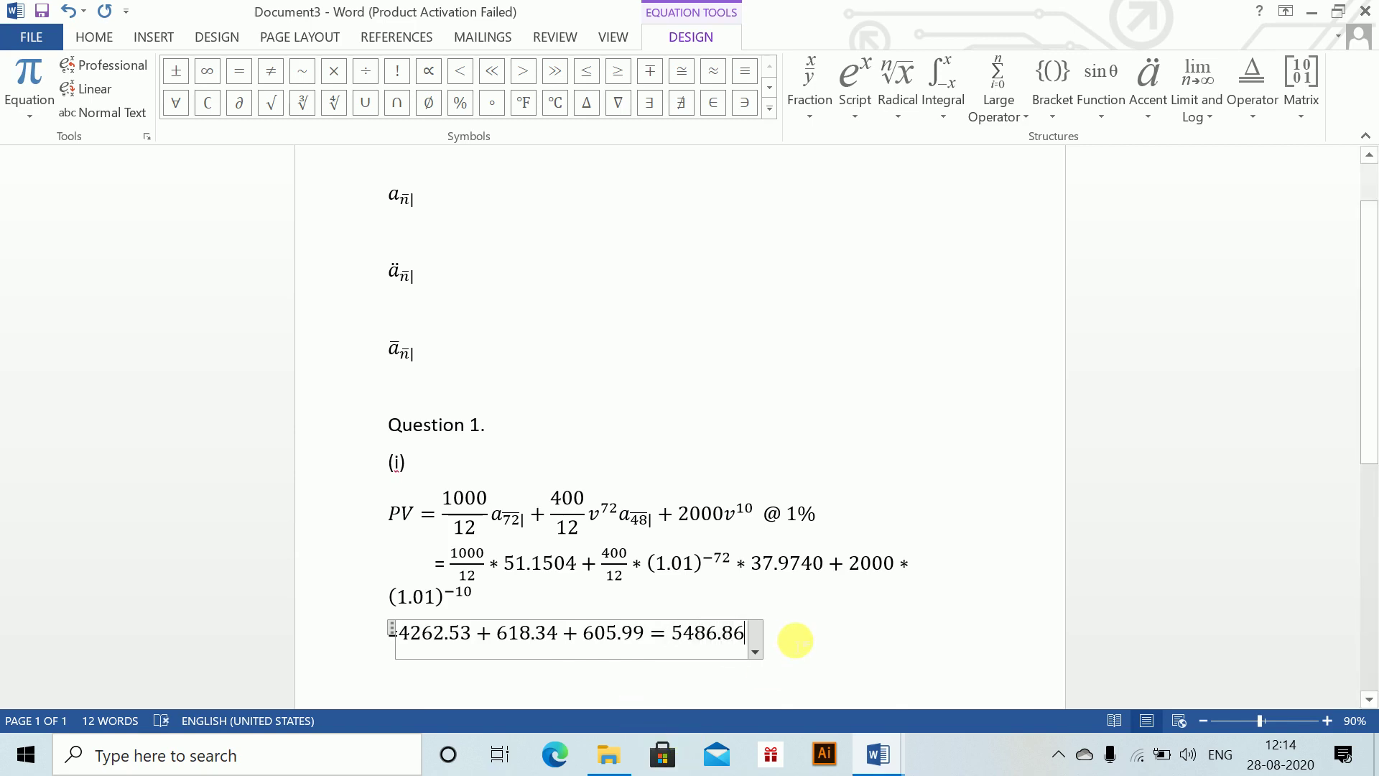
click(796, 640)
scroll(1370, 391, down, 1)
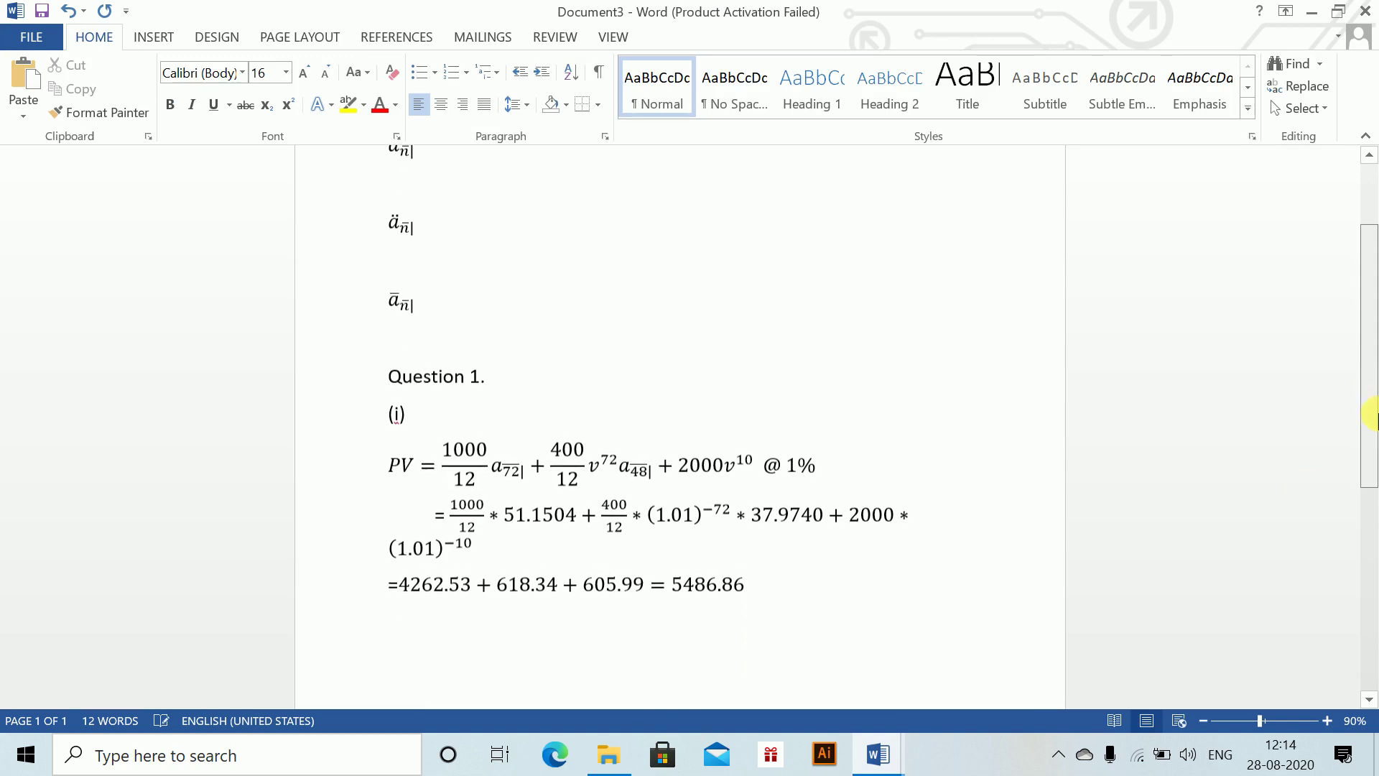
key(Return)
key(Return)
Step: Label part (ii) and write 'Let the annual rate of payment be X'
text((ii))
key(alt+Tab)
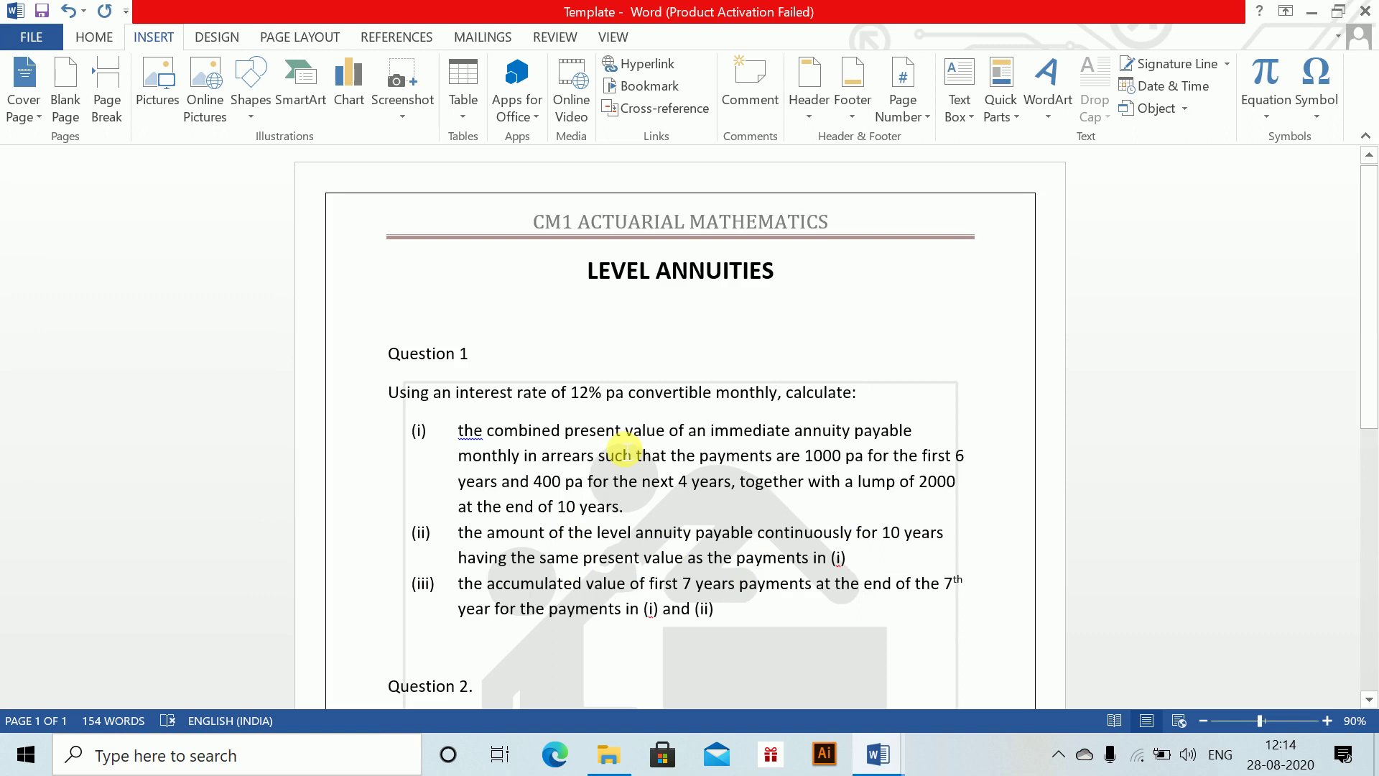
key(alt+Tab)
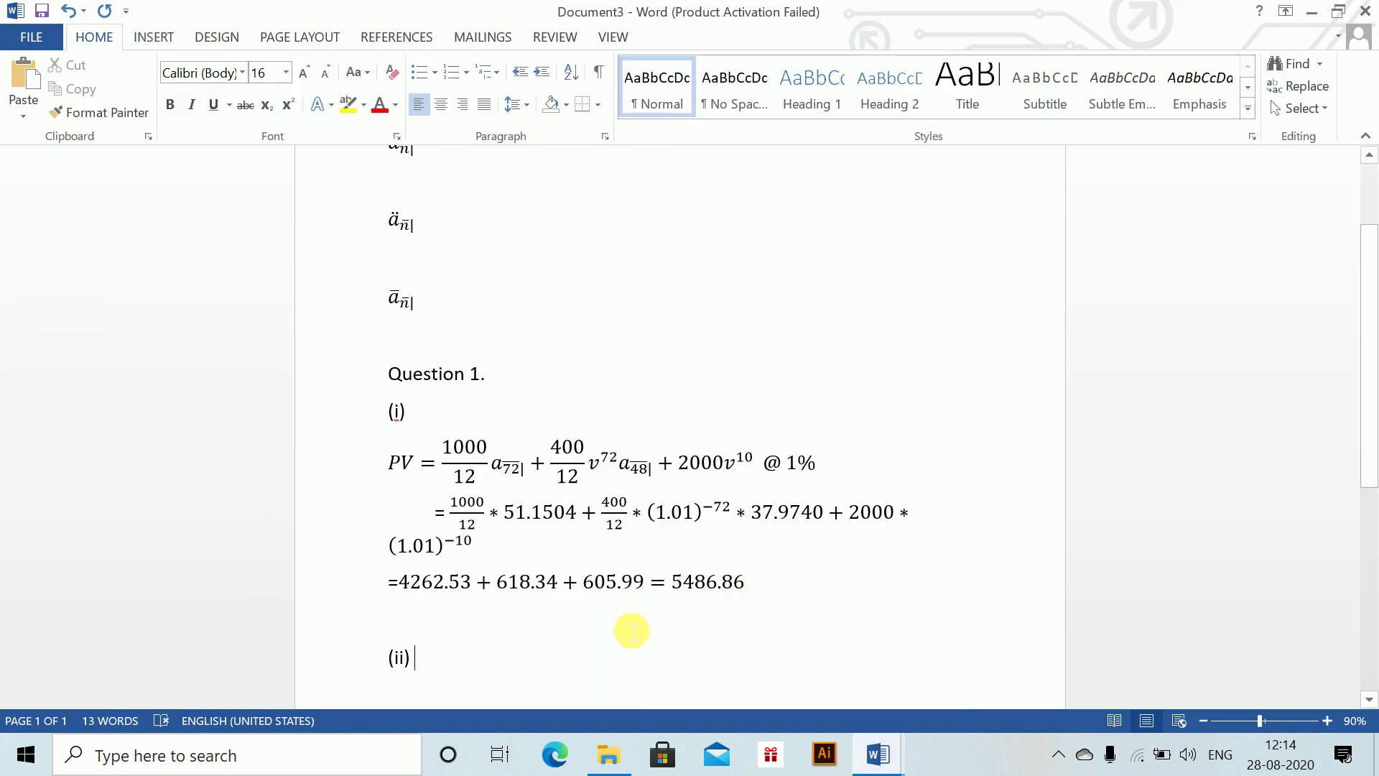
key(alt+equal)
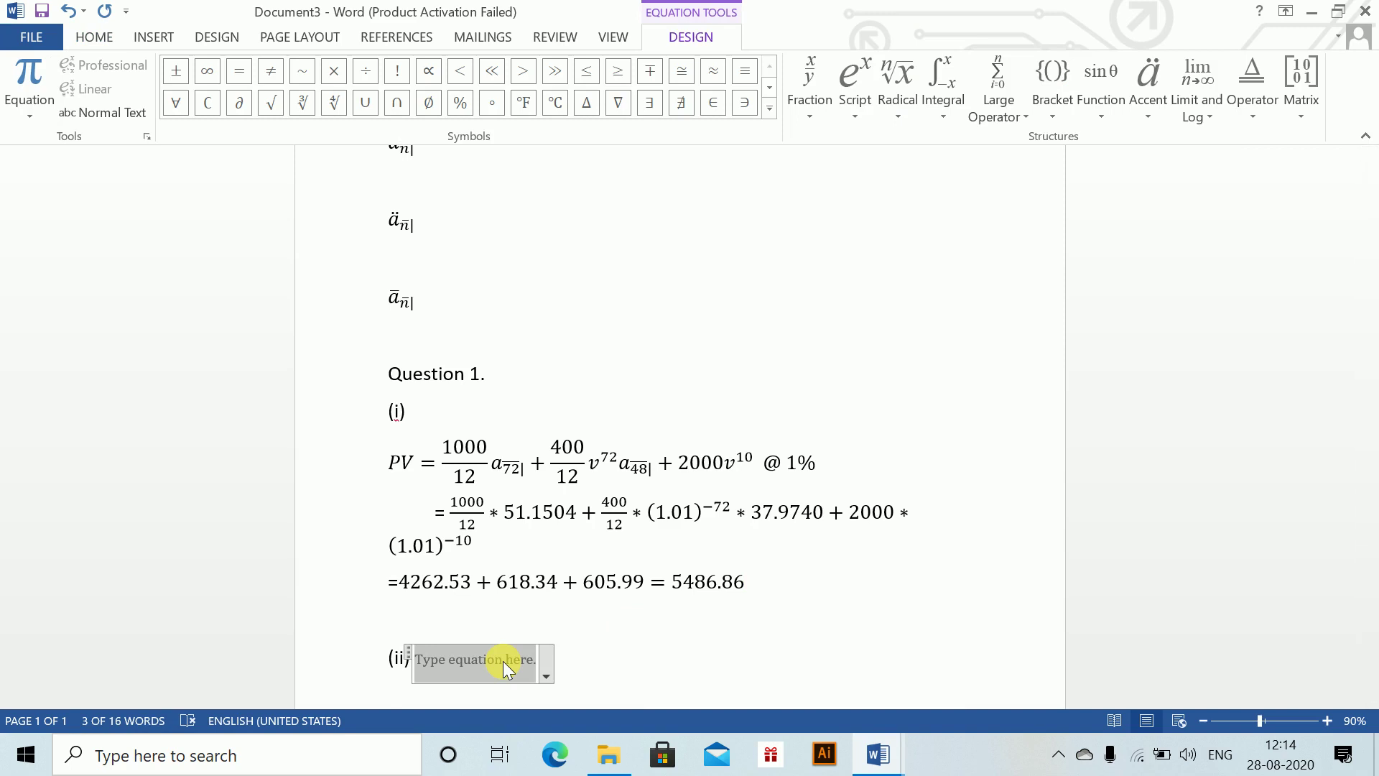
key(ctrl+z)
text(L)
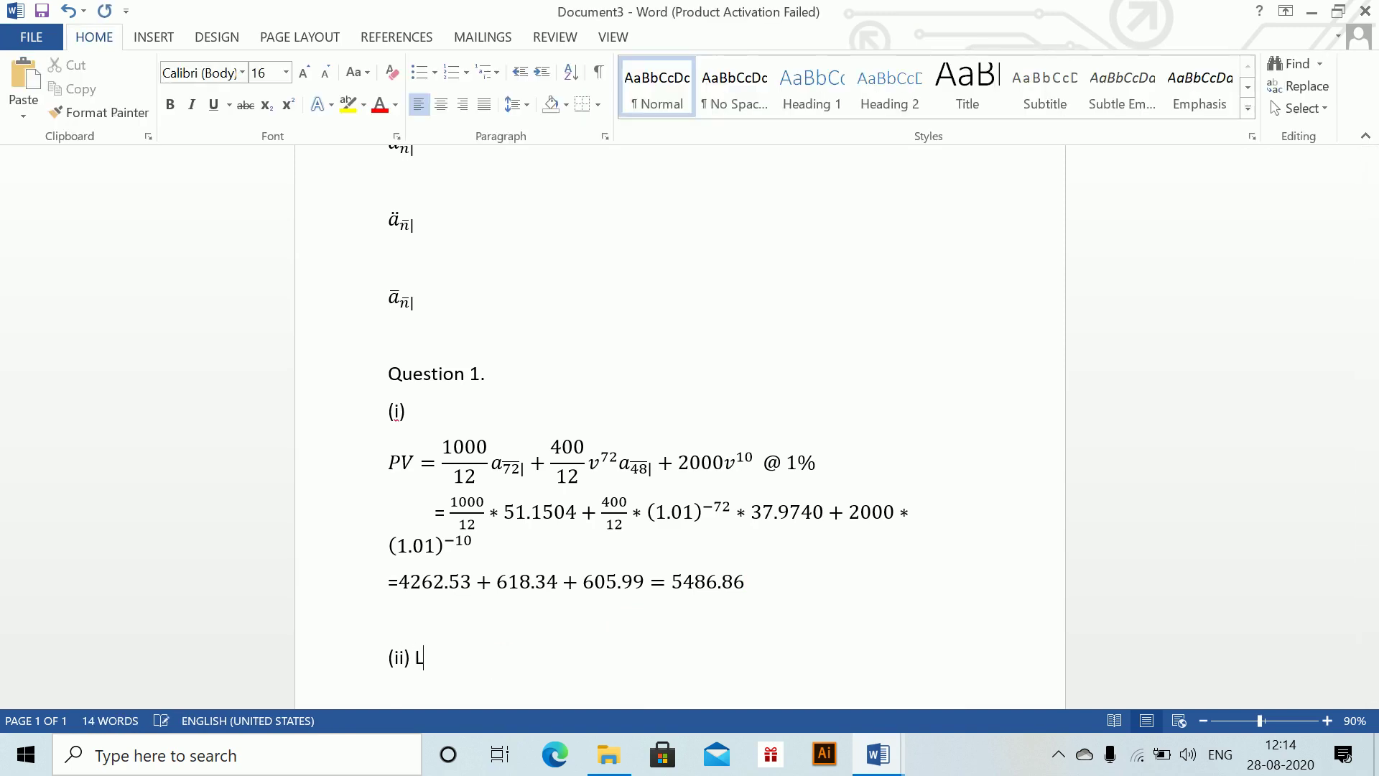
text(et the annual rate of payment be X.)
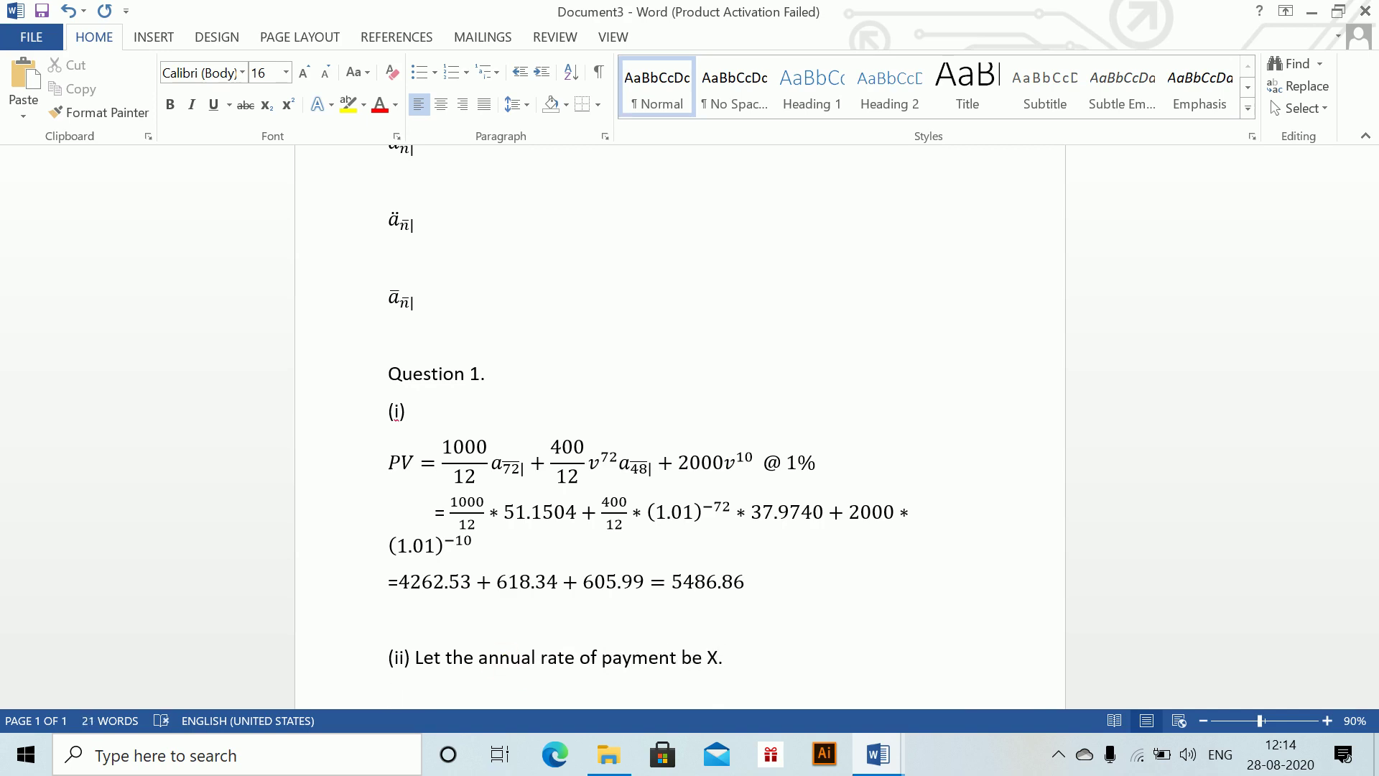
key(Return)
Step: Start the equation 5486.86 = X/12 ā₁₂₀ = X/12 ∗ (1−v¹²⁰)/δ
key(alt+equal)
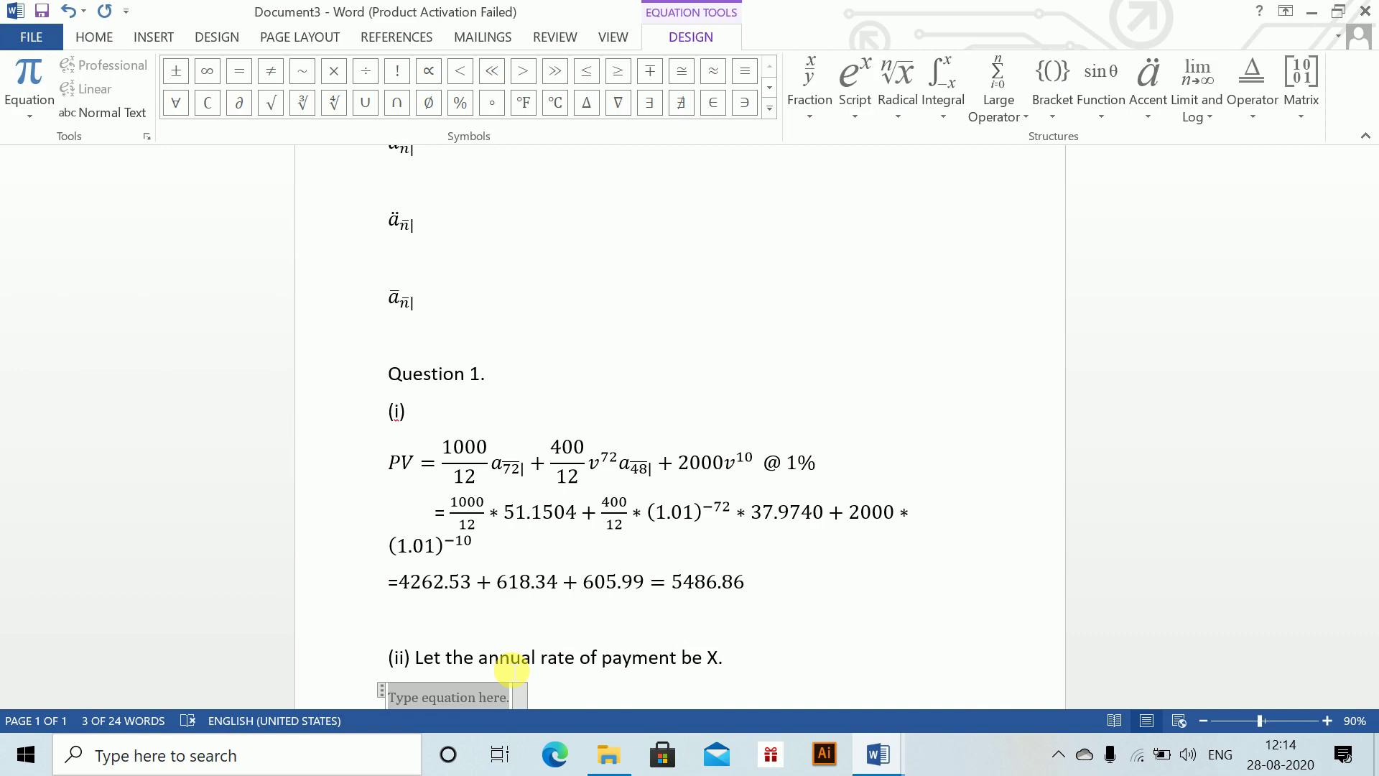
text(5486)
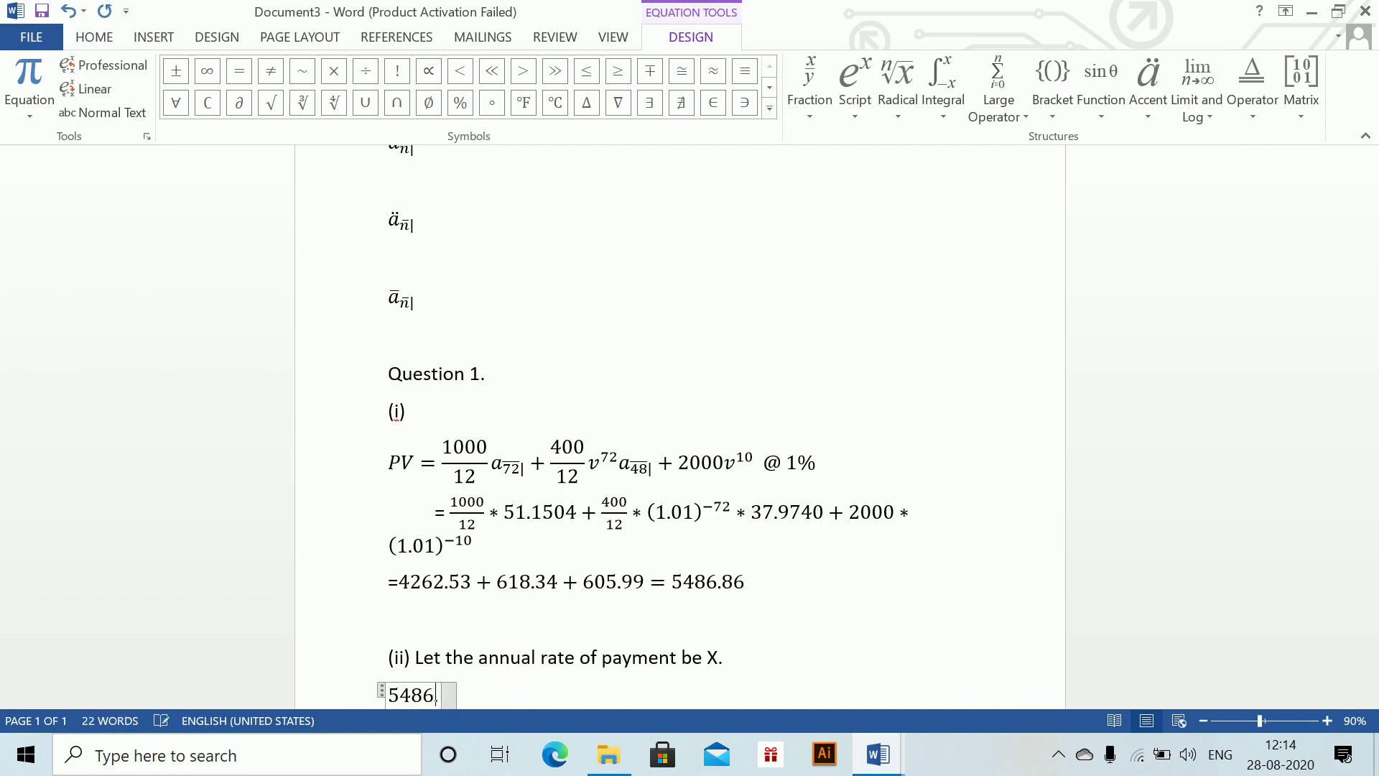
text(.86)
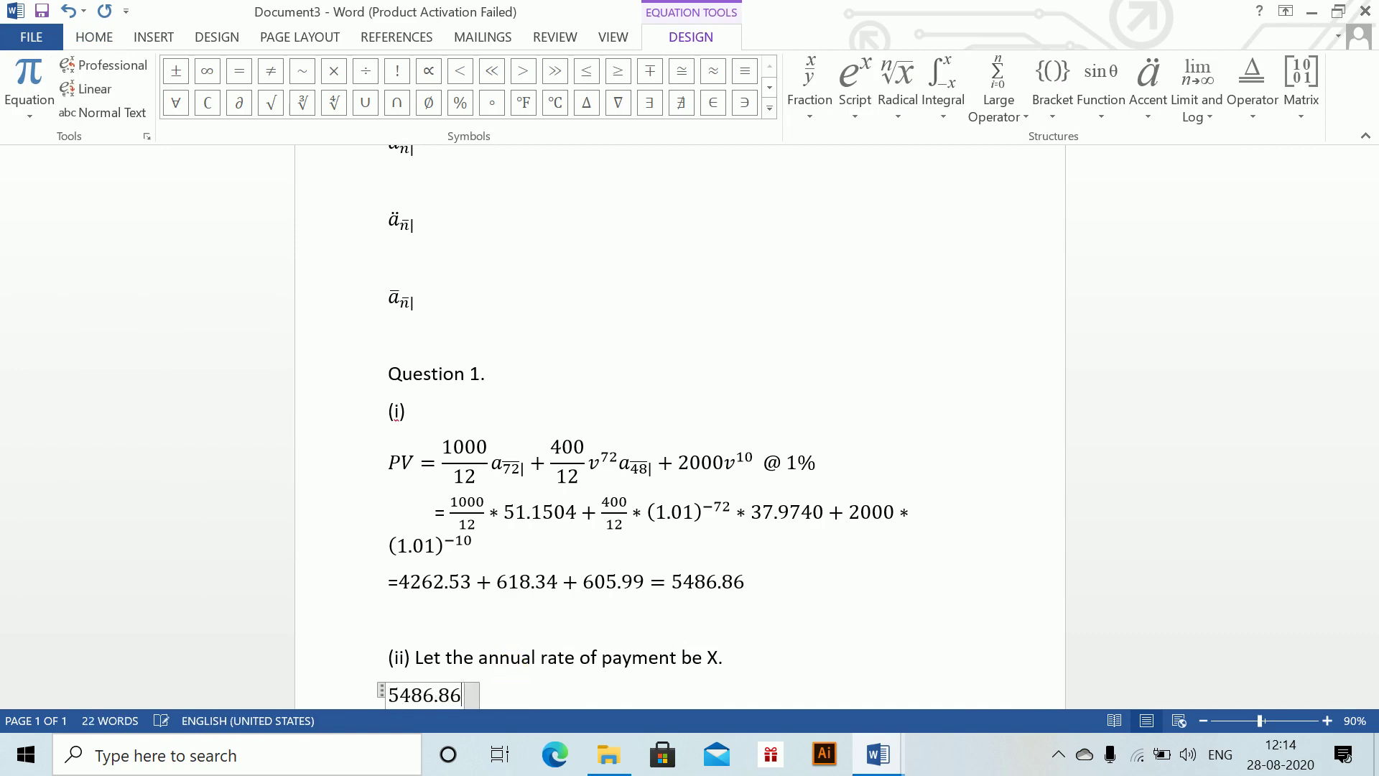
text(=x/1)
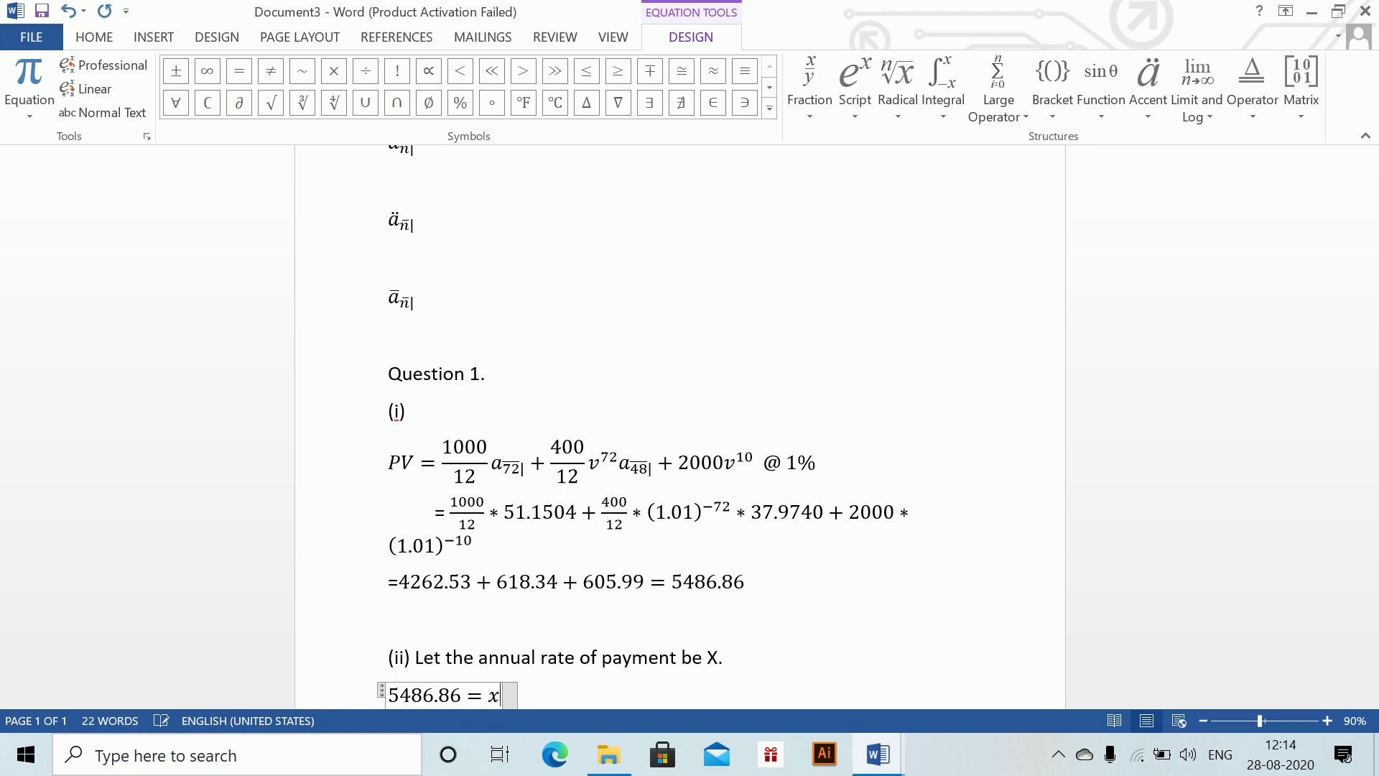
key(BackSpace)
key(BackSpace)
key(BackSpace)
text(X/12)
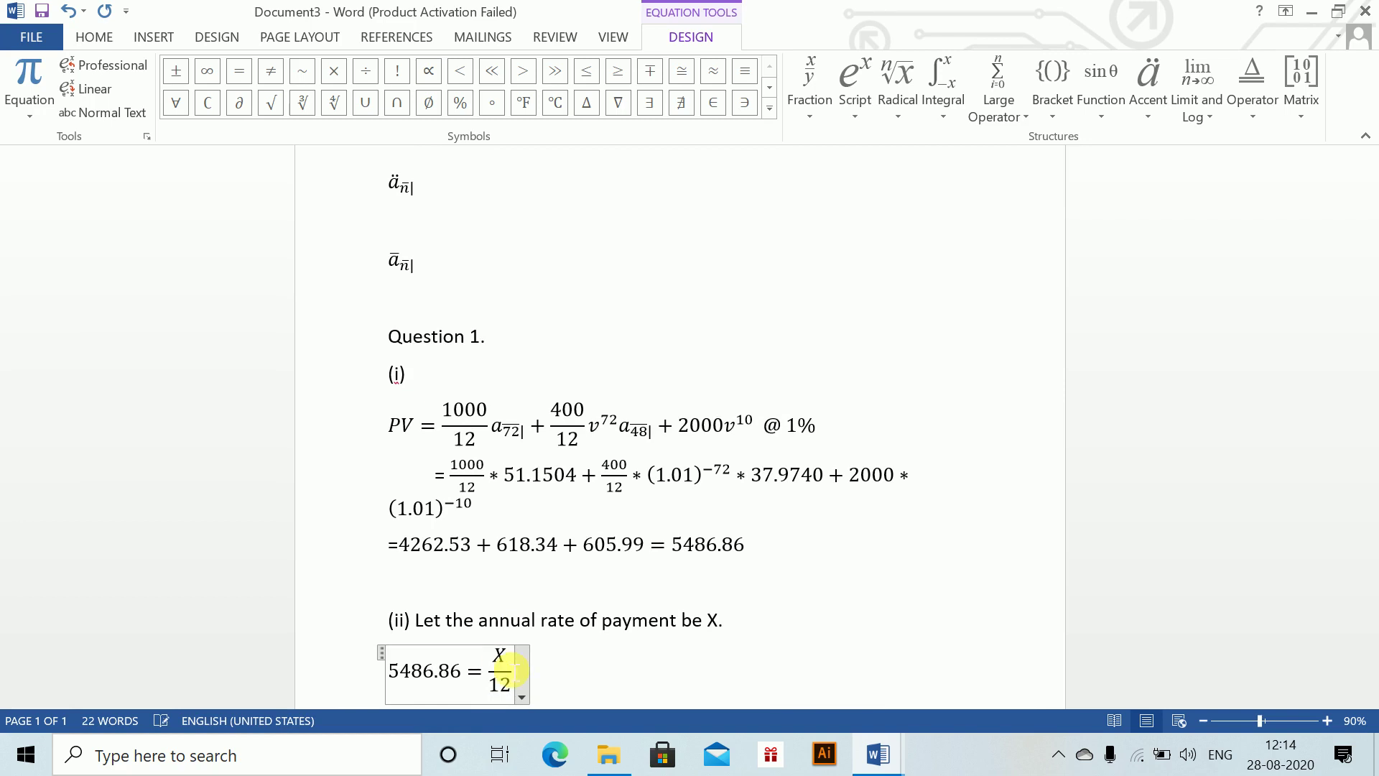
text(ān|)
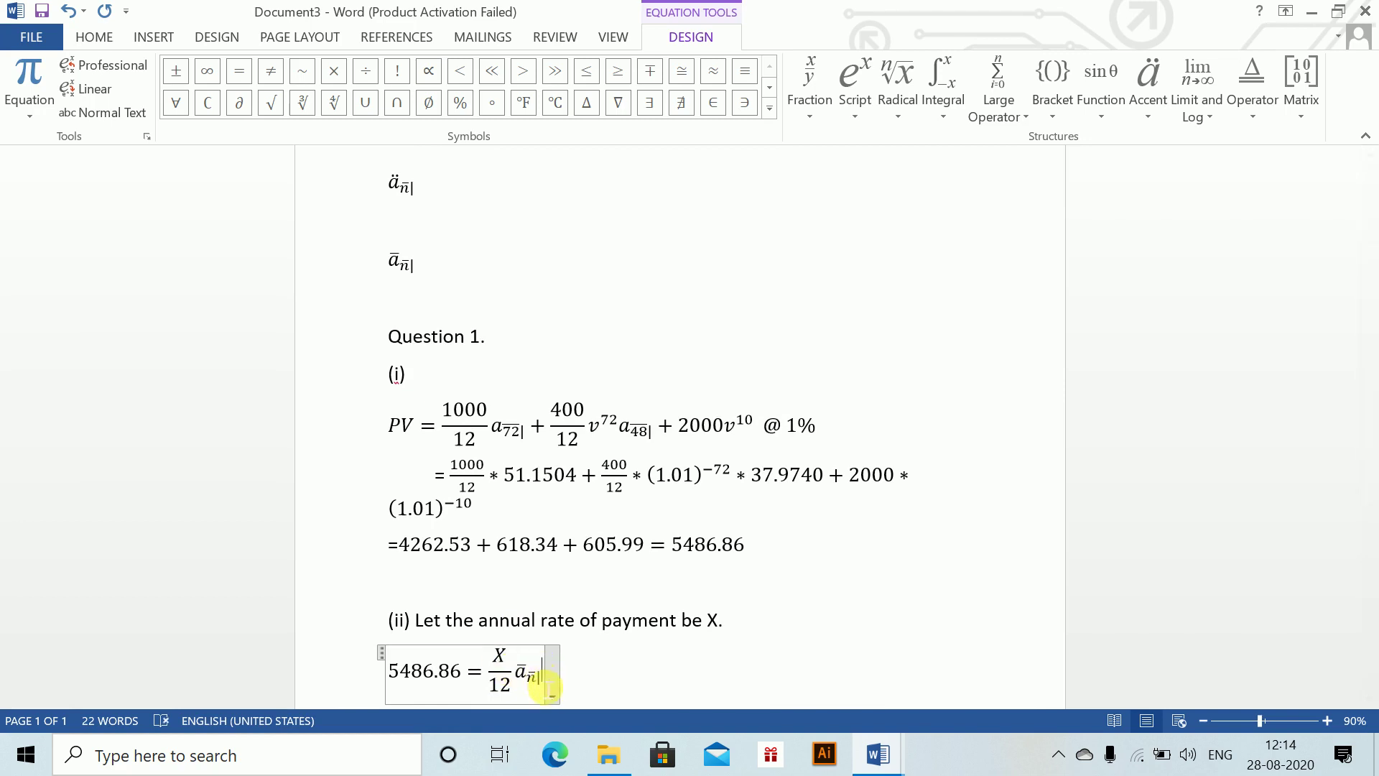
double_click(532, 679)
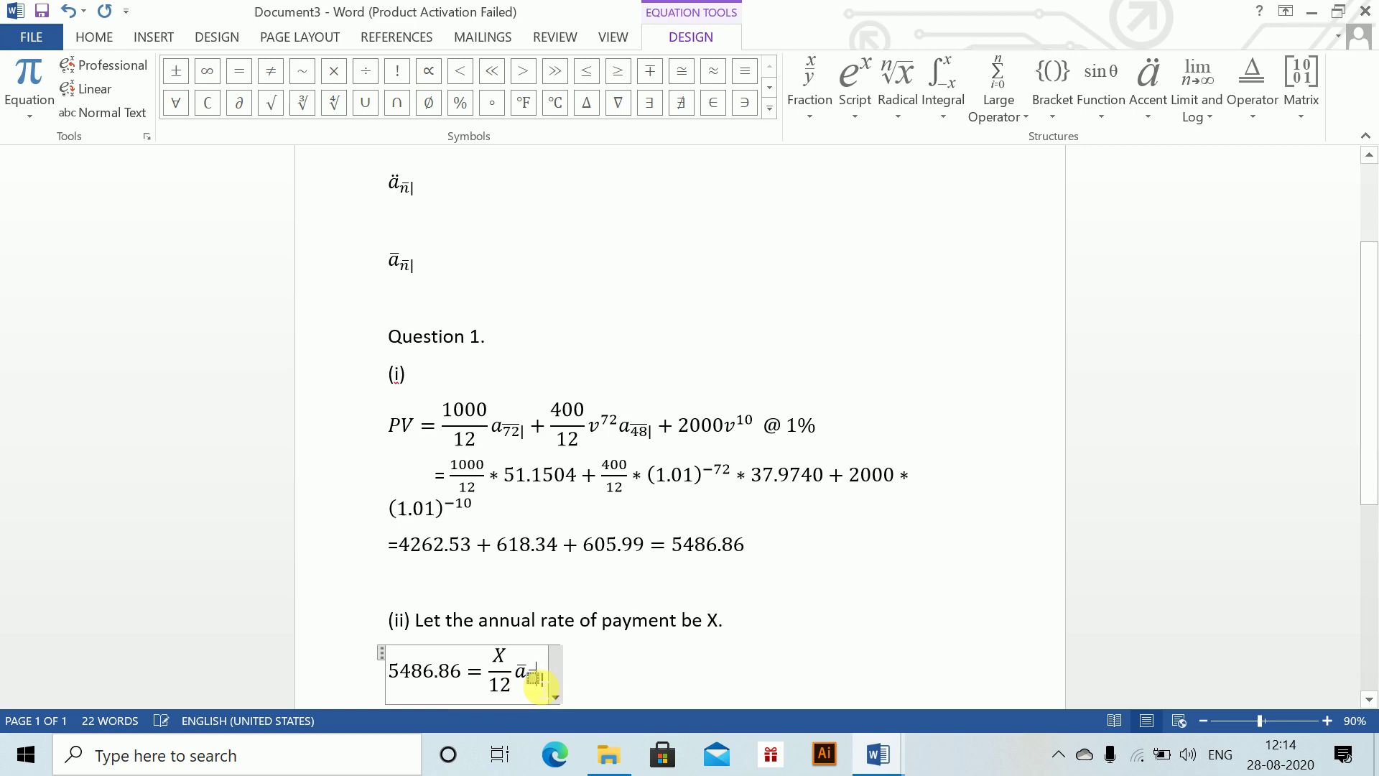
text(120)
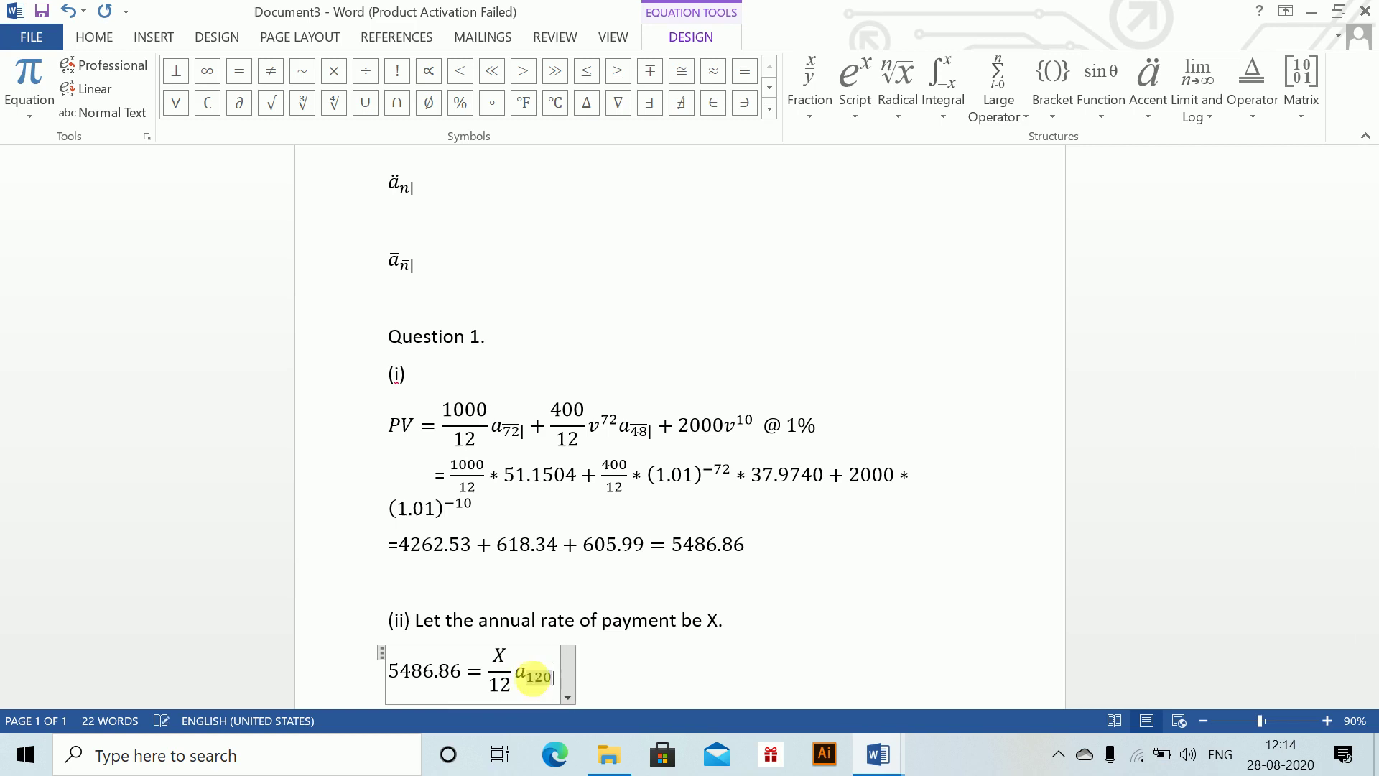
text(=)
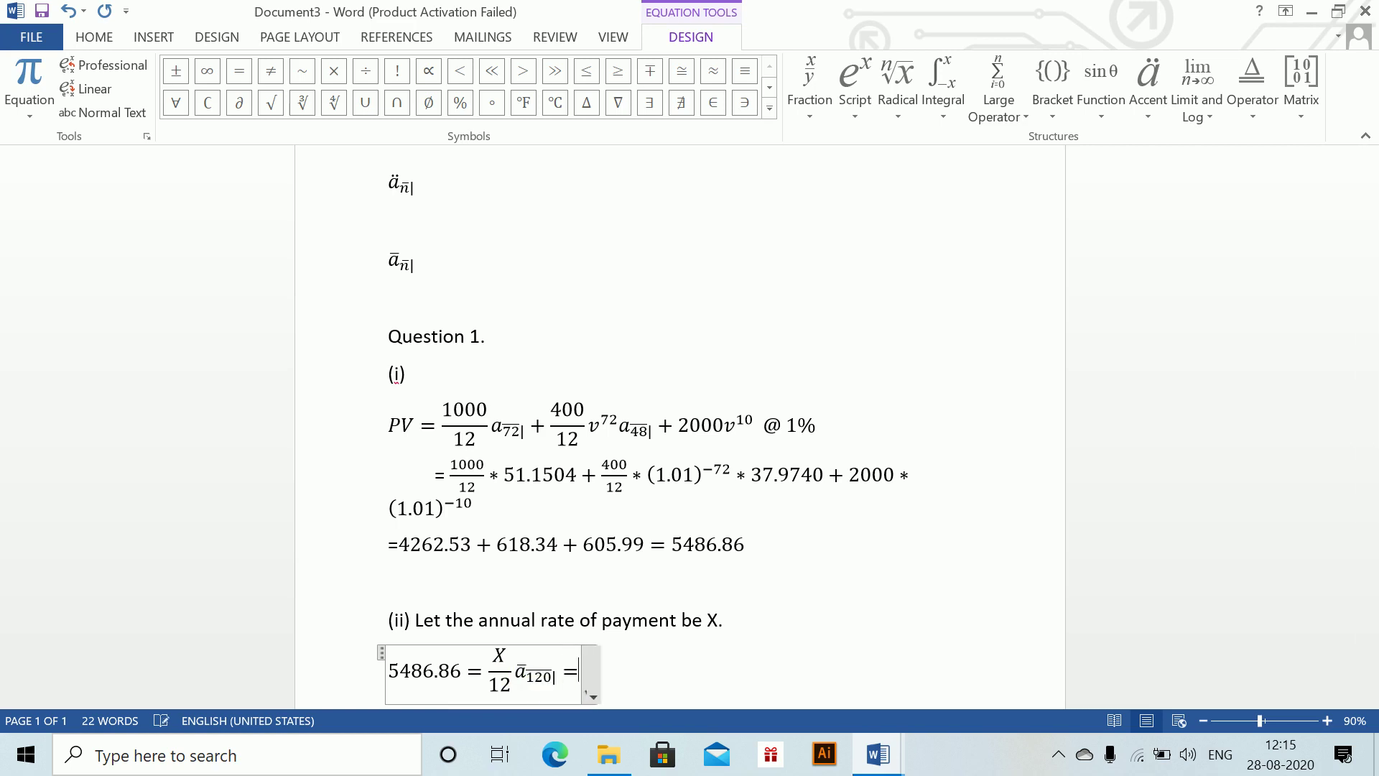
text(X/12 )
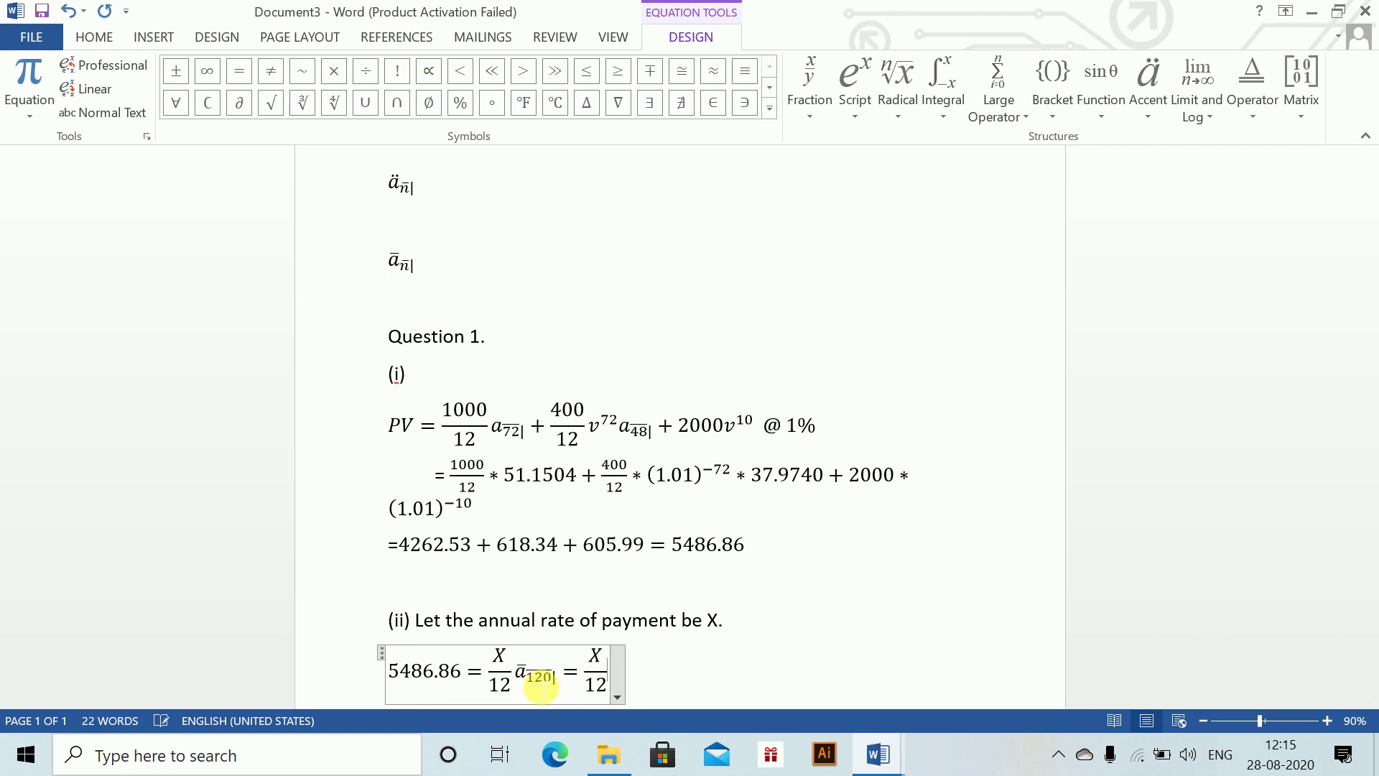
text(*(1-)
key(BackSpace)
key(BackSpace)
text((1-)
text(v^120)
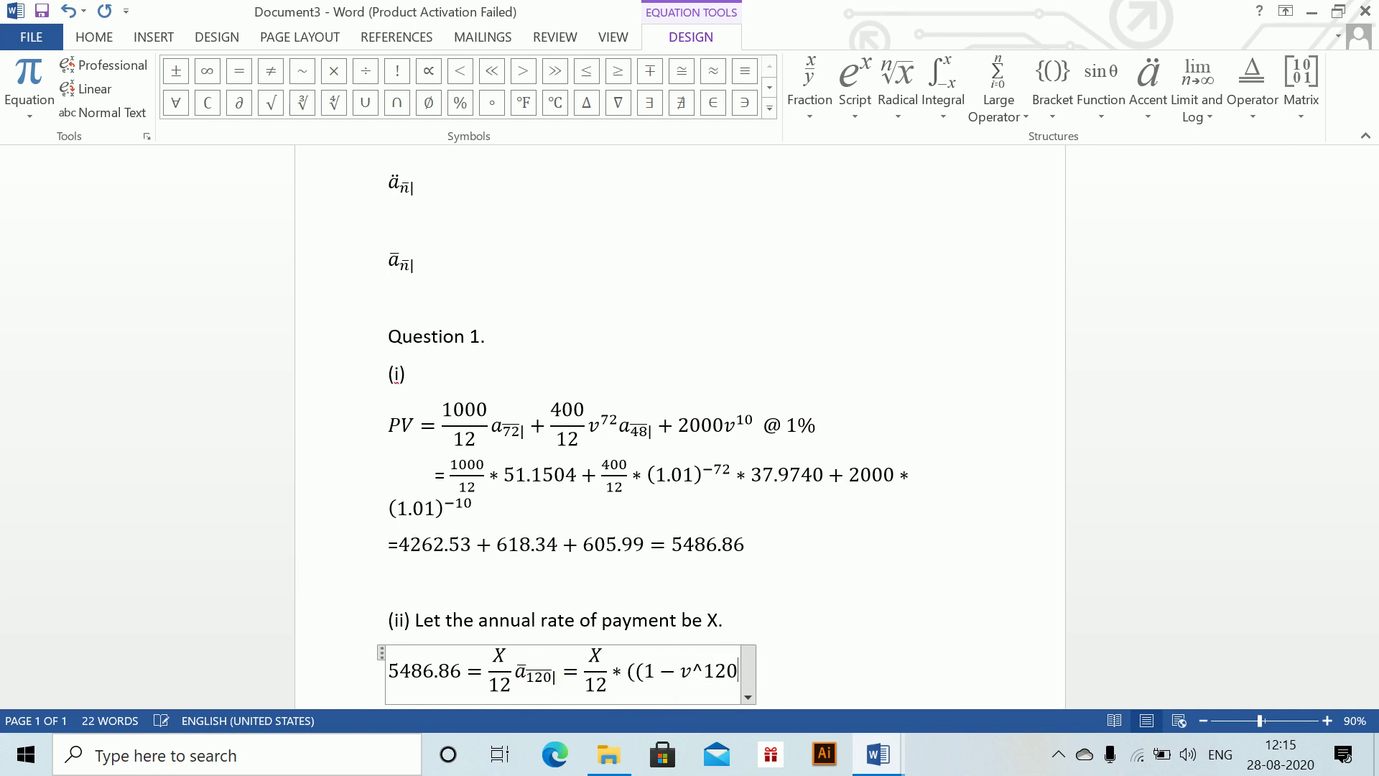
text()/\delta)
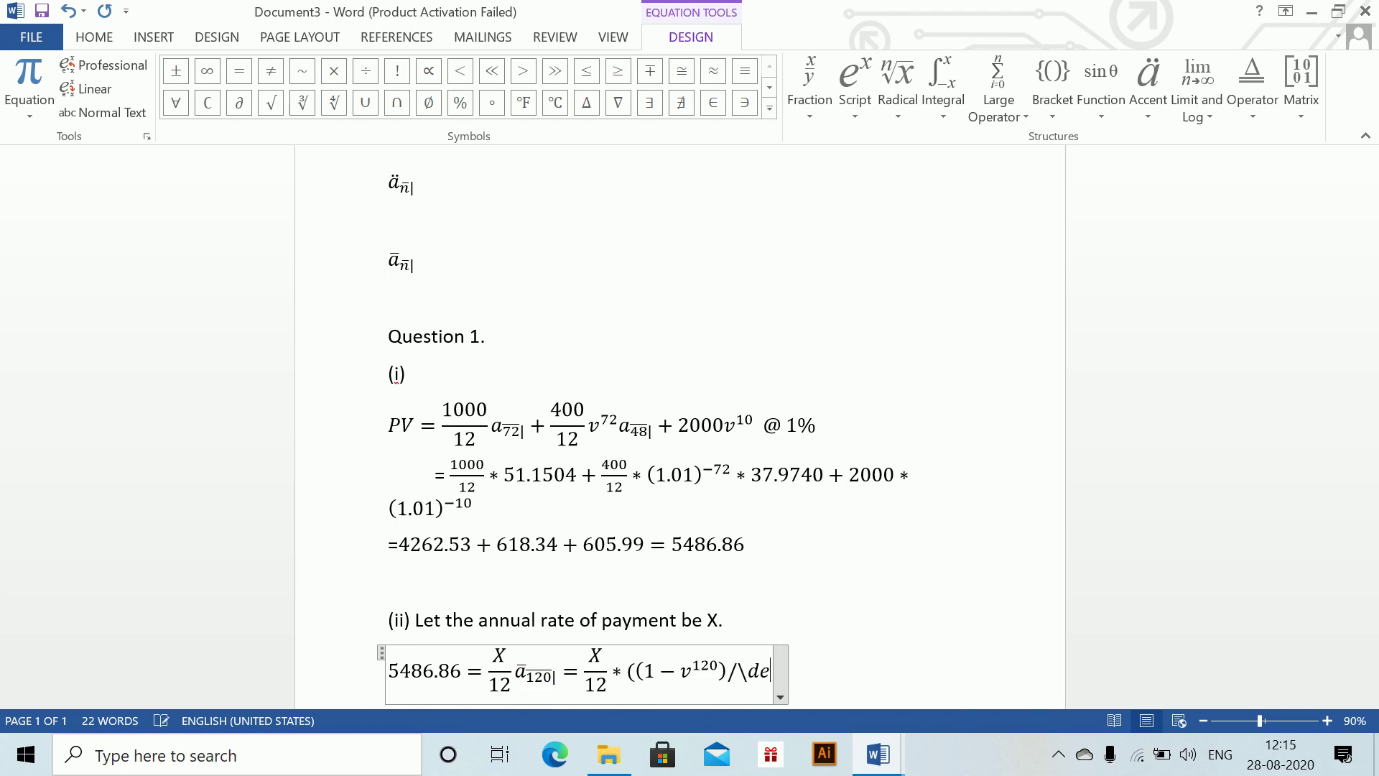
Step: Stack the δ fraction in brackets and finish with = X/12 ∗ 70.0484
key(space)
key(space)
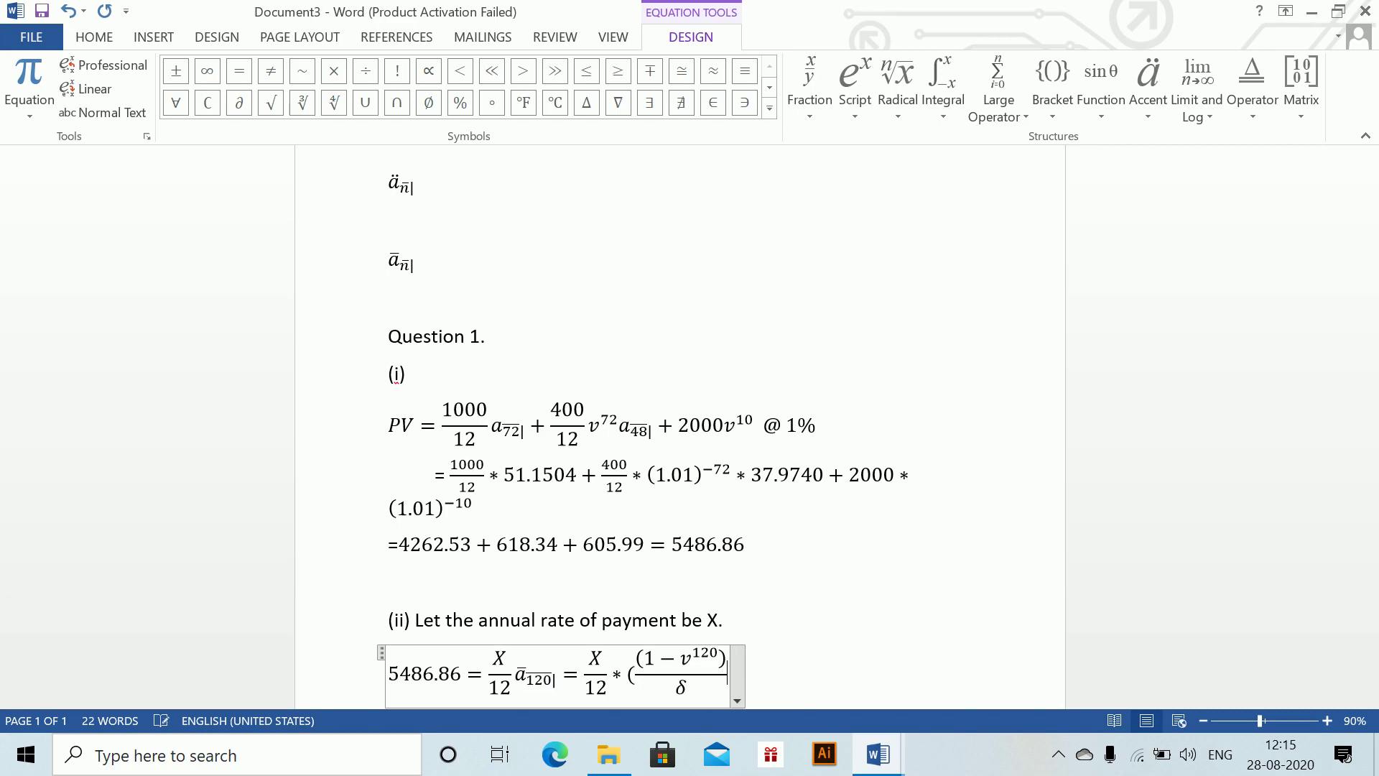
text())
key(space)
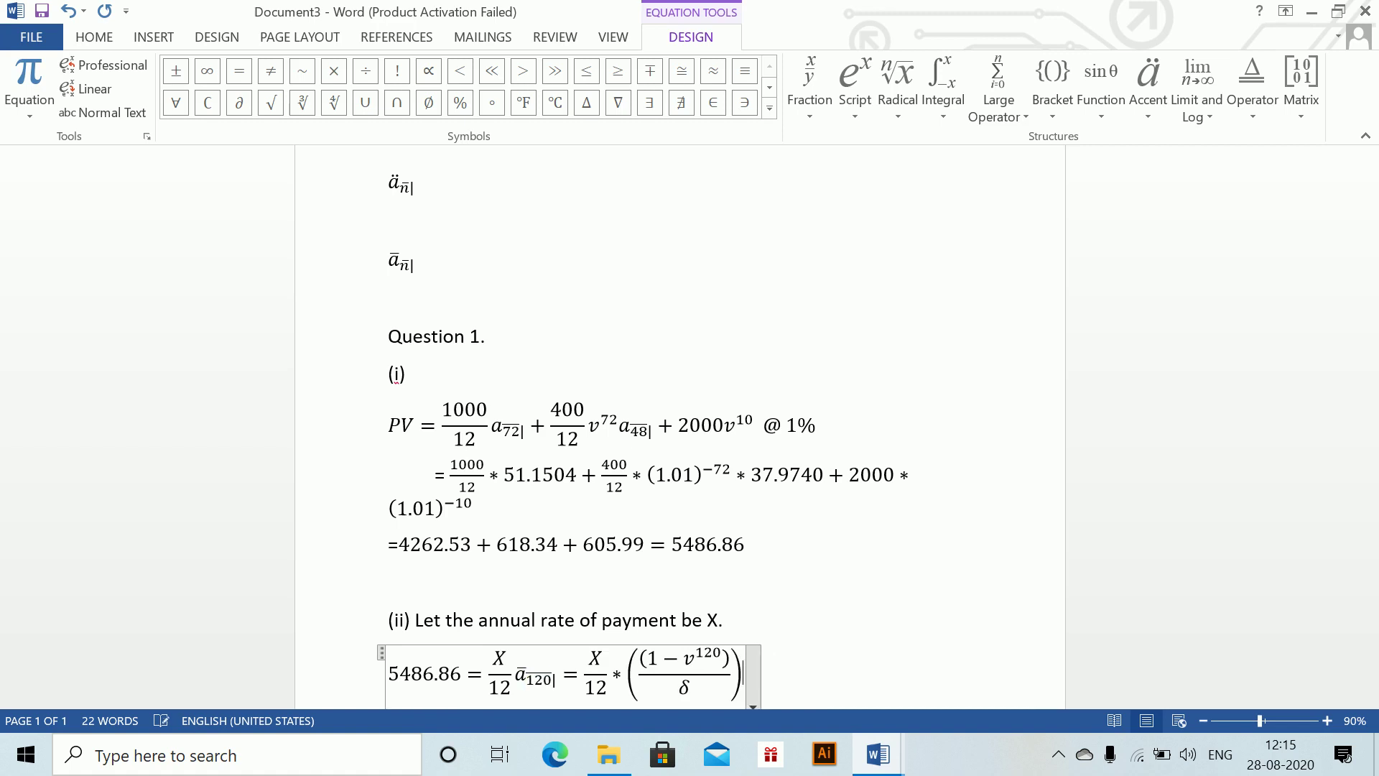
text(= )
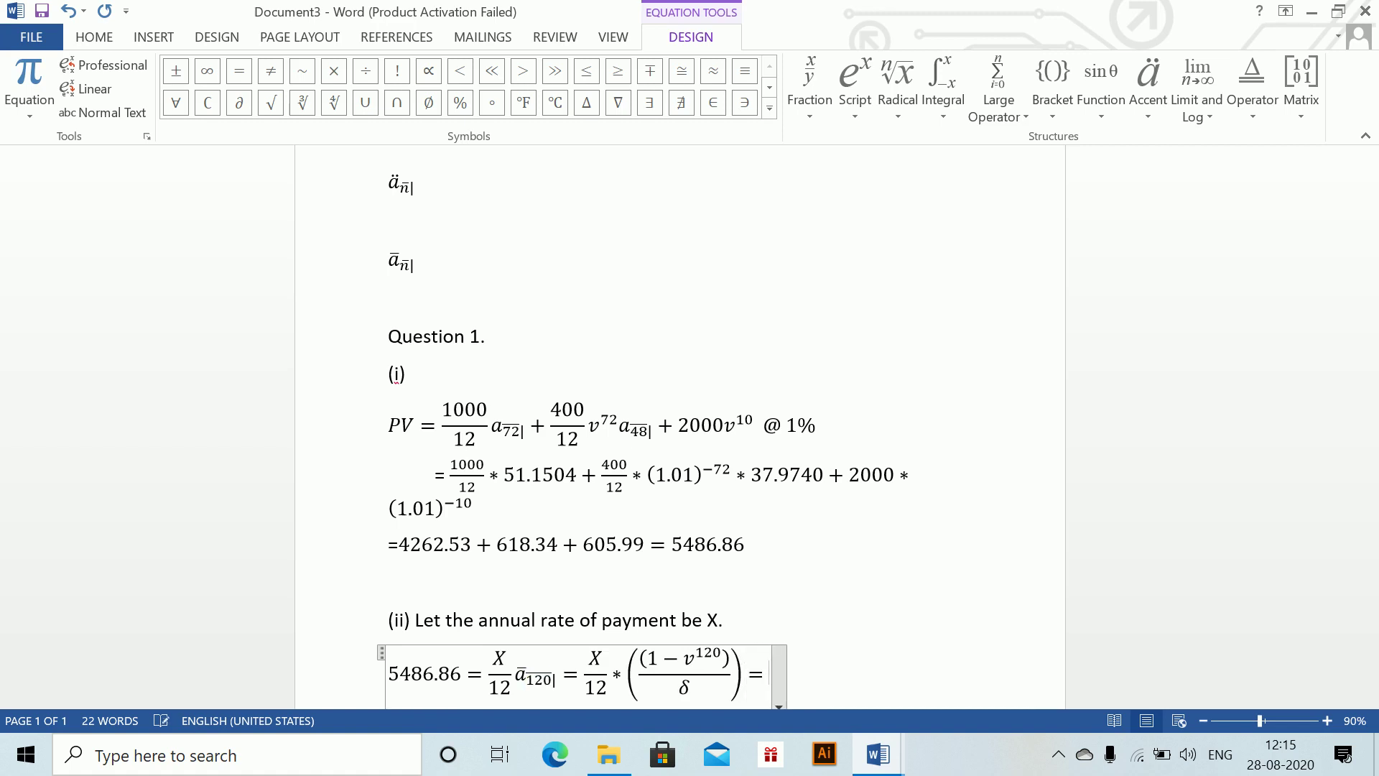
text(X/12)
key(space)
text(*)
text(6)
key(BackSpace)
text(70.0)
text(48)
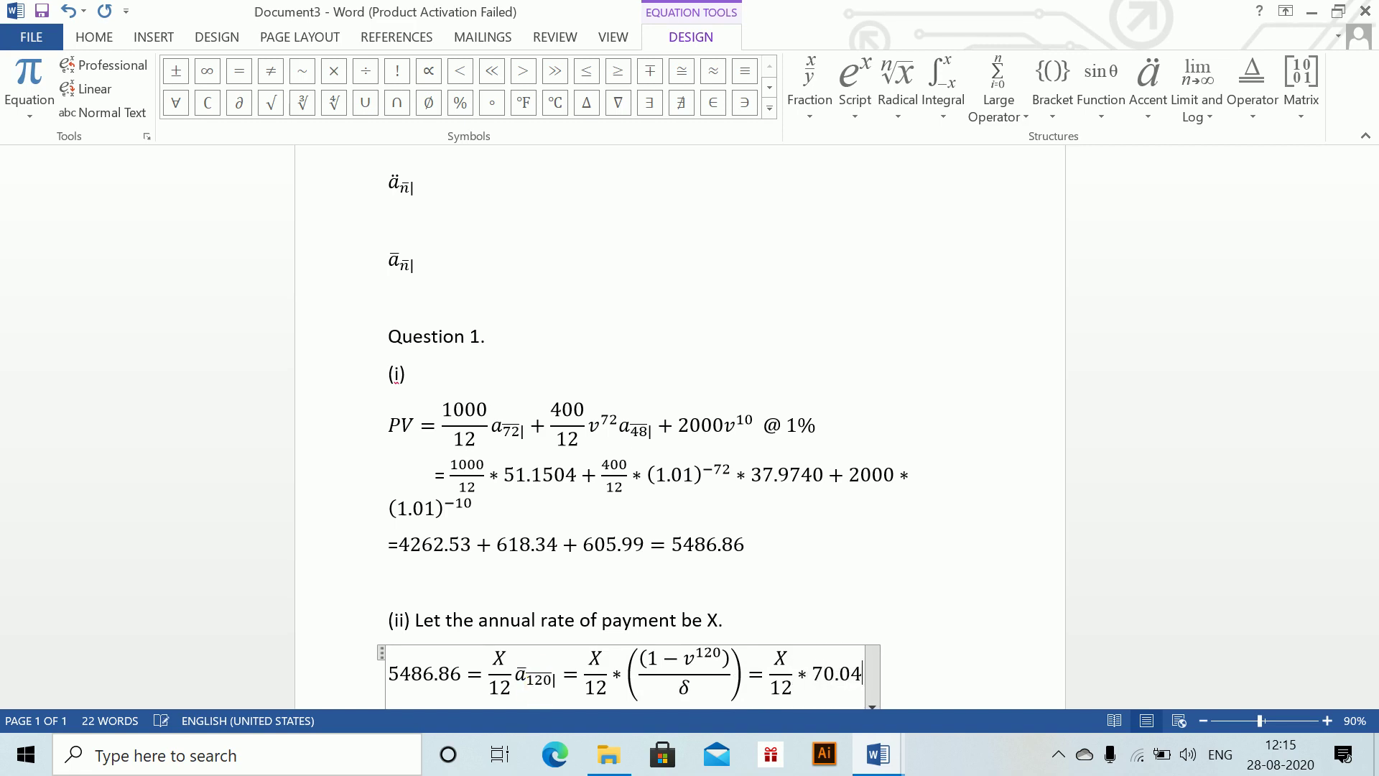
text(4)
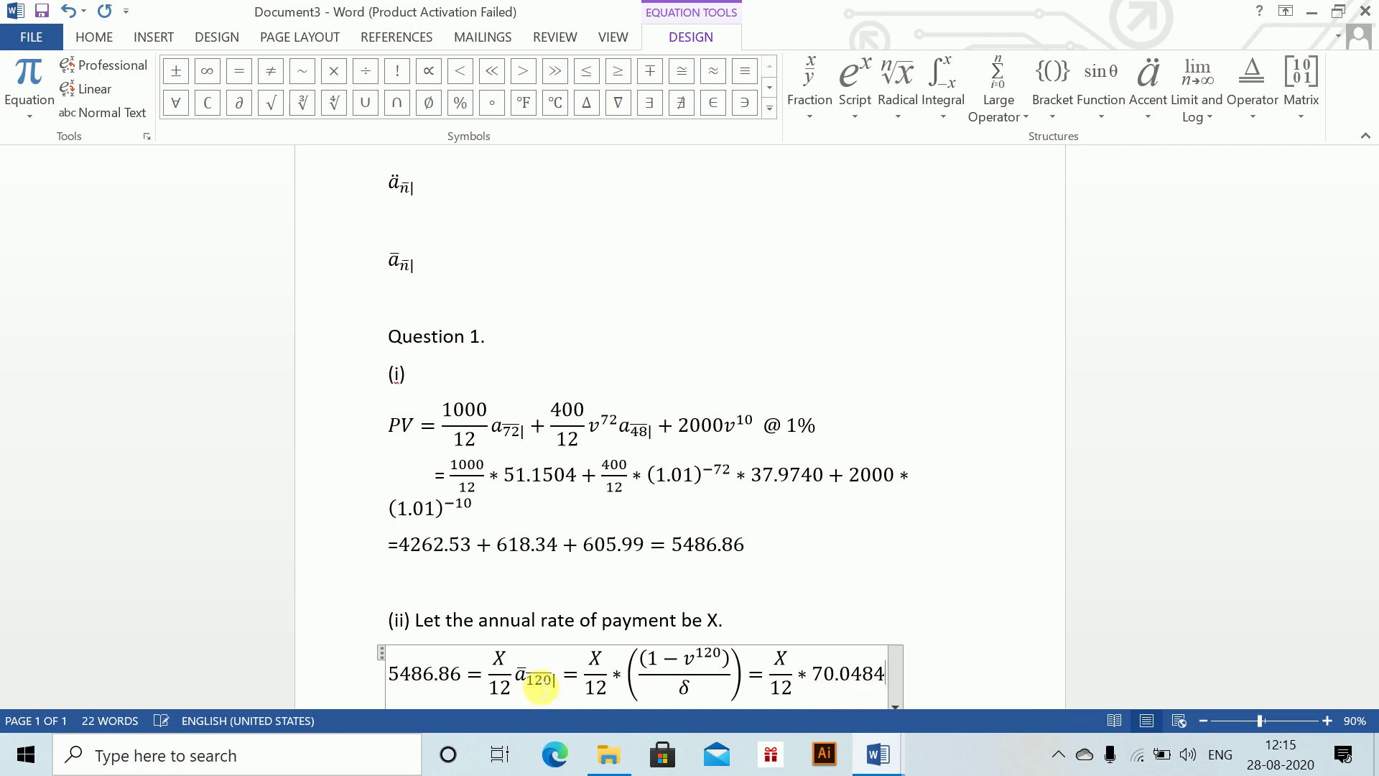
key(Return)
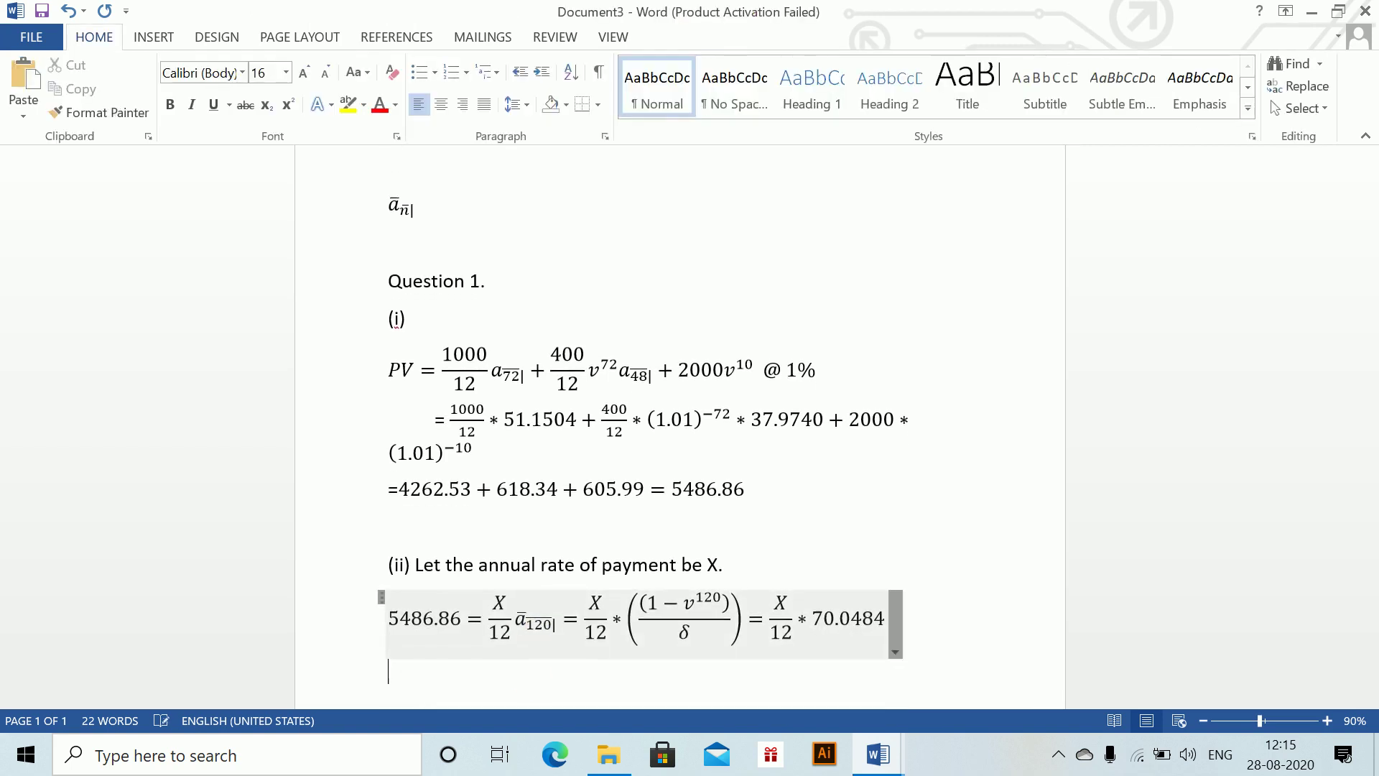
Step: Solve for X = 5486.86∗12/70.0484 = 939.95 in a new equation
key(alt+equal)
text(=)
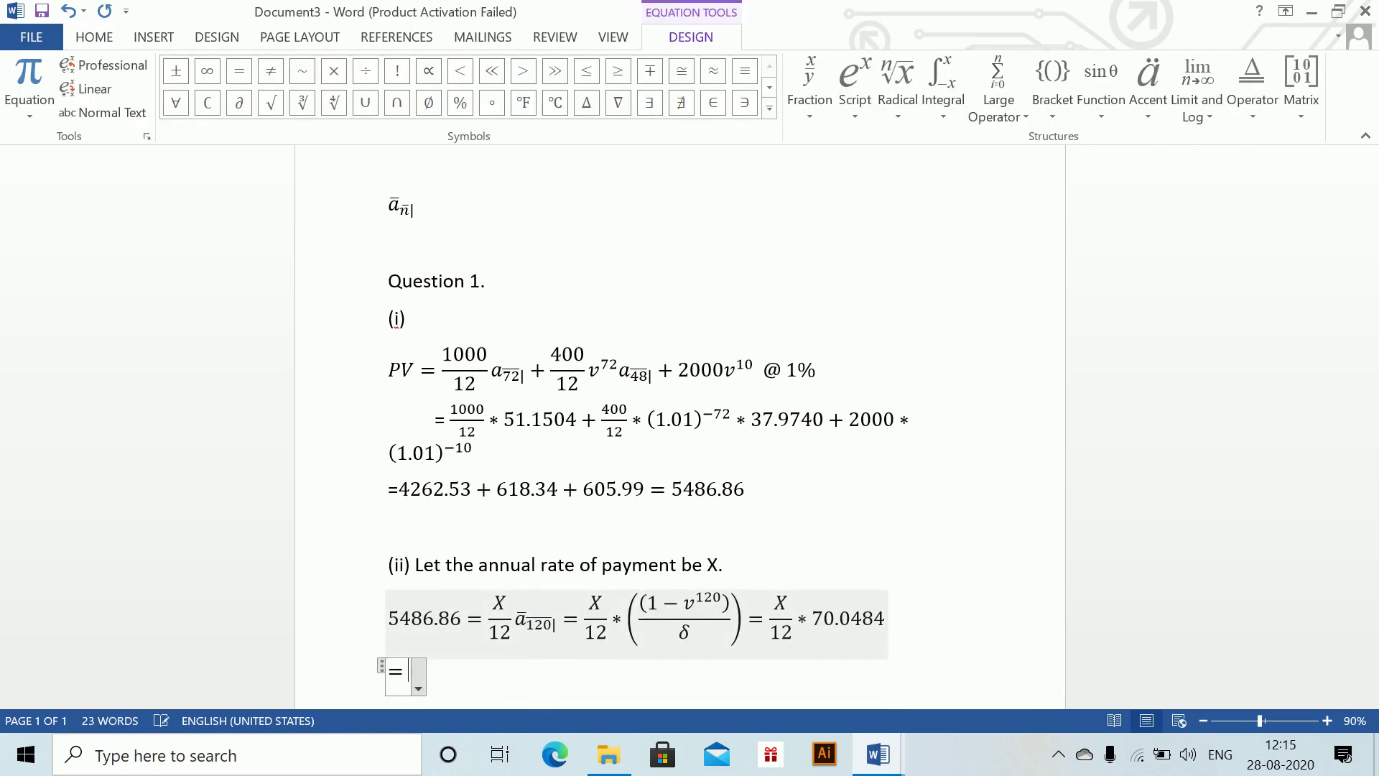
text(X=)
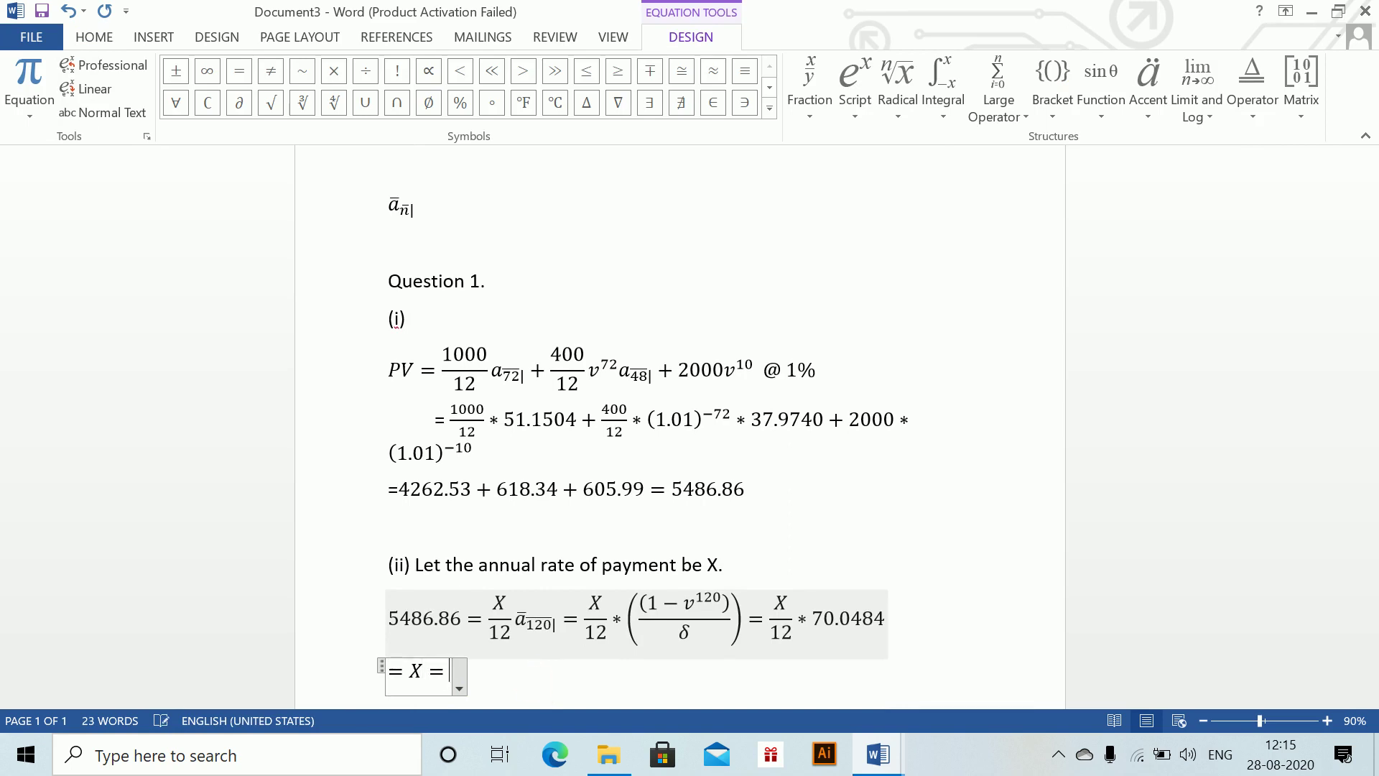
text(54)
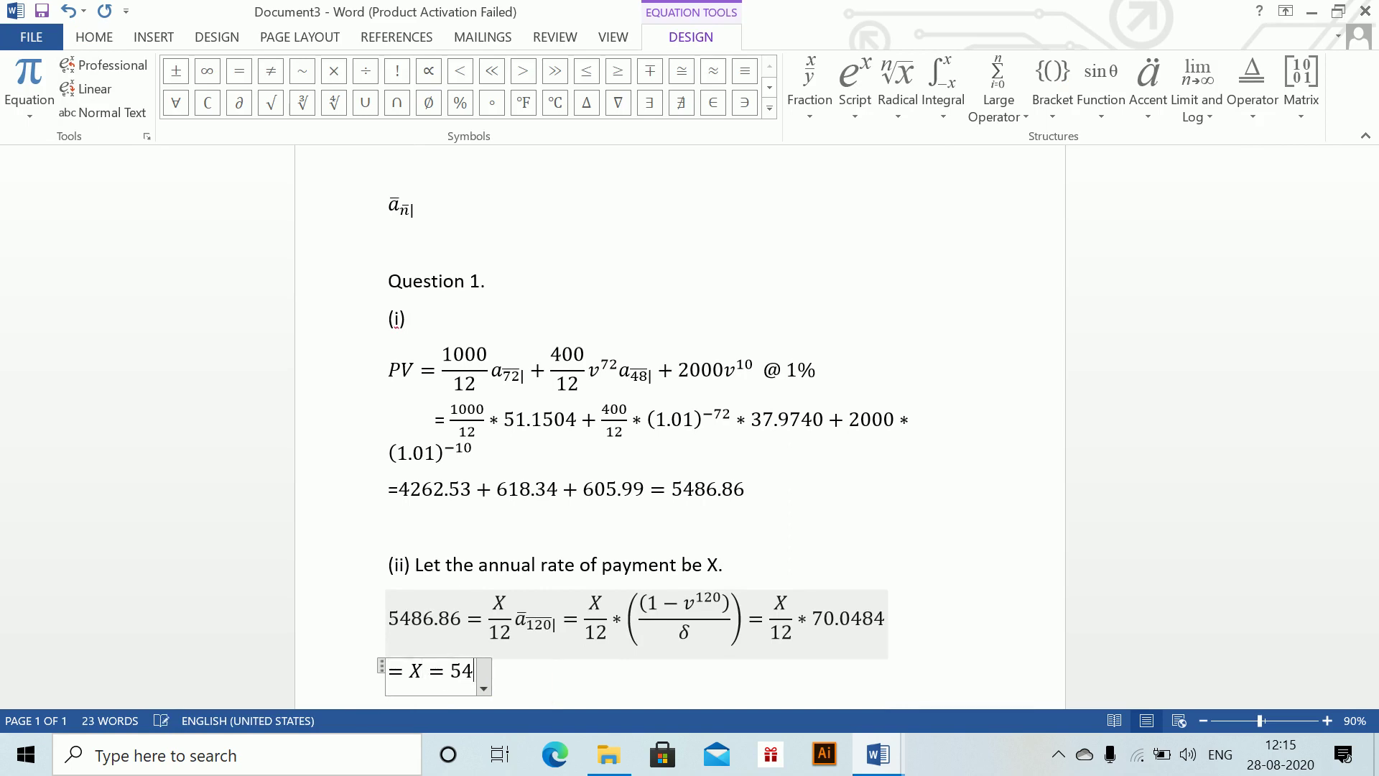
text(86.86/4)
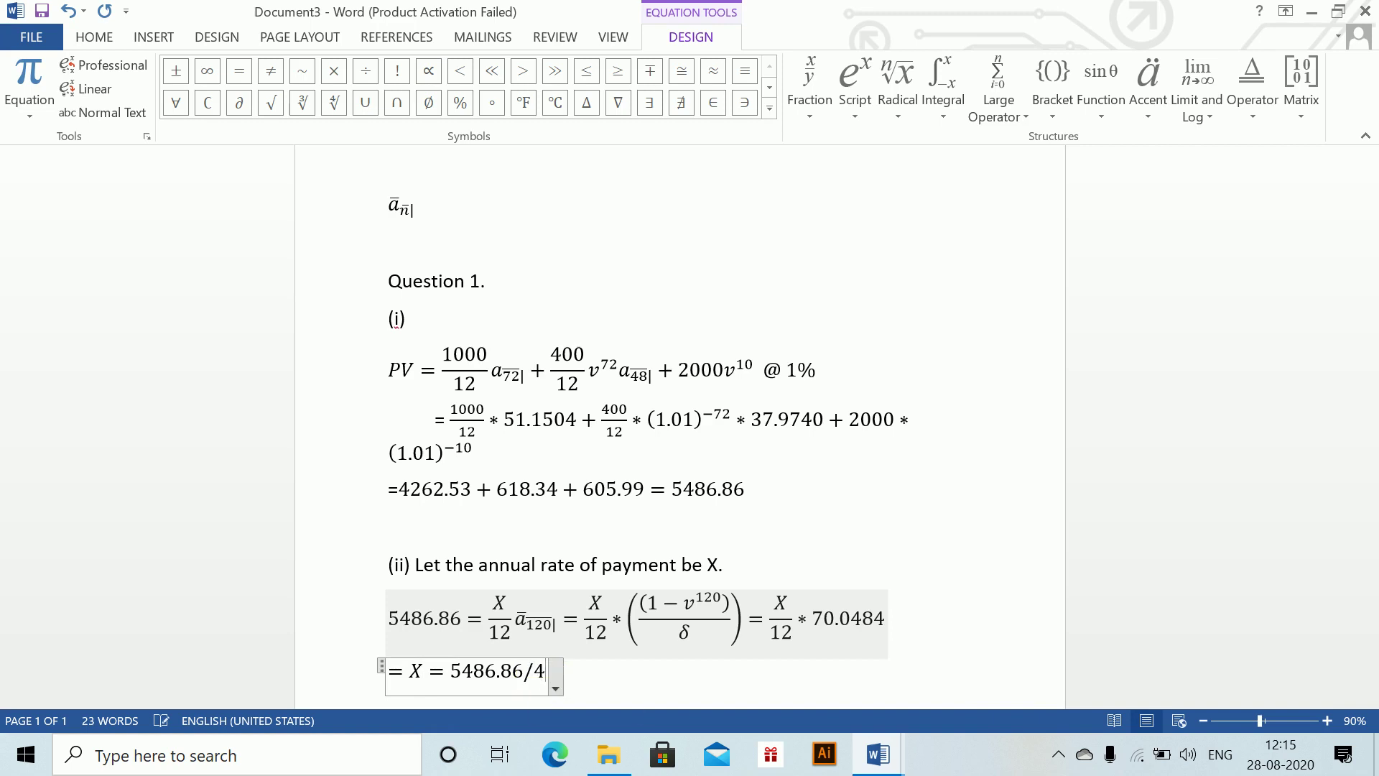
key(BackSpace)
text(70.0484 )
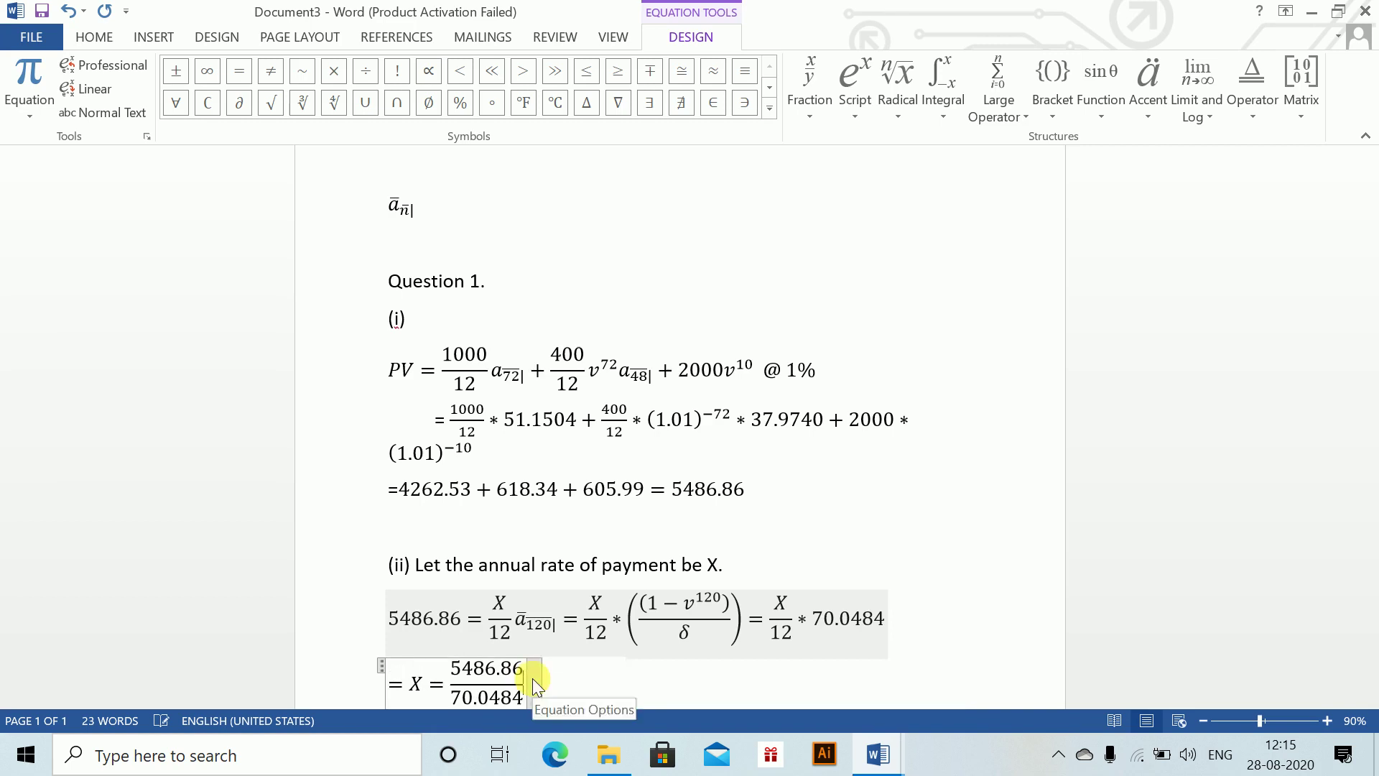
text(=)
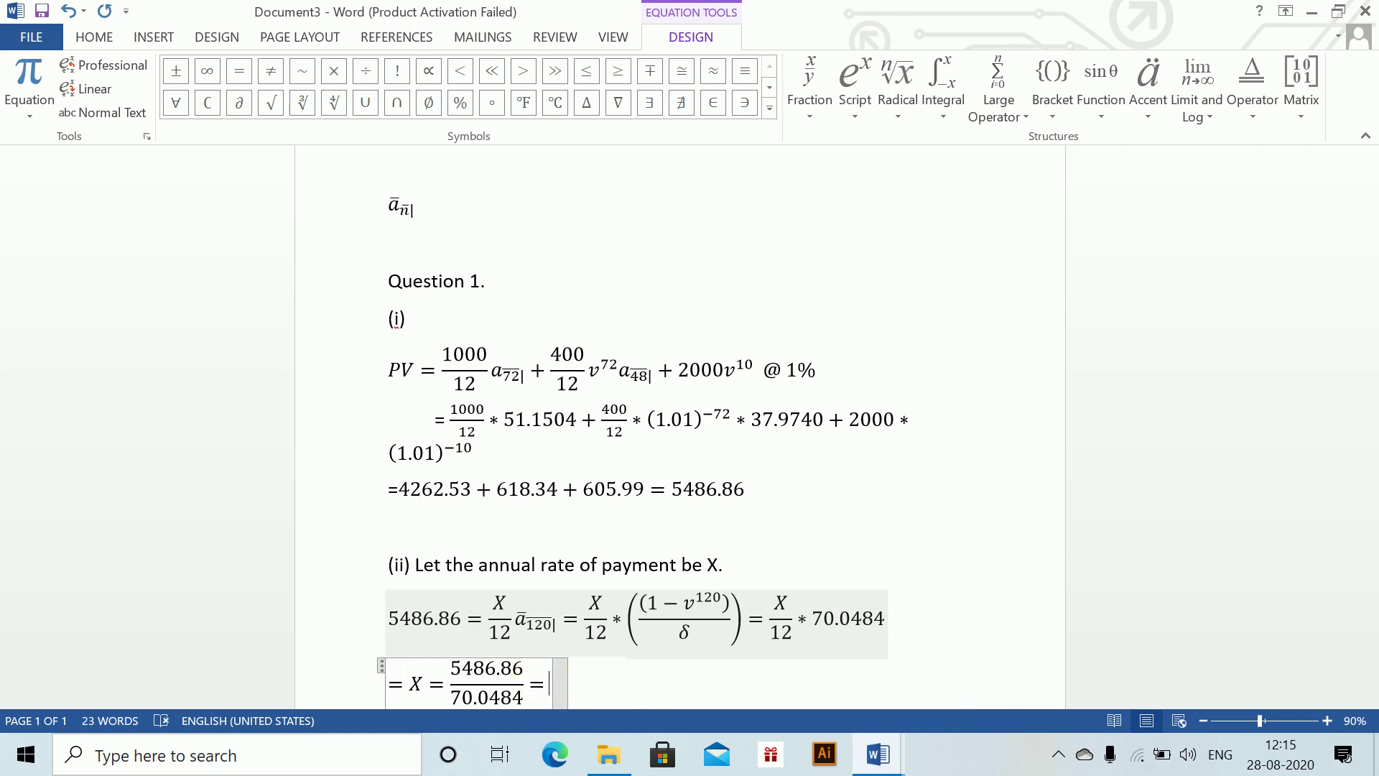
key(ctrl+shift+Left)
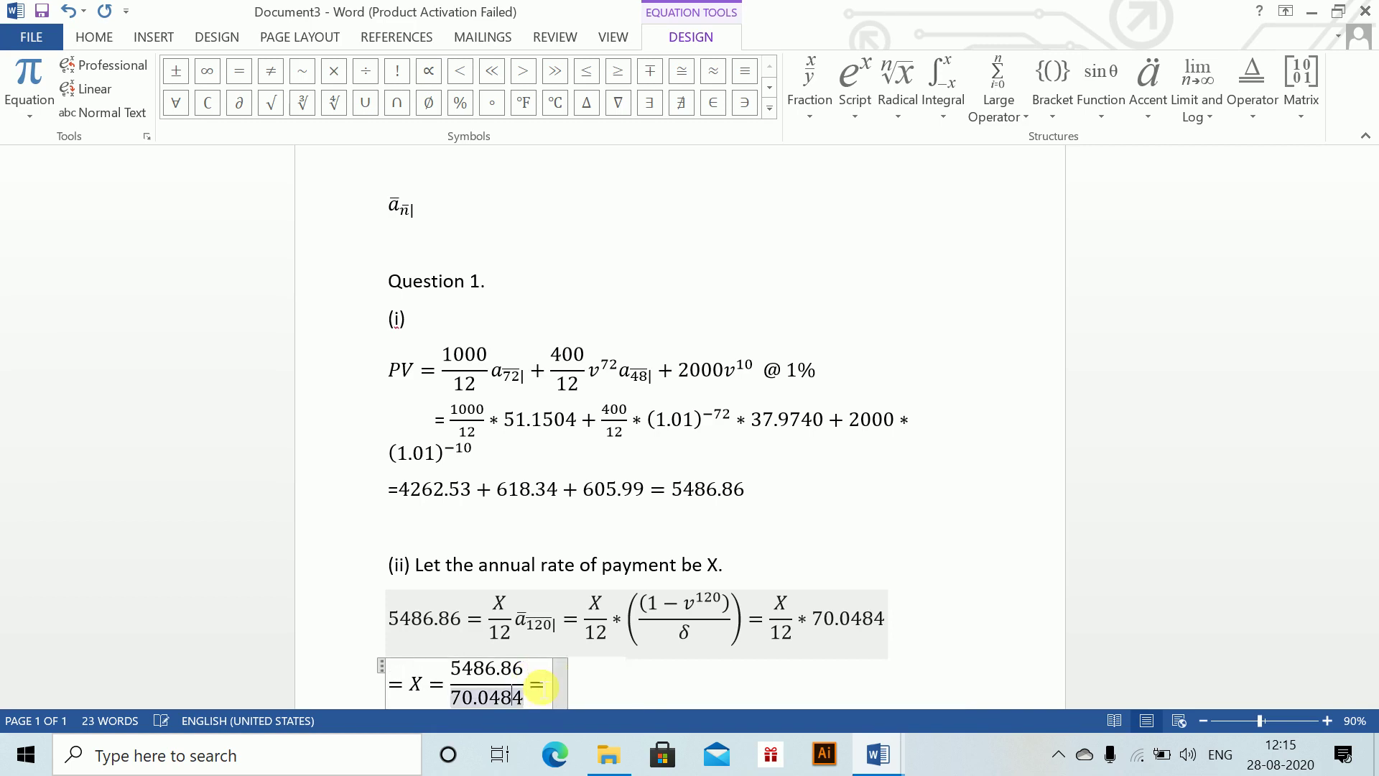
double_click(524, 672)
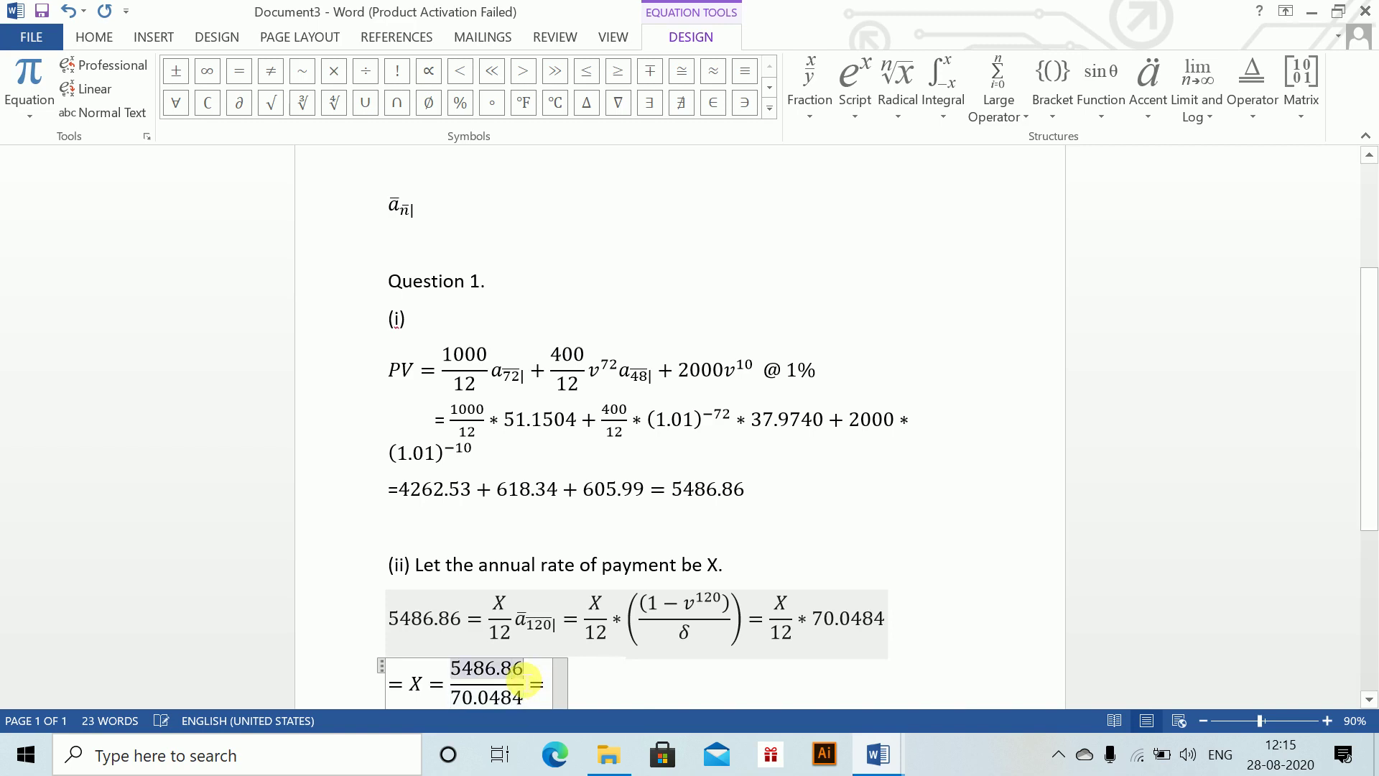
text(*12)
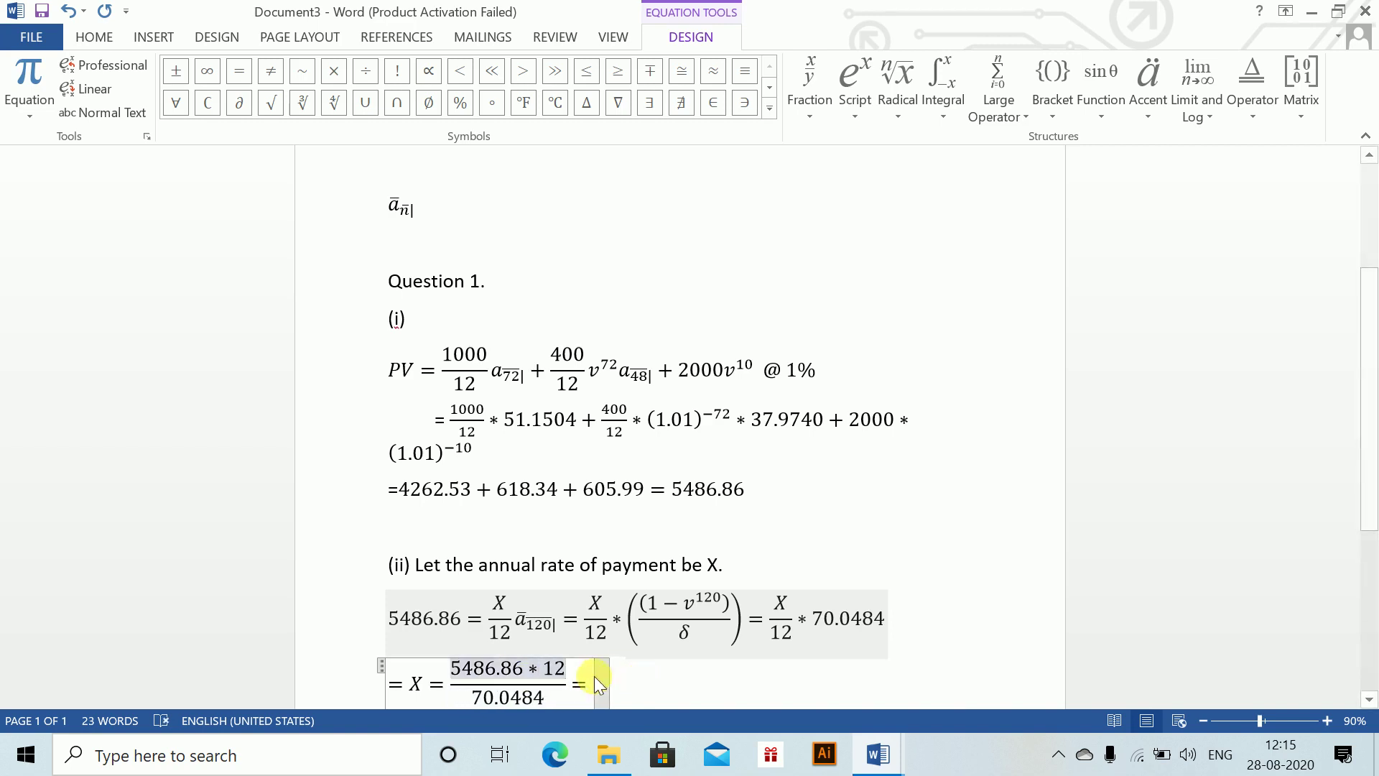
click(596, 682)
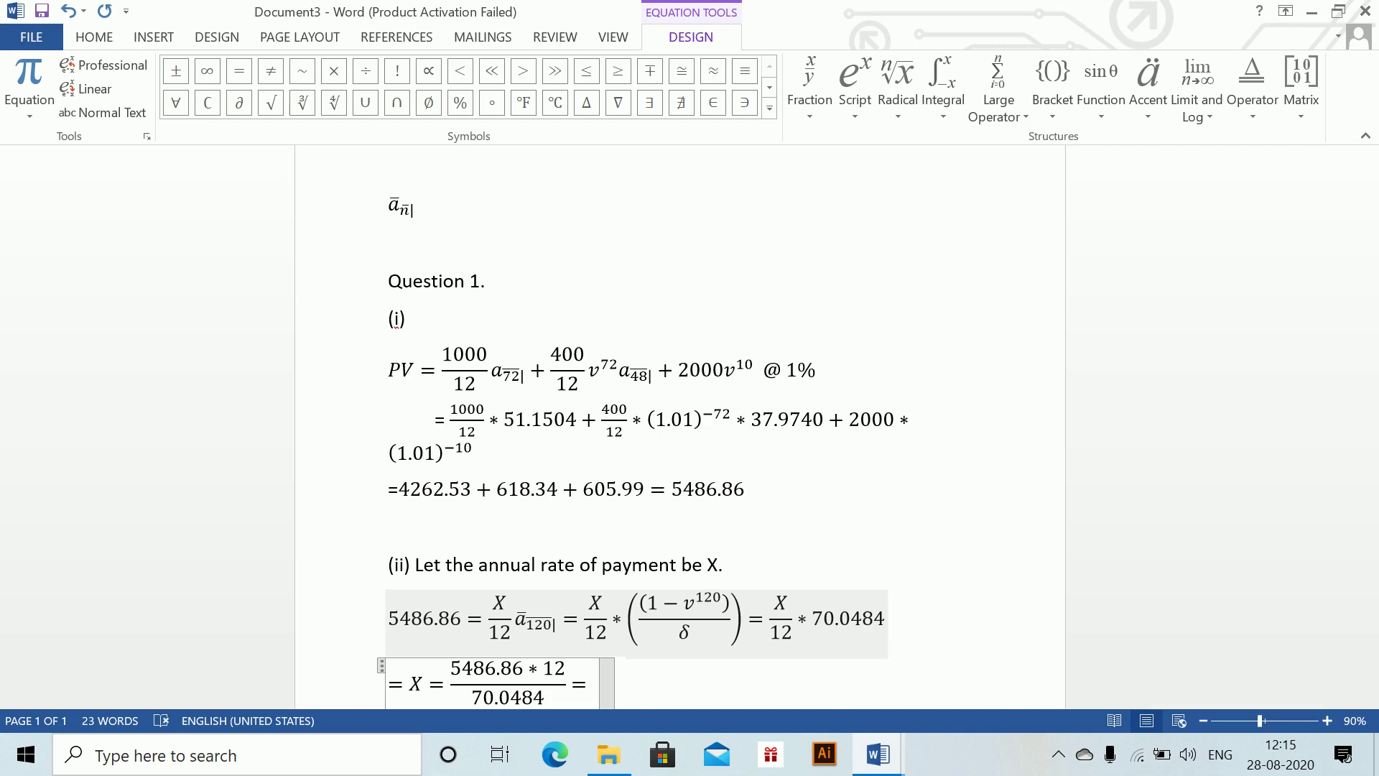
text(939.)
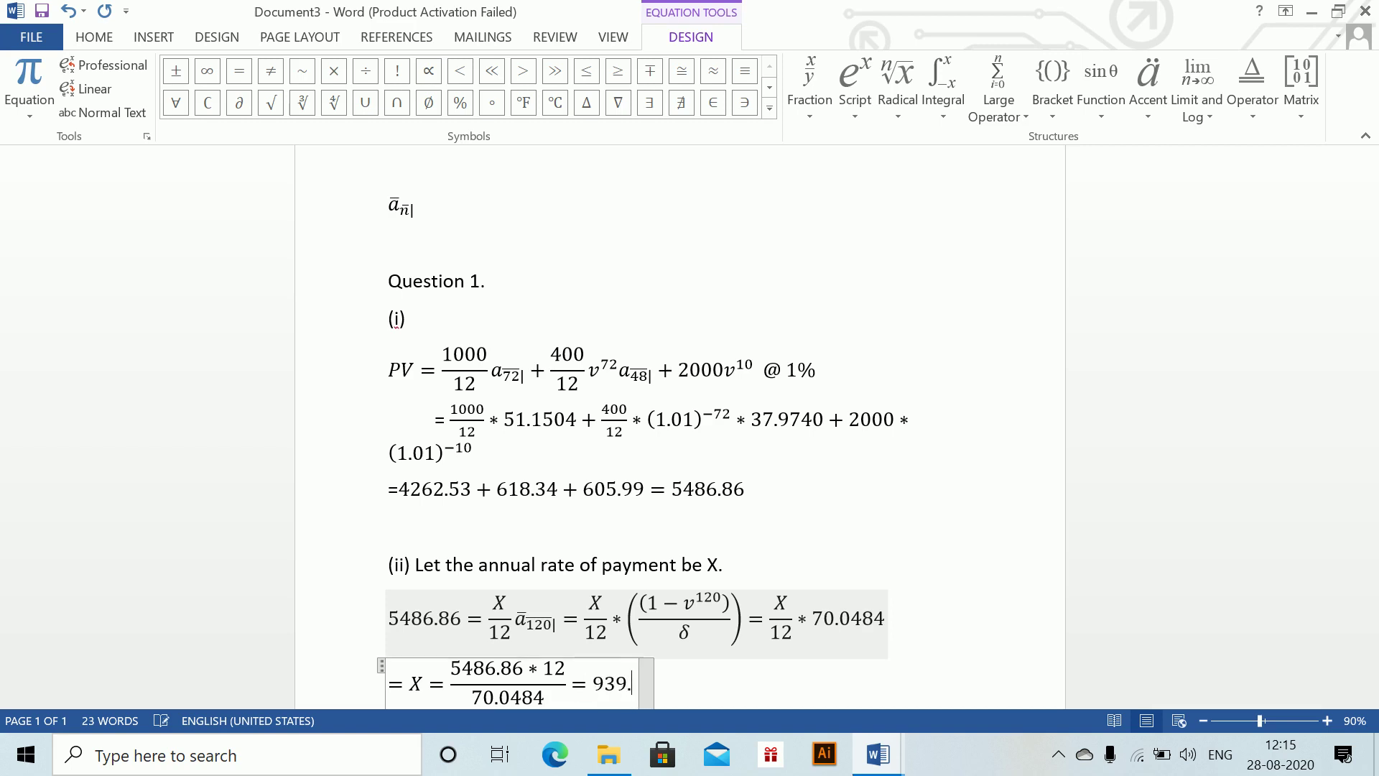
text(95)
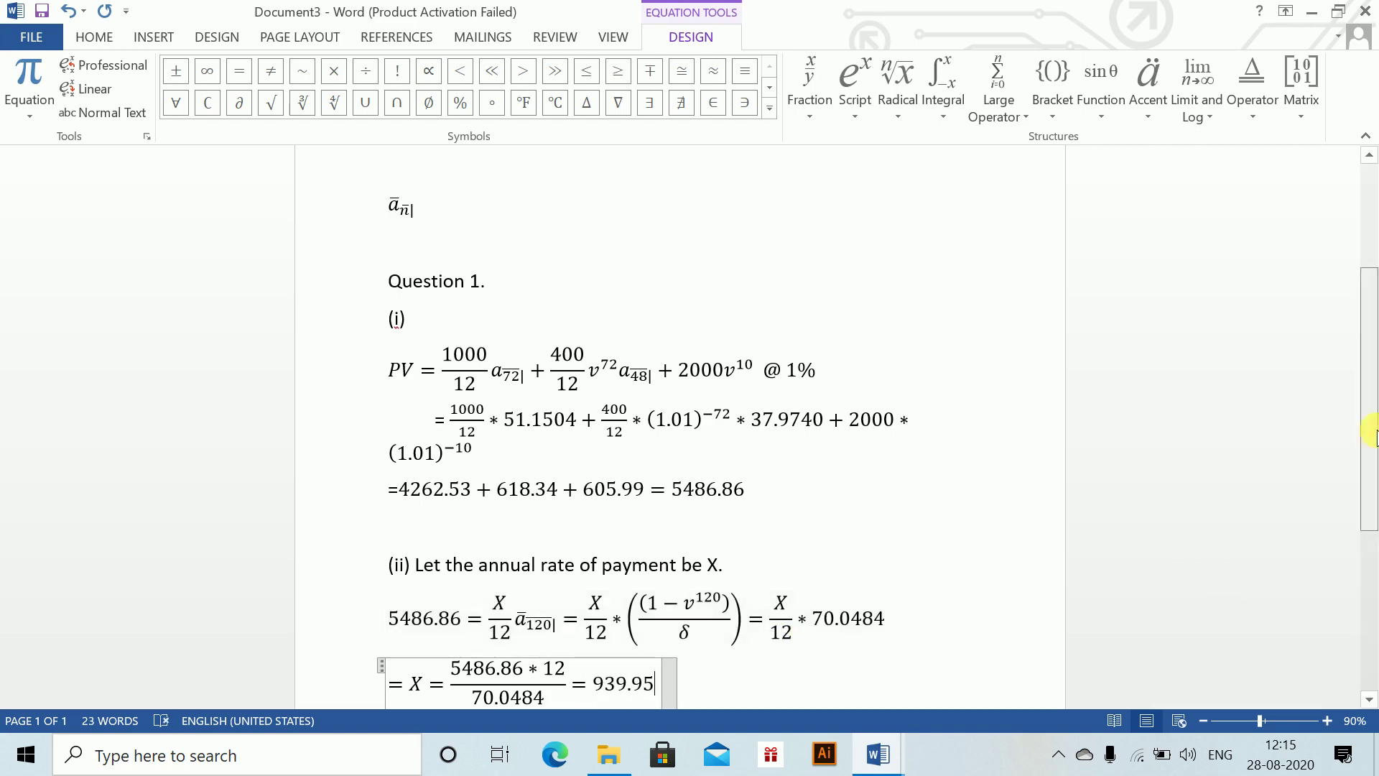
drag(1367, 424, 1373, 503)
Step: Begin the '(iii' label on a new line below the equation
click(873, 533)
key(Return)
text((iii)
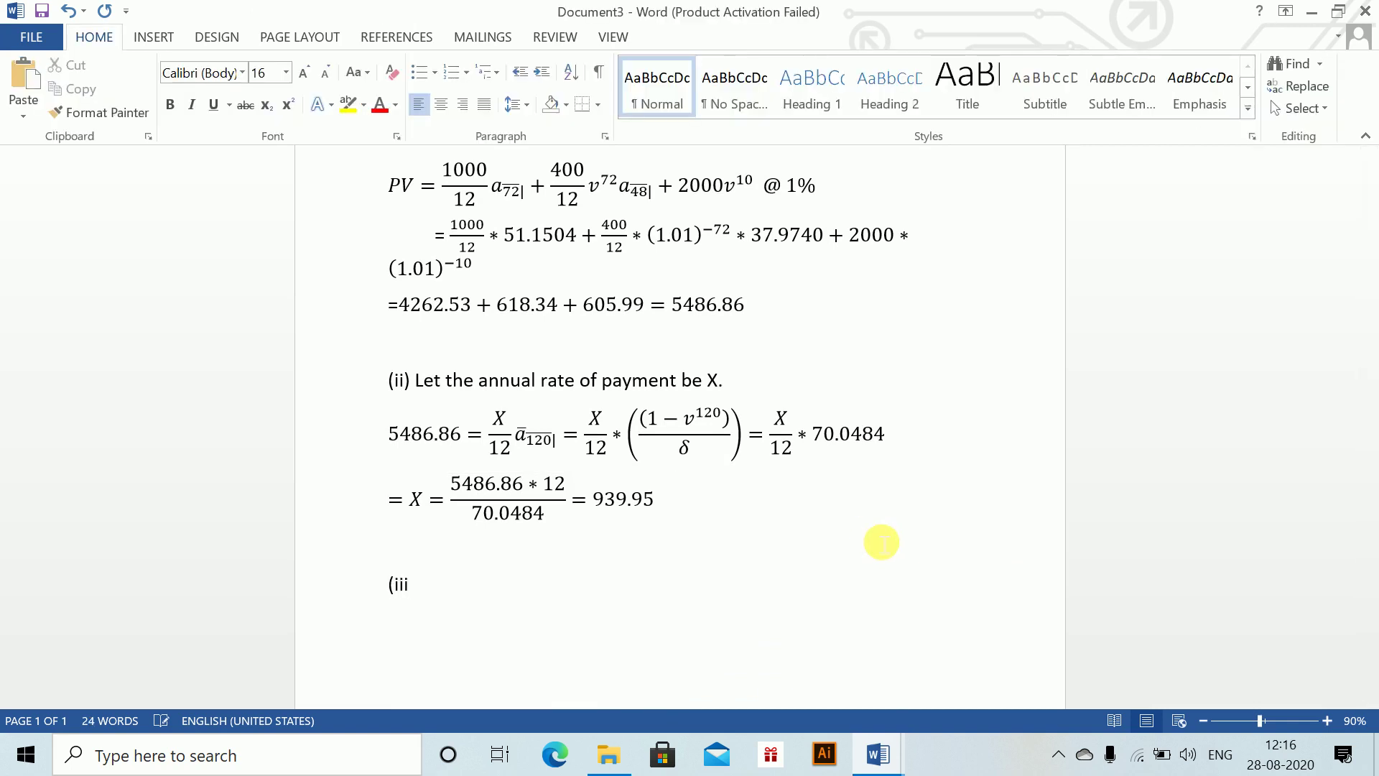
Step: Reread question (iii) in the Template document, then add an empty line under (iii)
key(alt+Tab)
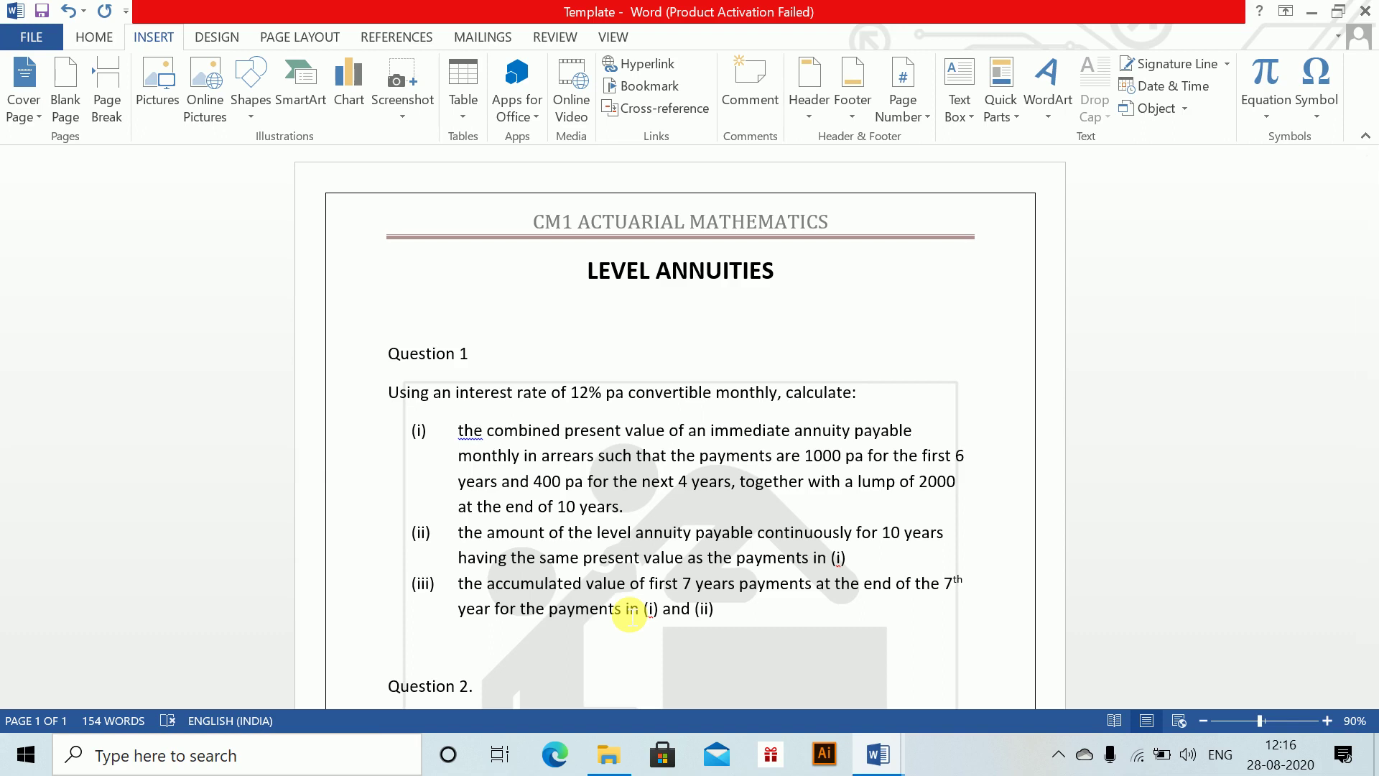
key(alt+Tab)
key(Return)
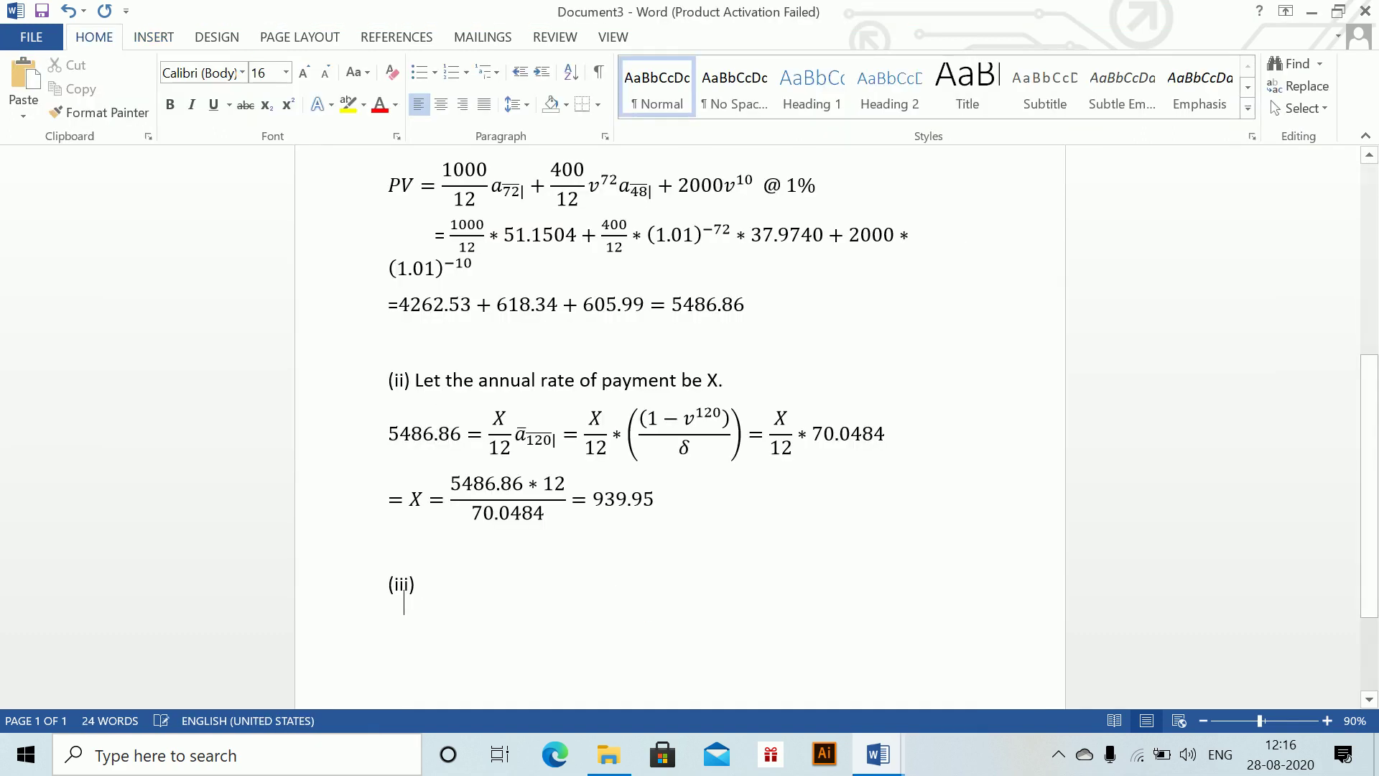
Step: Type AV and start the equation (1+i)^84 (1000/12 ∗ a₇₂
text(AV =)
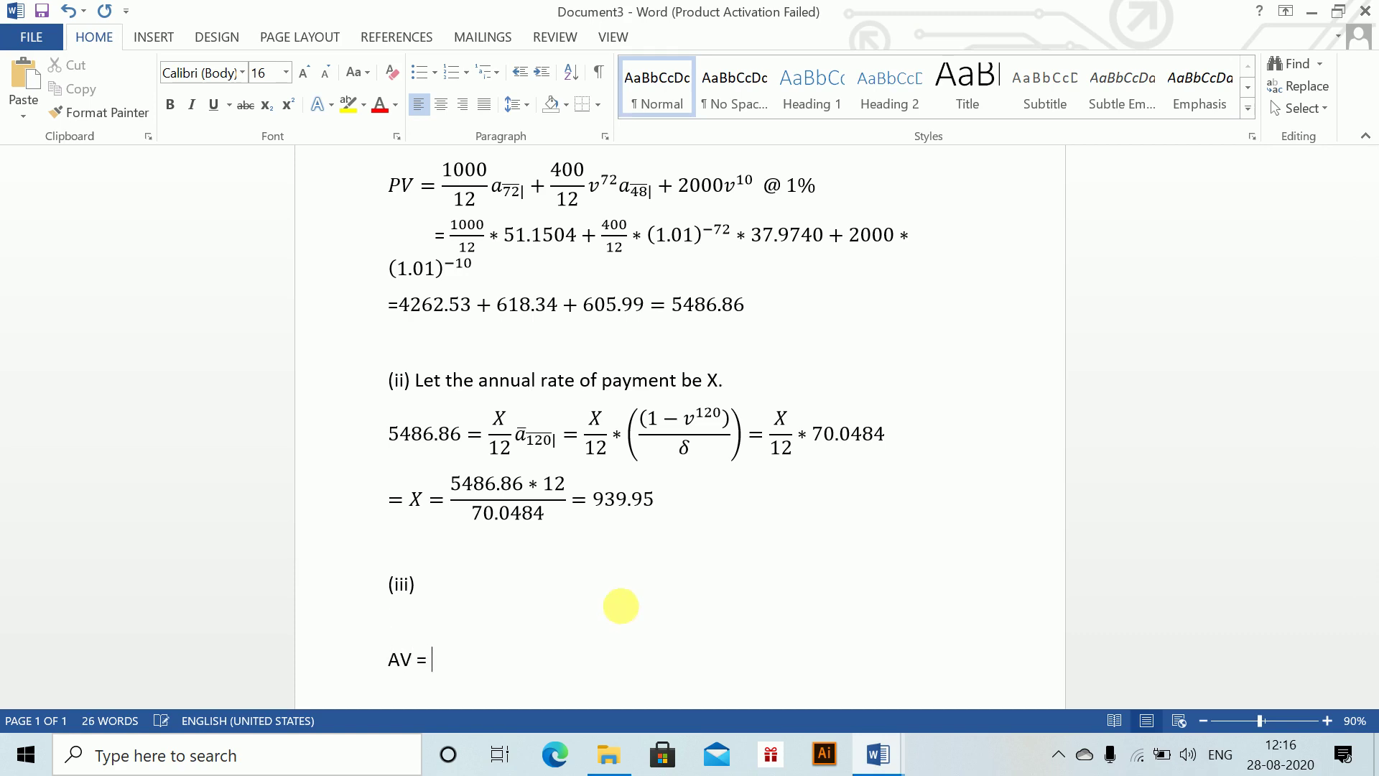
key(alt+equal)
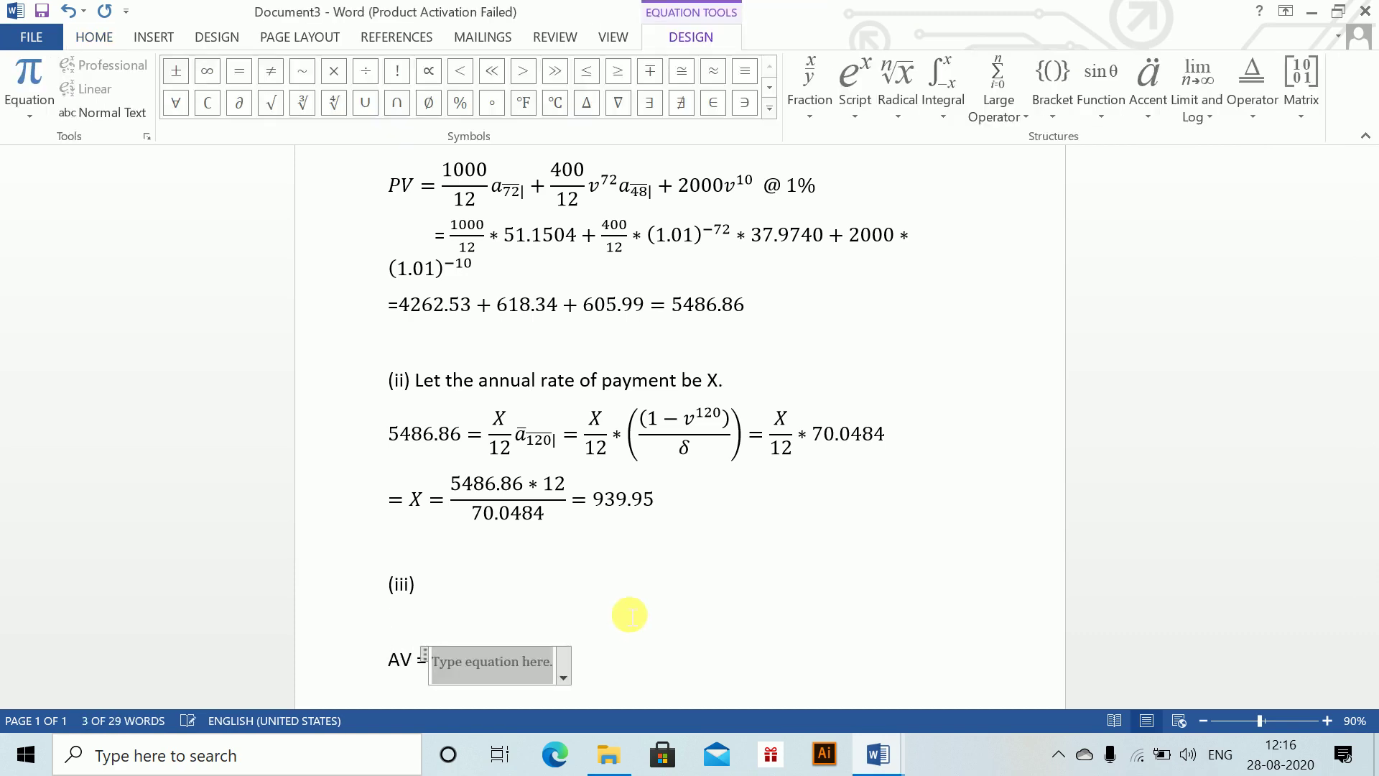
text((1)
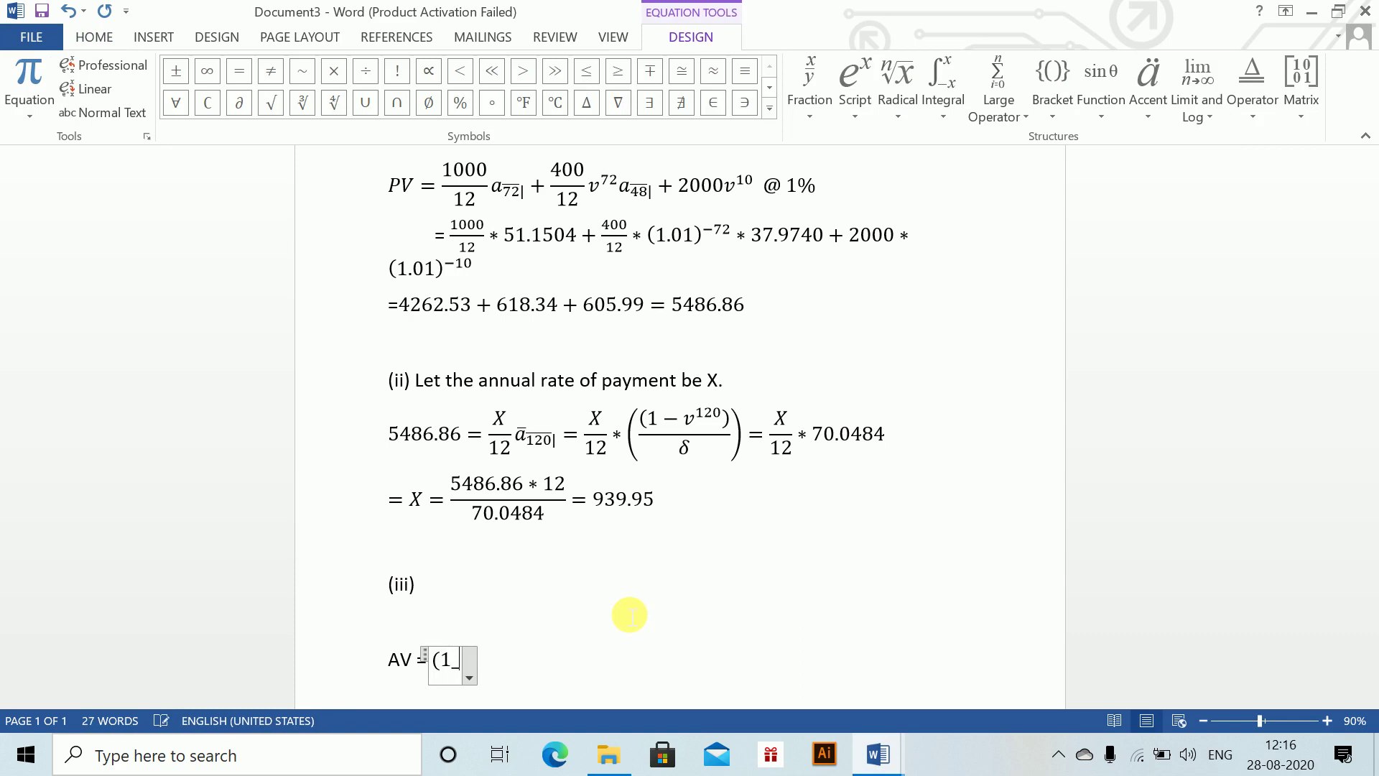
text( + i)^84 (100/12)
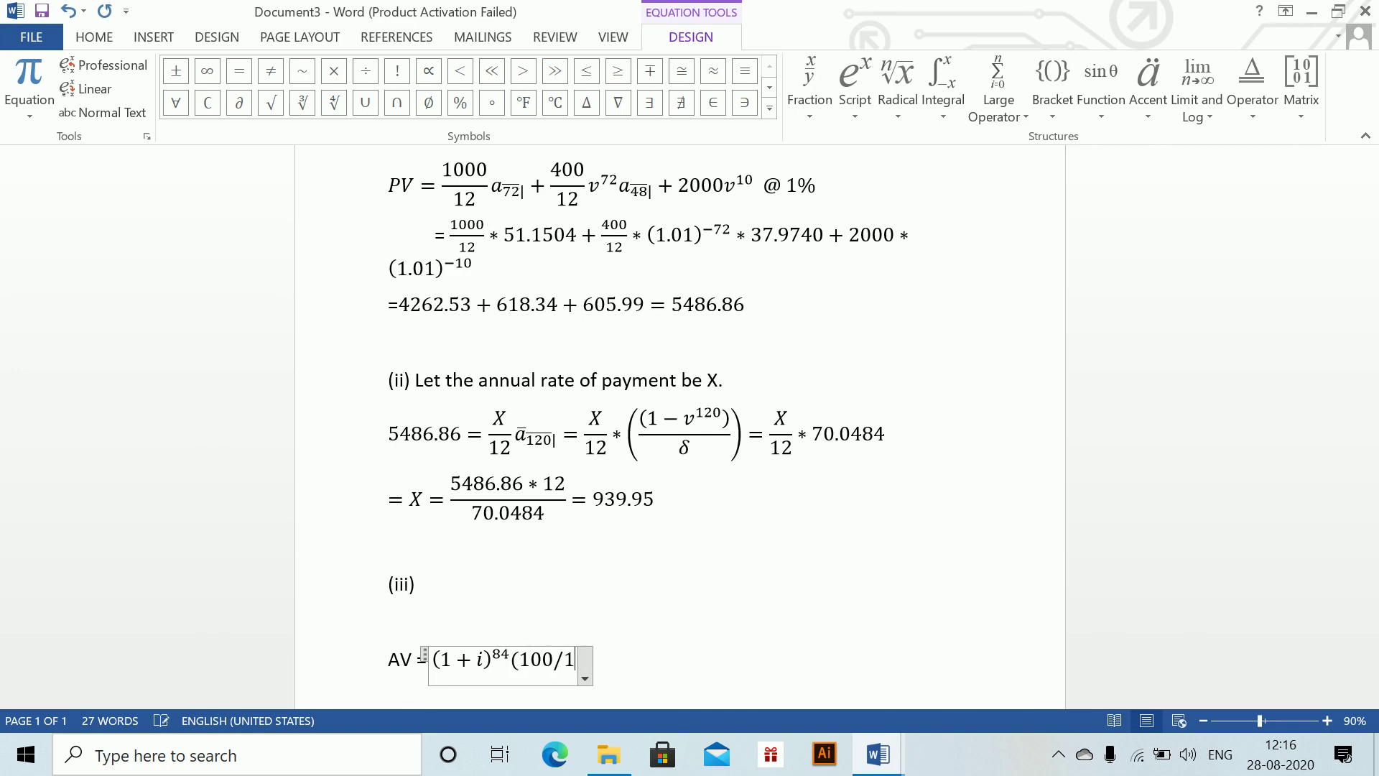
key(Left)
key(Left)
key(Left)
key(Left)
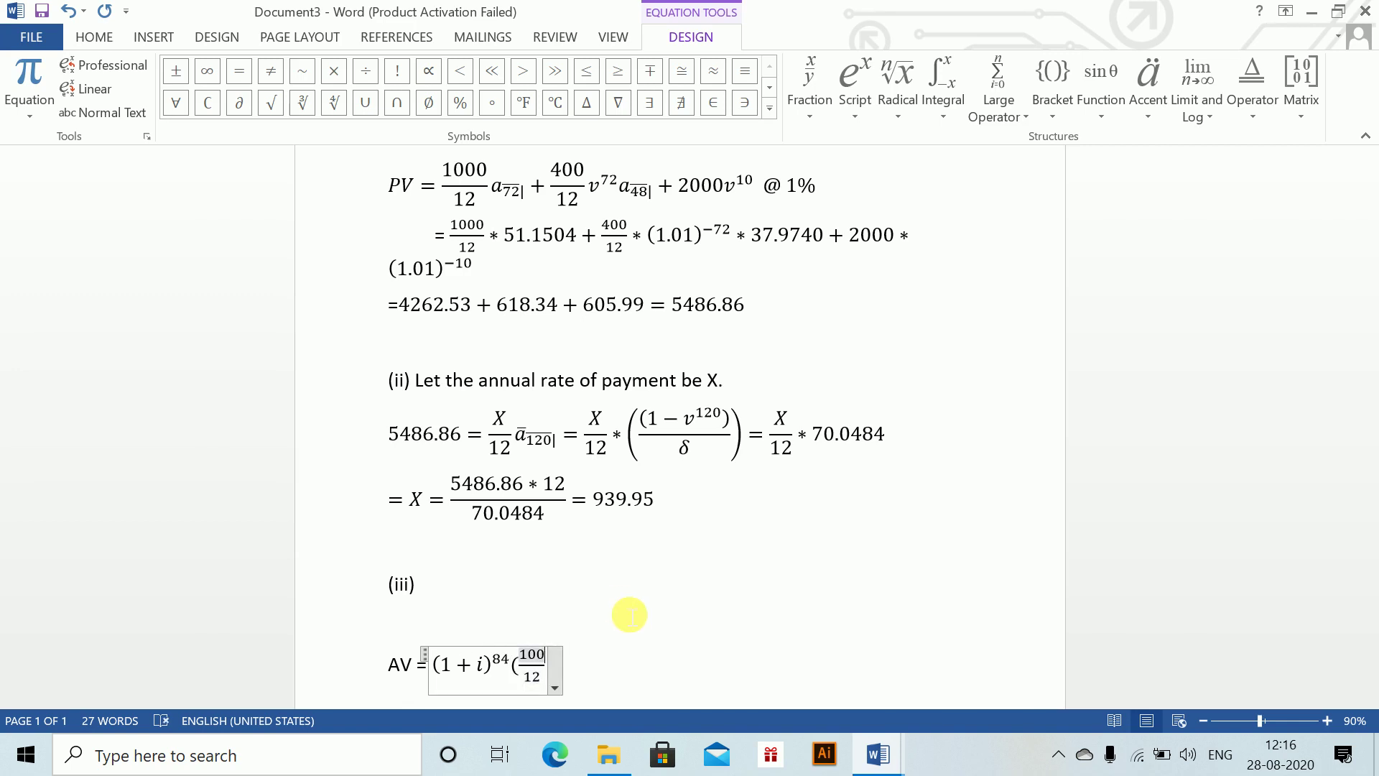
text(0)
key(Right)
key(Right)
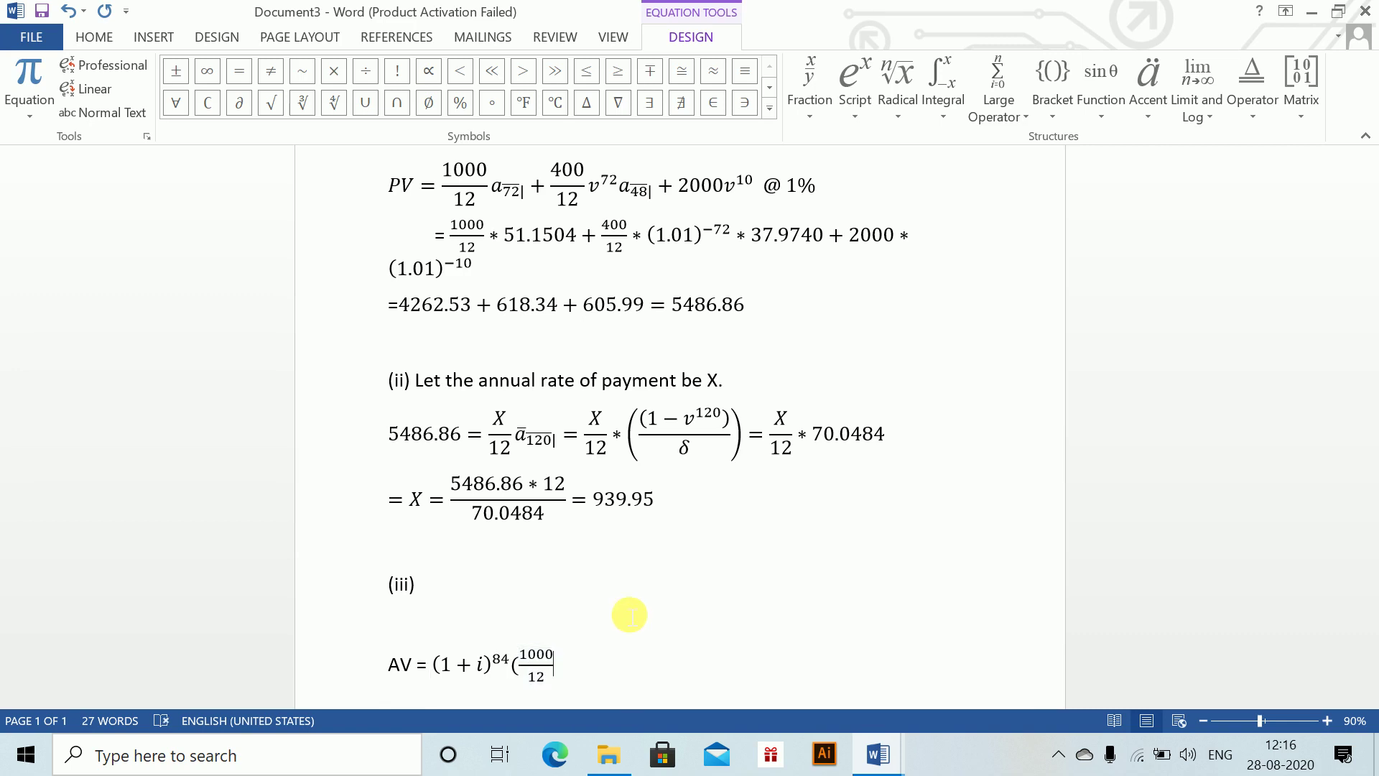
text(*)
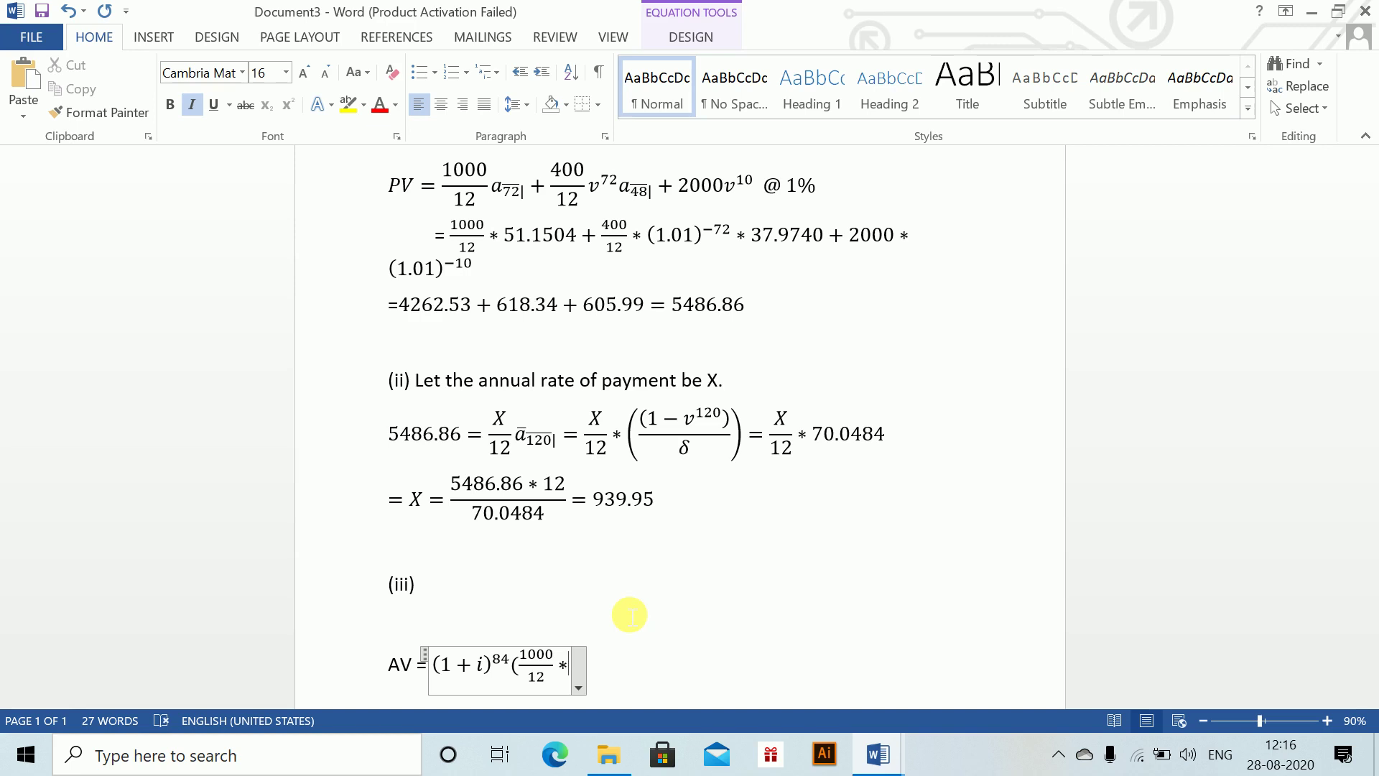
key(ctrl+v)
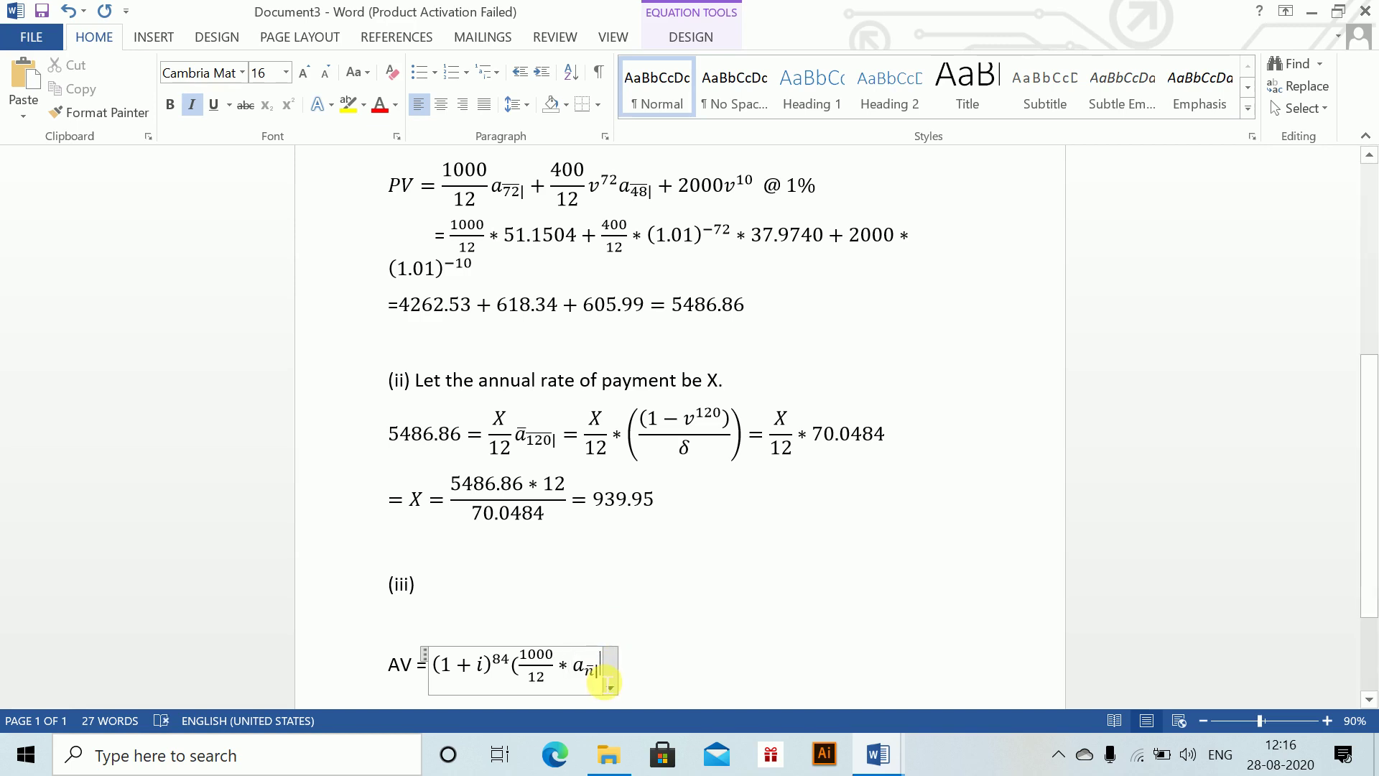
key(shift+Left)
text(7)
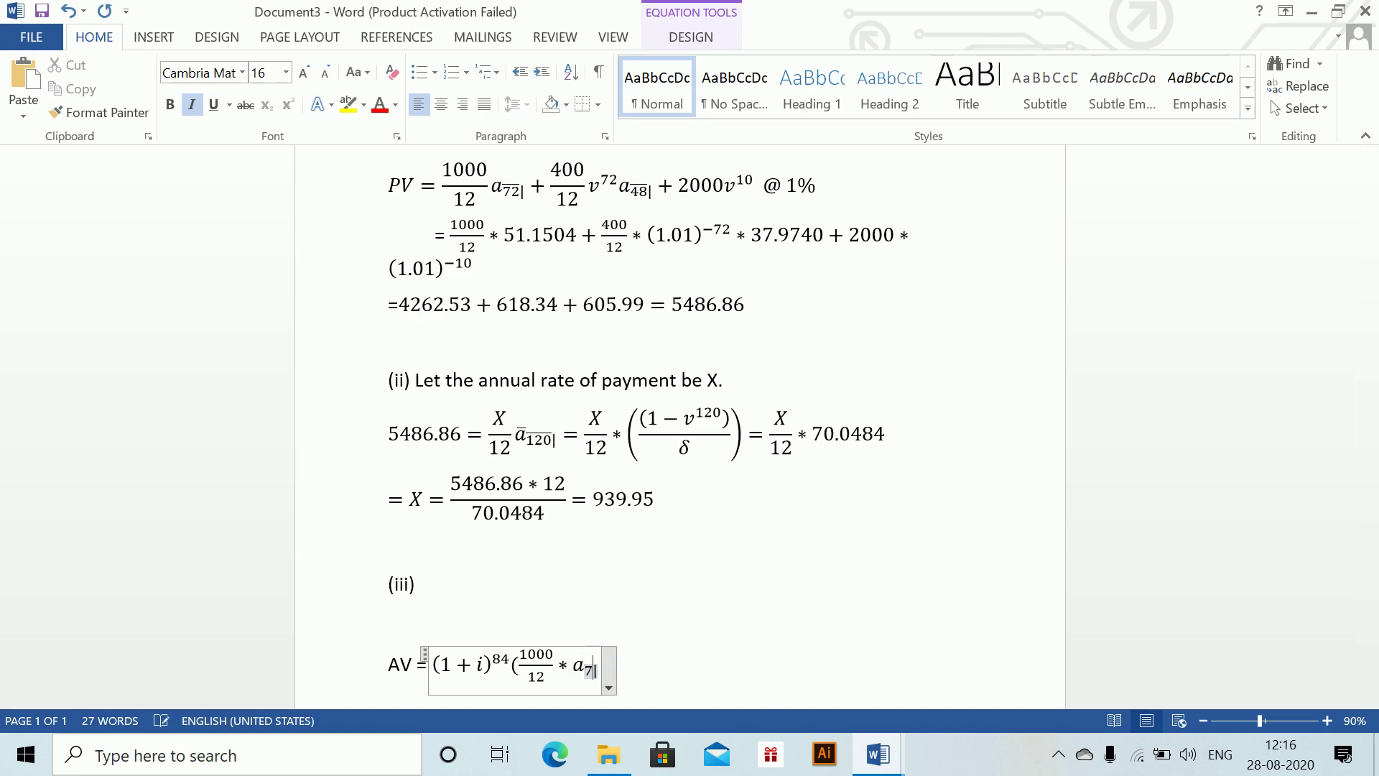
text(2)
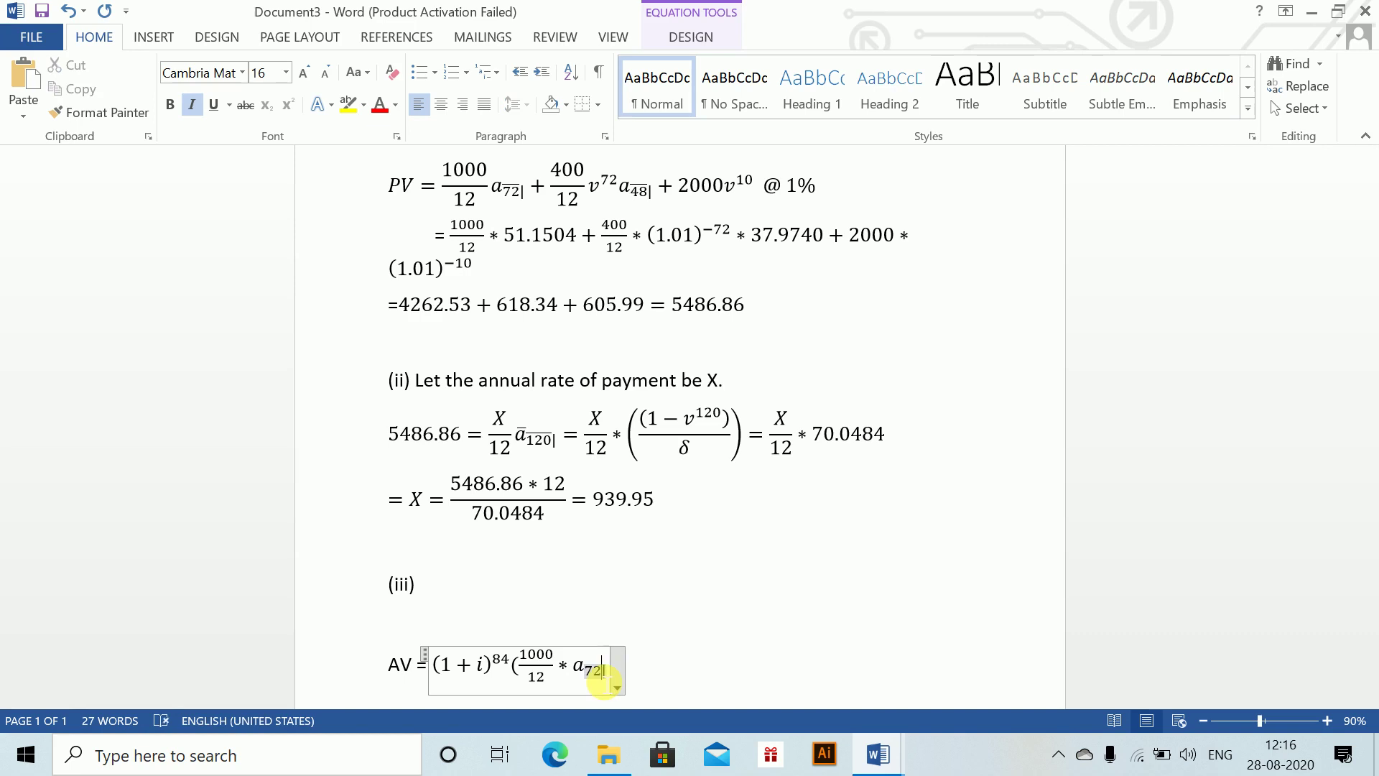
text(()
key(BackSpace)
key(Right)
key(Right)
Step: Add + 400/12 v⁷² a₁₂, close the bracket, and start an indented line below
text(+ i)^84(1000)
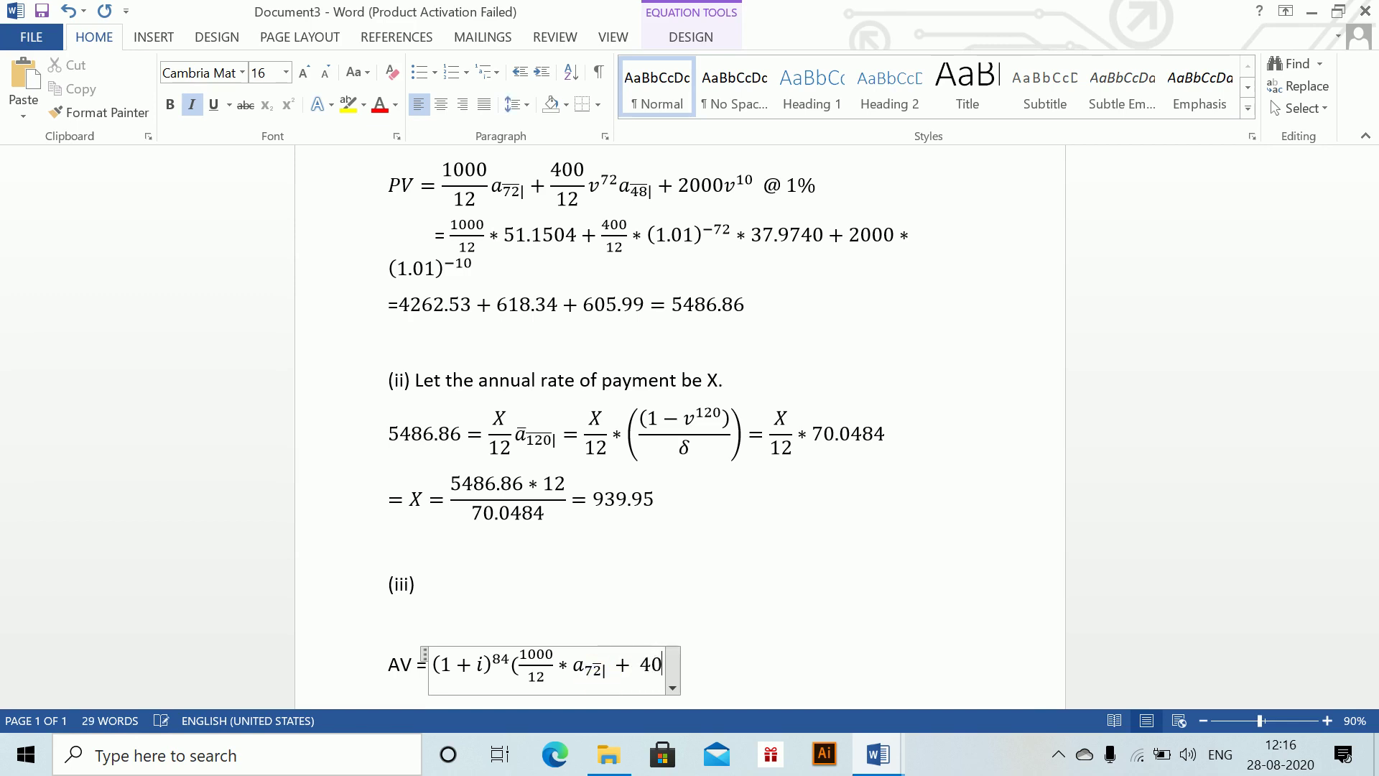
text(/12)
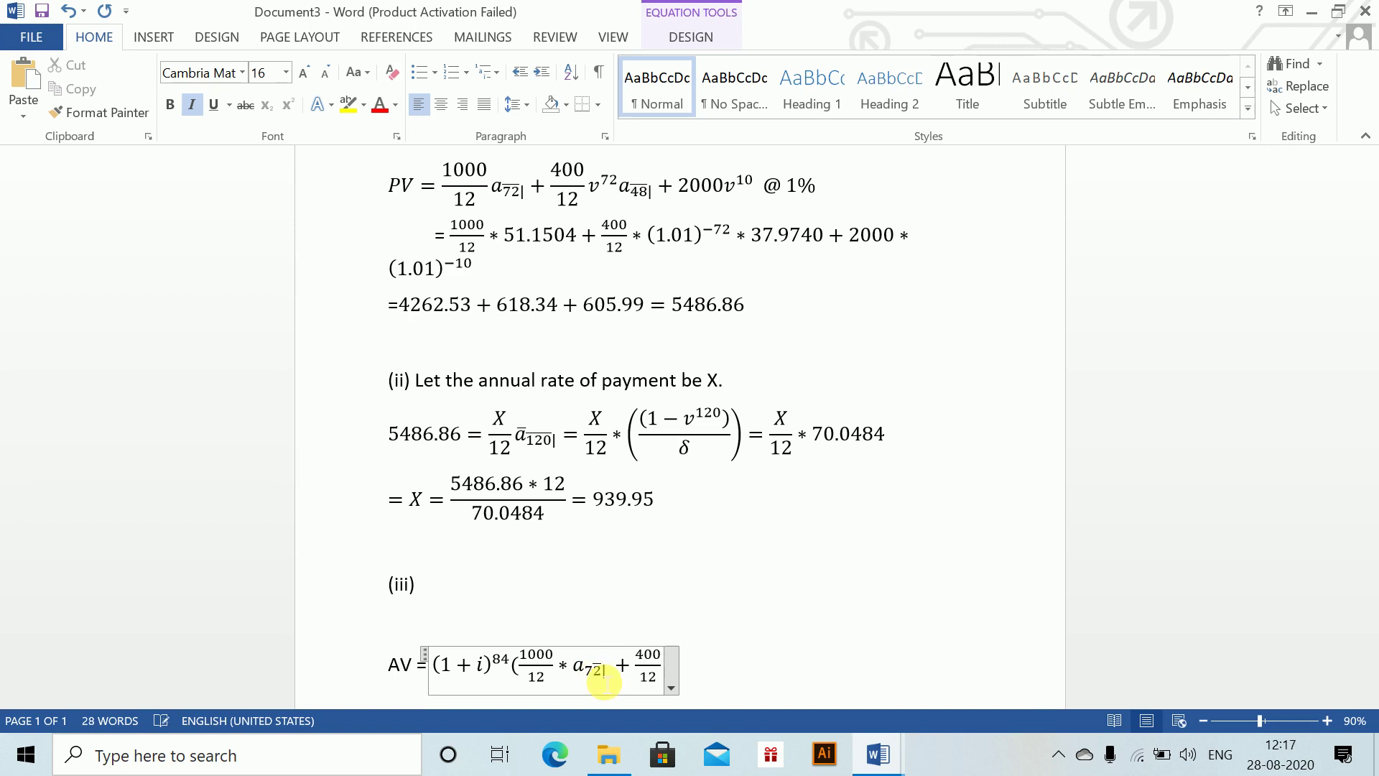
key(ctrl+v)
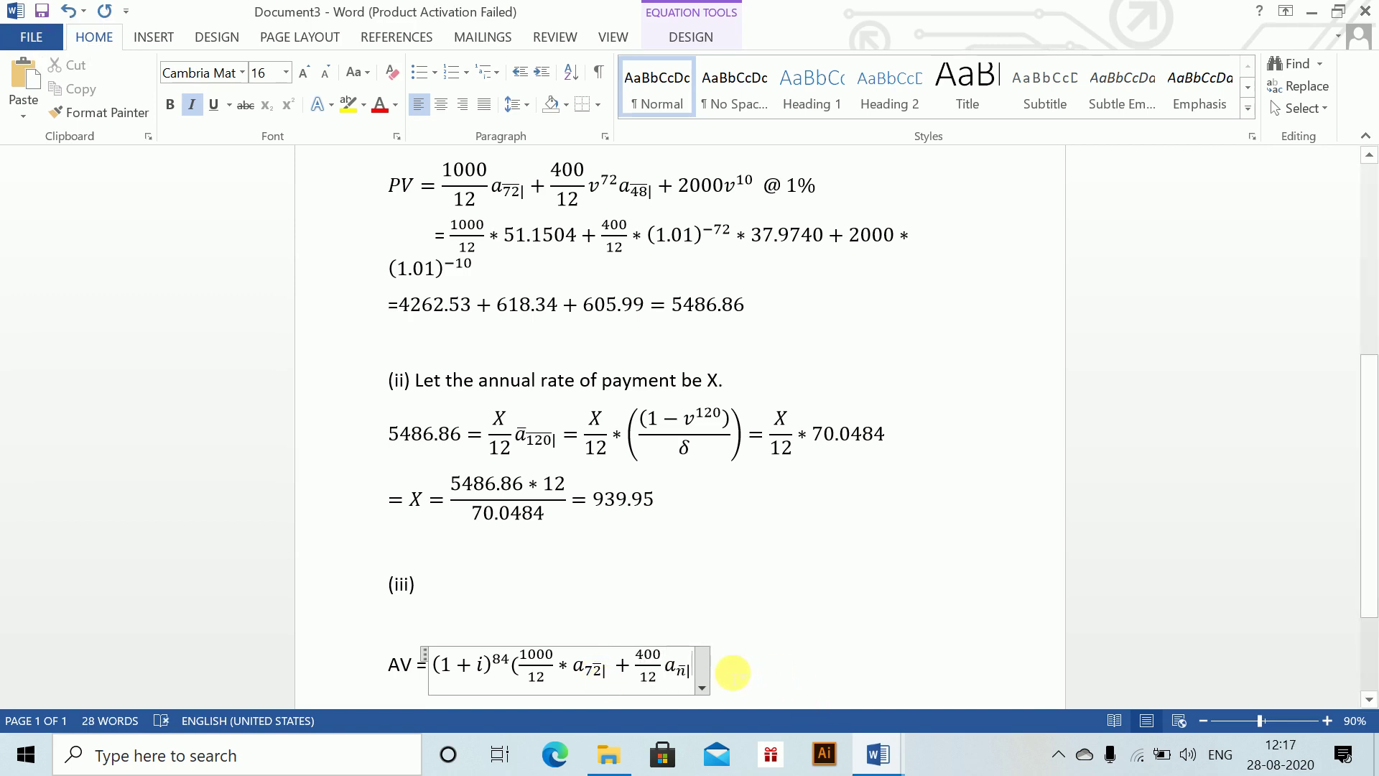
double_click(681, 674)
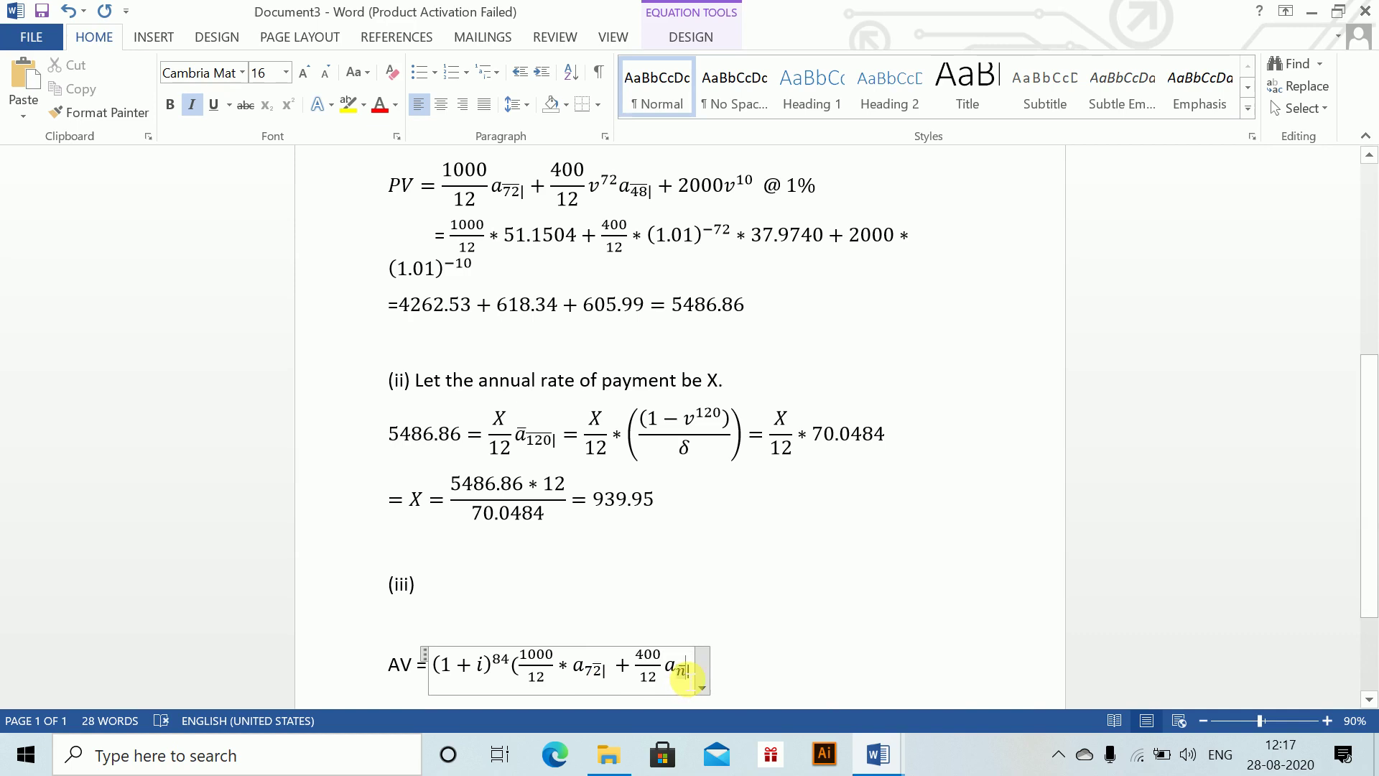
key(BackSpace)
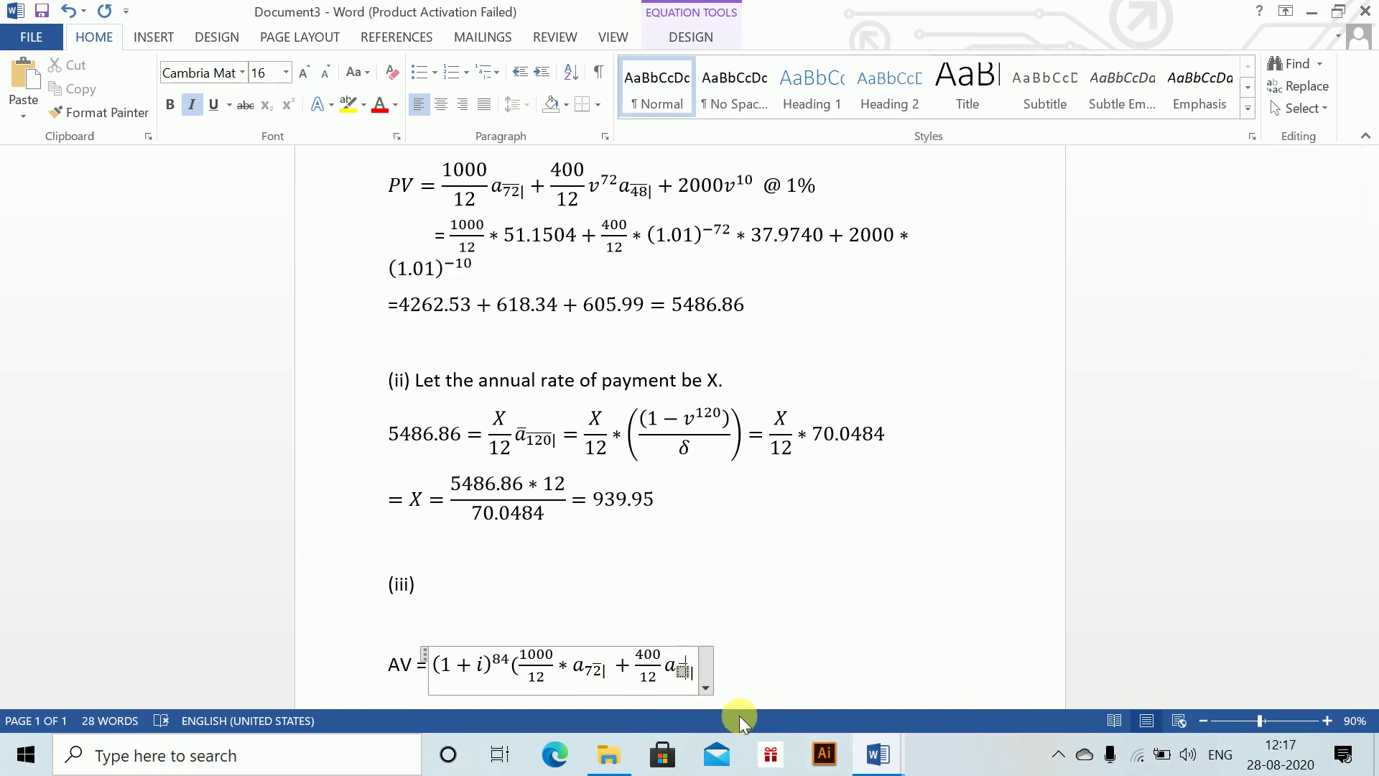
text(12)
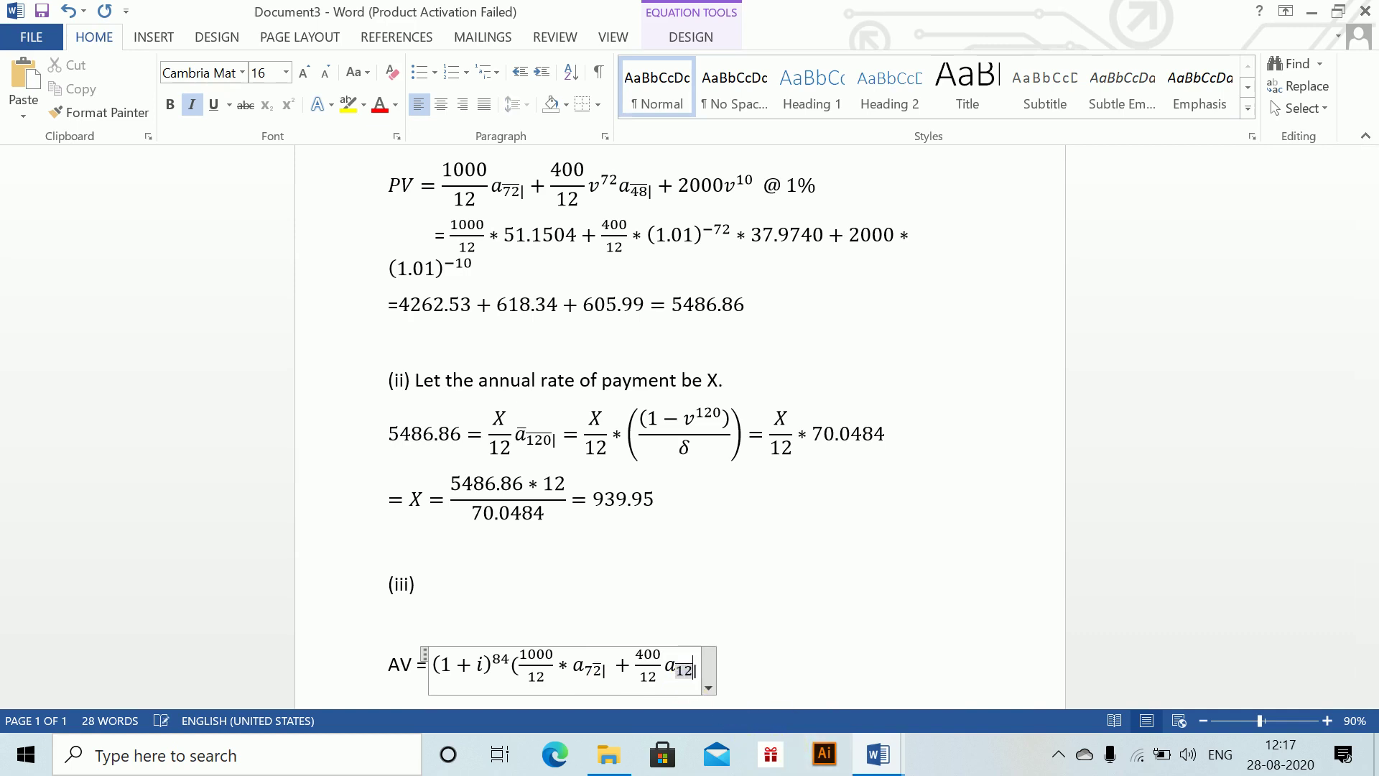
key(Left)
key(Left)
key(Left)
key(Left)
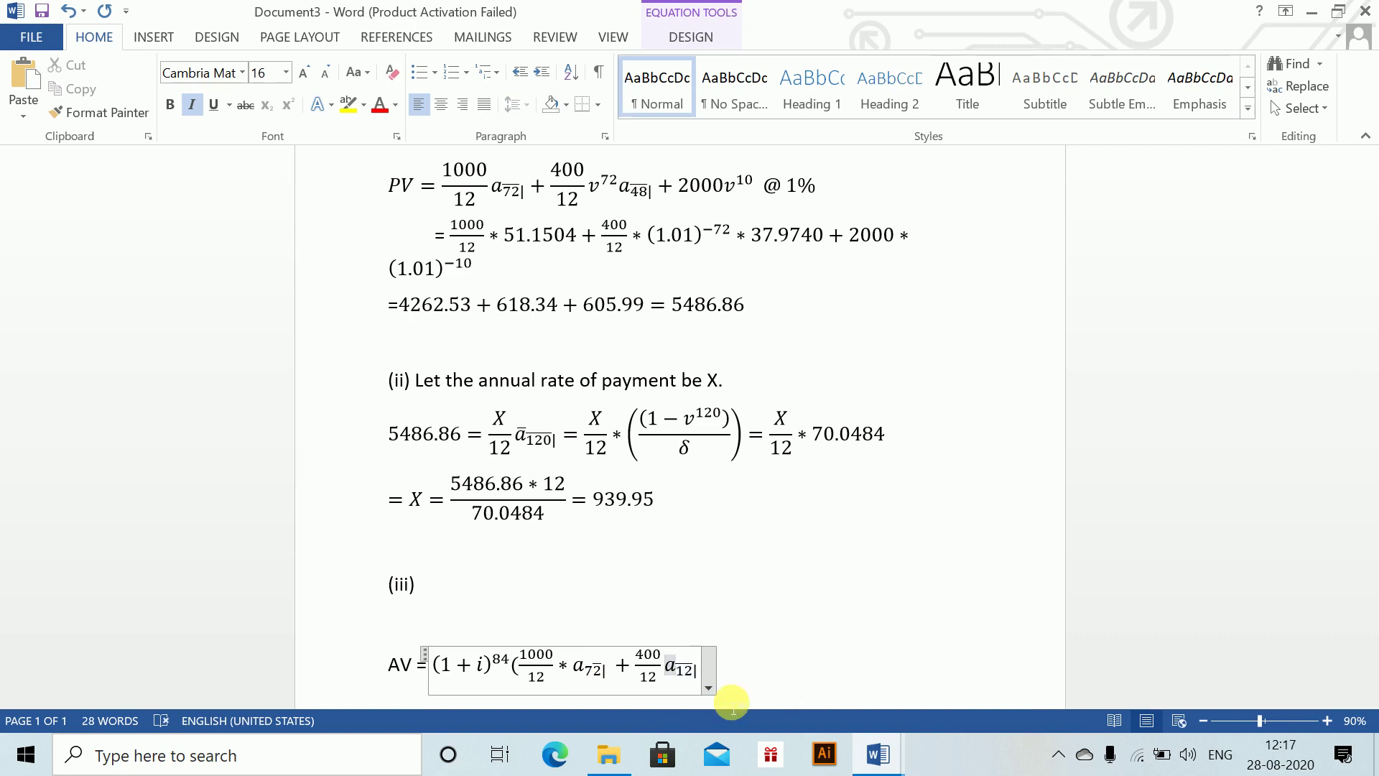
text(v^72)
key(space)
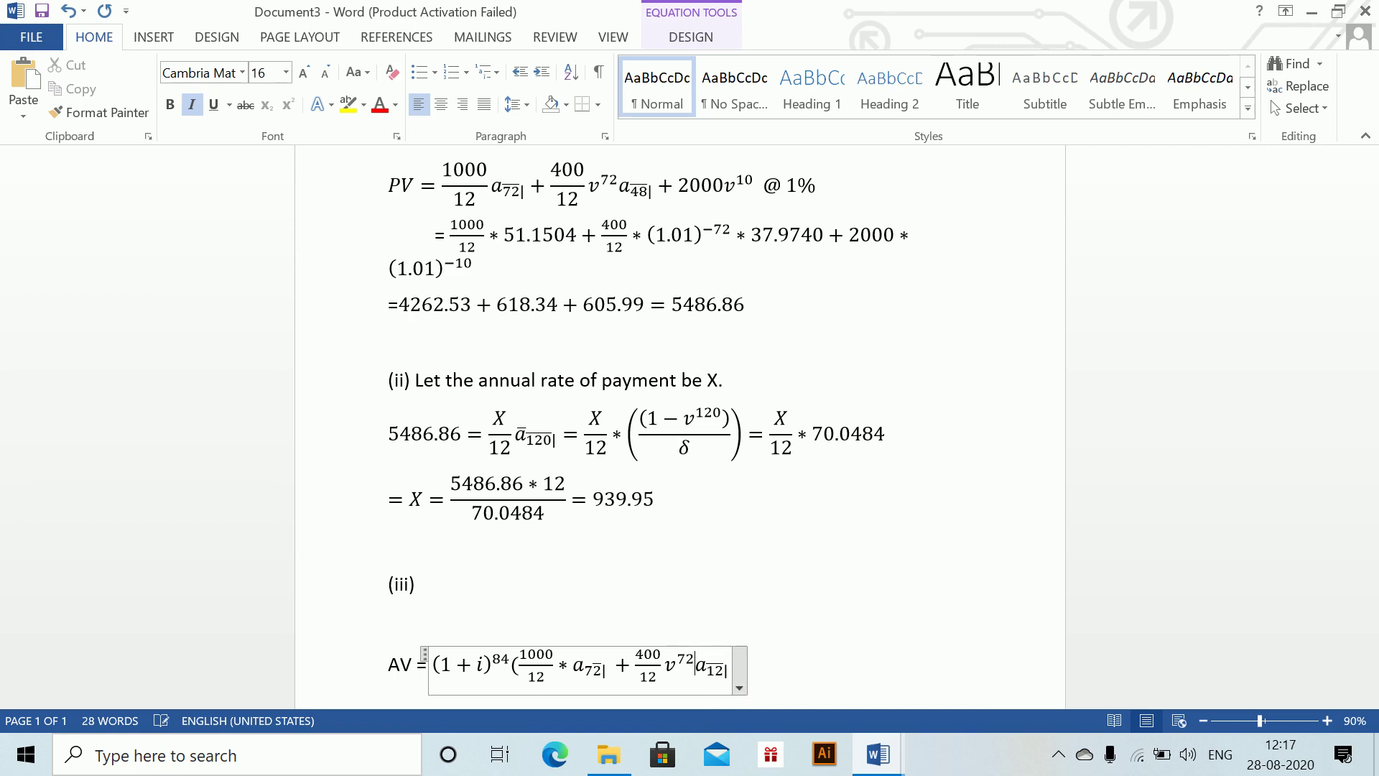
double_click(717, 670)
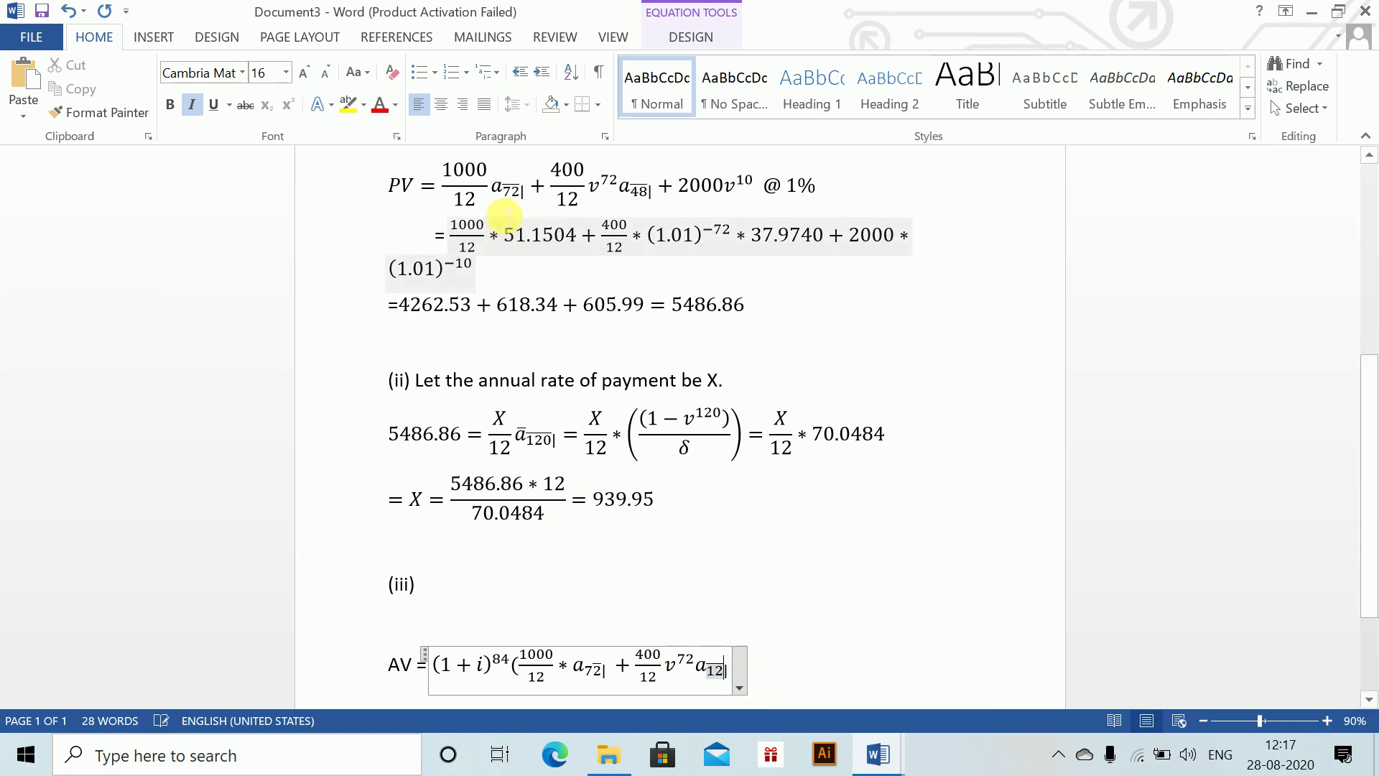
key(Right)
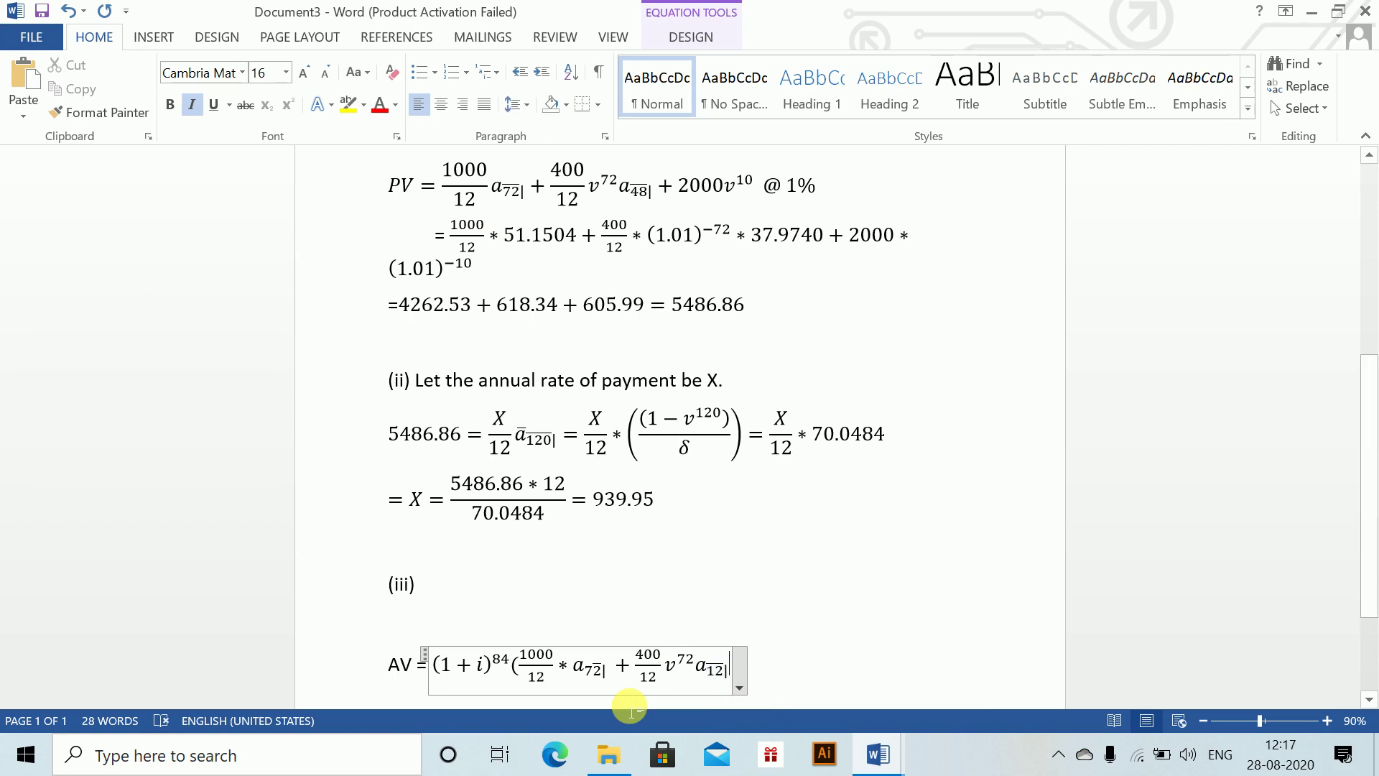
text())
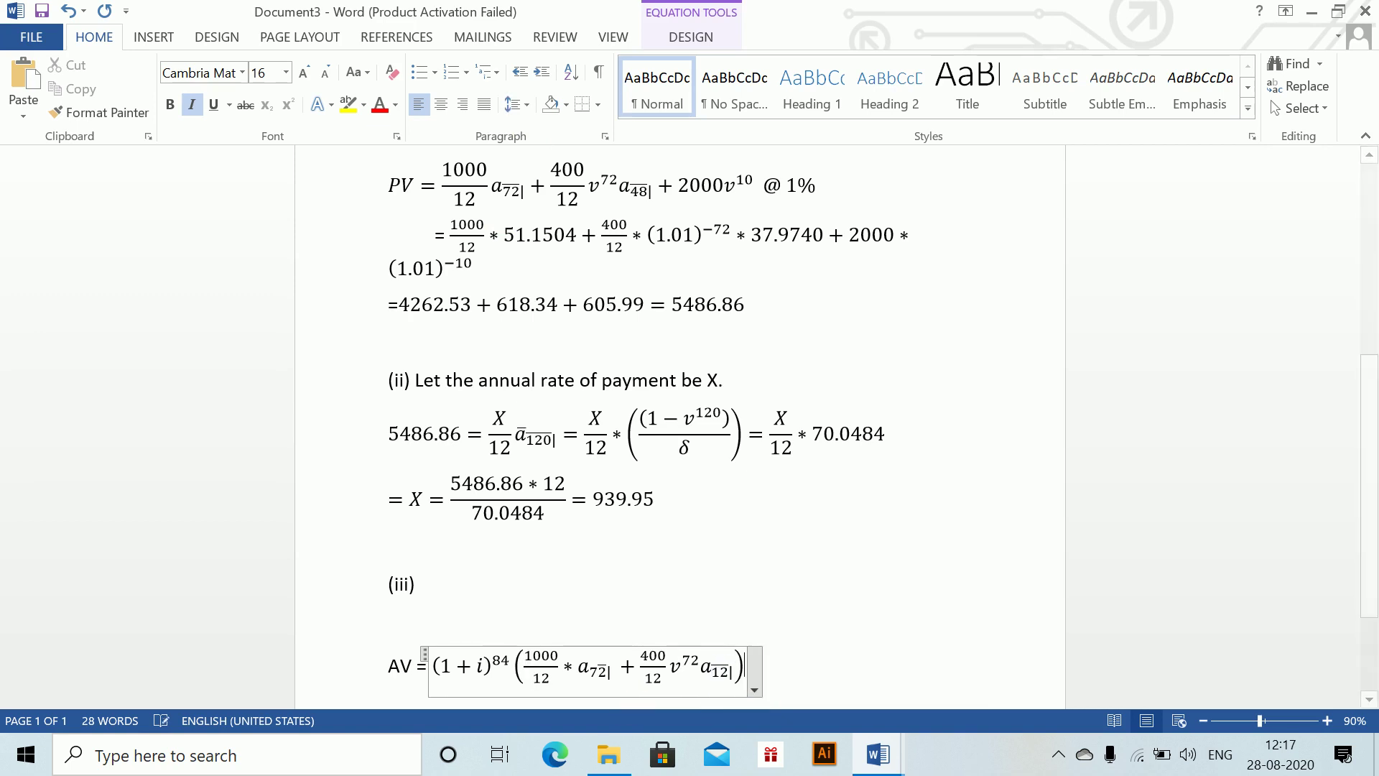
click(817, 677)
key(Return)
key(Tab)
Step: Write = (1.01)^84(1000/12∗51.1504 + 400/12∗1.01^−72∗11.2551) = 10255.23
text(=)
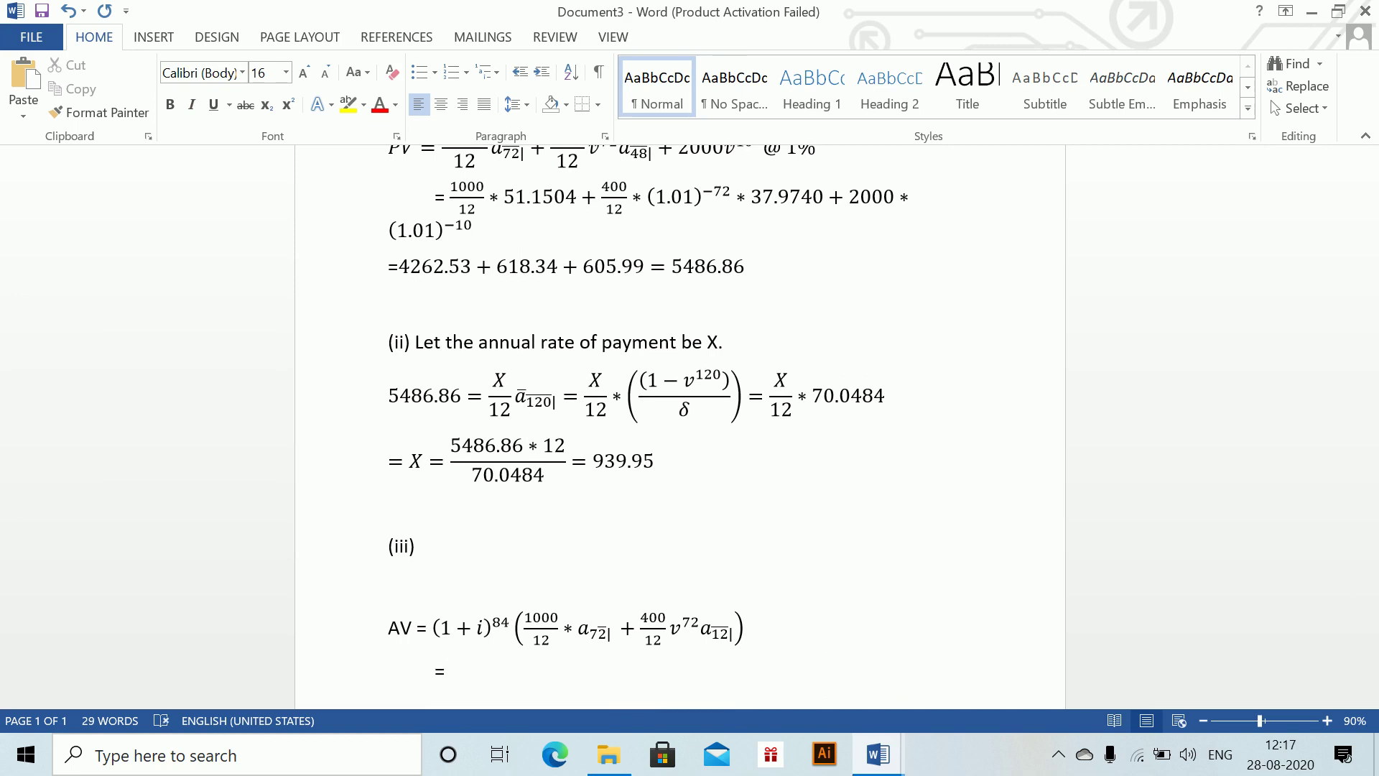
key(alt+equal)
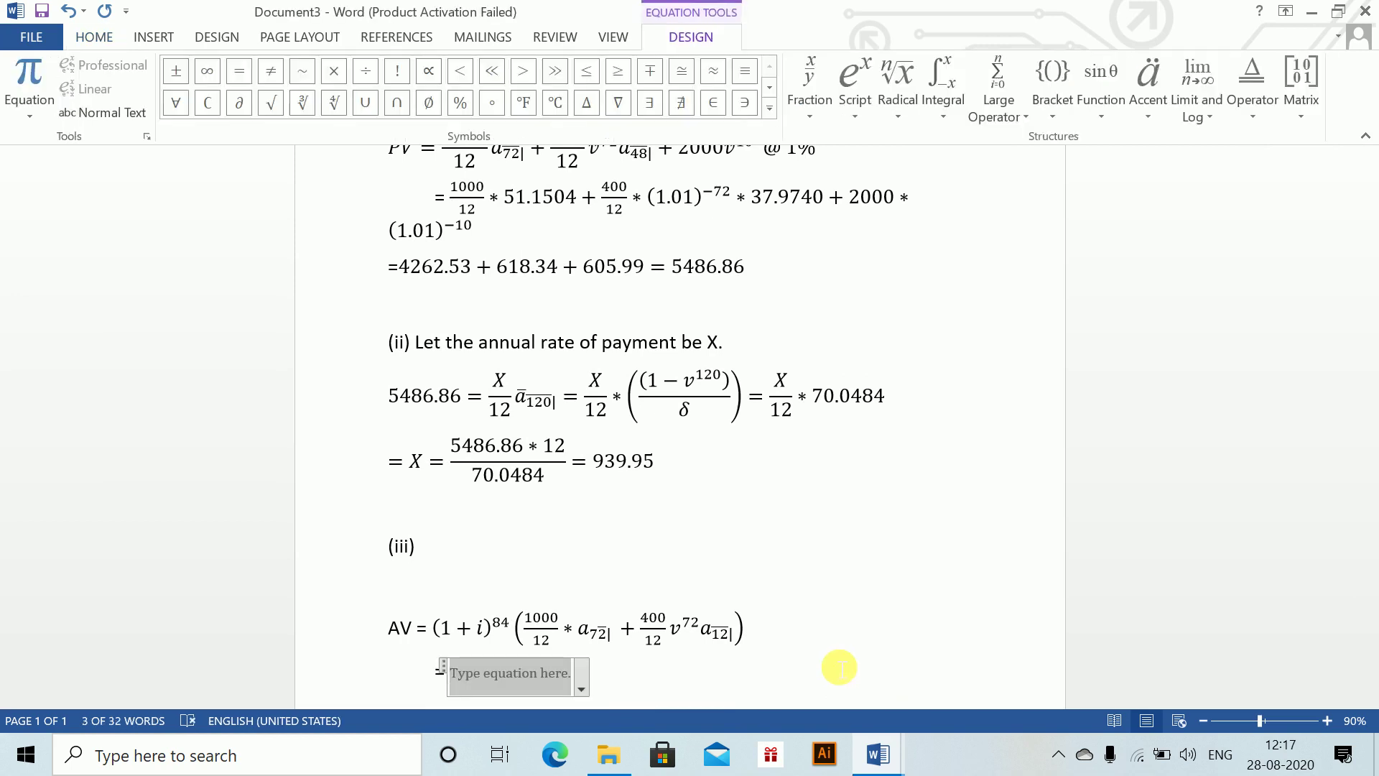
text((1.01)^84 )
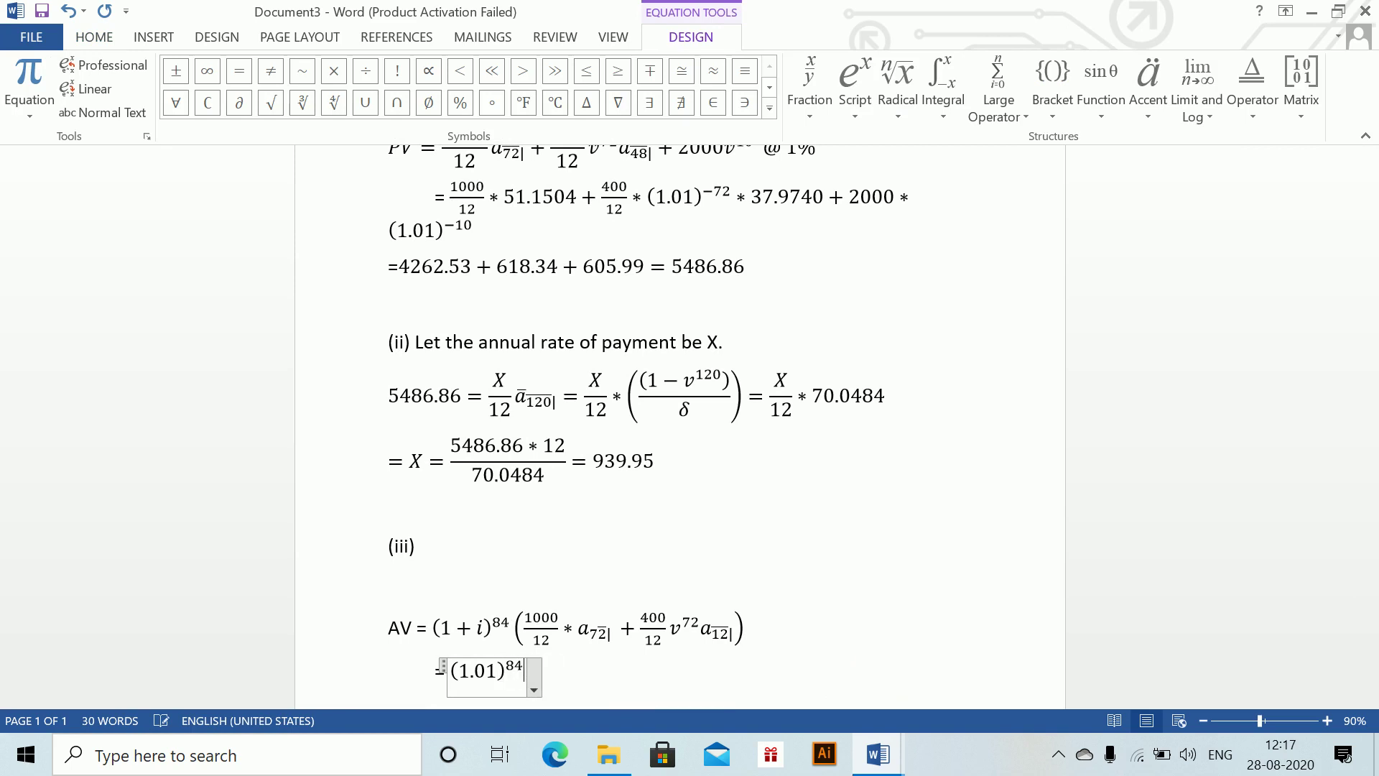
text((1)
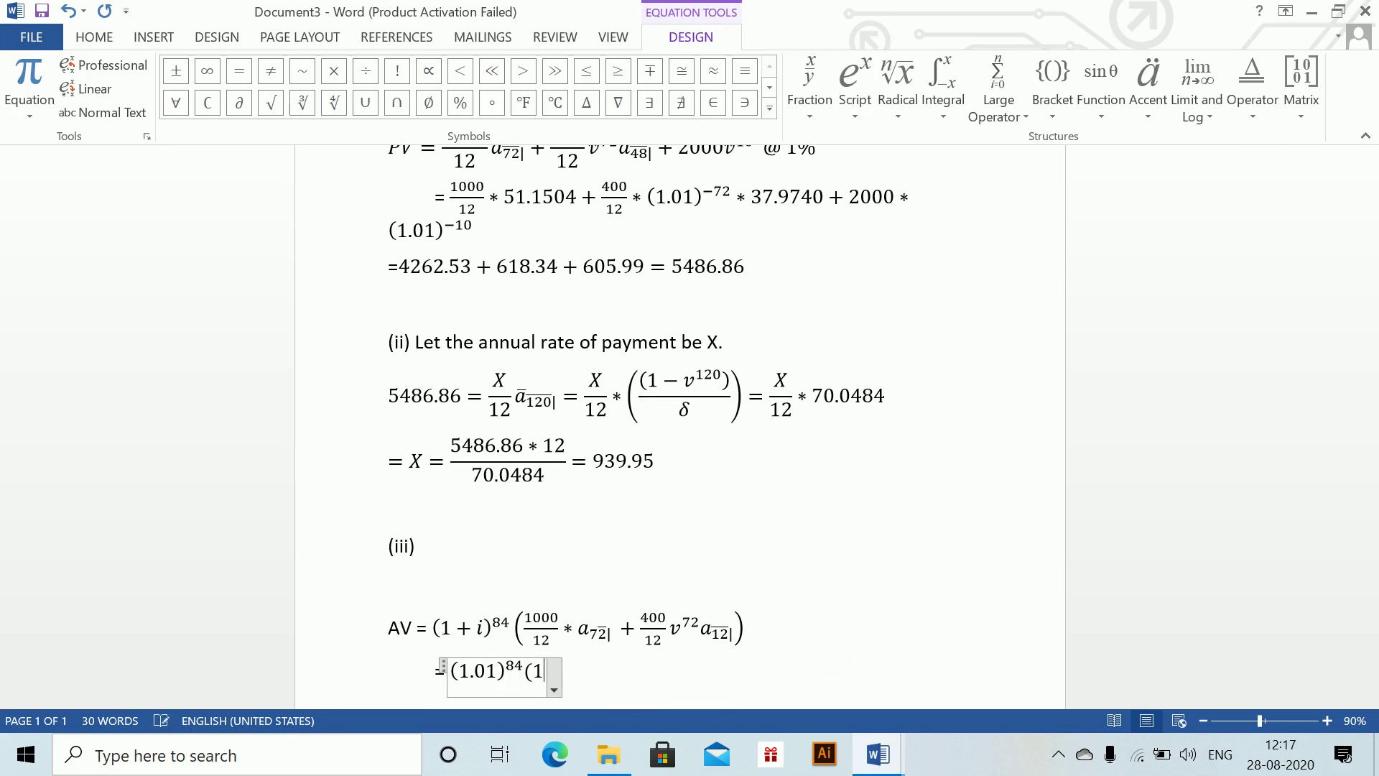
text(000/12)
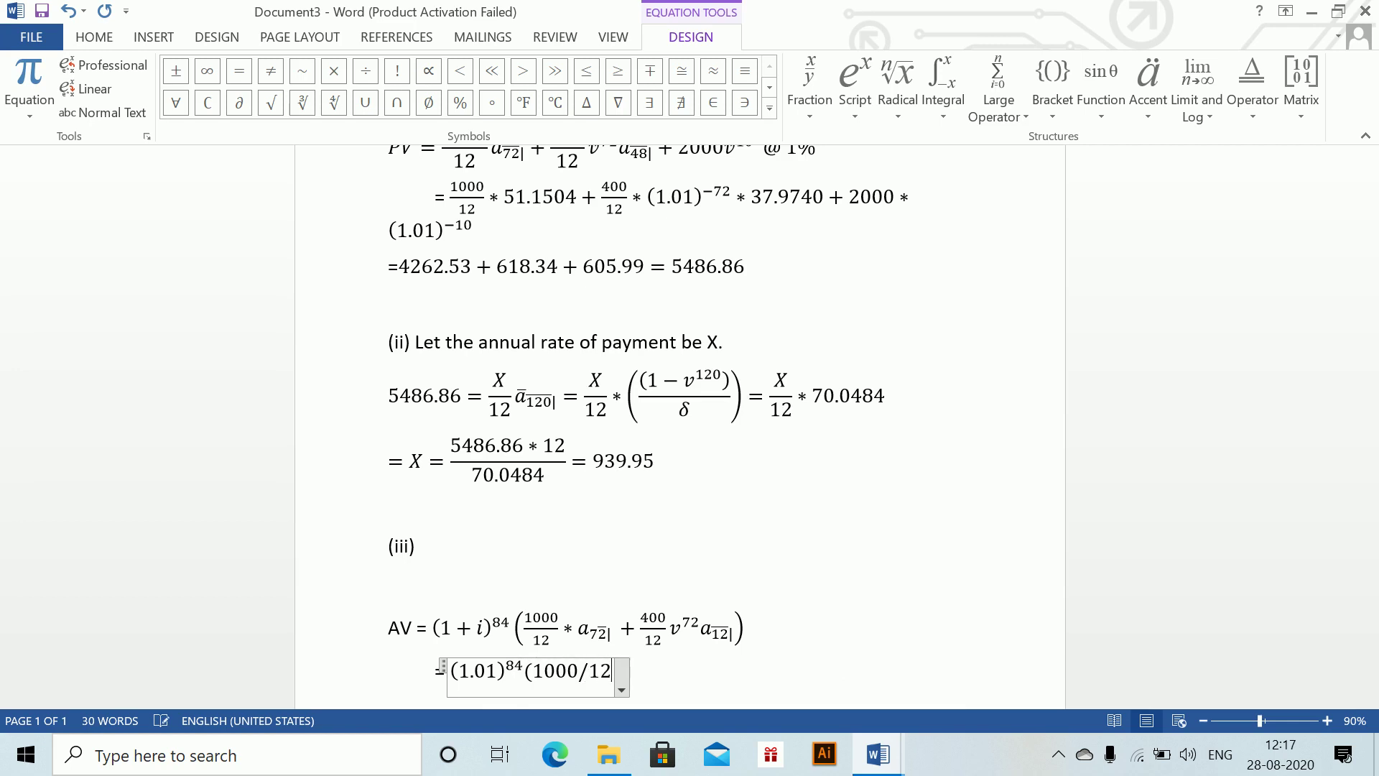
text( * 51)
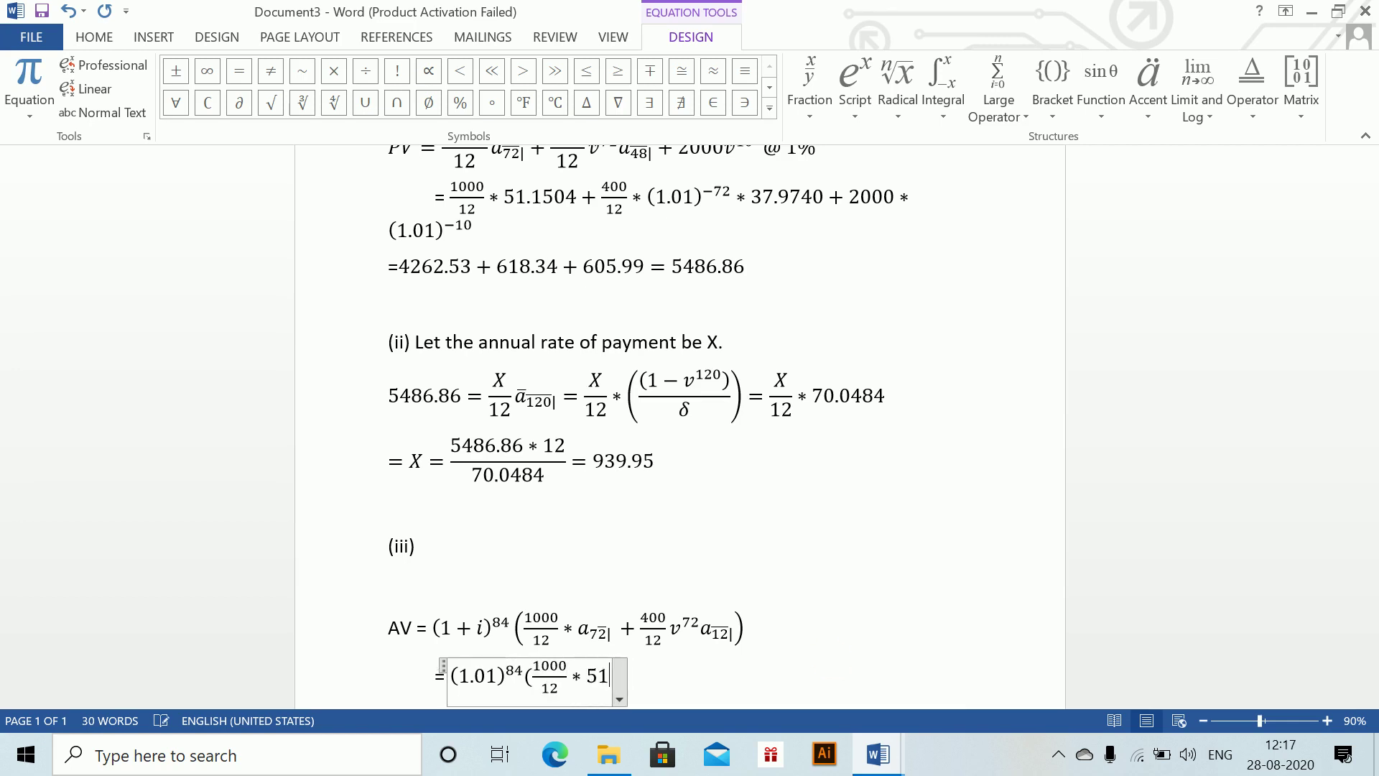
text(.150)
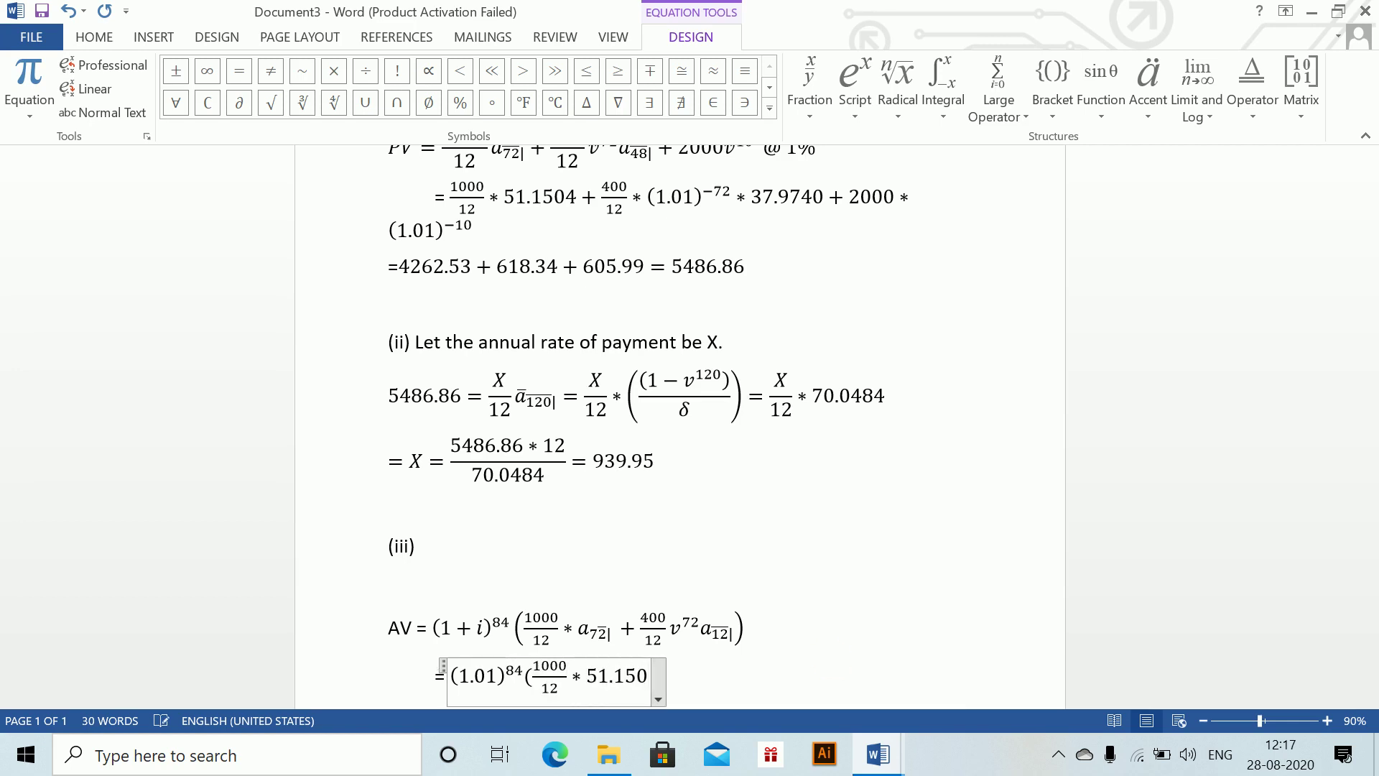
text(4 )
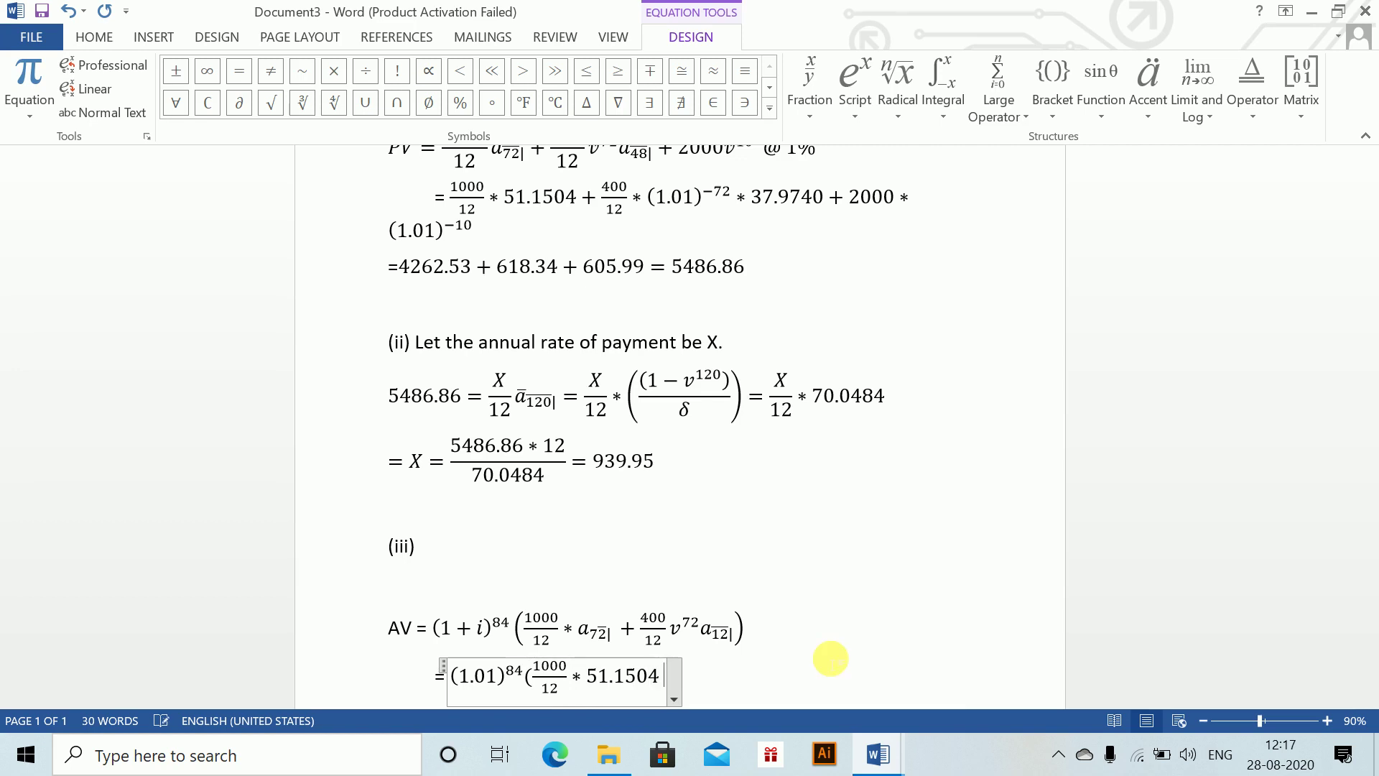
text(+400)
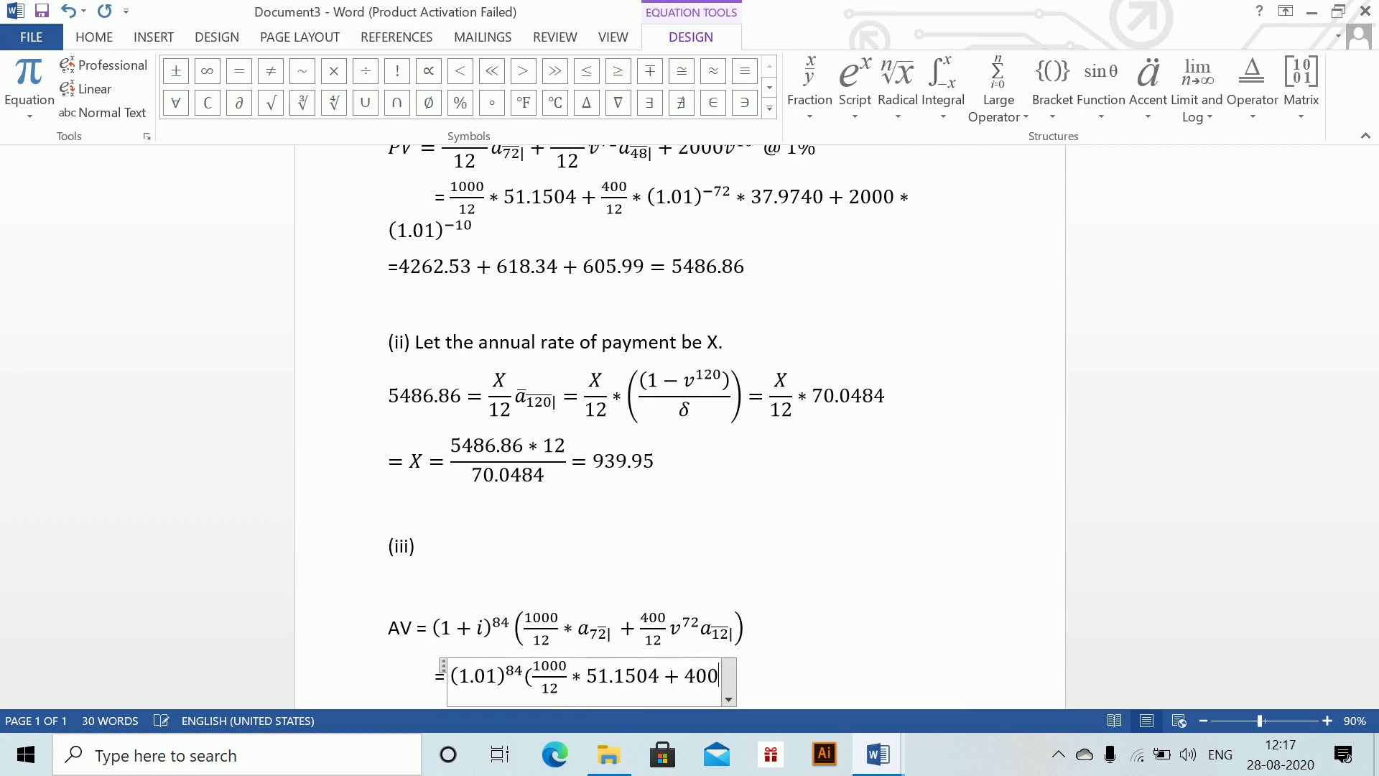
text(/12 *)
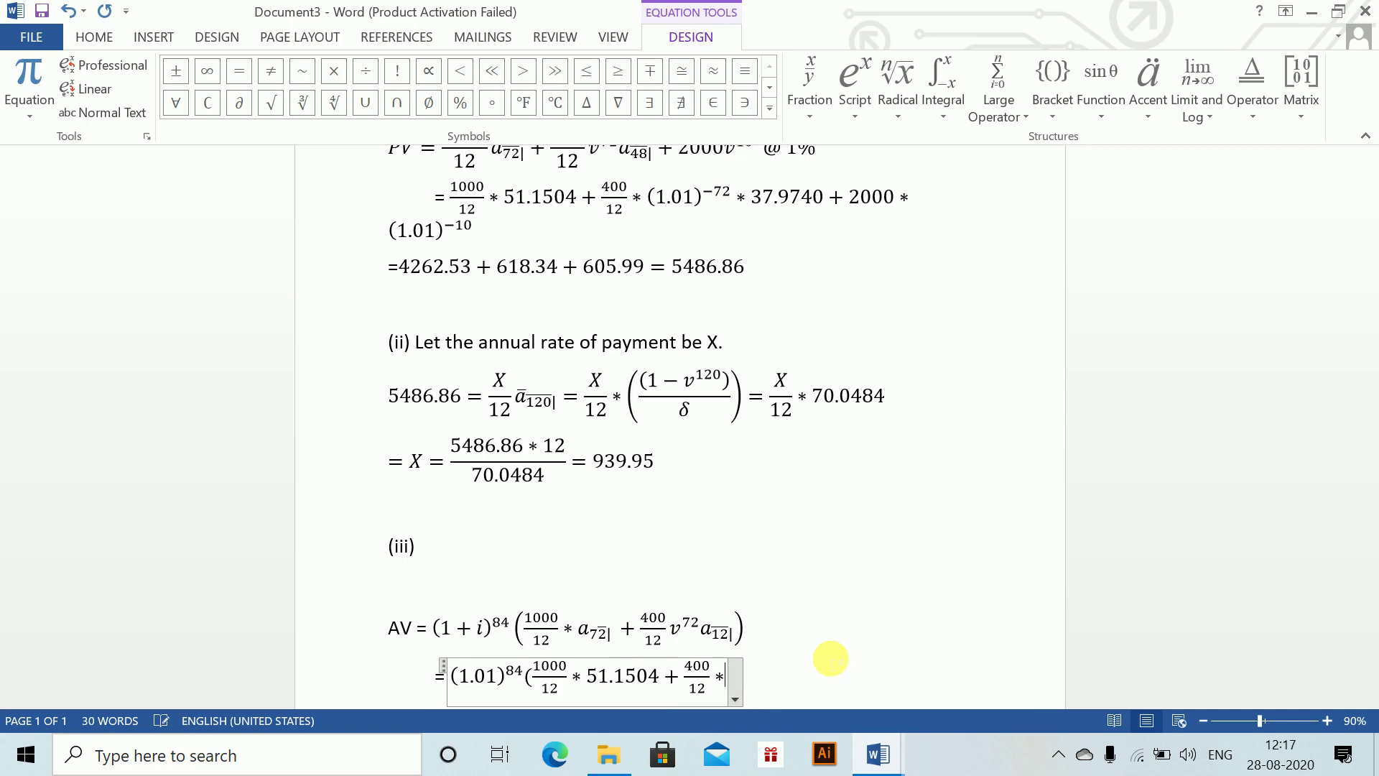
text(1.01^)
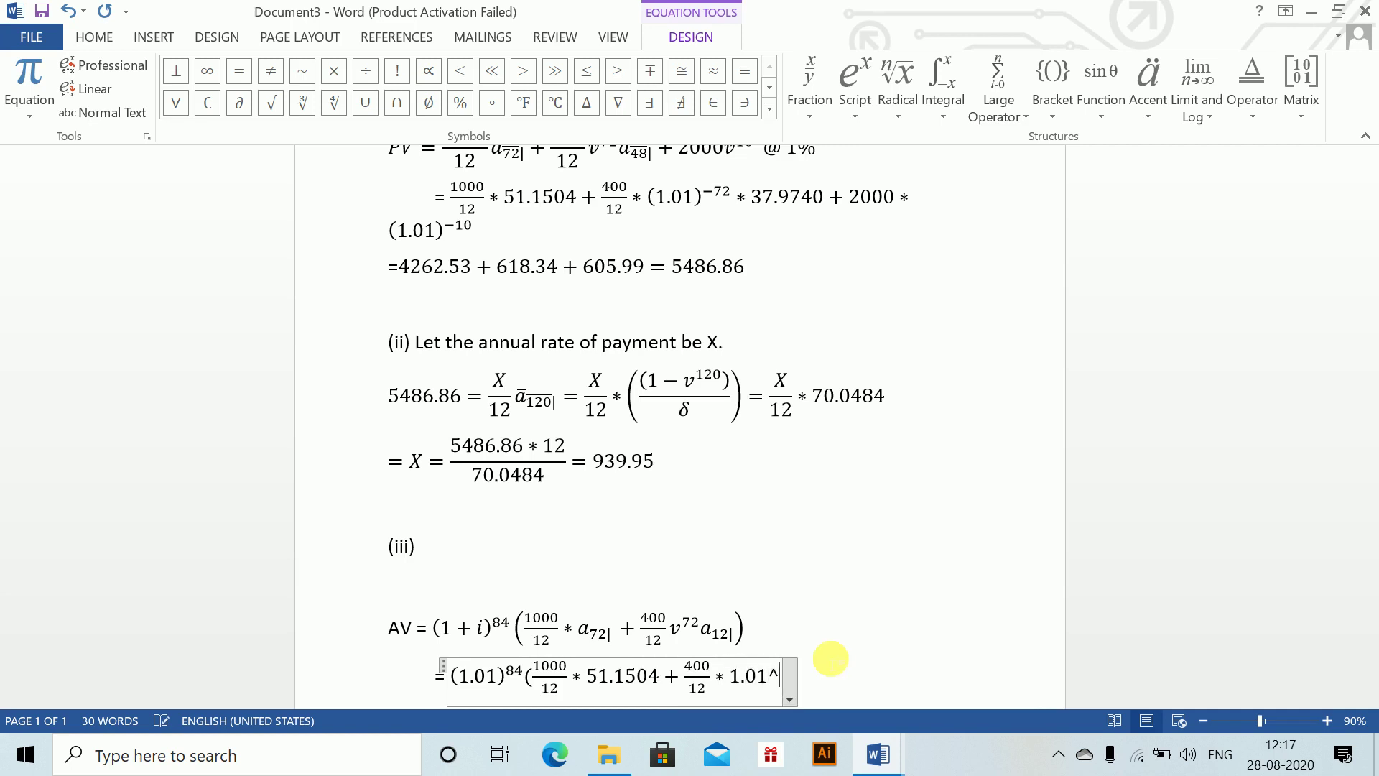
text((-72) )
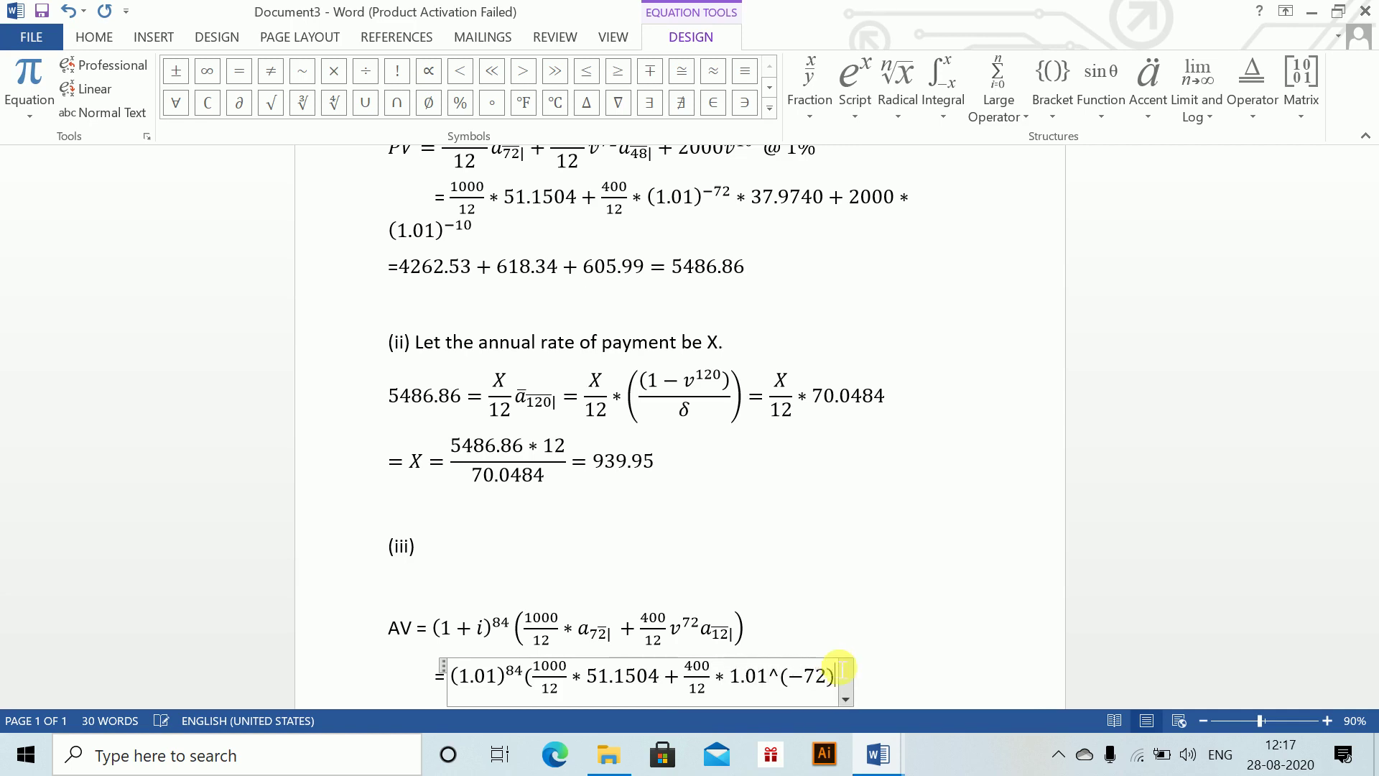
text(*)
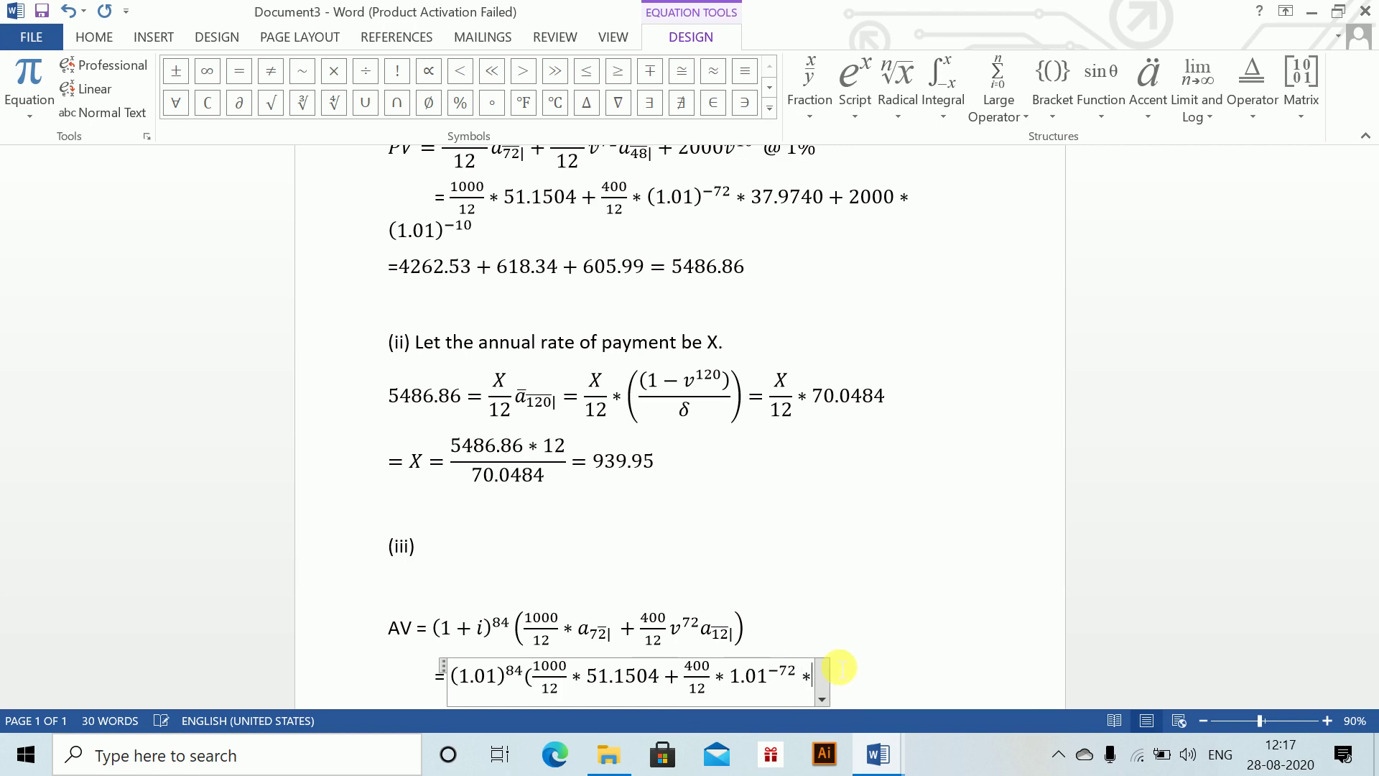
text(11.2551)
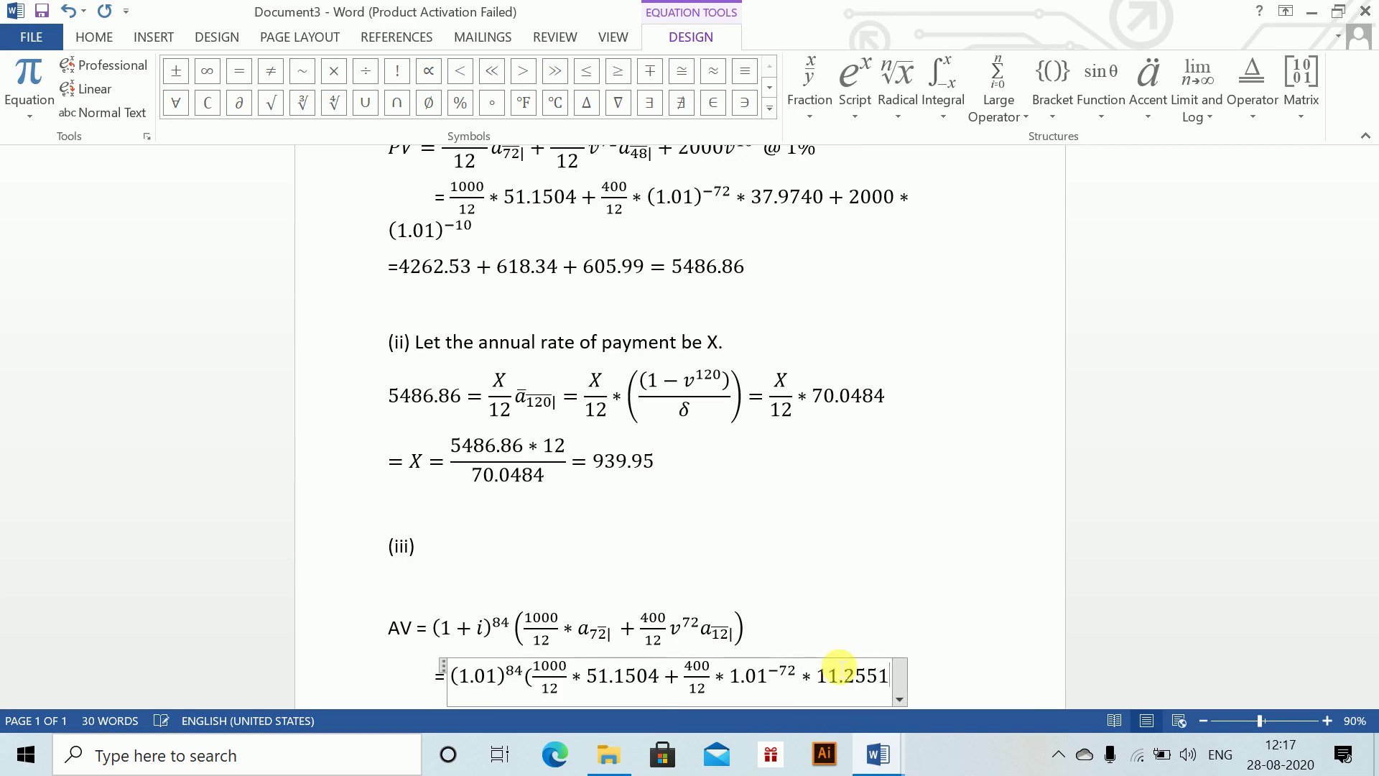
text() = )
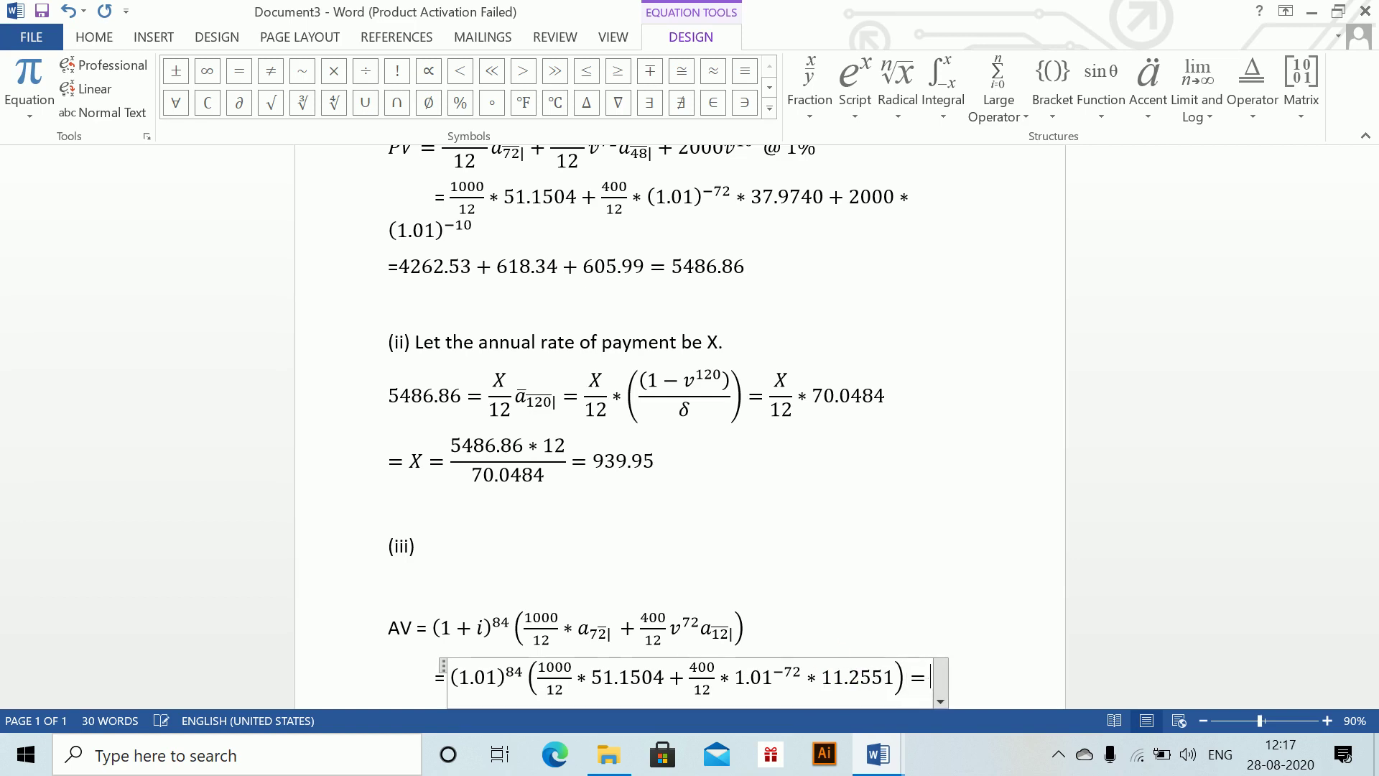
text(10)
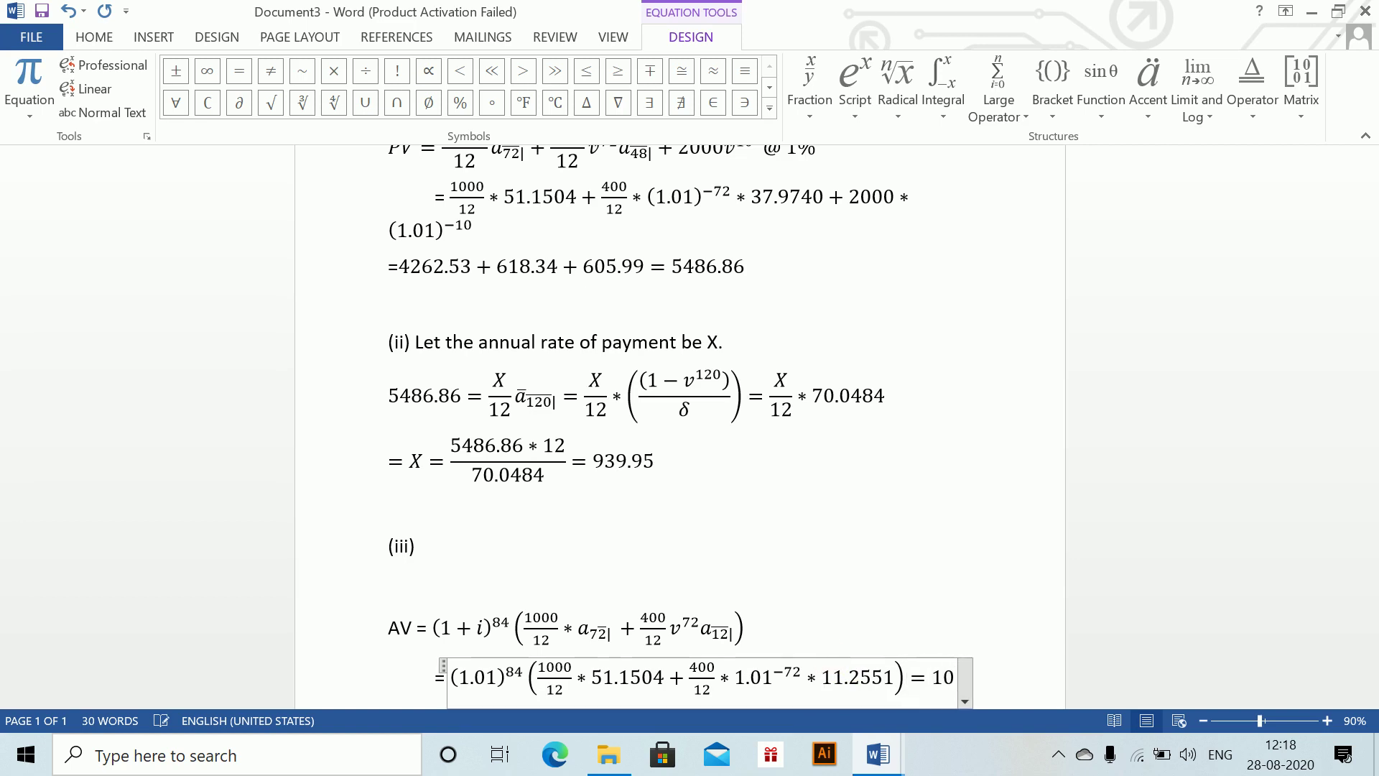
text(255.23)
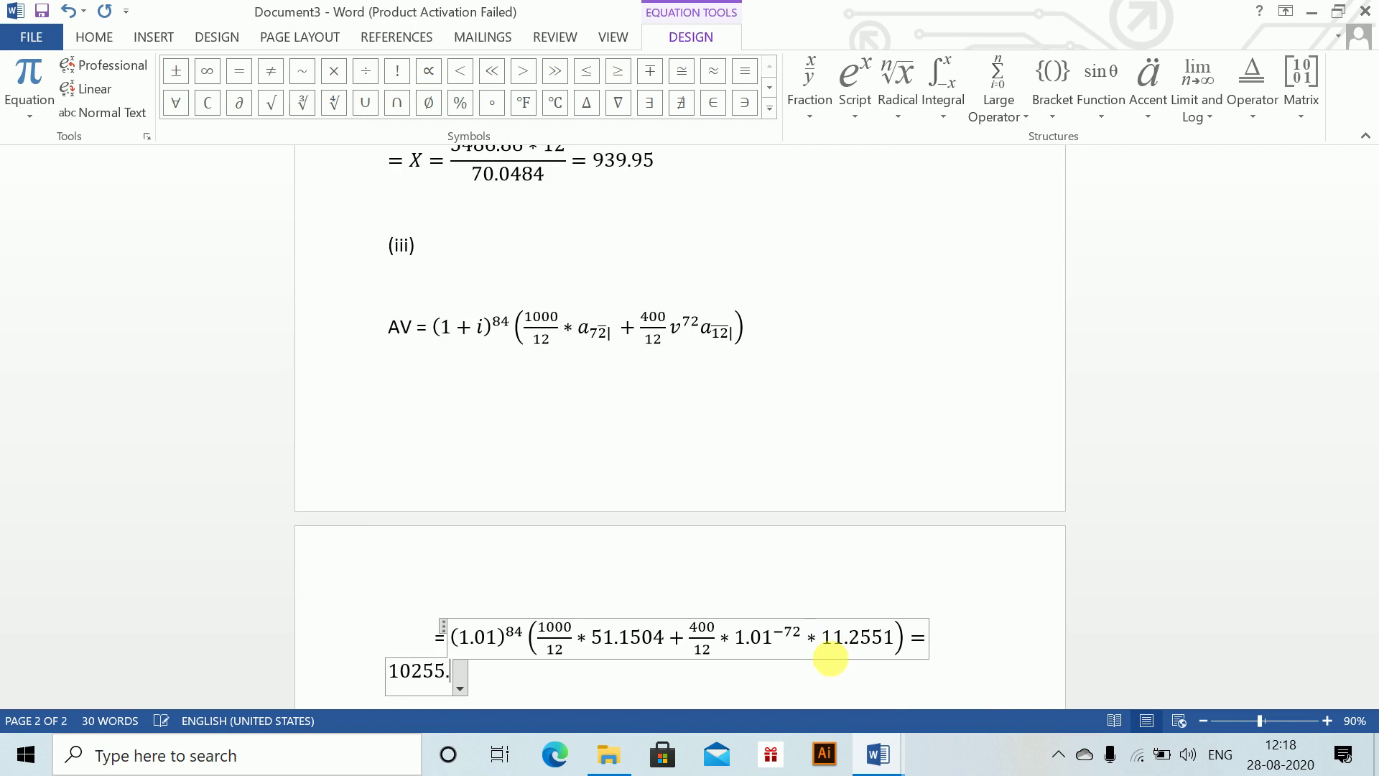
click(734, 698)
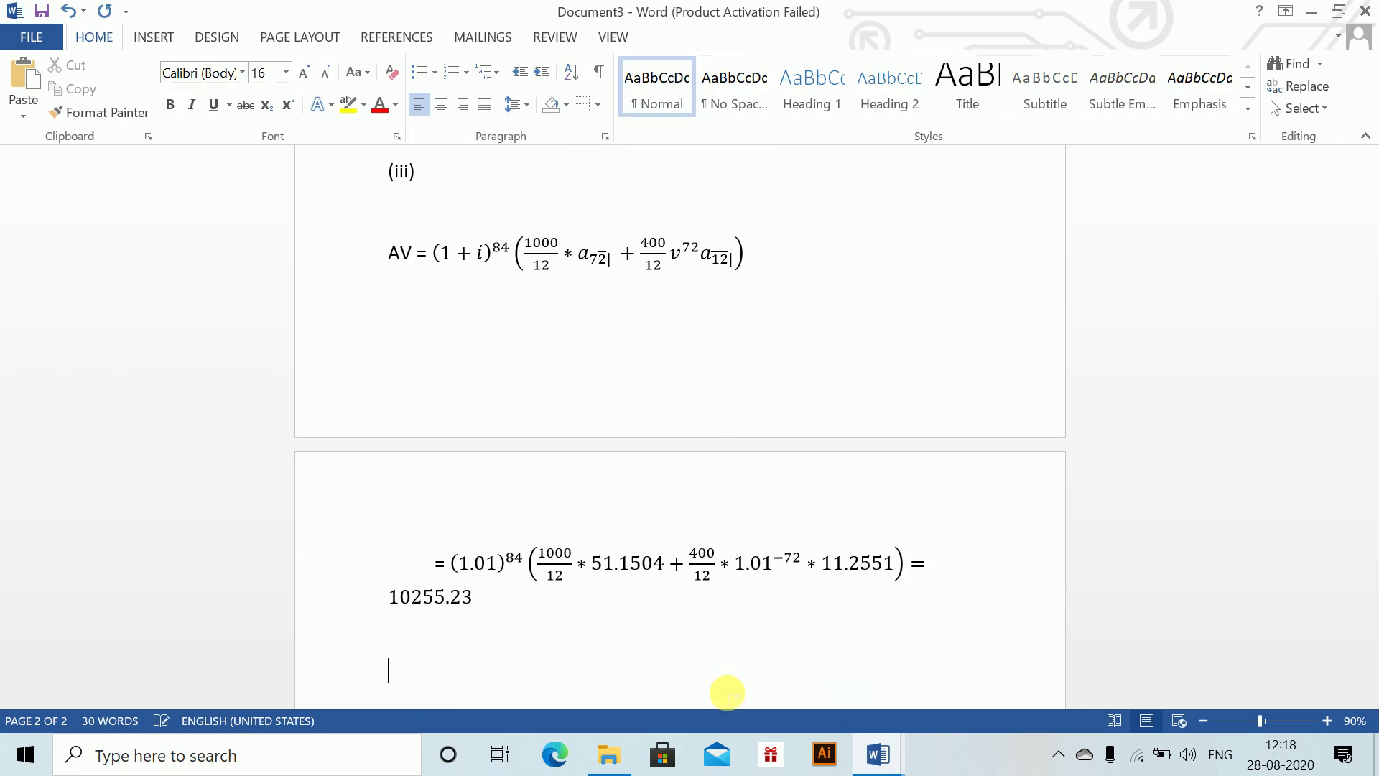
Step: Start a new equation 939.95/12 times the continuous accumulation symbol s̄ with subscript 84
key(alt+equal)
text(939)
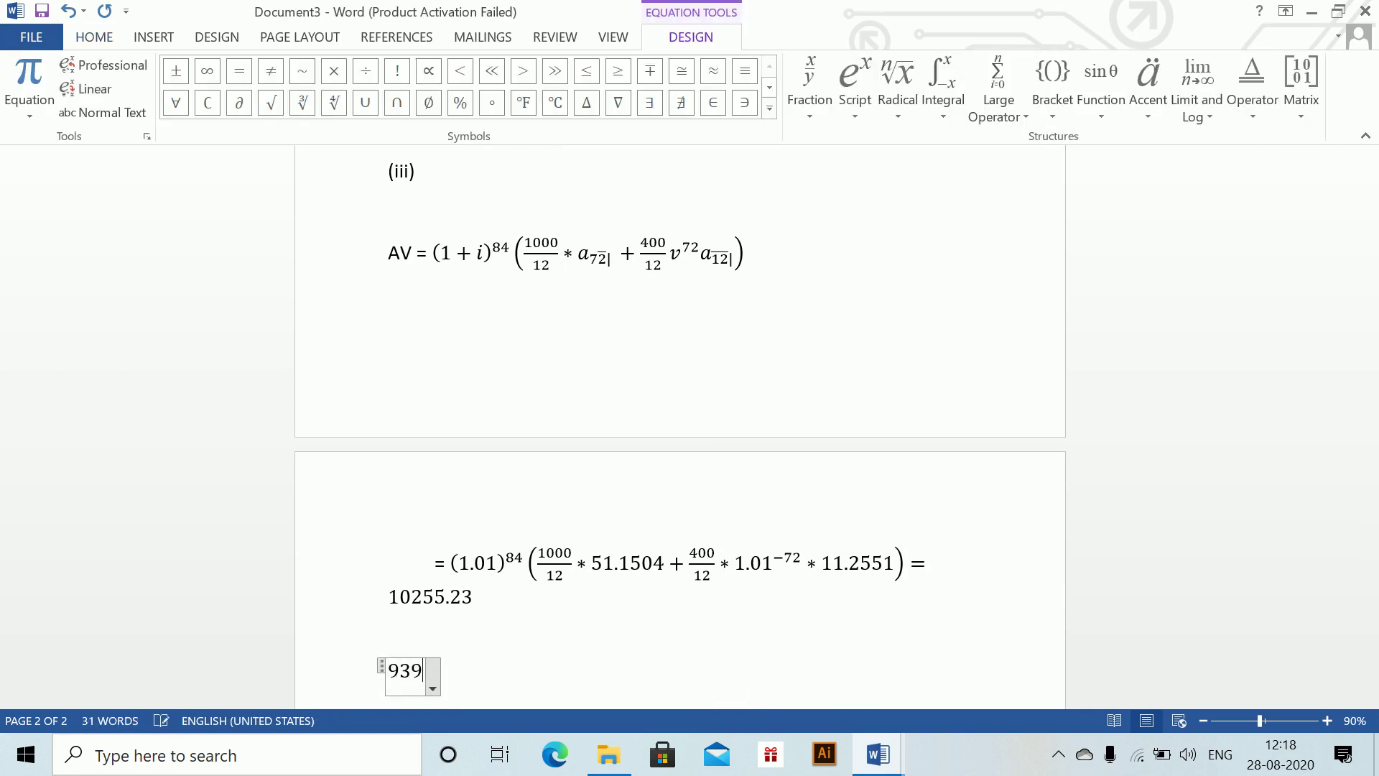
text(.95/12)
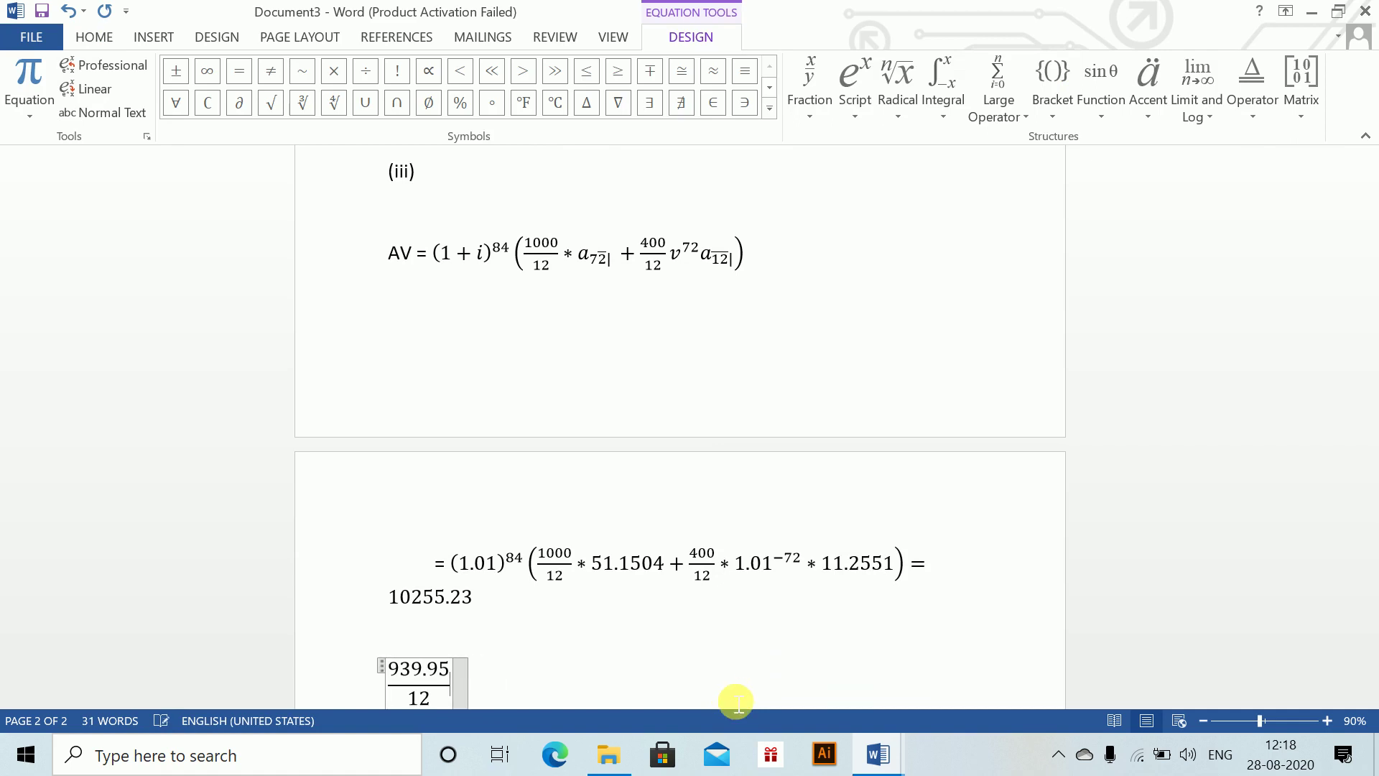
key(ctrl+v)
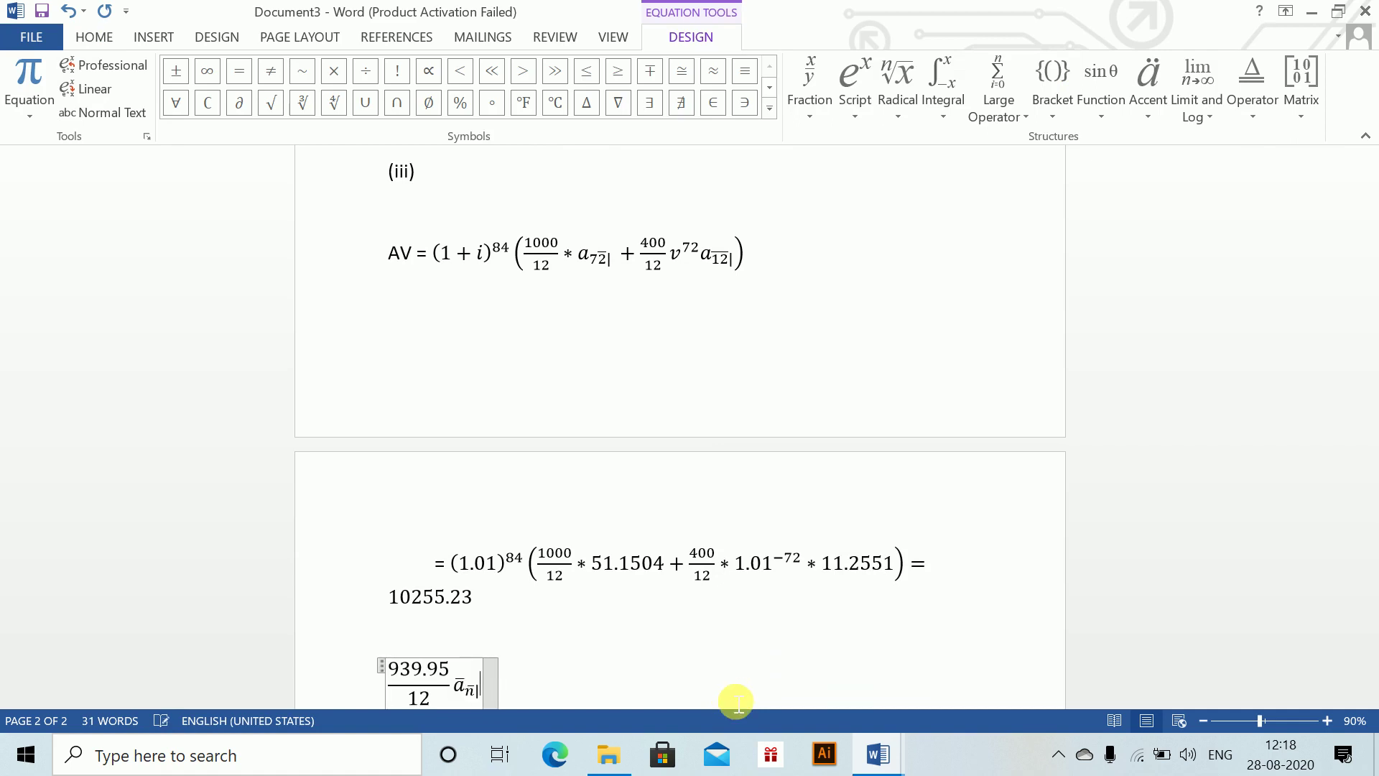
click(468, 693)
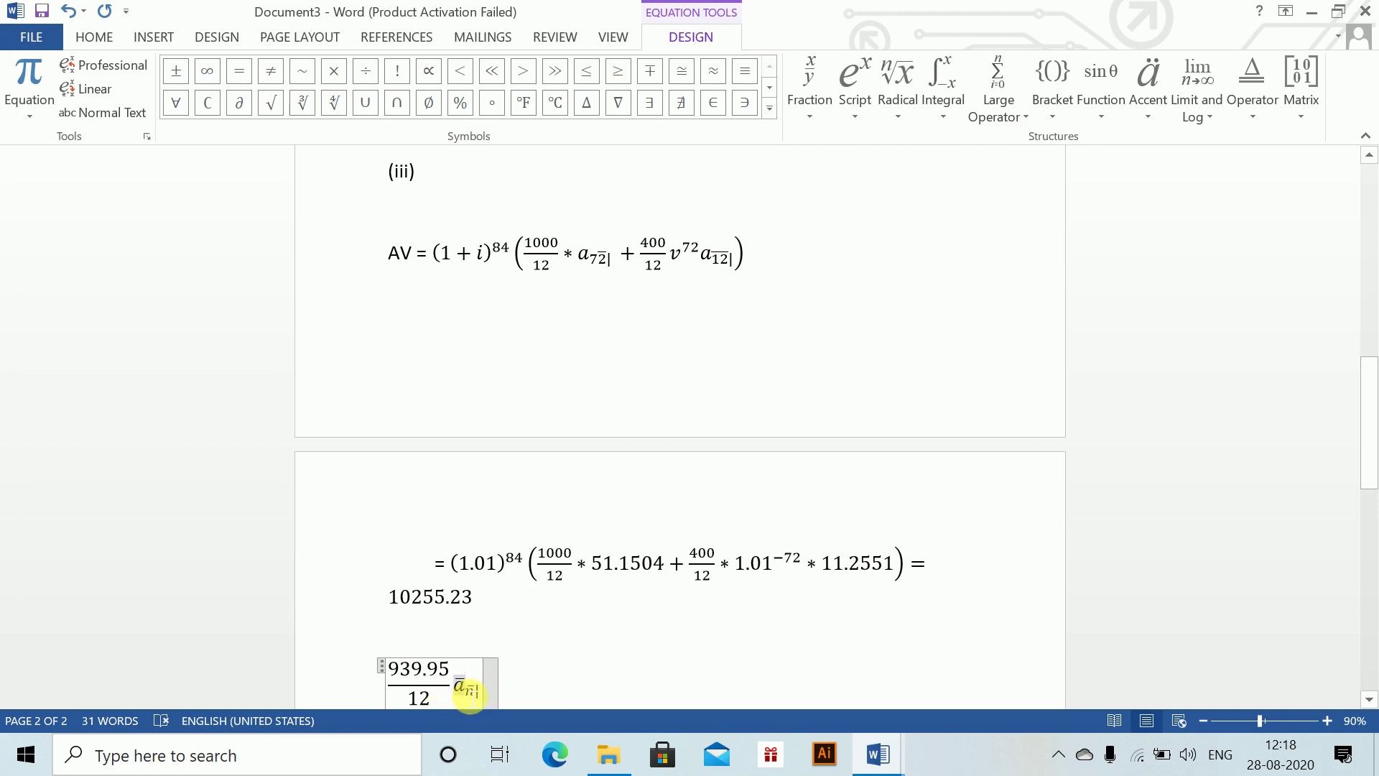
click(466, 691)
key(Left)
key(Delete)
text(s)
click(569, 681)
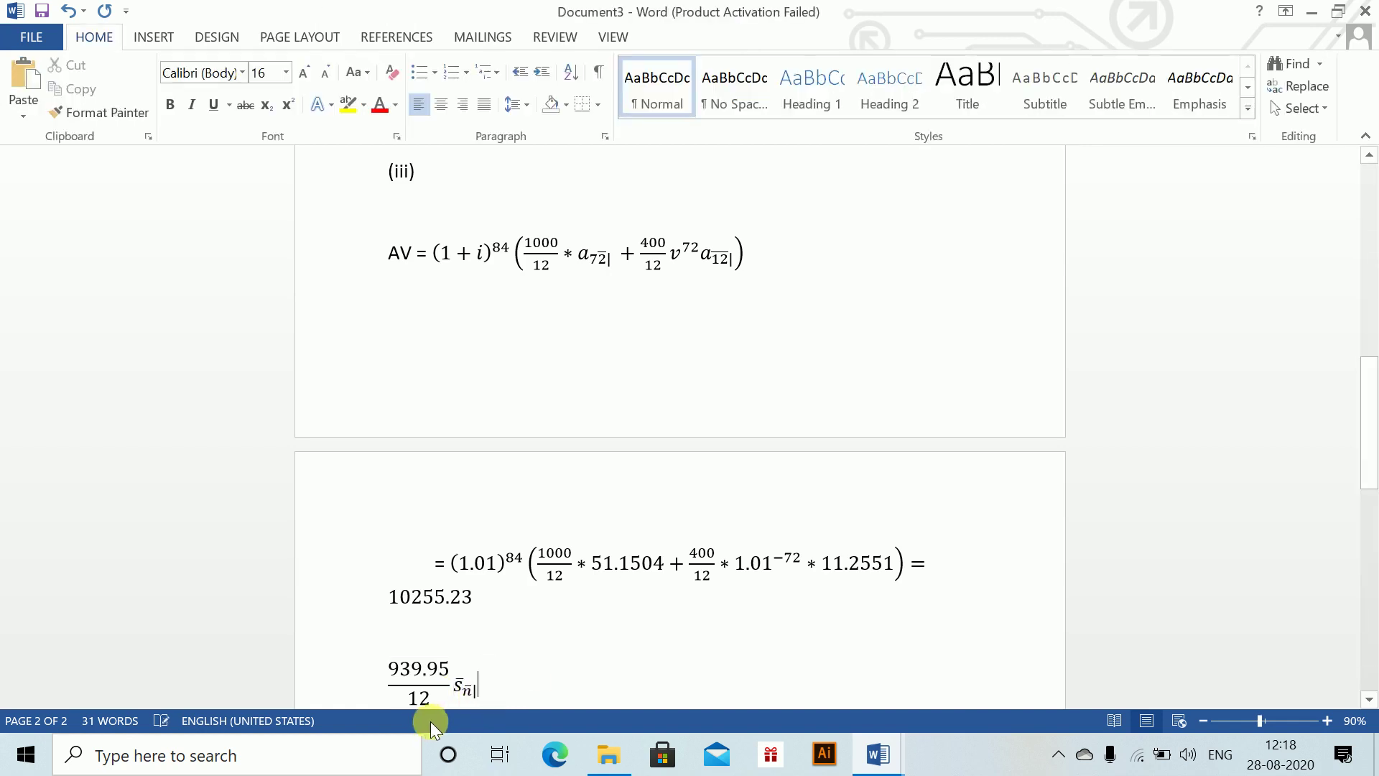
click(474, 691)
key(BackSpace)
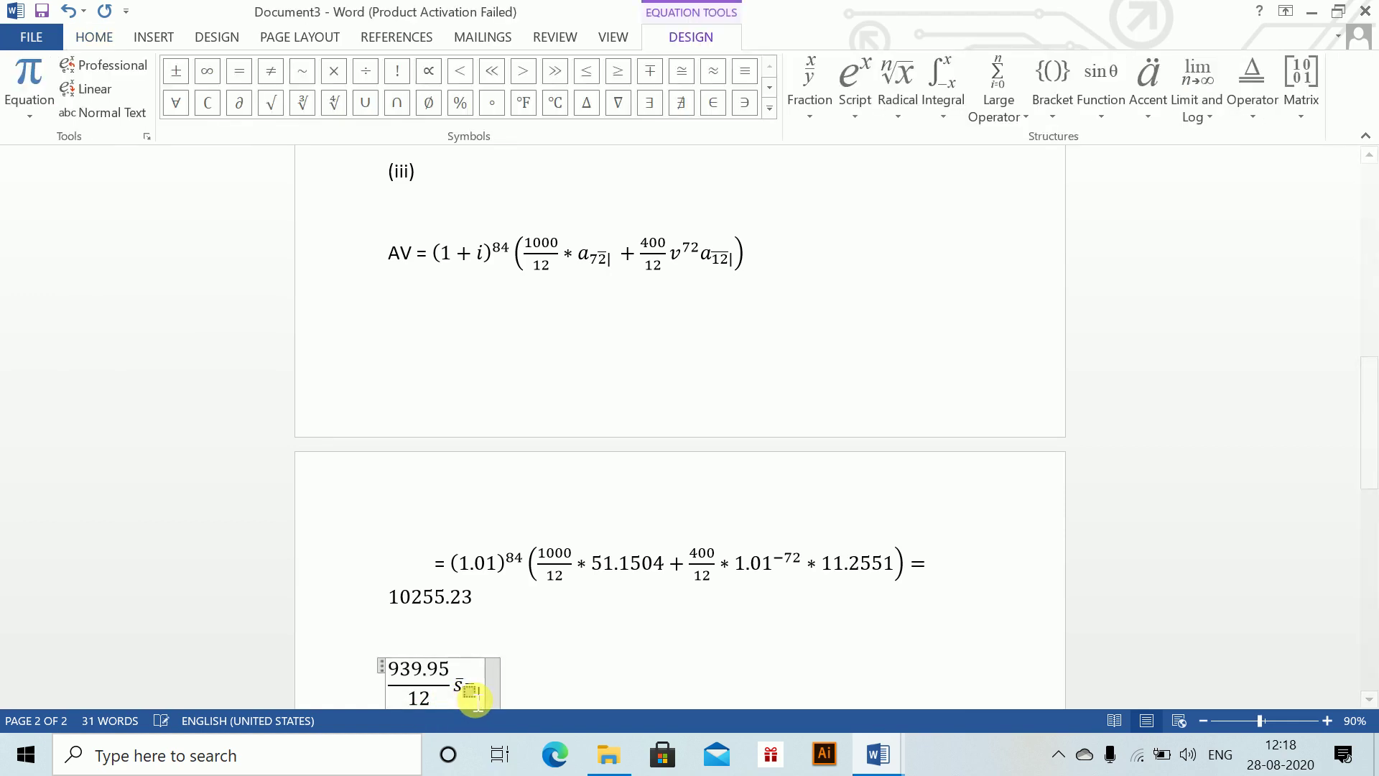
text(84|)
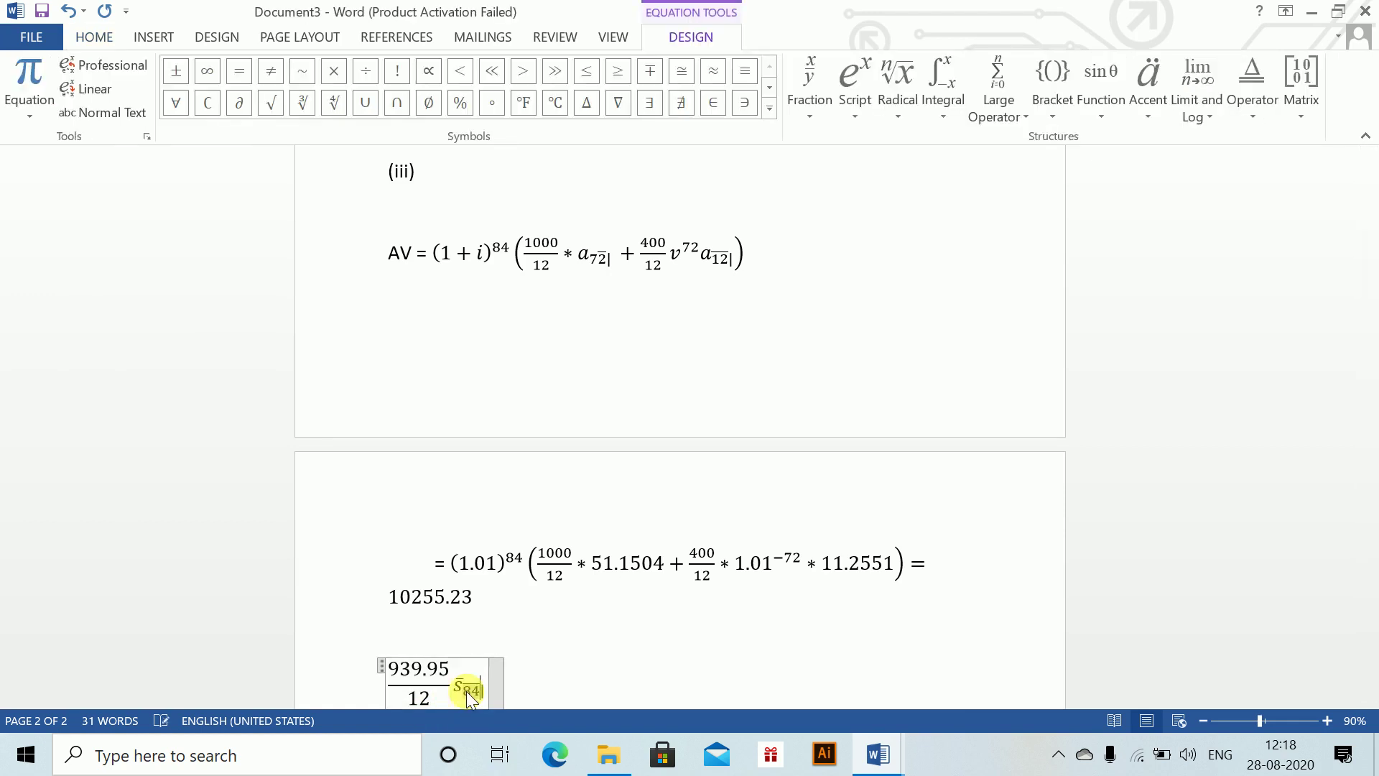
key(Right)
Step: Complete the equation with '= 939.95/12 * 131.325 = 10286.54'
click(477, 700)
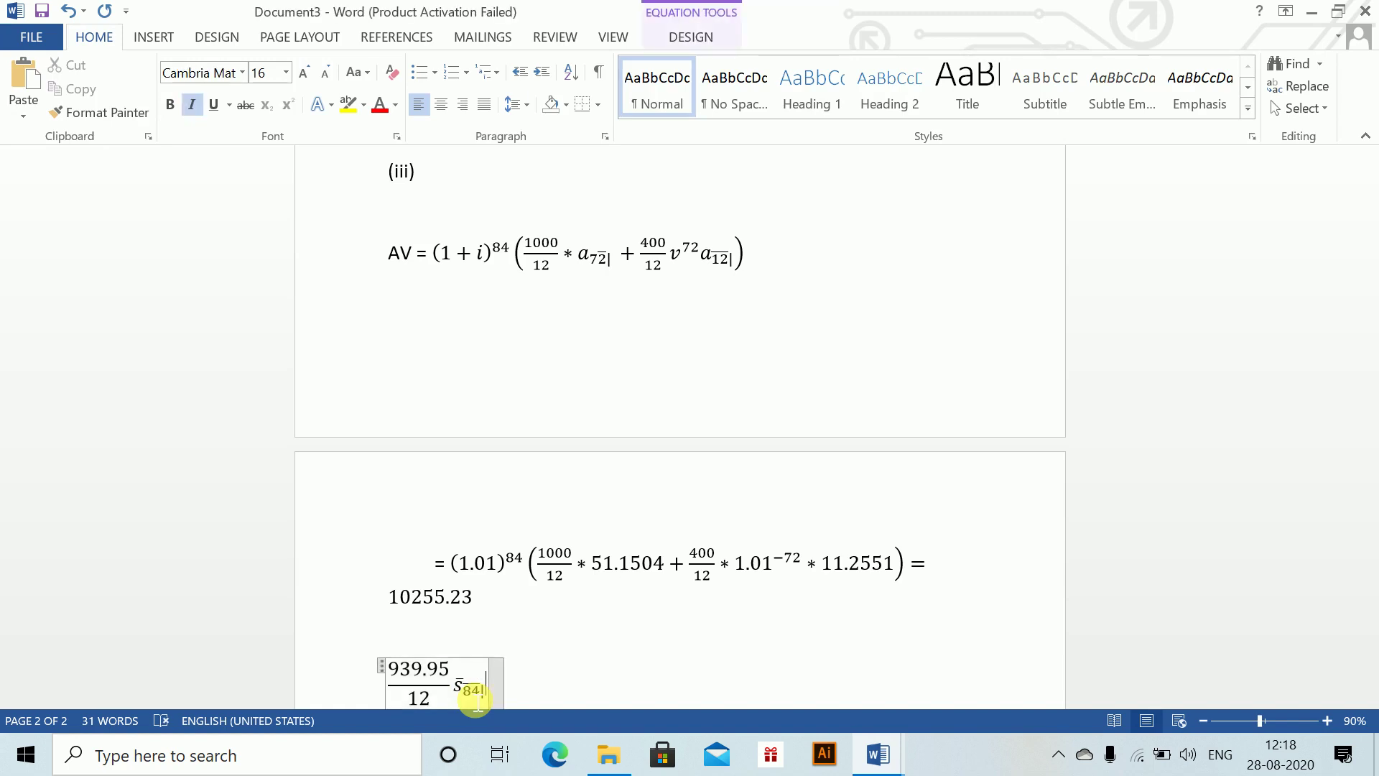
text(= )
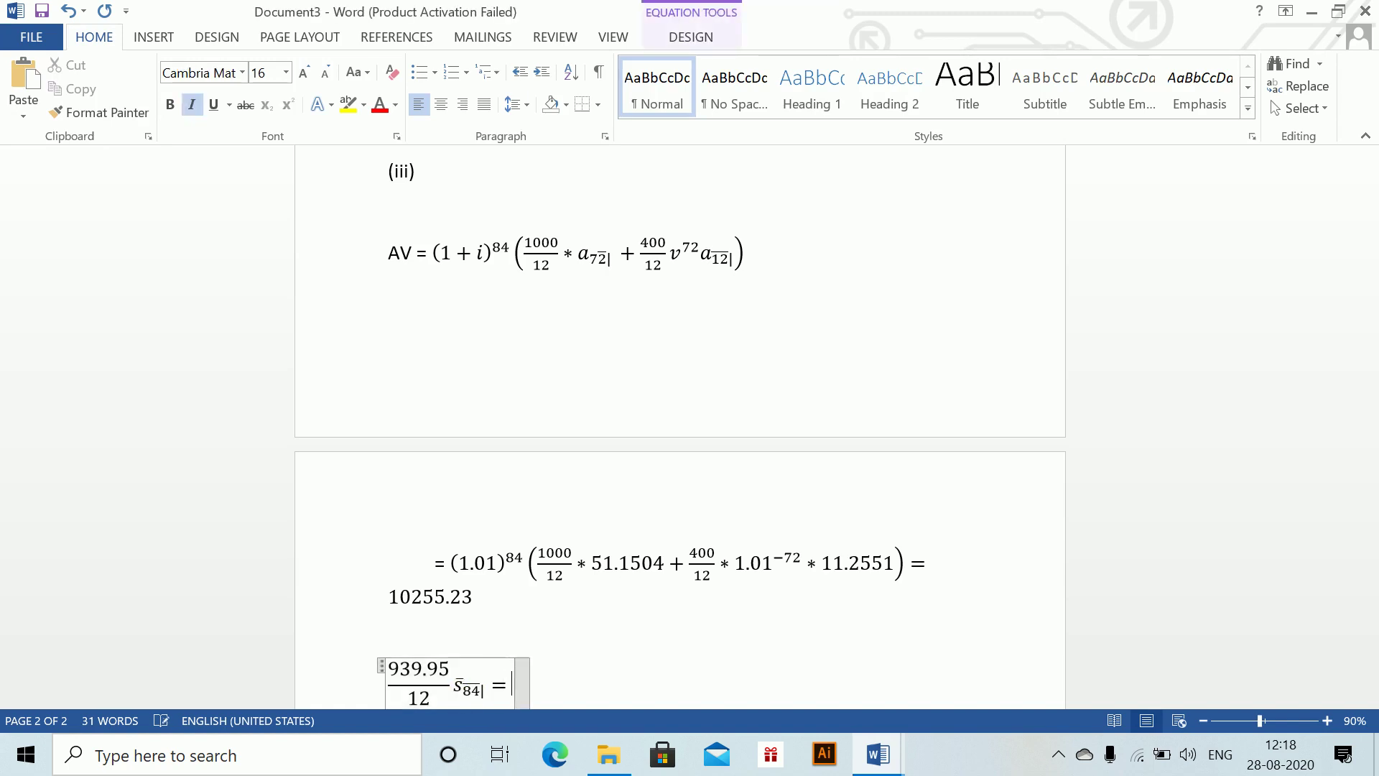
text(939/)
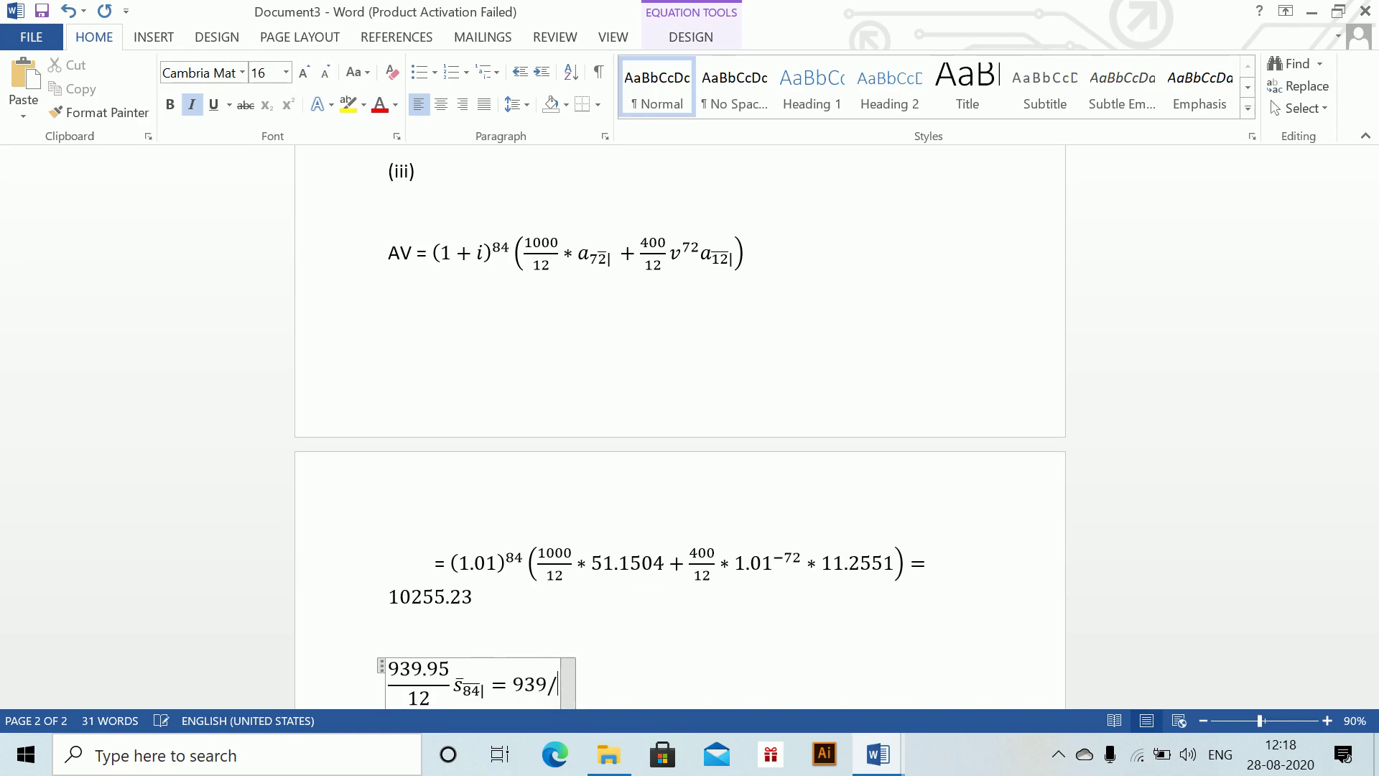
key(BackSpace)
text(.95/12 *)
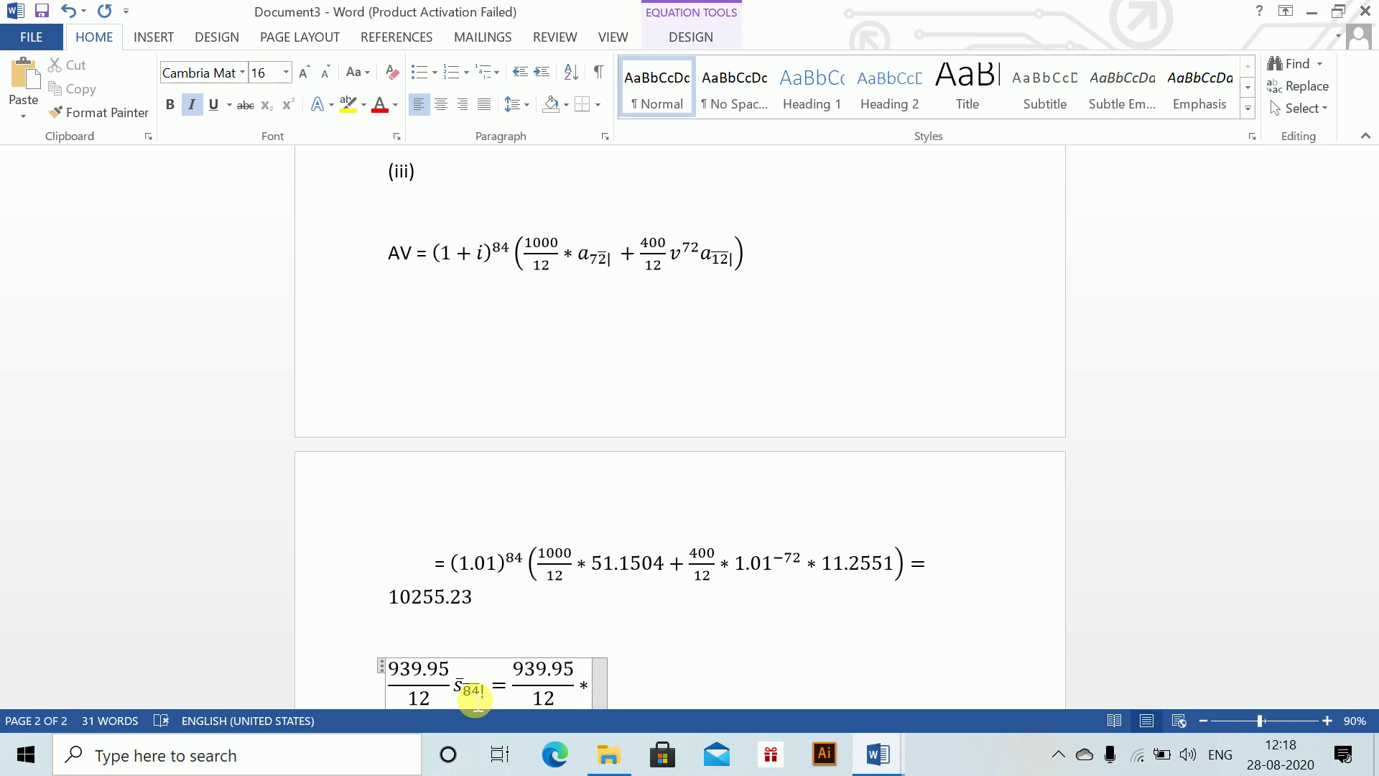
text(131.325=)
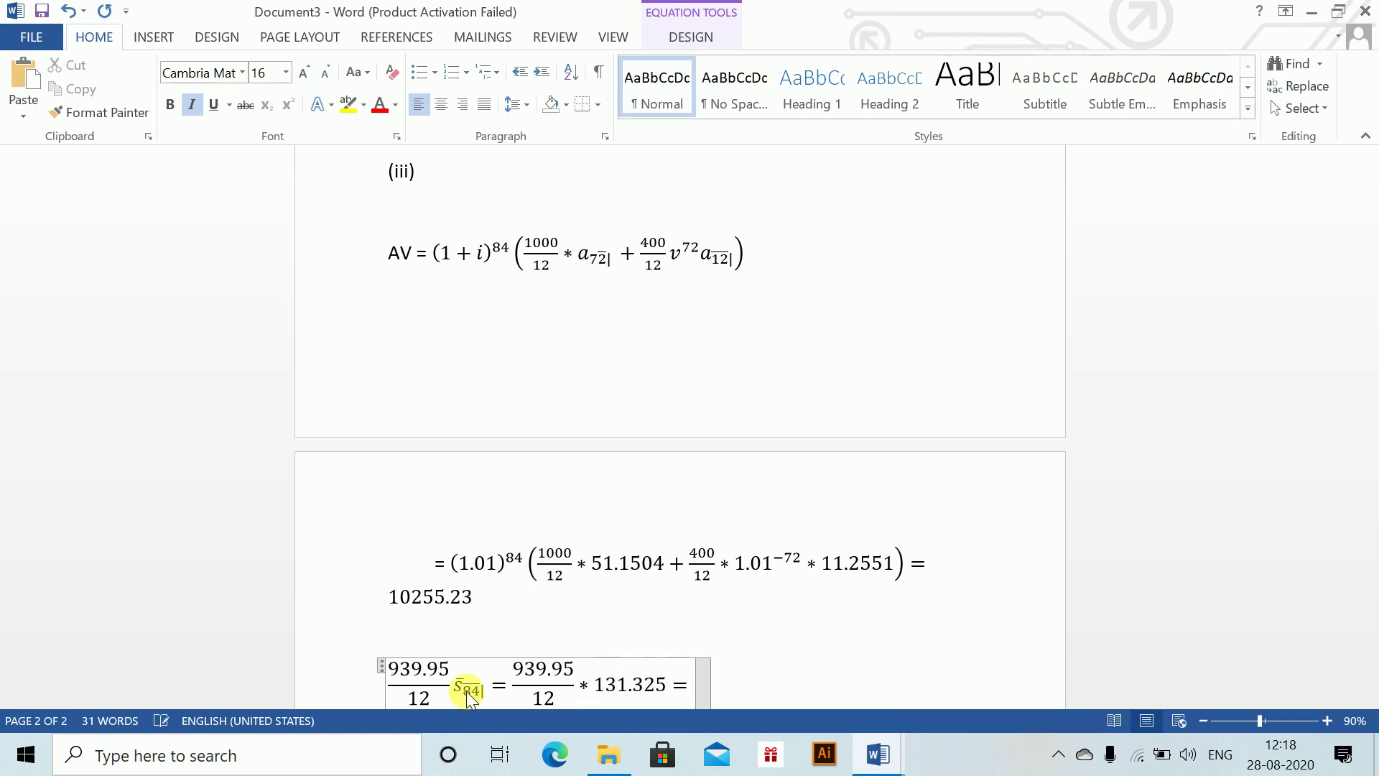
text(102)
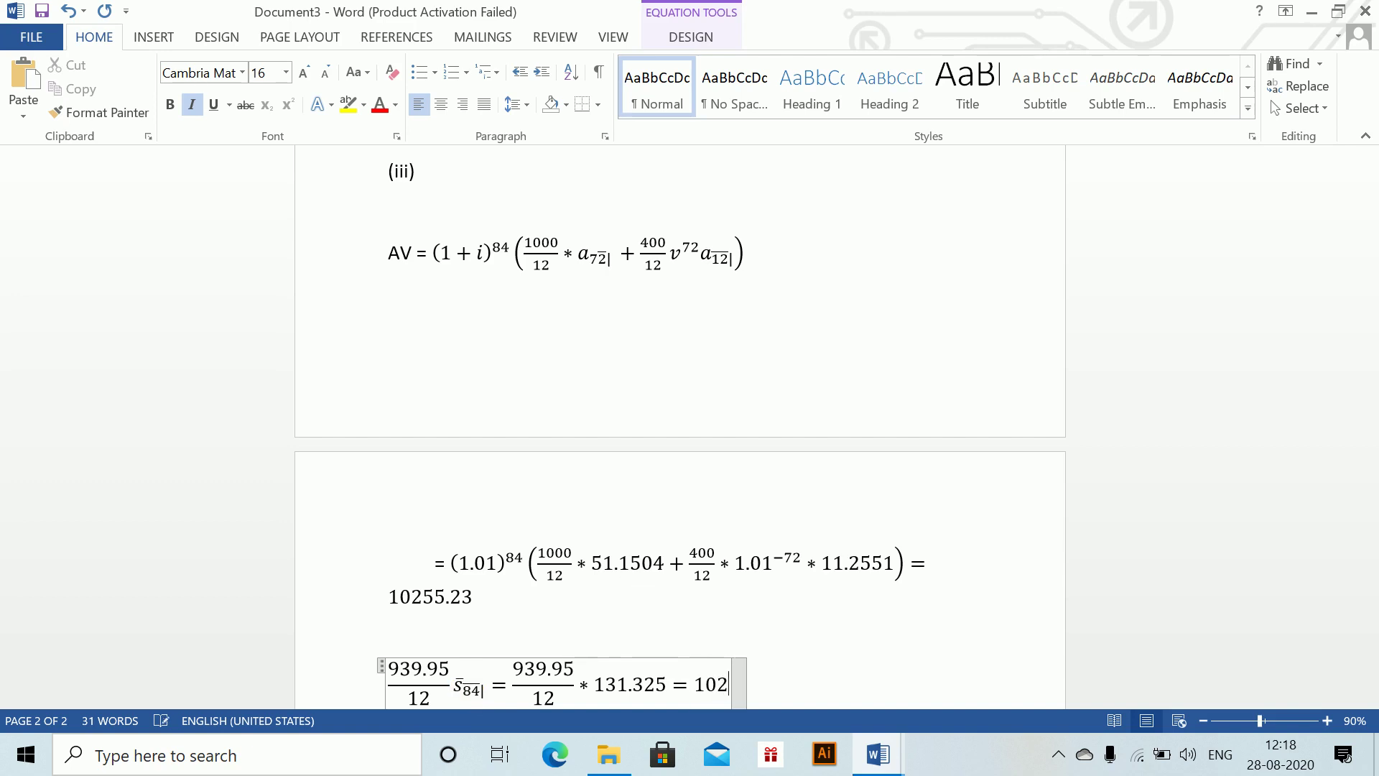
text(86.)
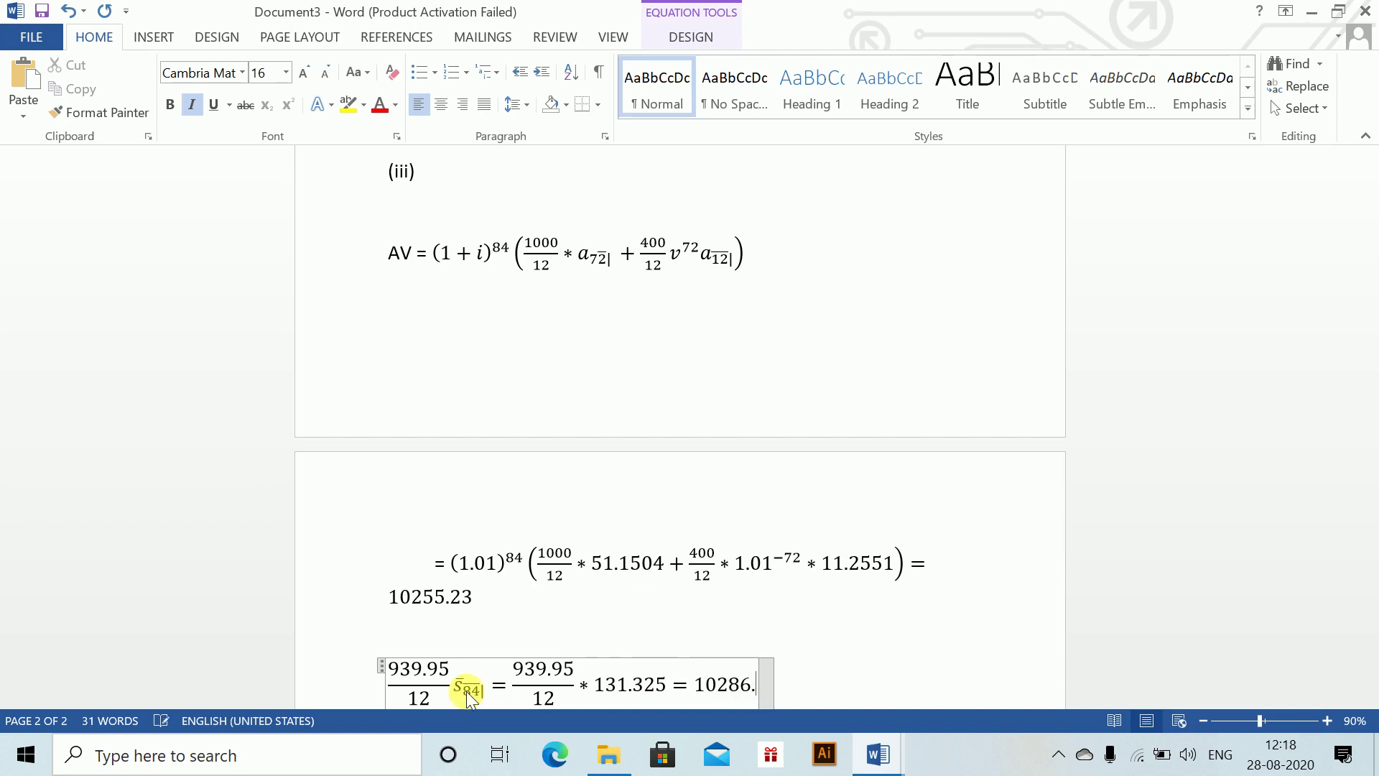
text(54)
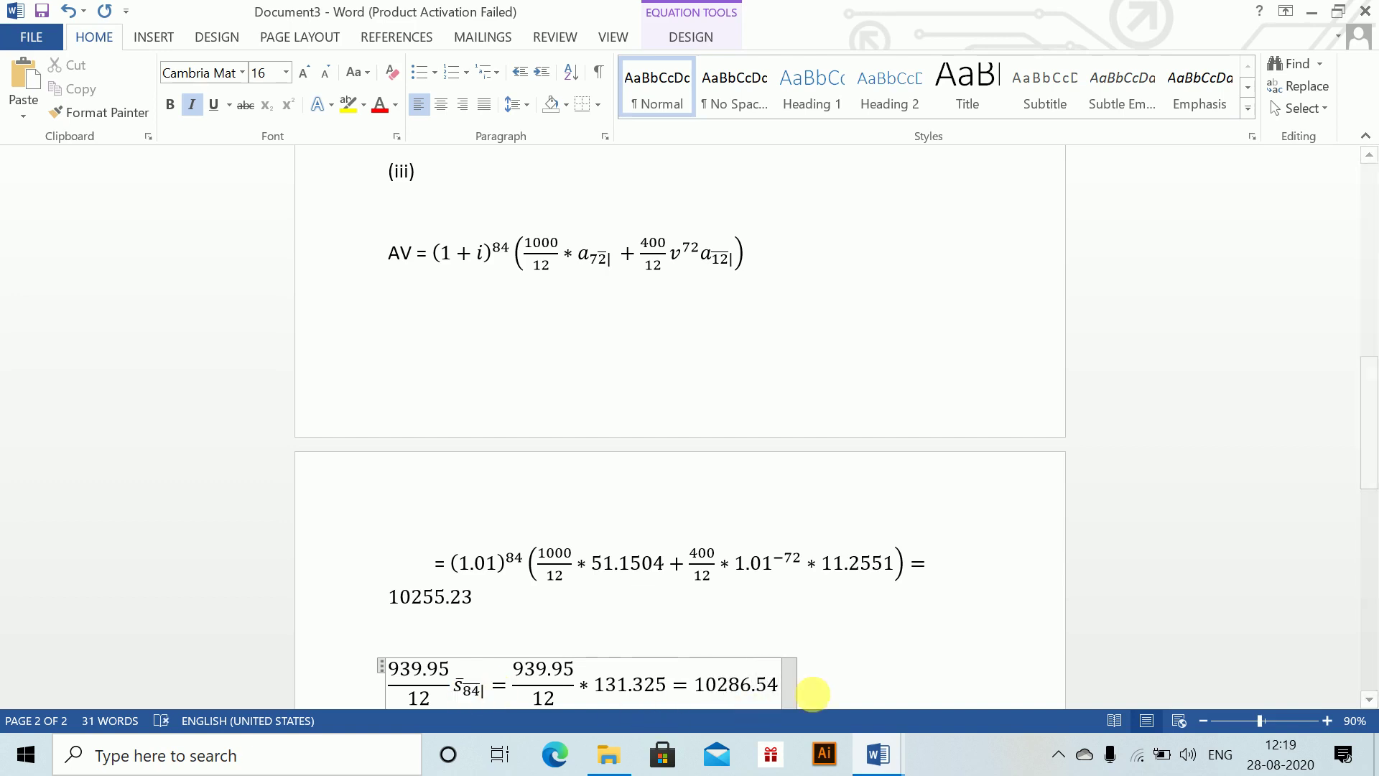
click(980, 705)
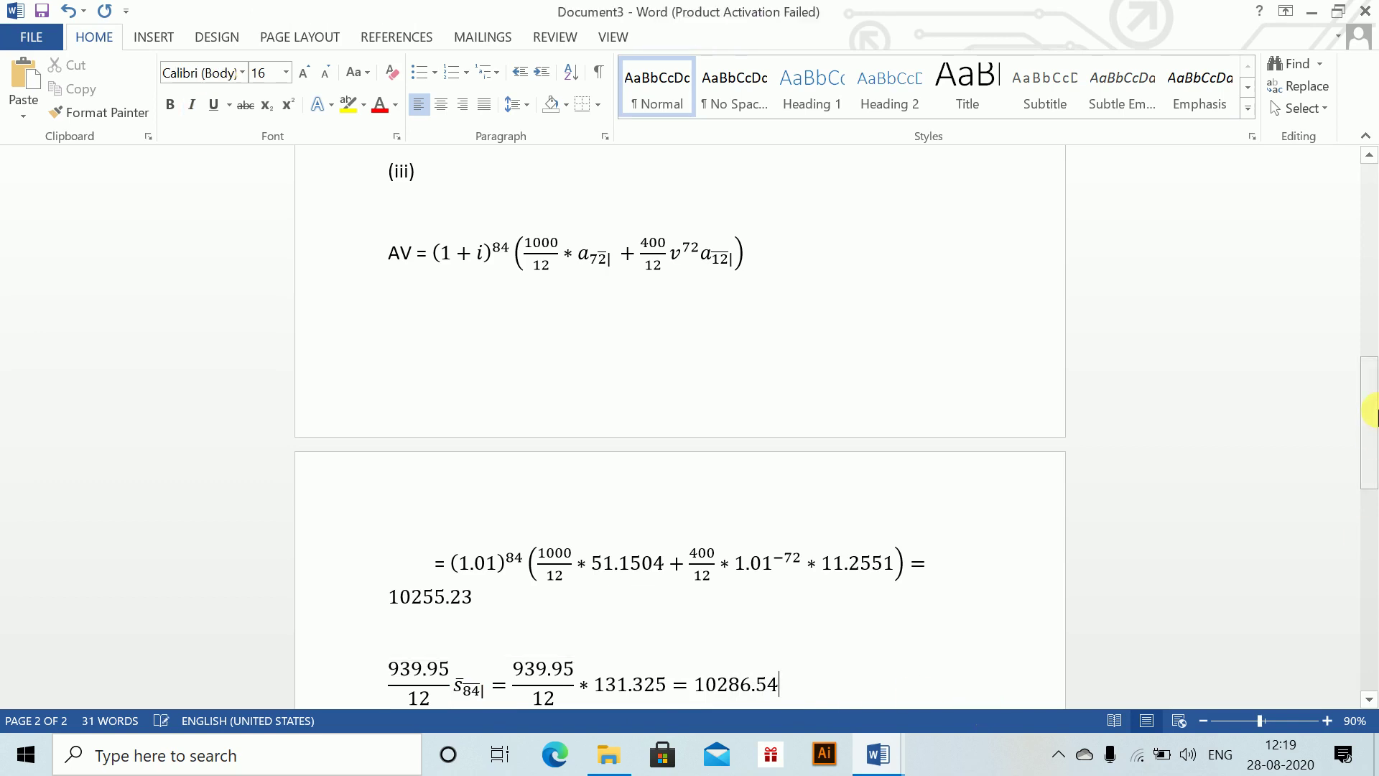
drag(1370, 412, 1372, 485)
Step: Return to the Template document and scroll down to Question 2 on quarterly payments
key(alt+Tab)
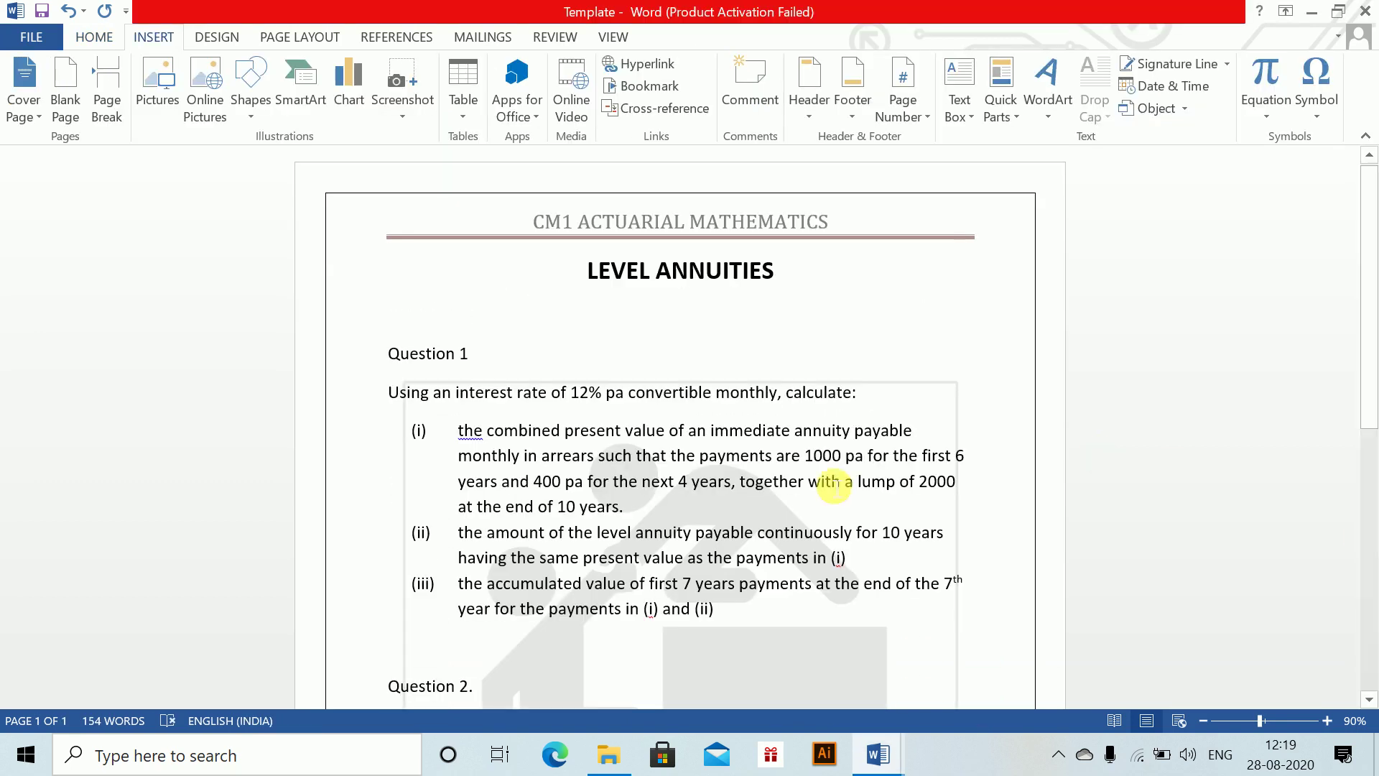
drag(1369, 295, 1367, 432)
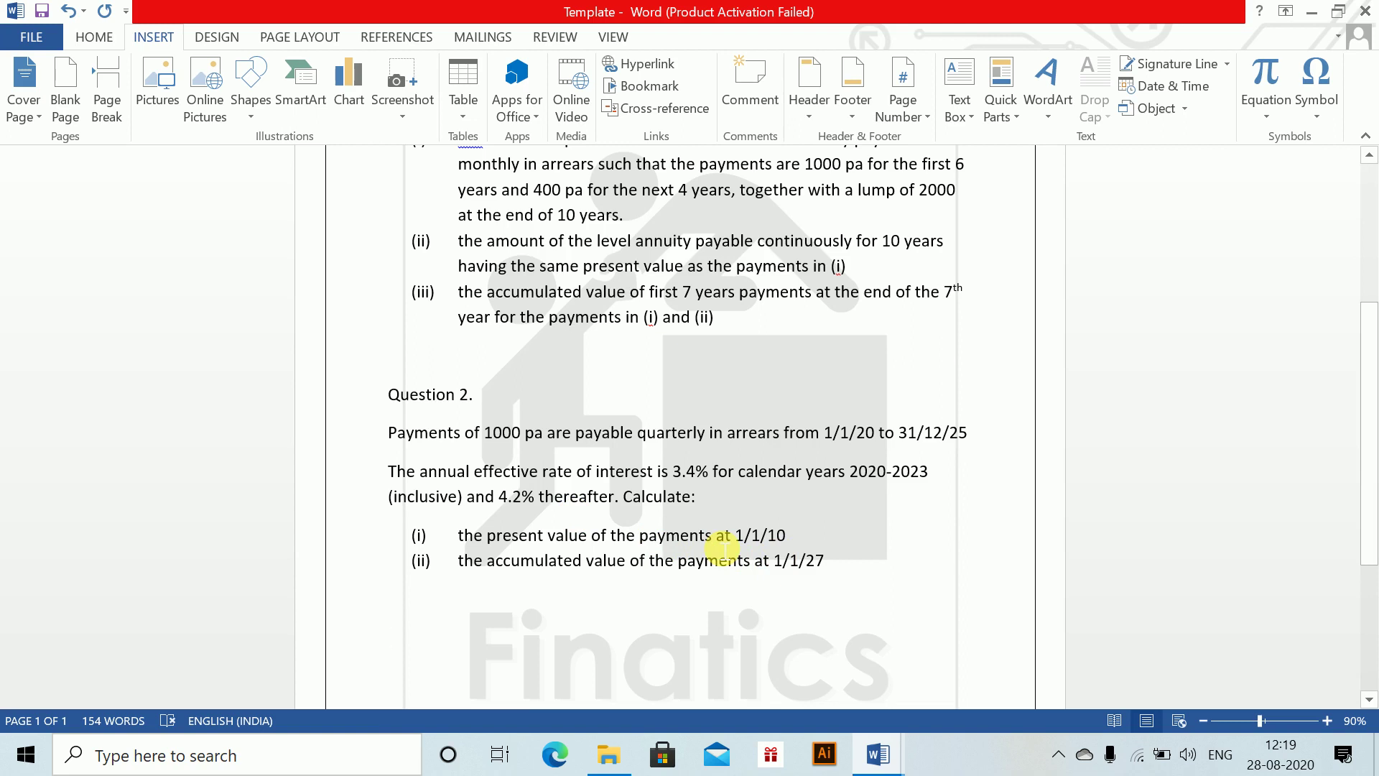
Step: In Document3, add a page break and type the heading 'Question 2.' on the new page
key(alt+Tab)
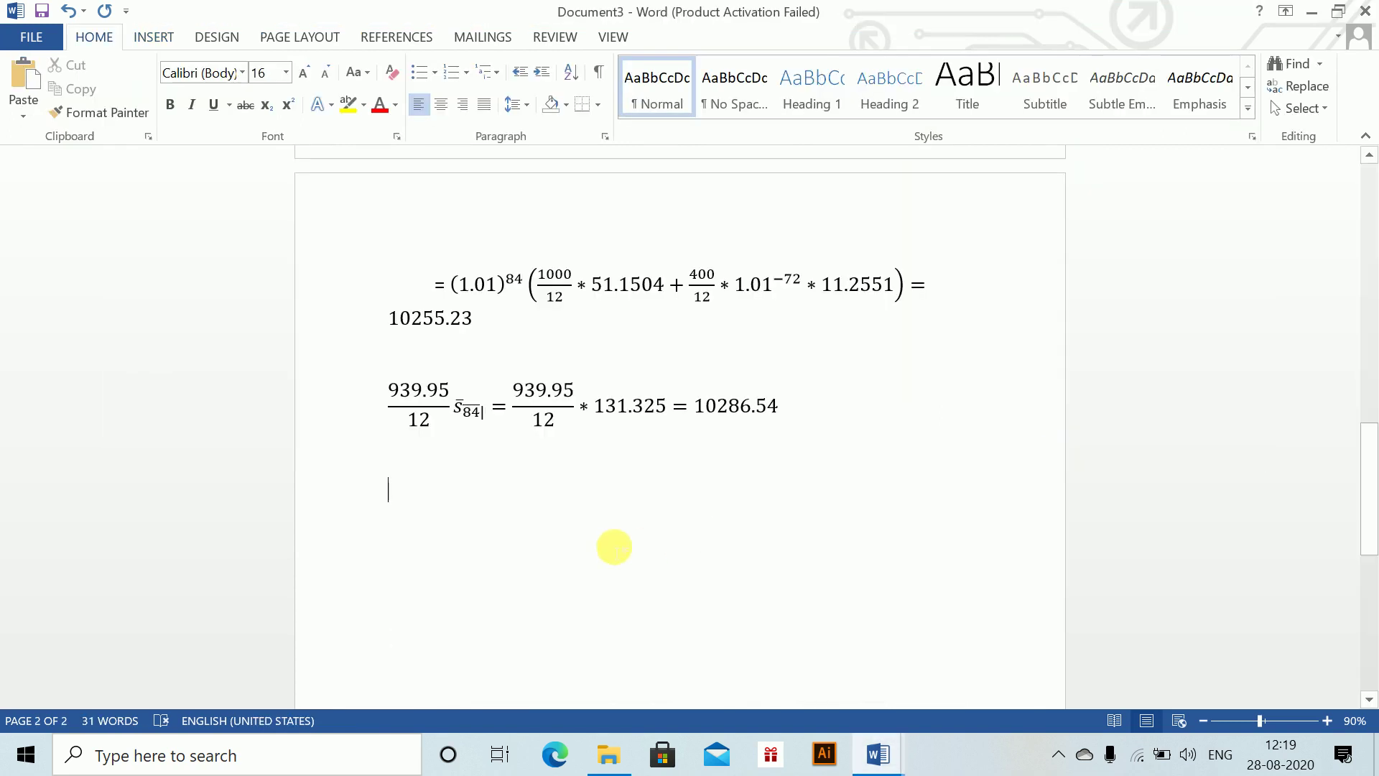
key(ctrl+Return)
text(Question 2.)
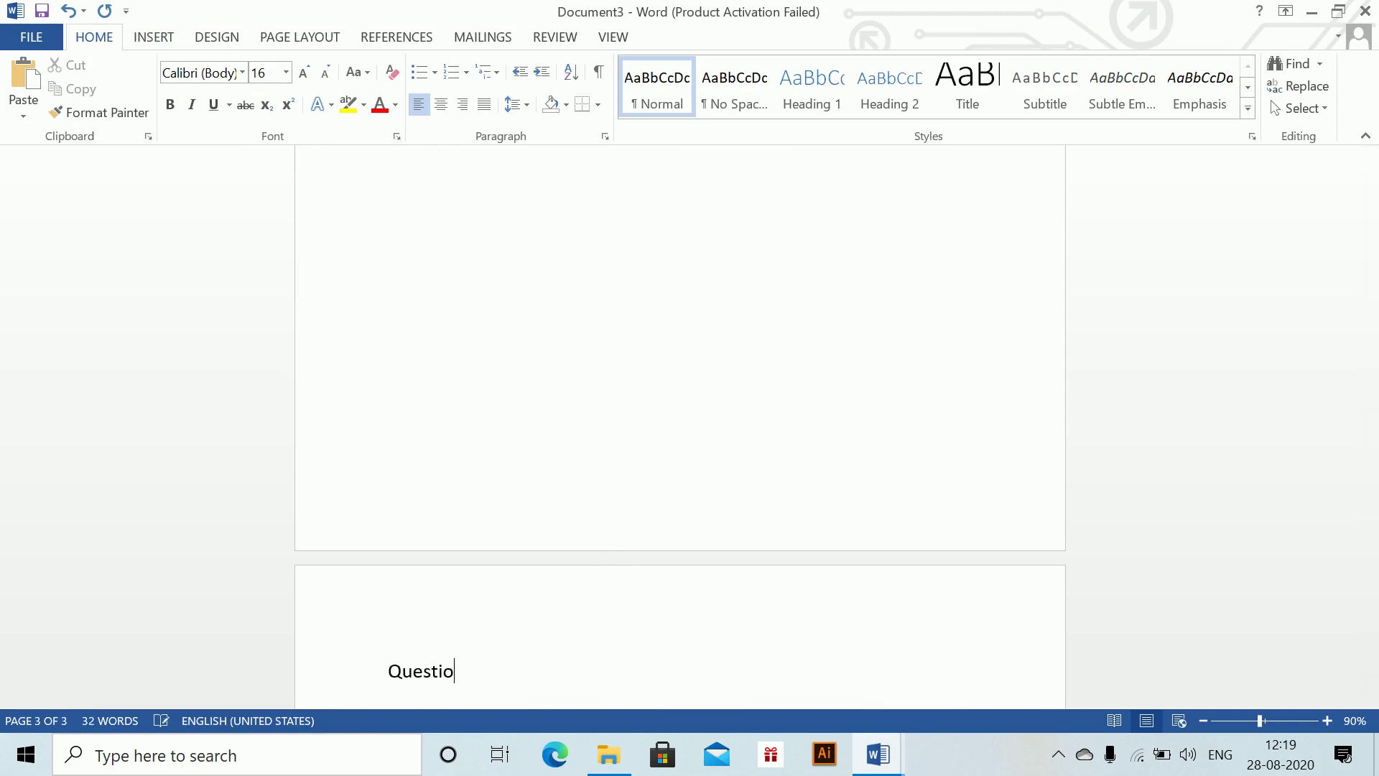
key(Return)
drag(1372, 455, 1371, 530)
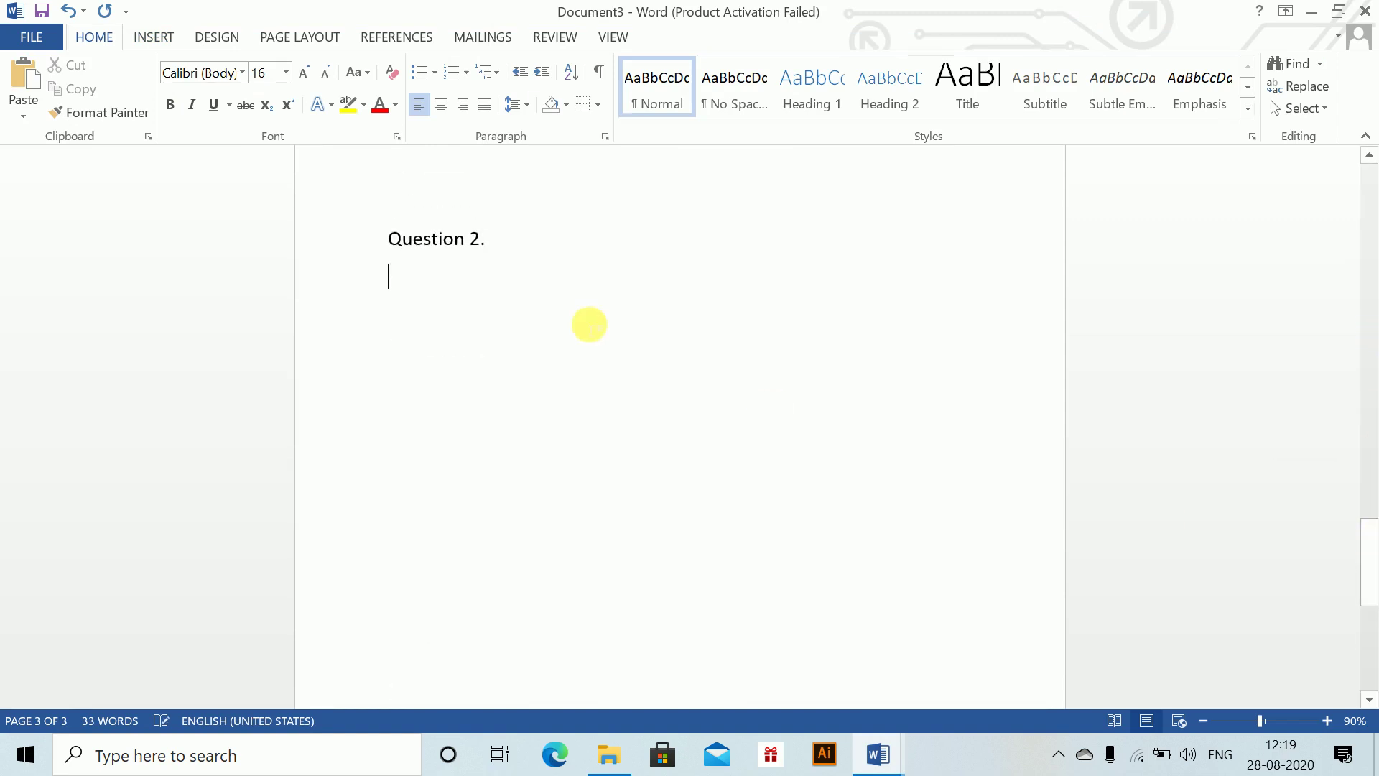
Step: Type 'PV =' and start an equation with 1000 times the annuity symbol a₄⁽⁴⁾
text(PV =)
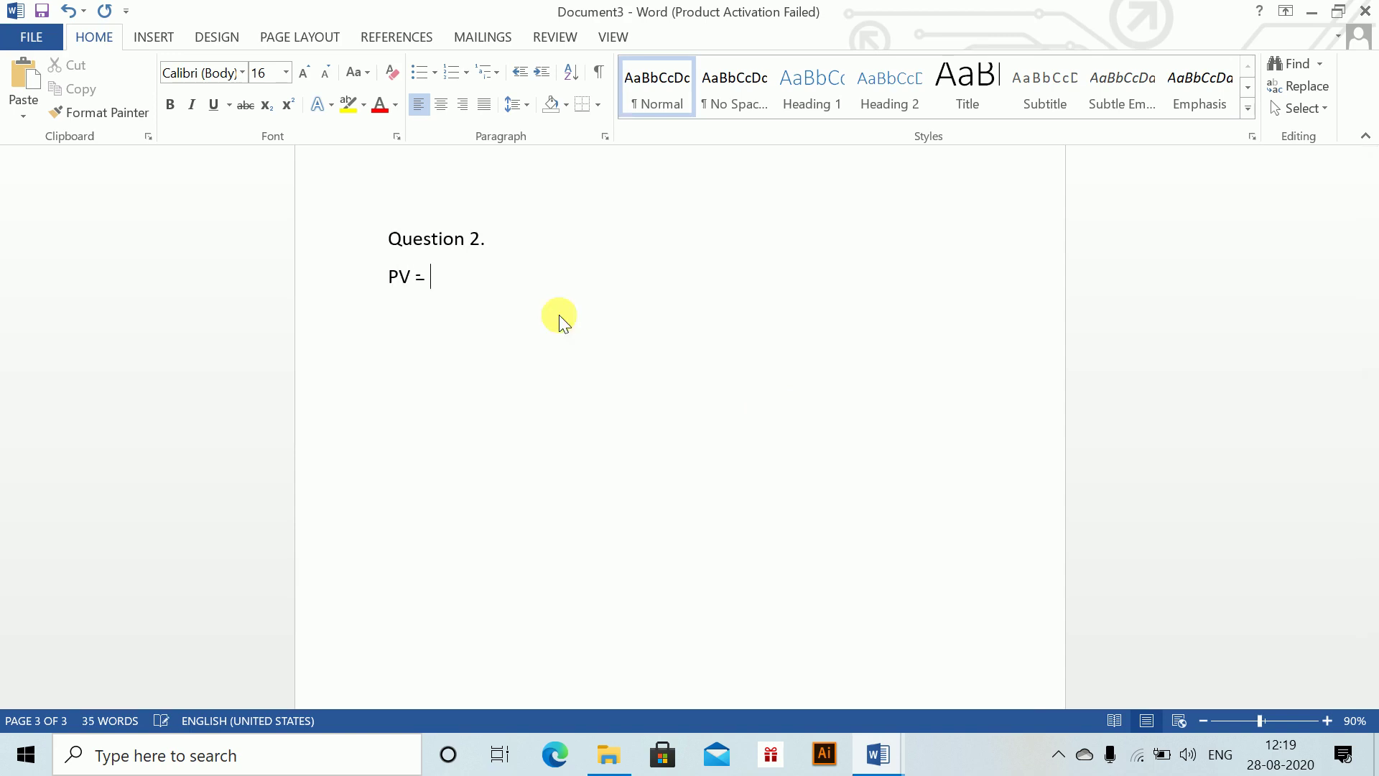
key(alt+equal)
text(1000)
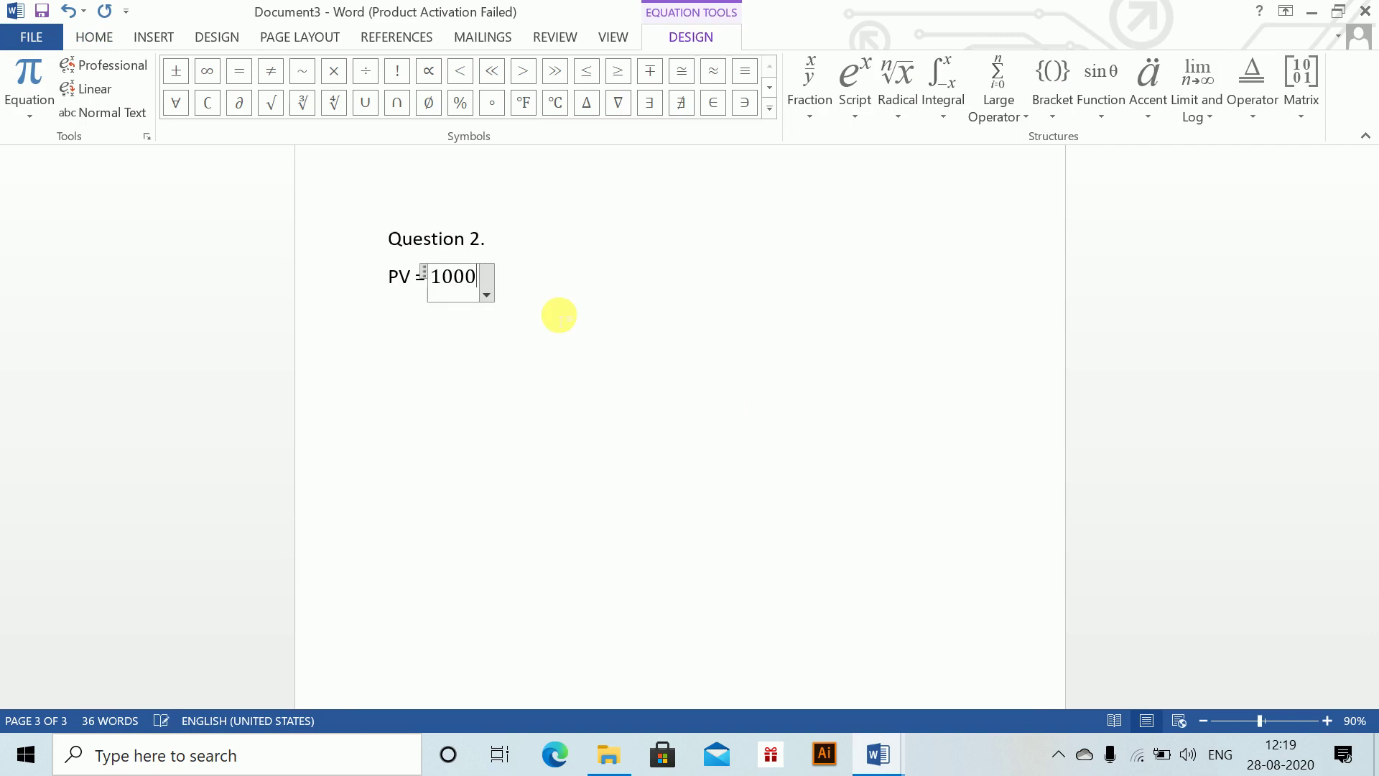
key(ctrl+v)
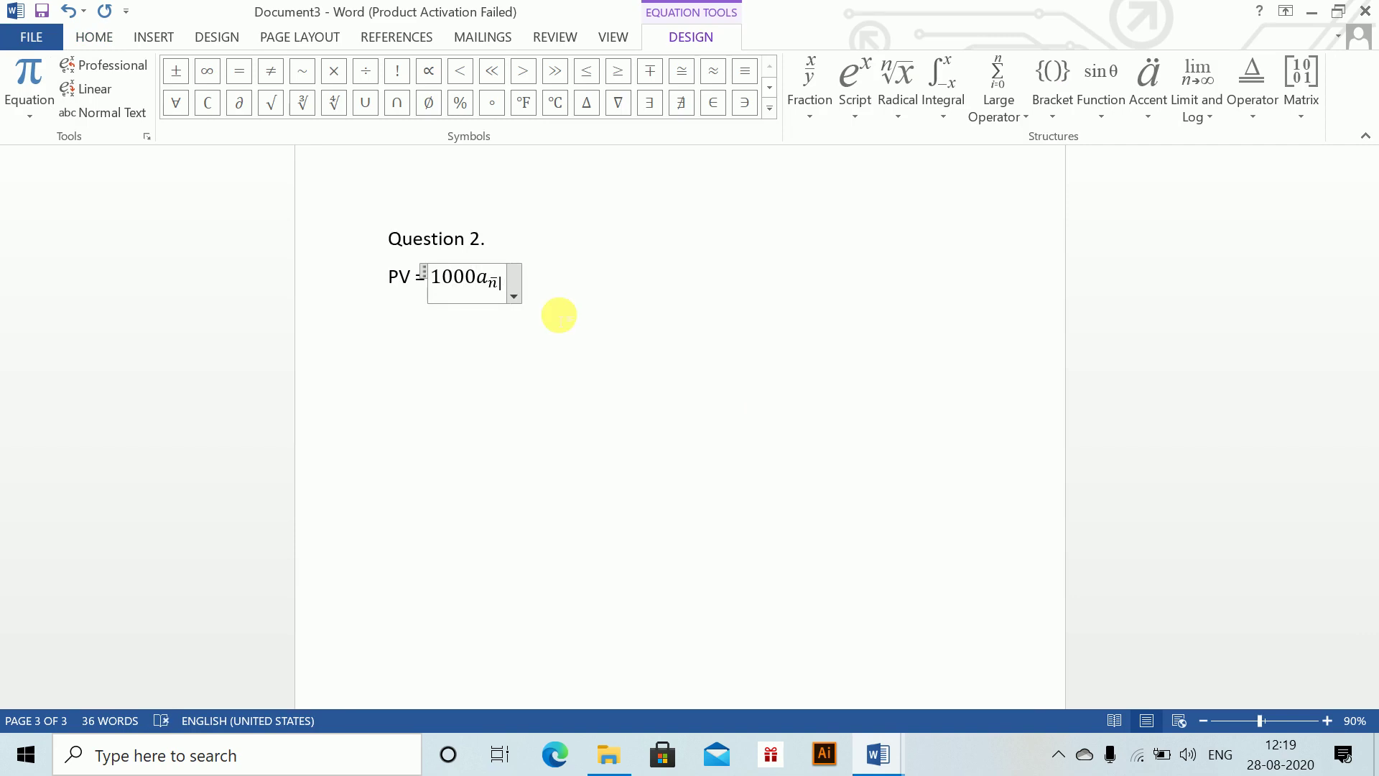
click(505, 289)
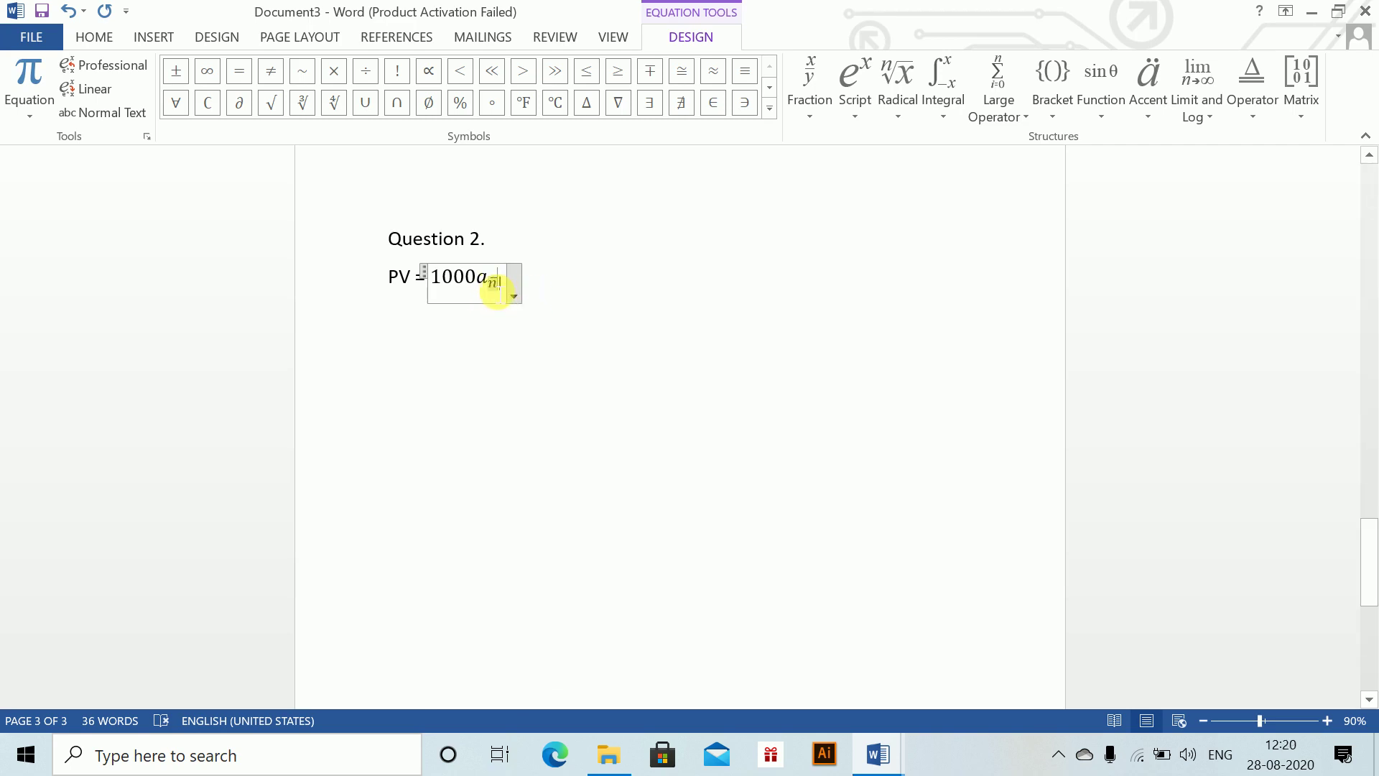
key(BackSpace)
text(4)
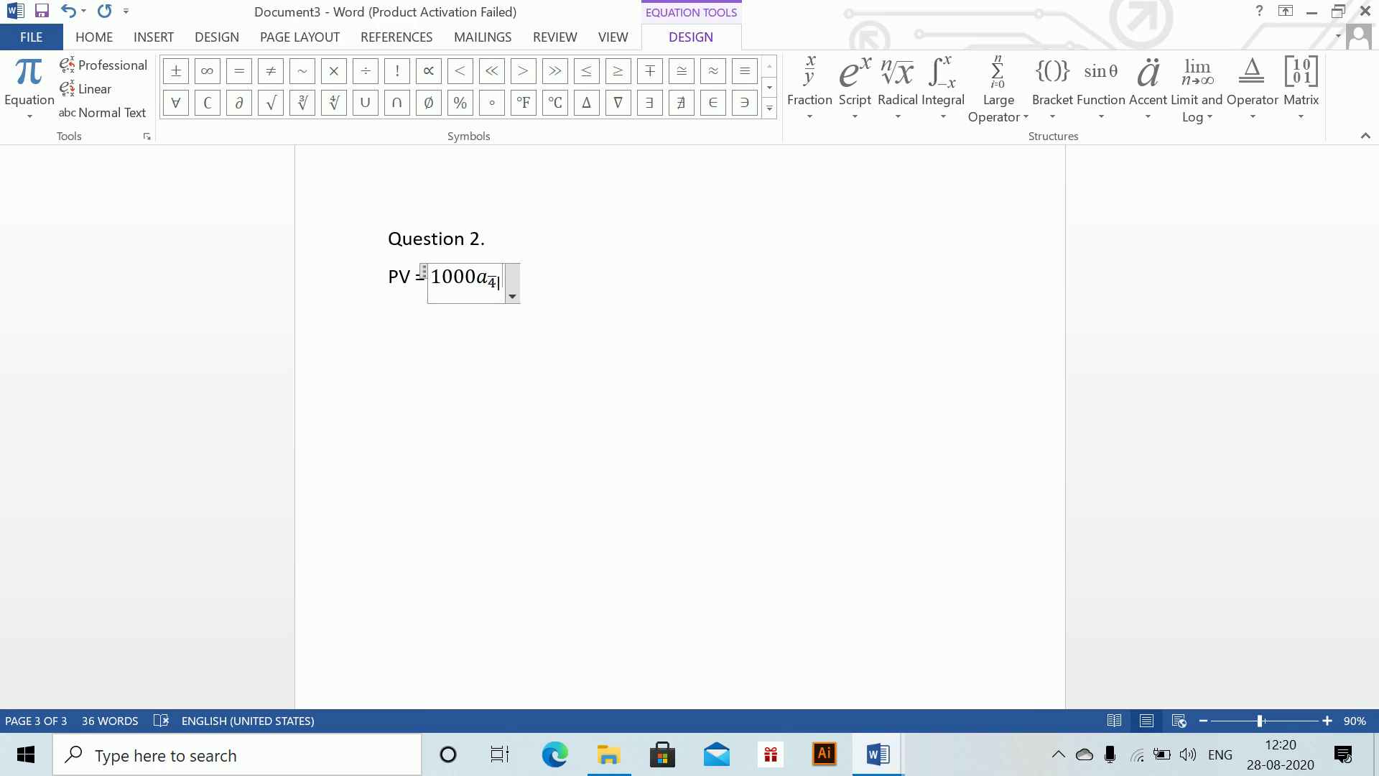
text(^(4)
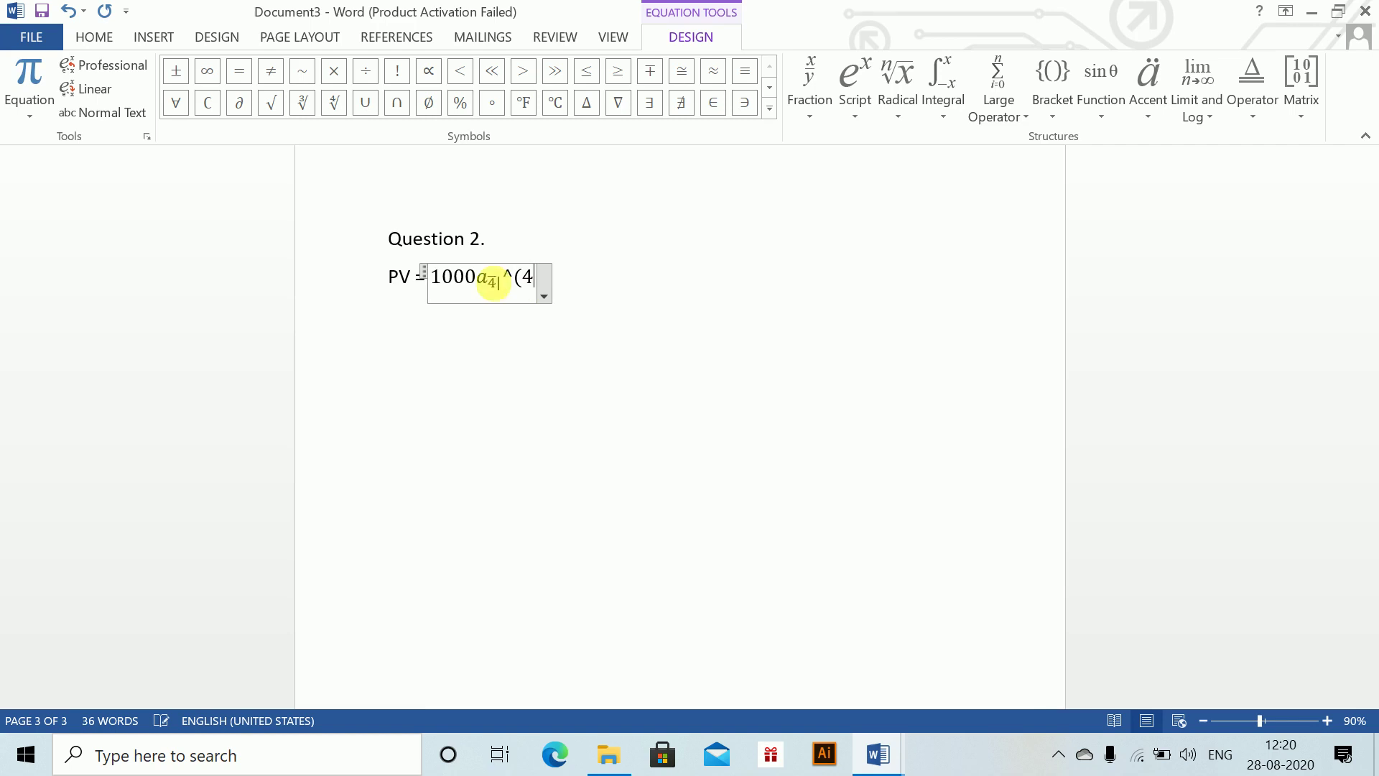
key(BackSpace)
text((4)
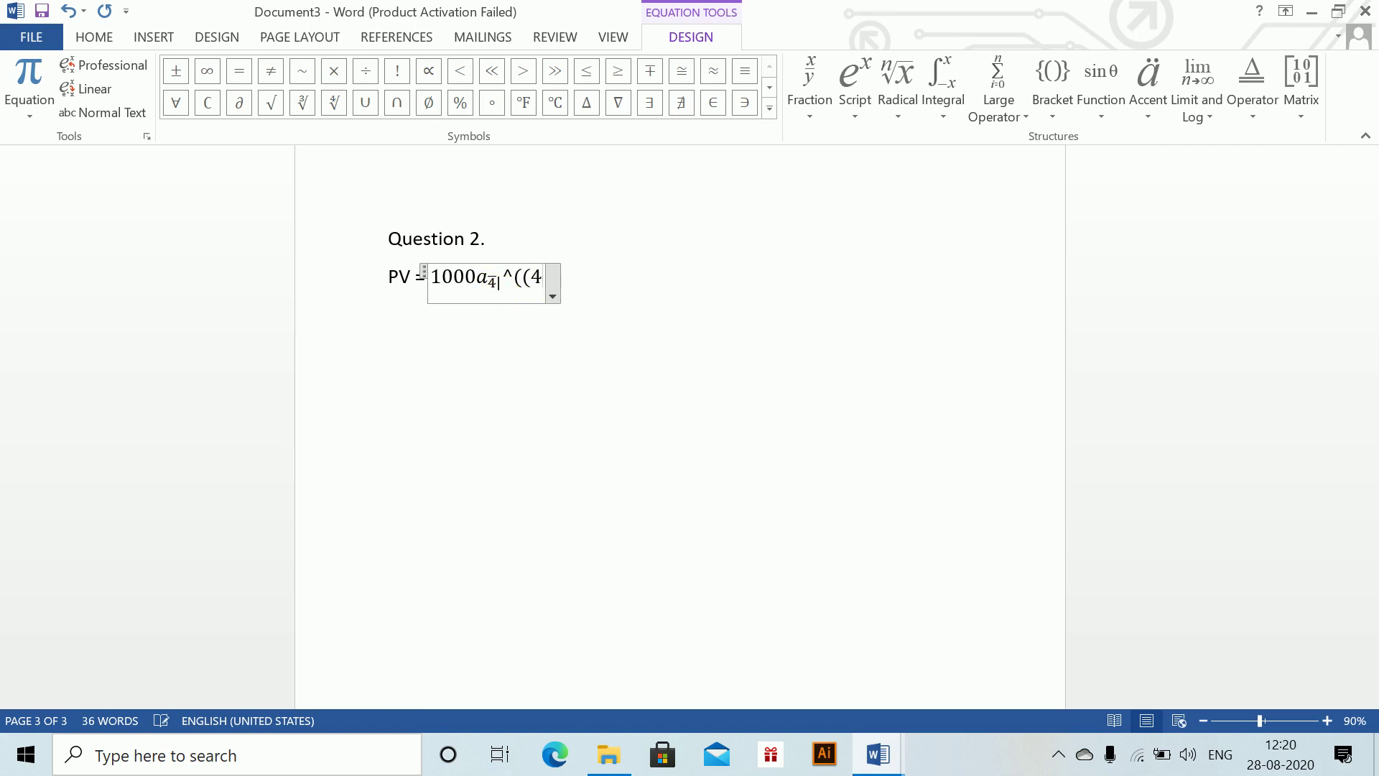
text()))
key(space)
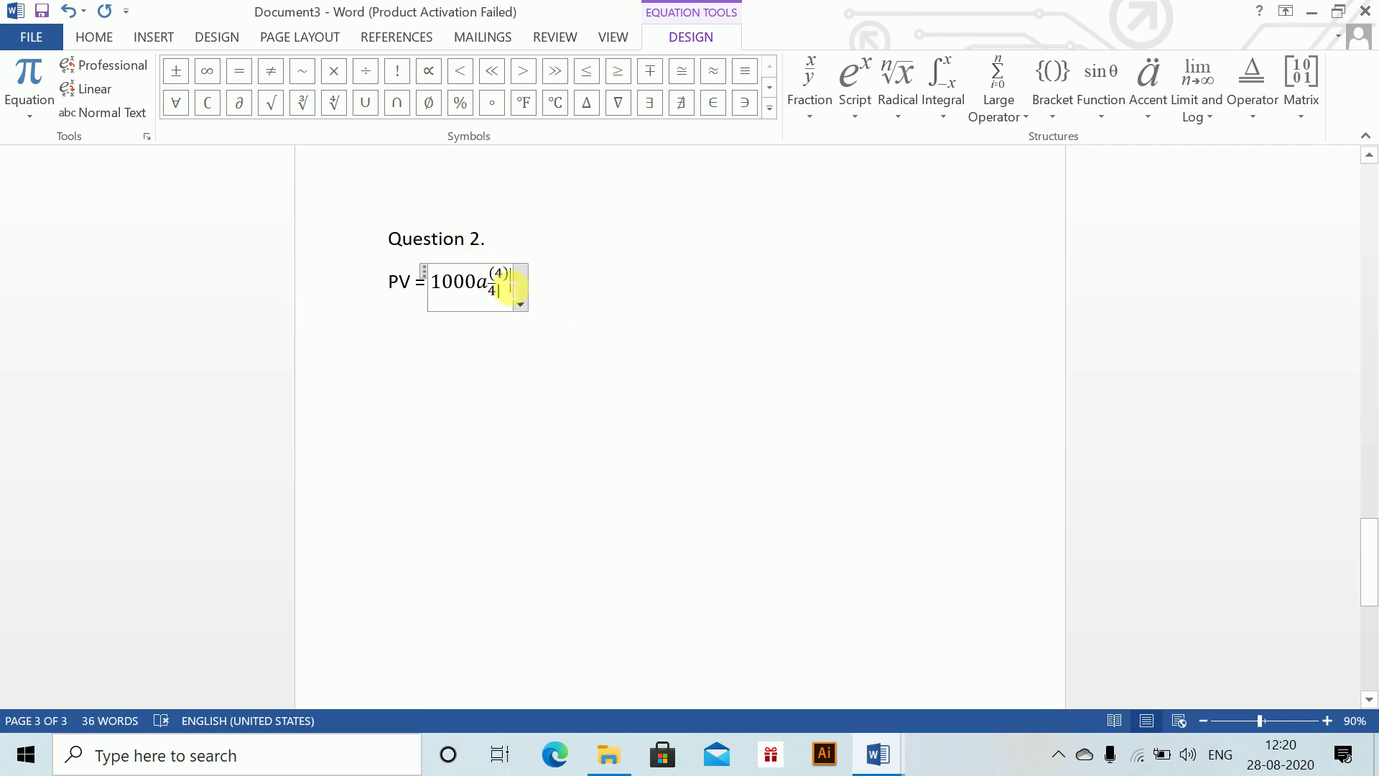
text(=)
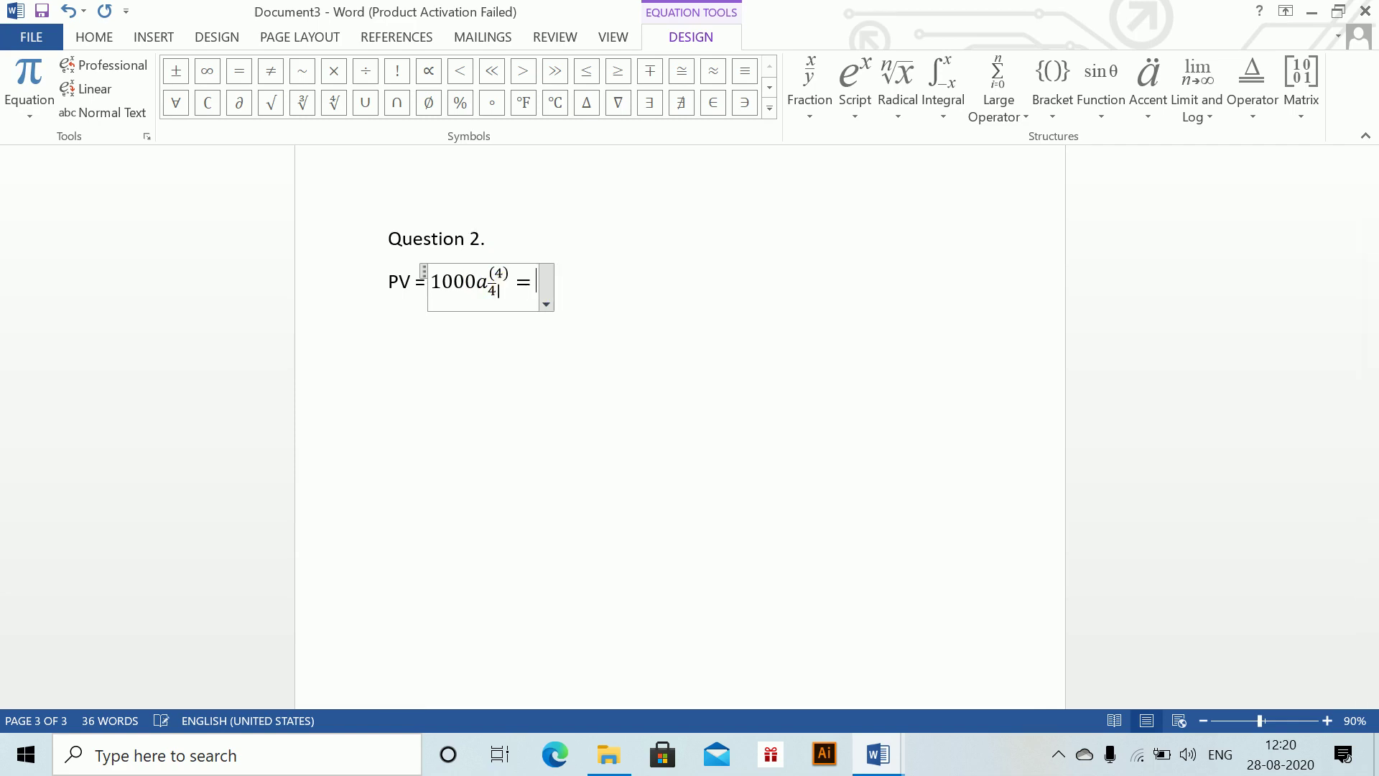
key(BackSpace)
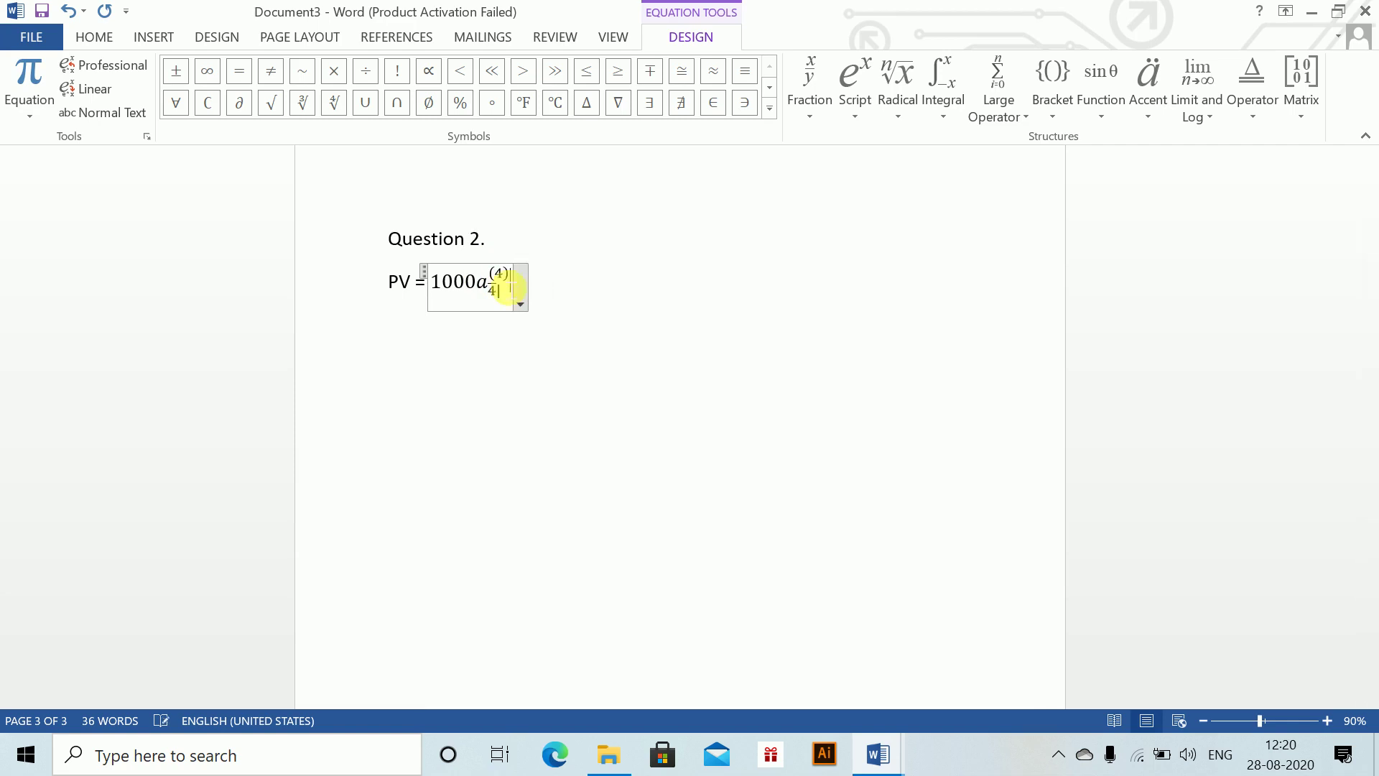
text(@3.4% )
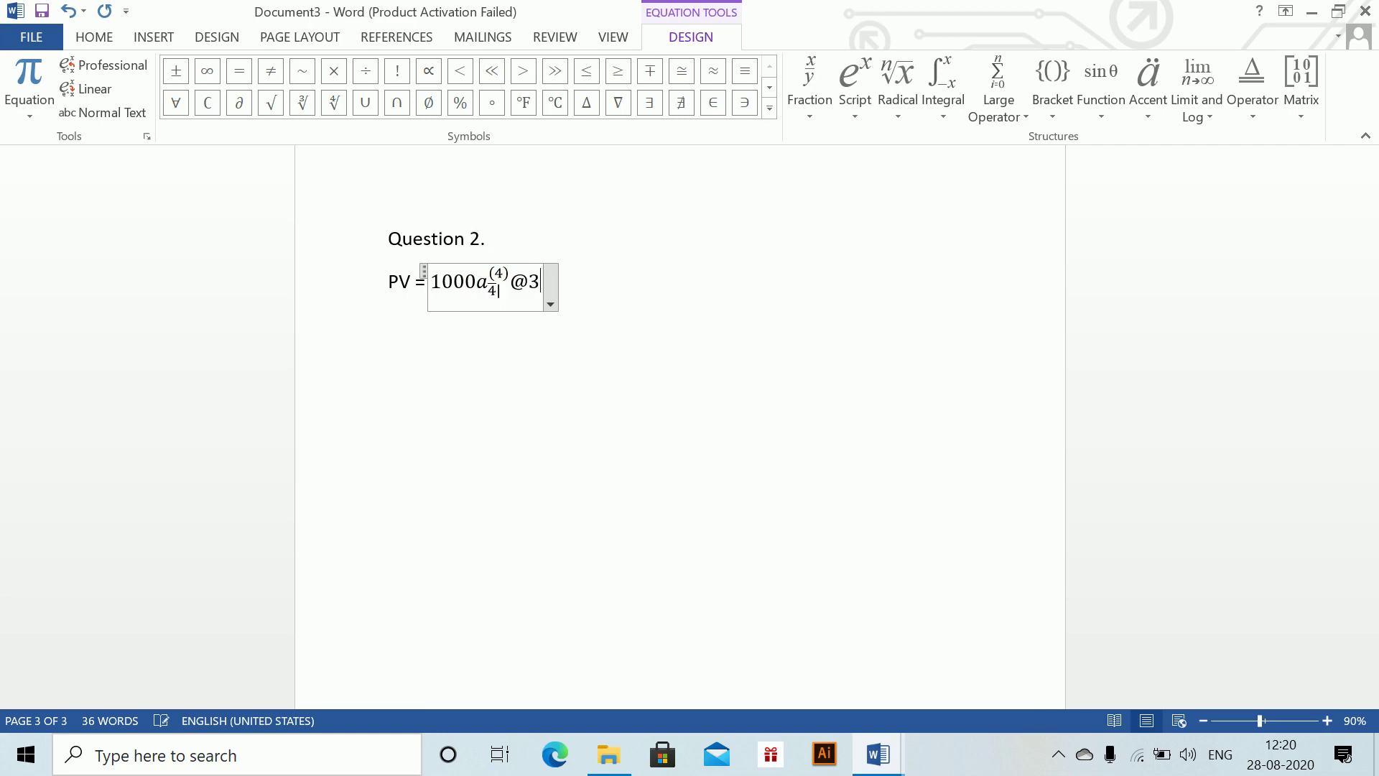
text(=)
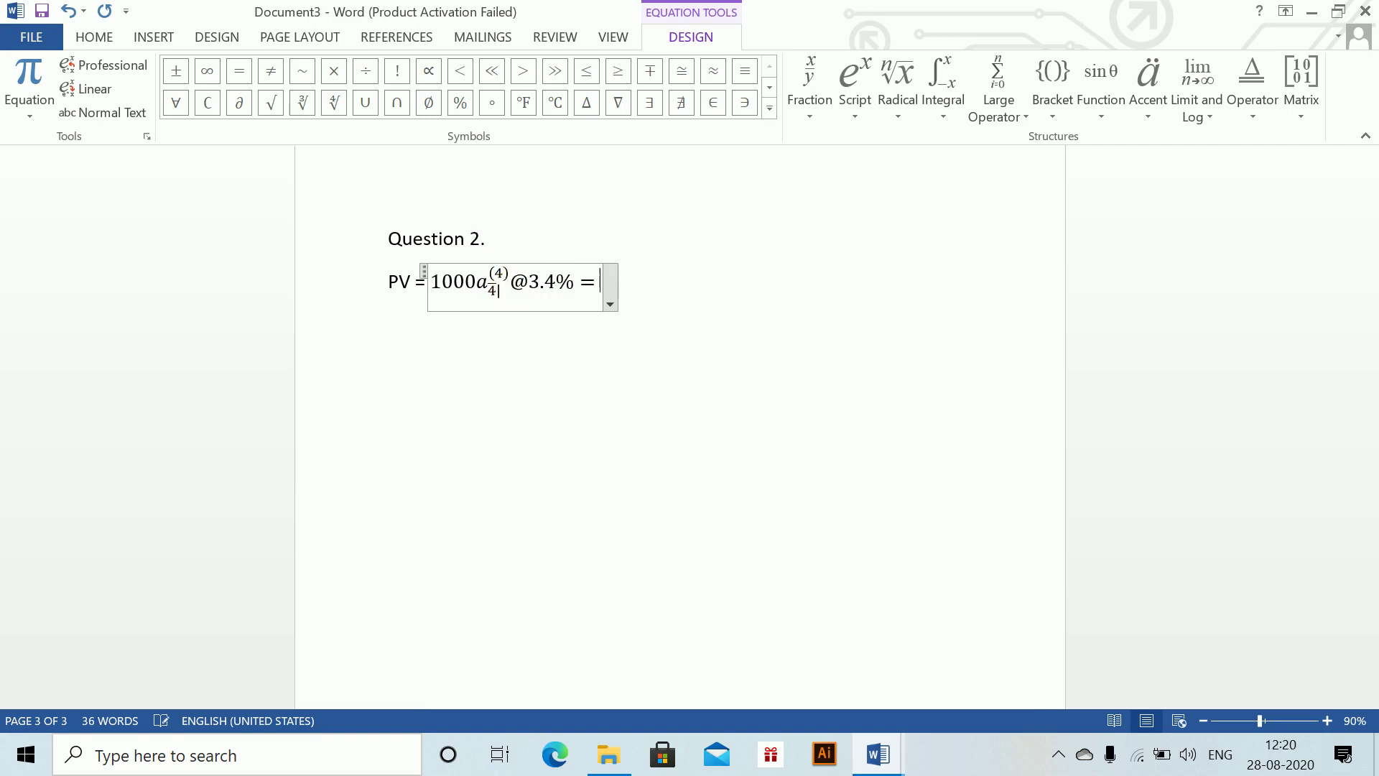
key(BackSpace)
text(+1)
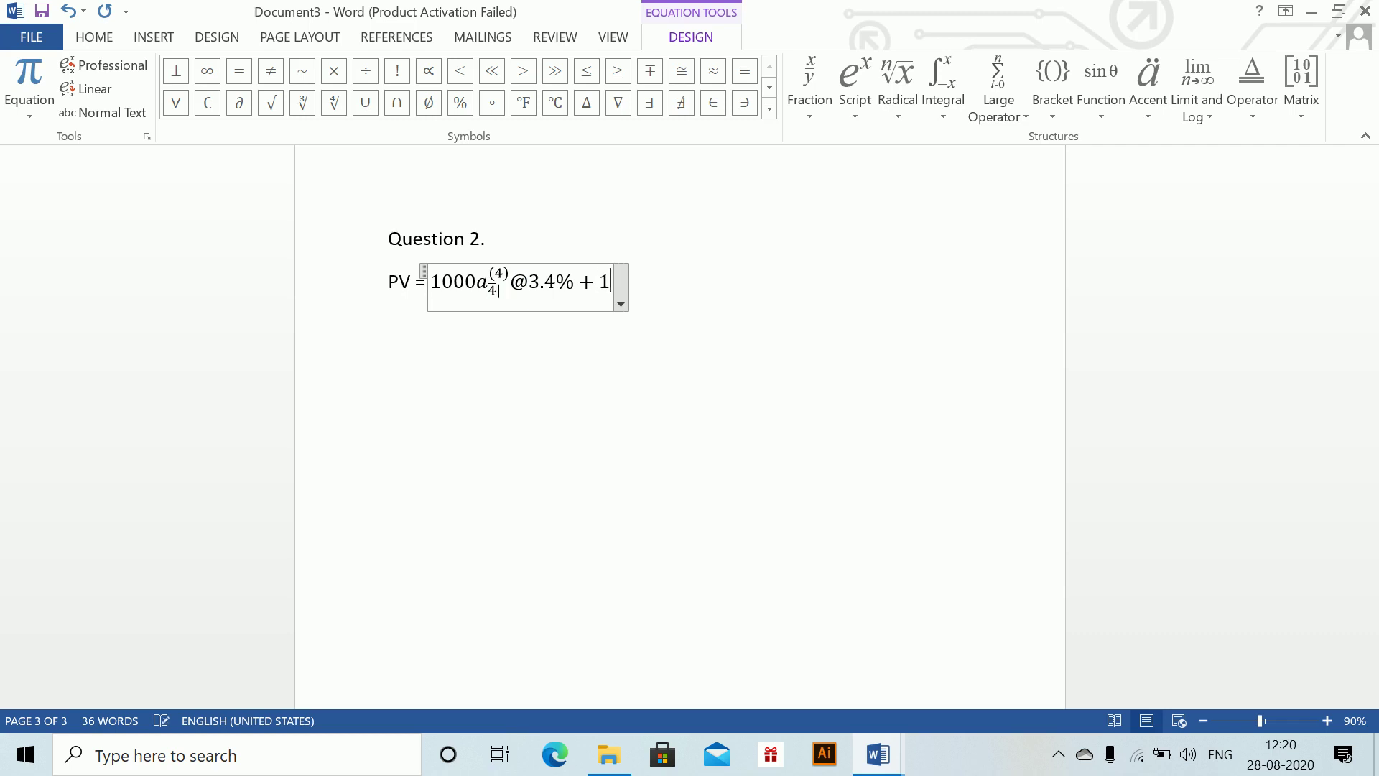
text(000v^4)
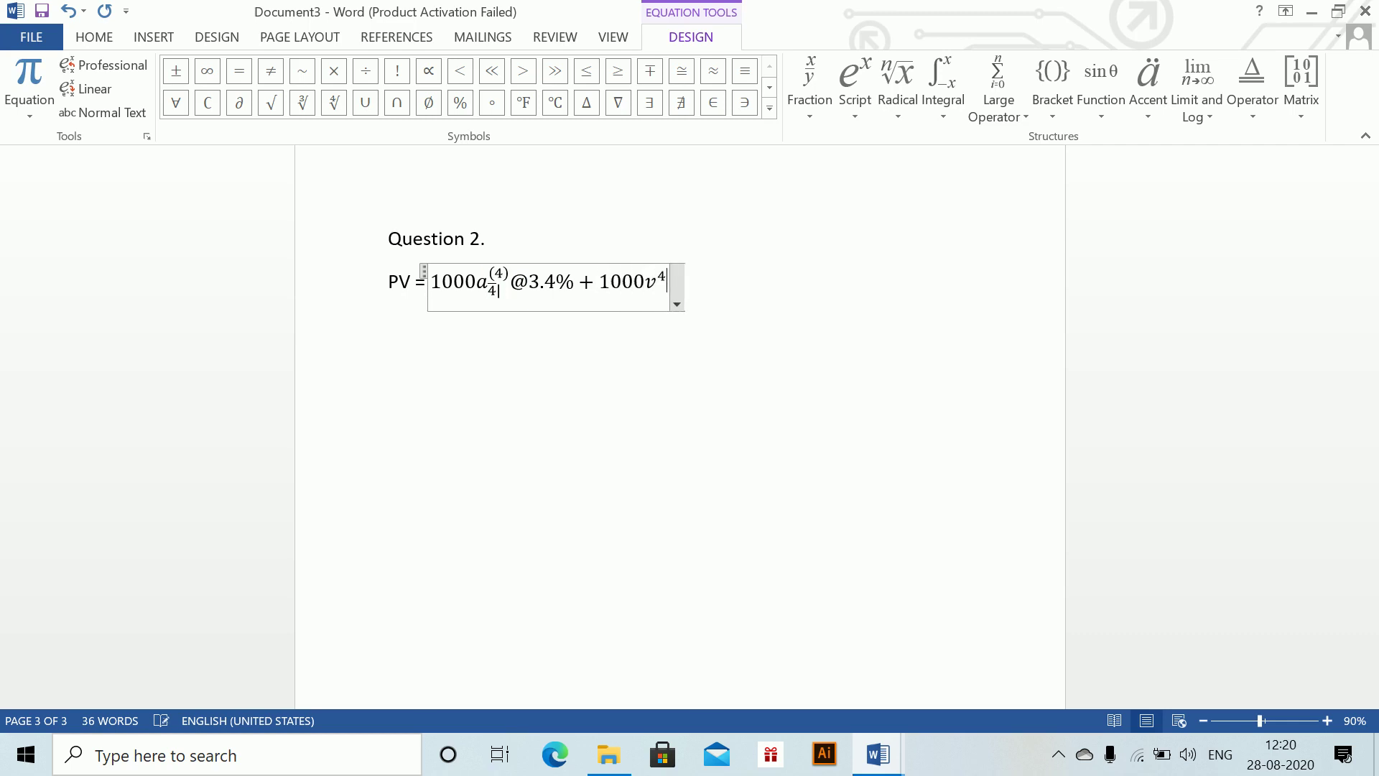
text(@)
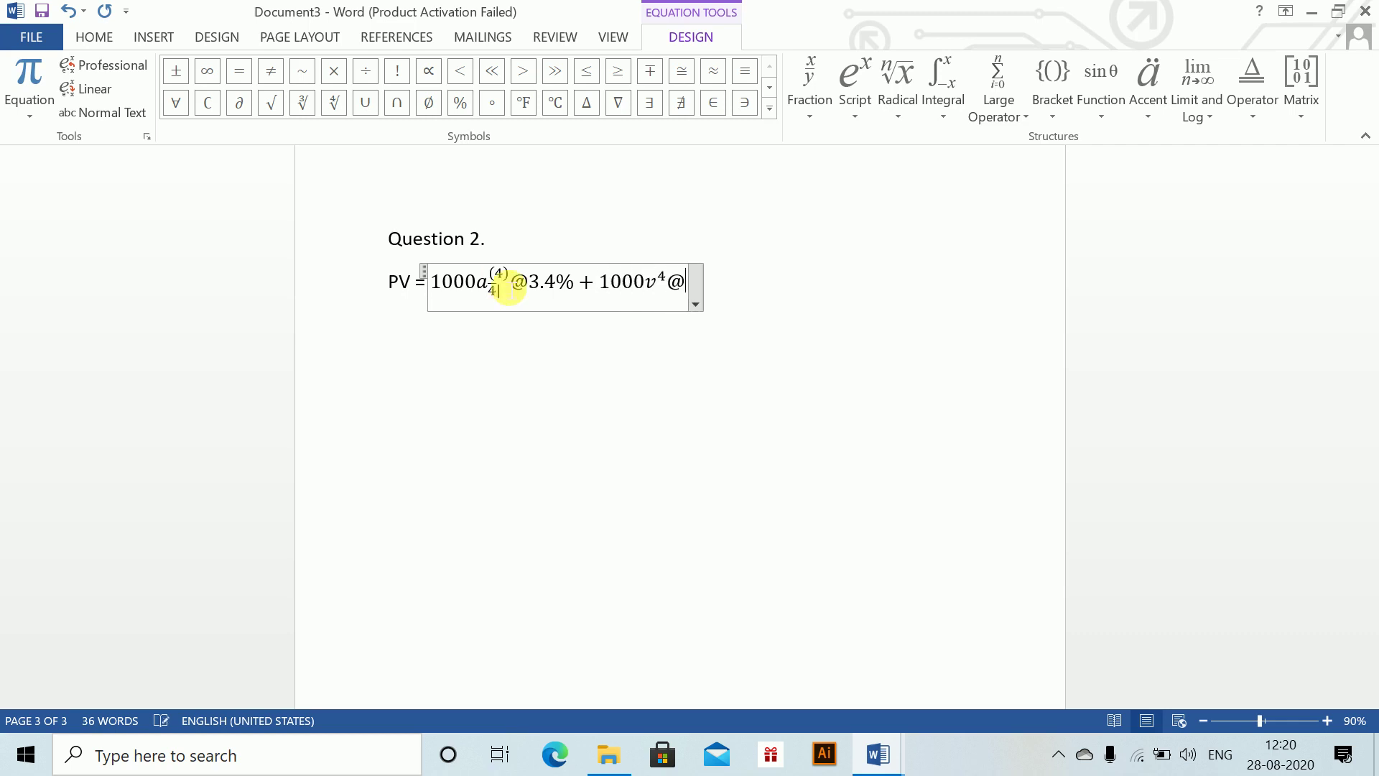
text(3.5=4)
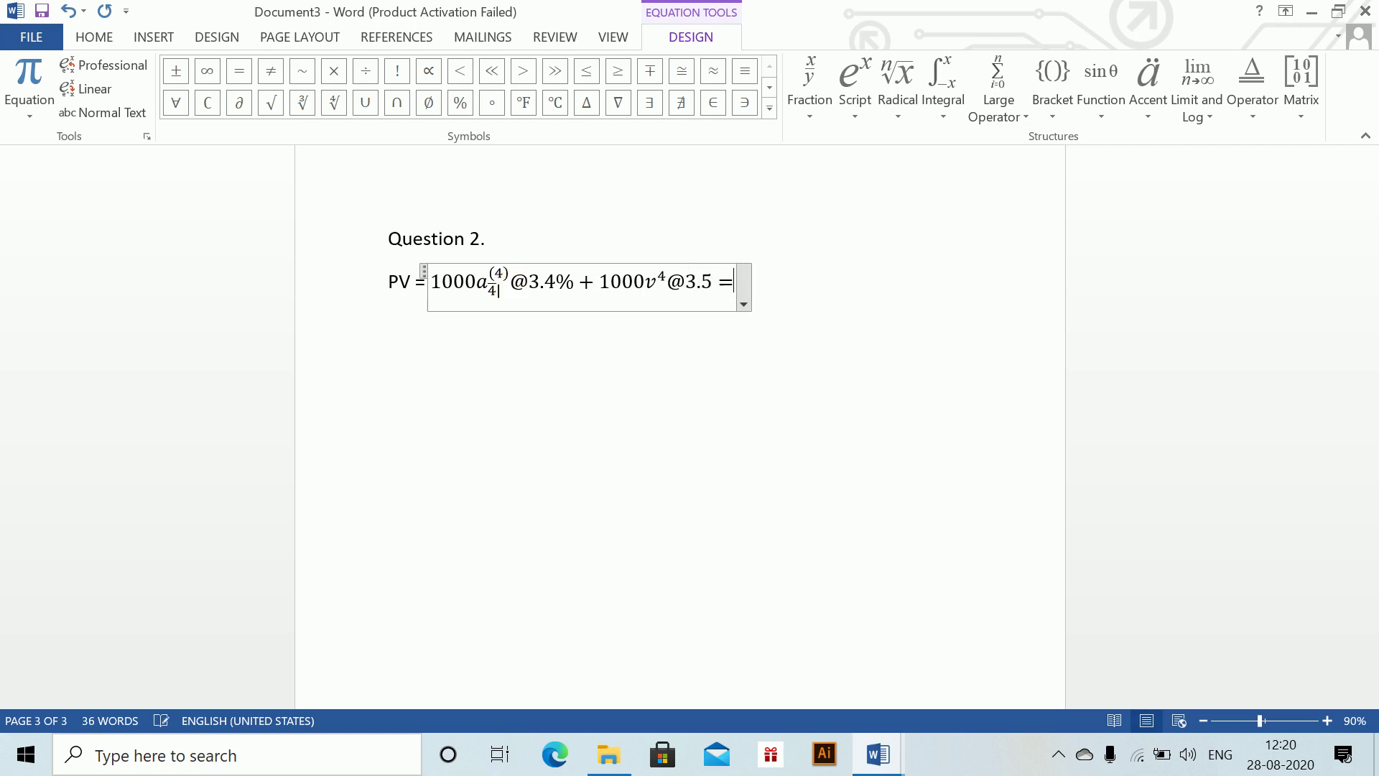
key(BackSpace)
key(BackSpace)
key(BackSpace)
text(4%)
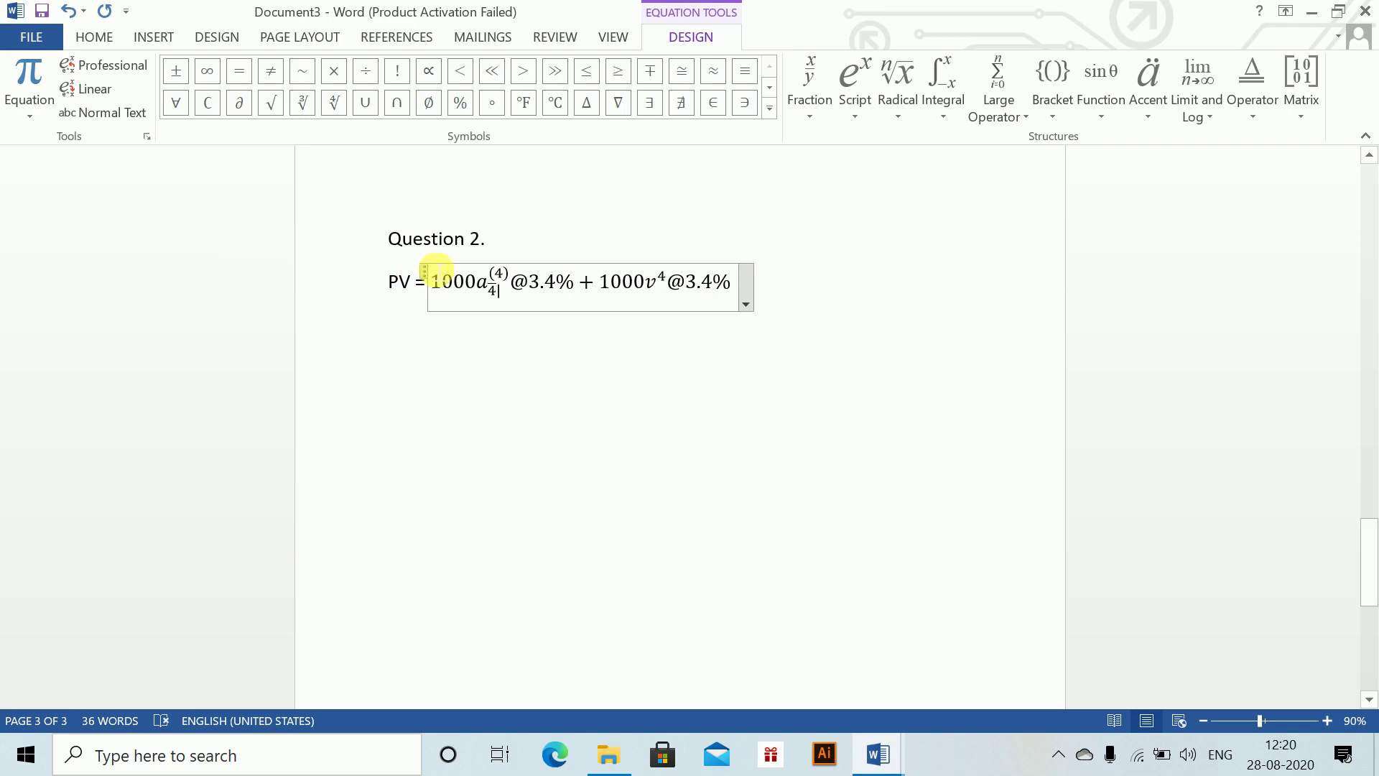
Step: Append a copy of the annuity term edited to a₂⁽⁴⁾, followed by '@ 4.2%'
click(496, 291)
click(744, 286)
key(ctrl+v)
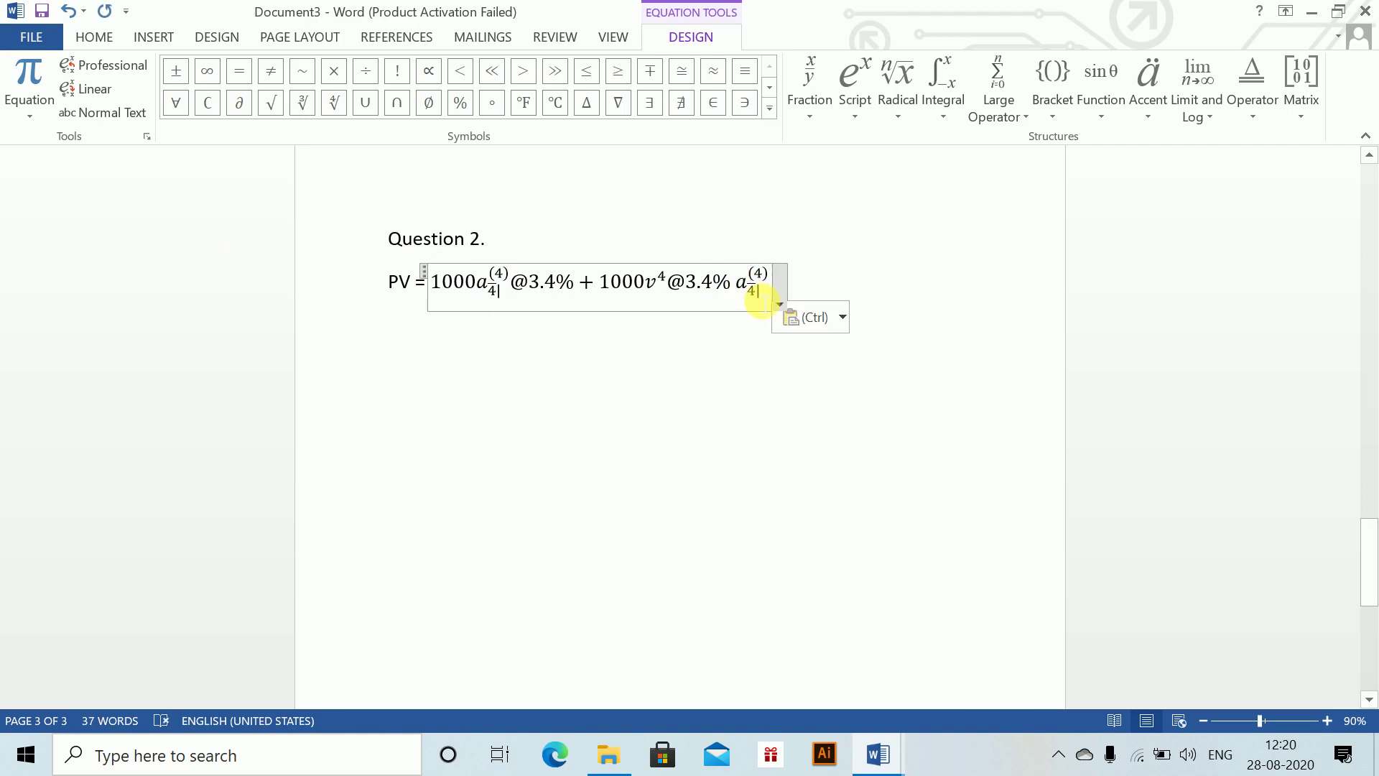
key(BackSpace)
text(2)
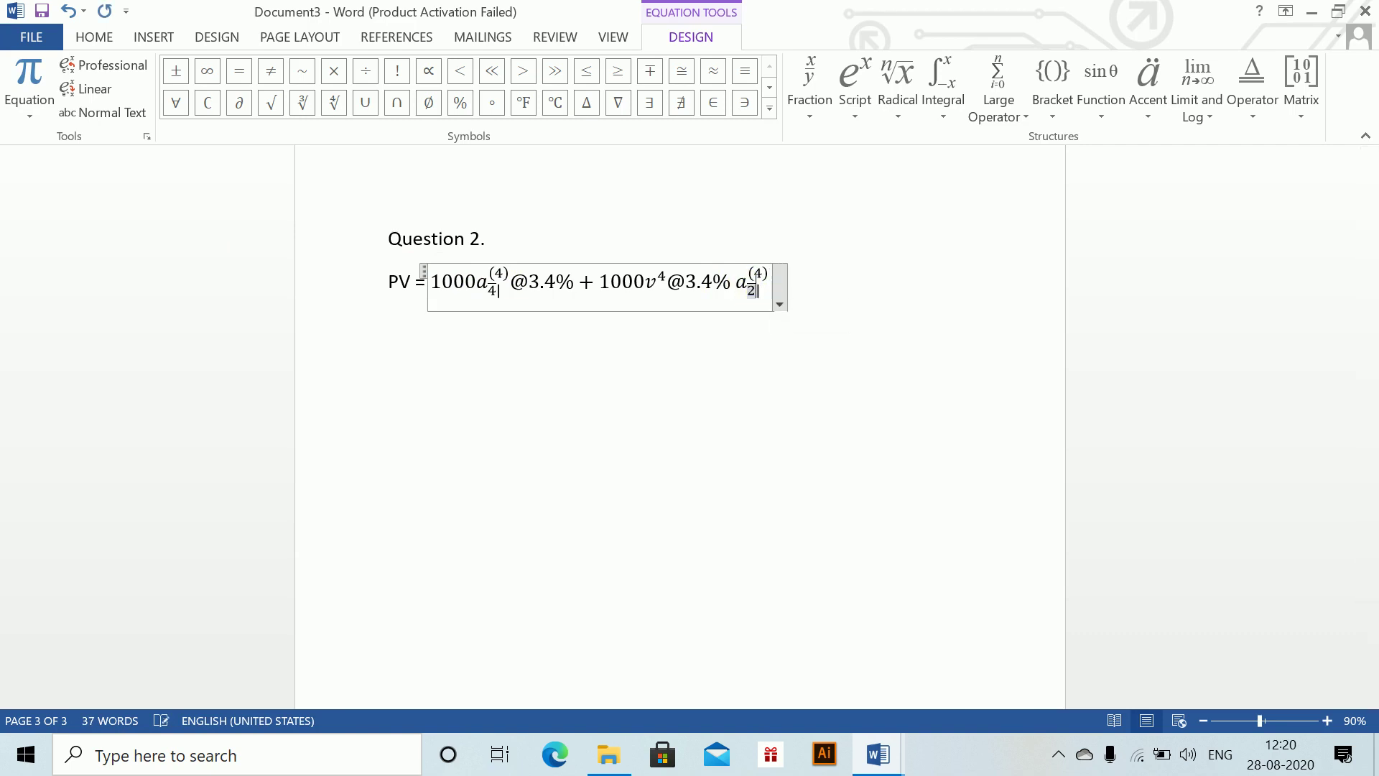
click(781, 292)
text(@ 4)
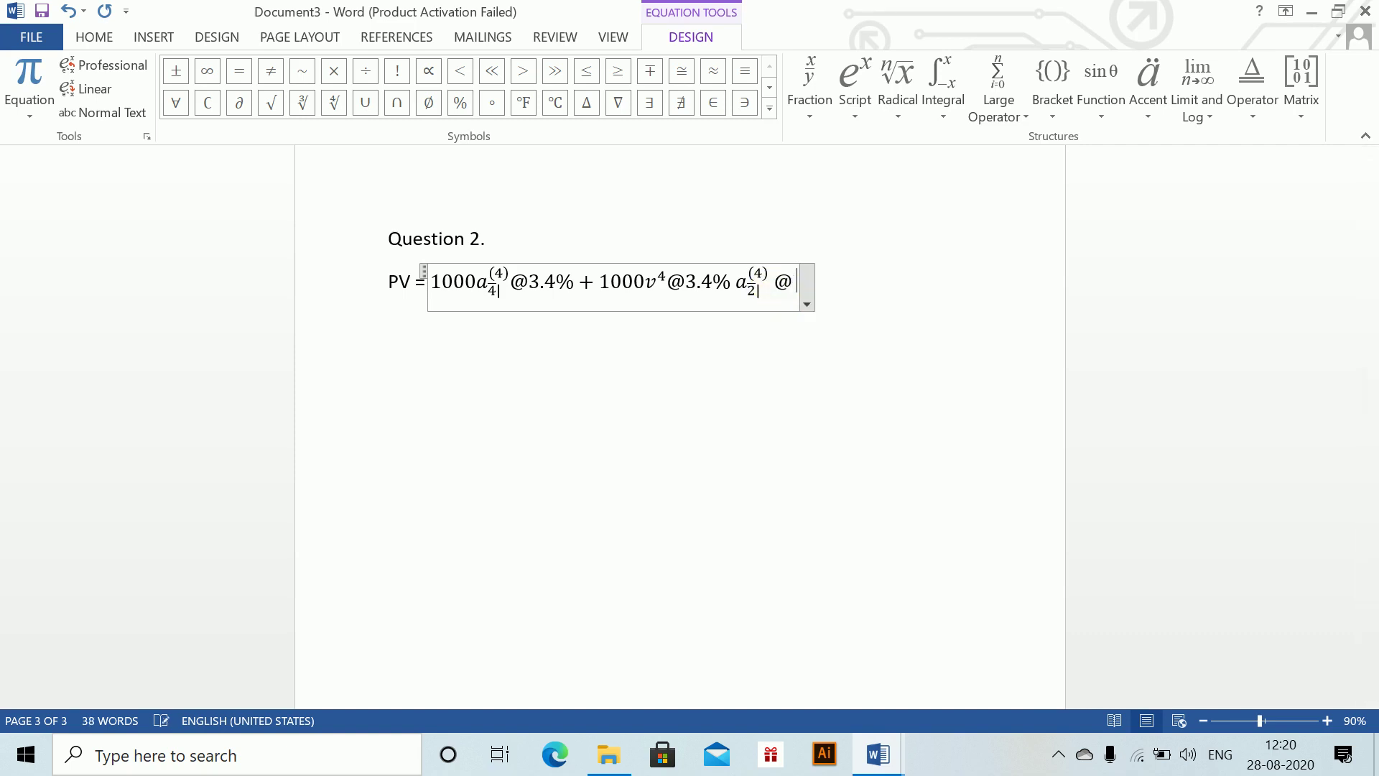
text(.2%)
Step: Exit the PV equation and start a new line below it
click(852, 284)
click(898, 284)
key(ctrl+z)
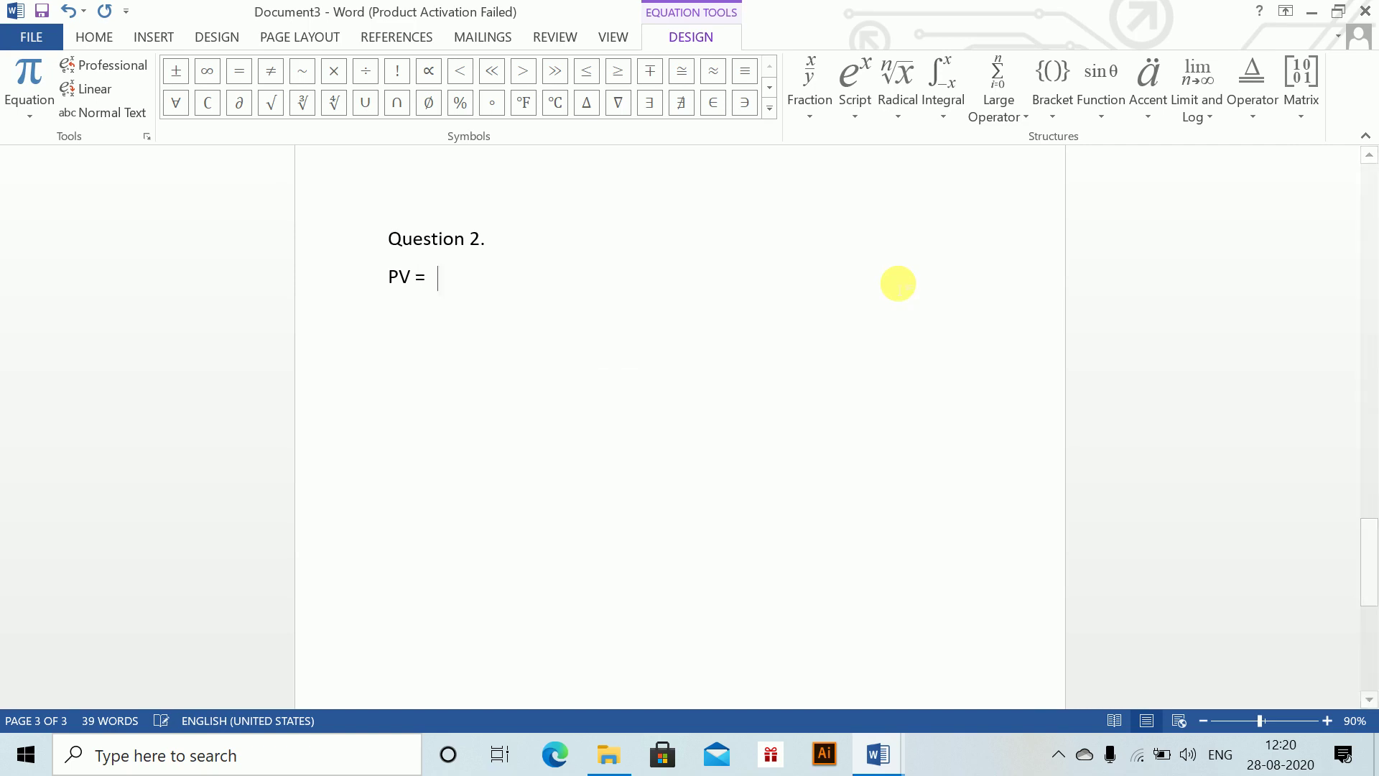
key(ctrl+y)
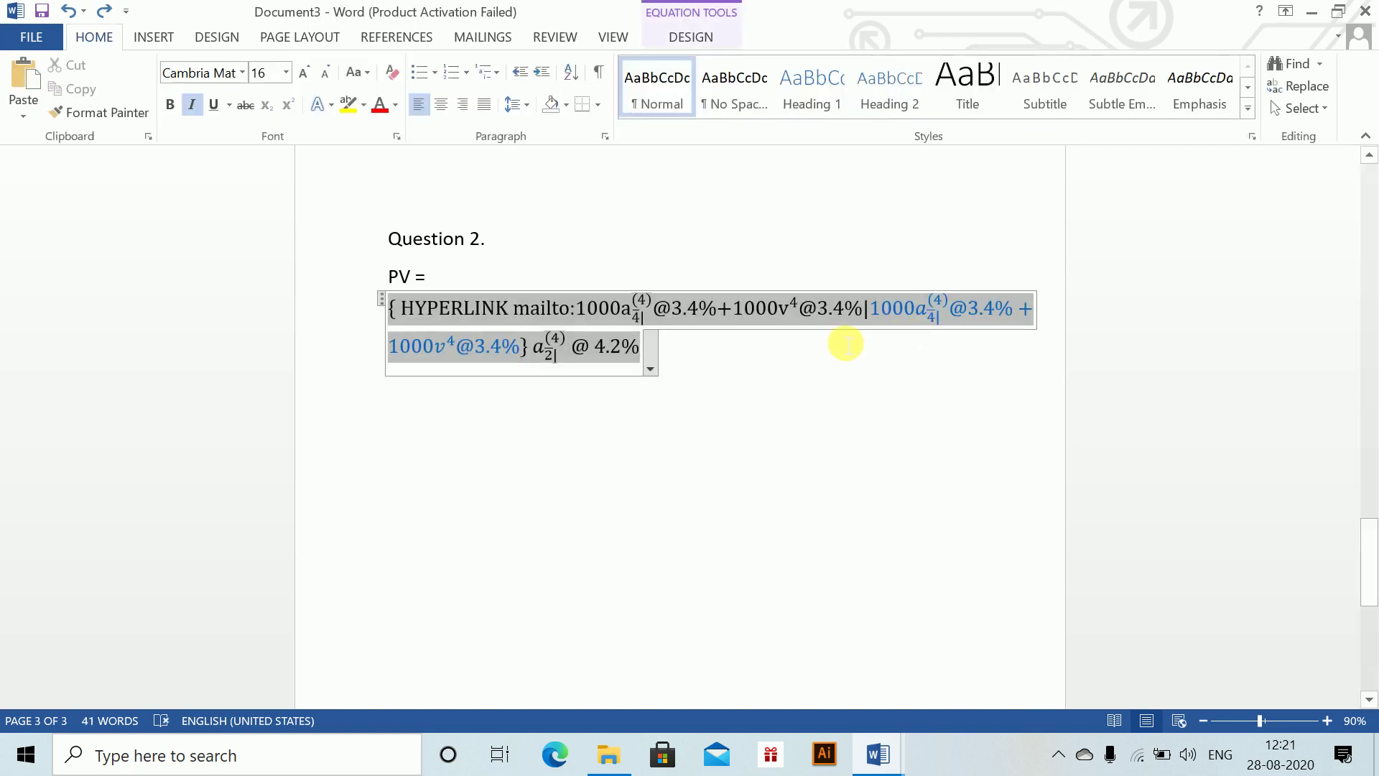
click(914, 289)
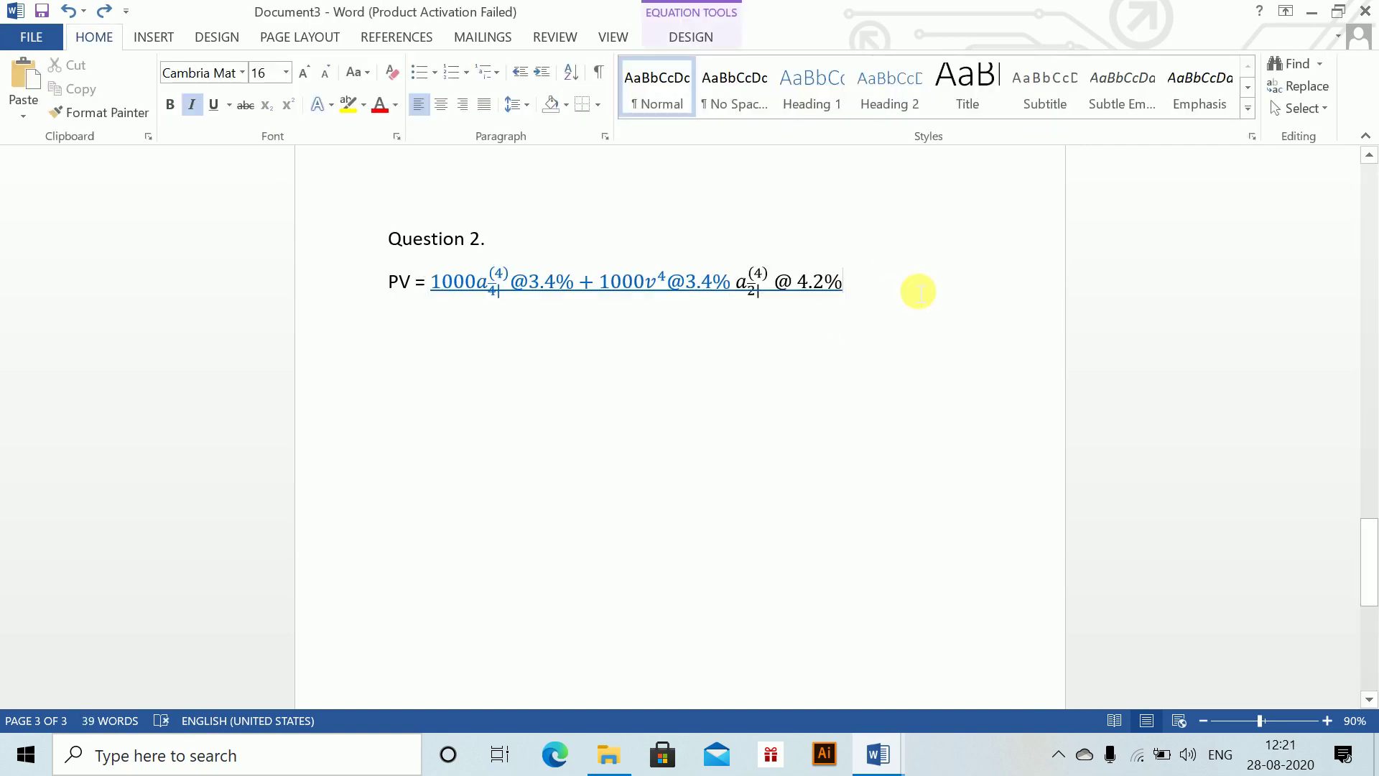
key(Return)
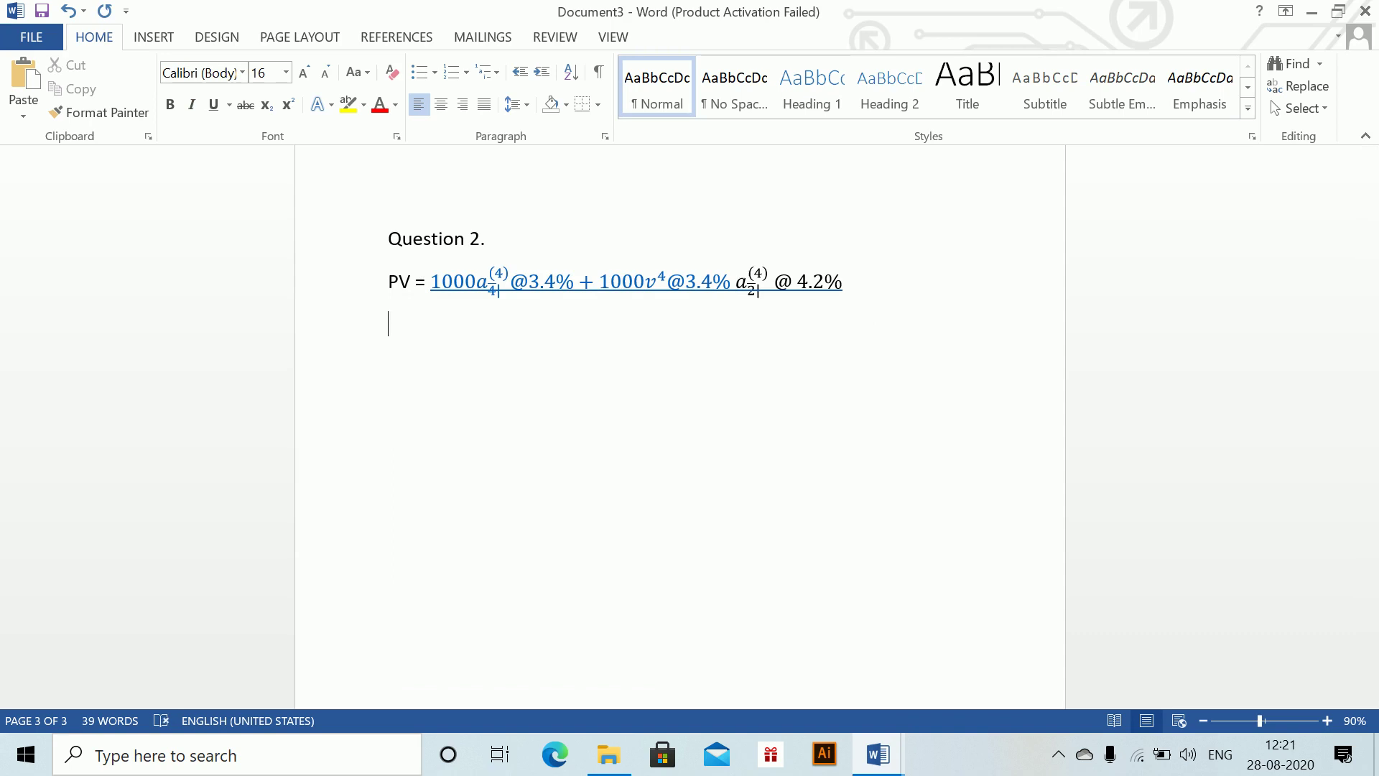
Step: Type the line 'Calculating i(4) at 3.4% and i(4) at 4.2' below the formula
text(=)
key(alt+equal)
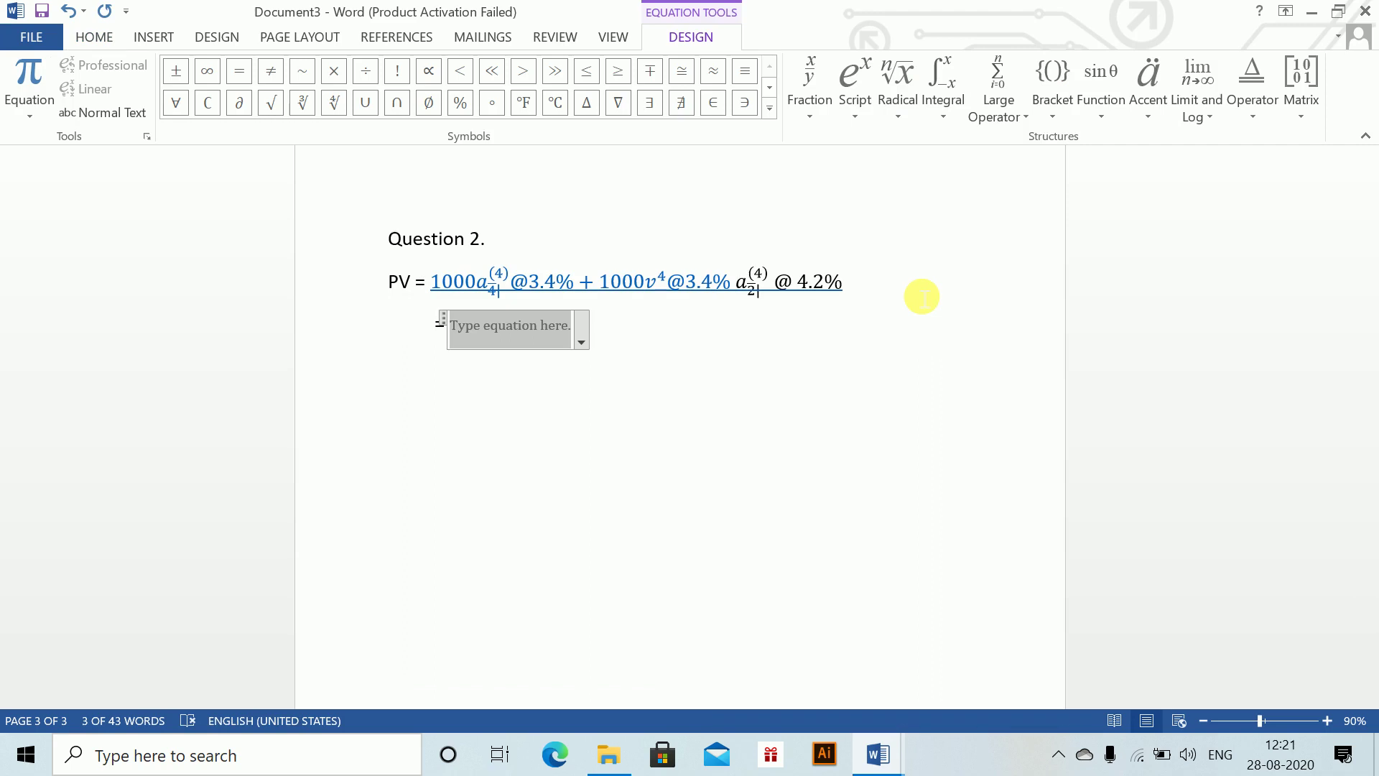
key(ctrl+z)
key(ctrl+z)
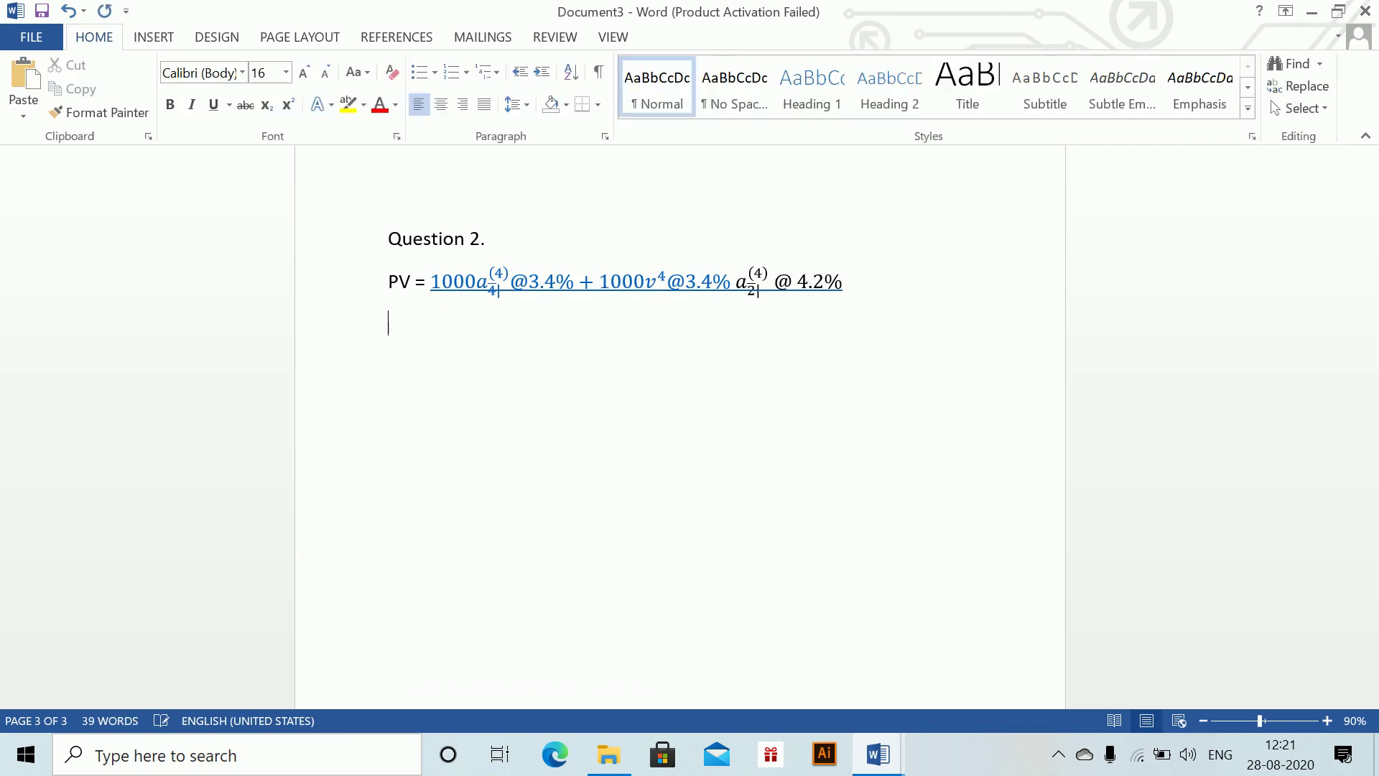
text(Calculating )
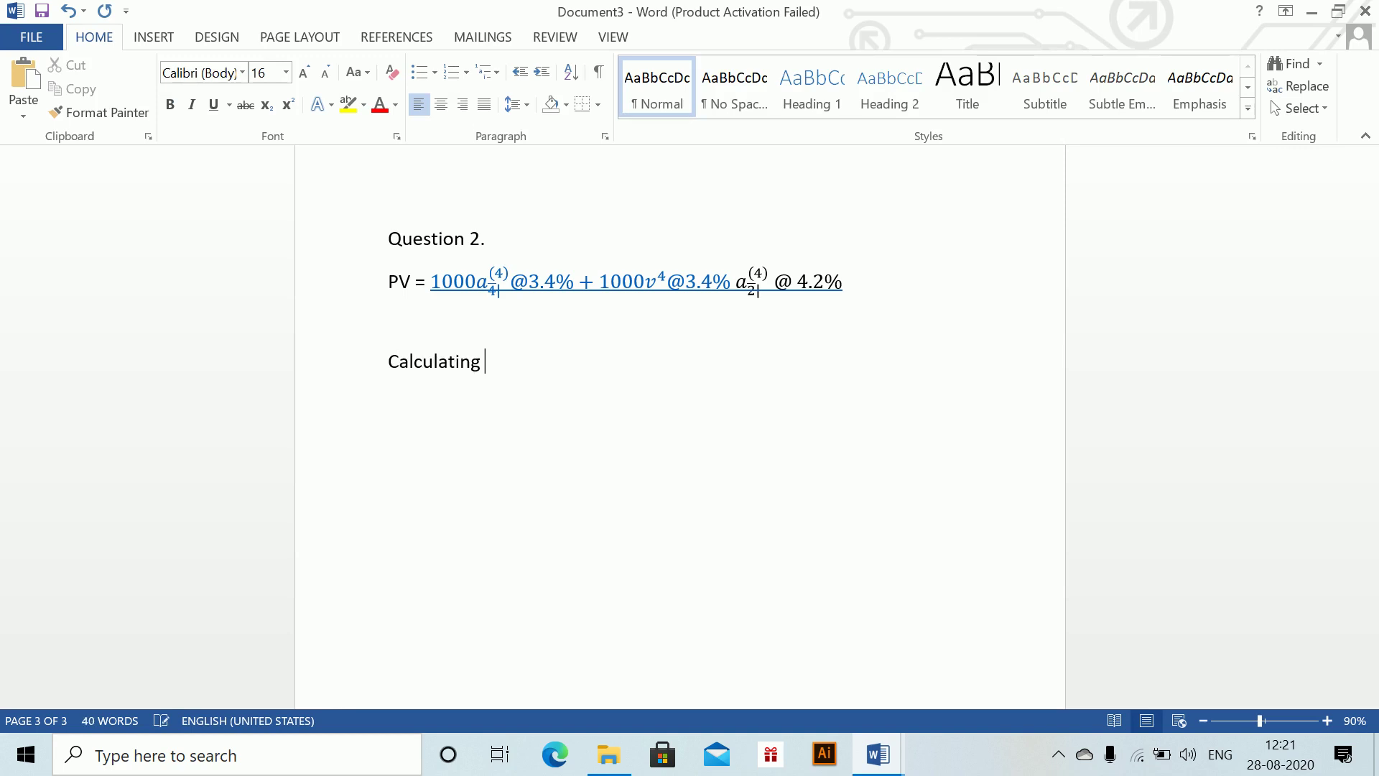
text(i(4) and)
key(ctrl+BackSpace)
text(at 3.4% and)
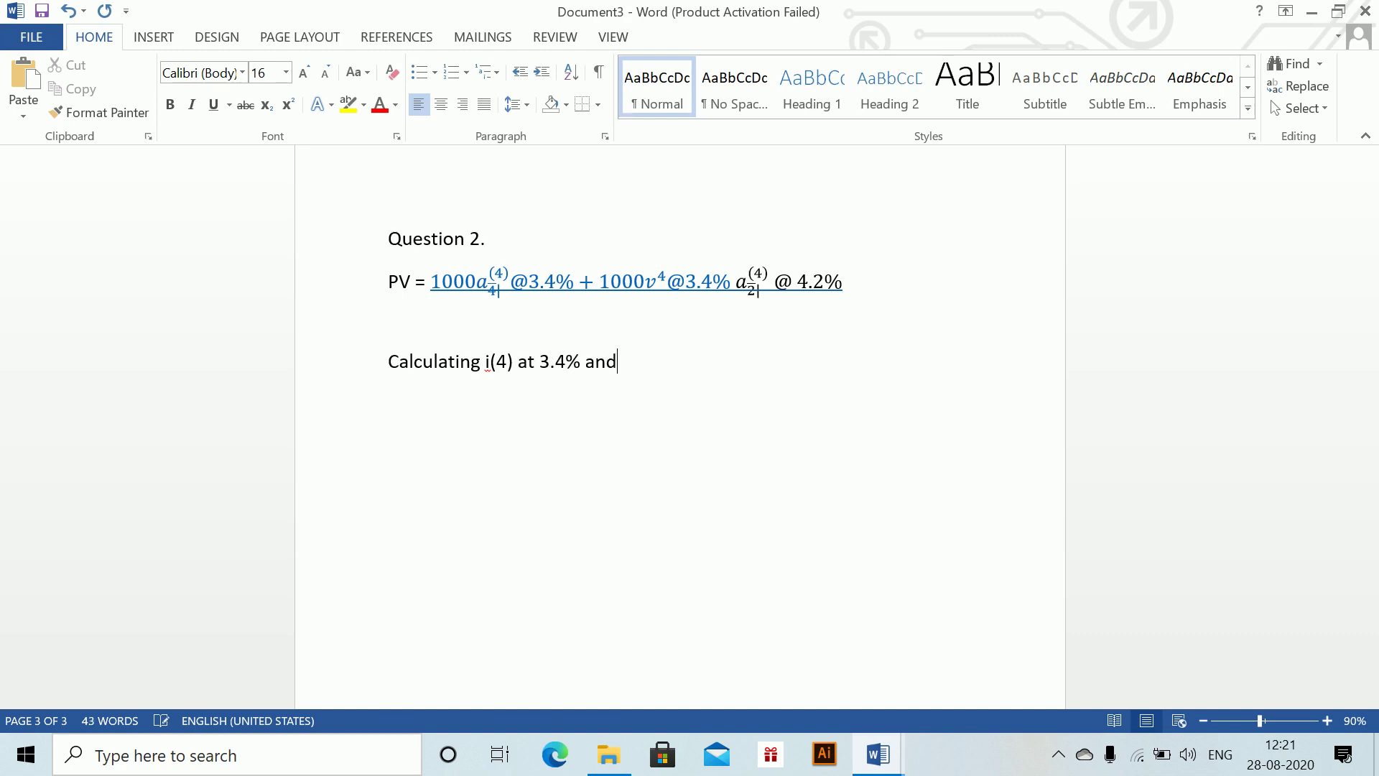
text( i(4) at 4.2)
key(BackSpace)
Step: End the line with % and insert the equation i⁽⁴⁾@3.4% = 4(1.034^(1/4) − 1) = 0.03357
text(%)
key(alt+equal)
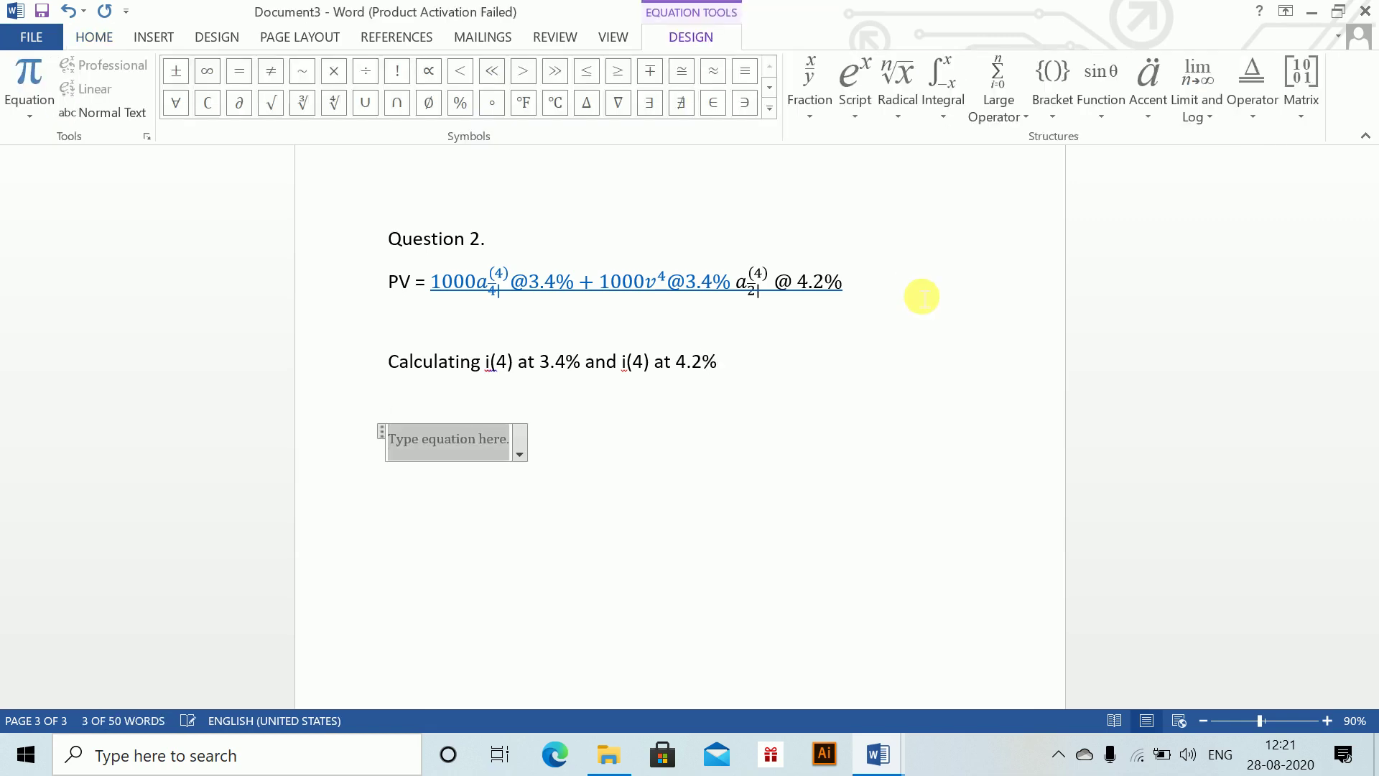
text(i)
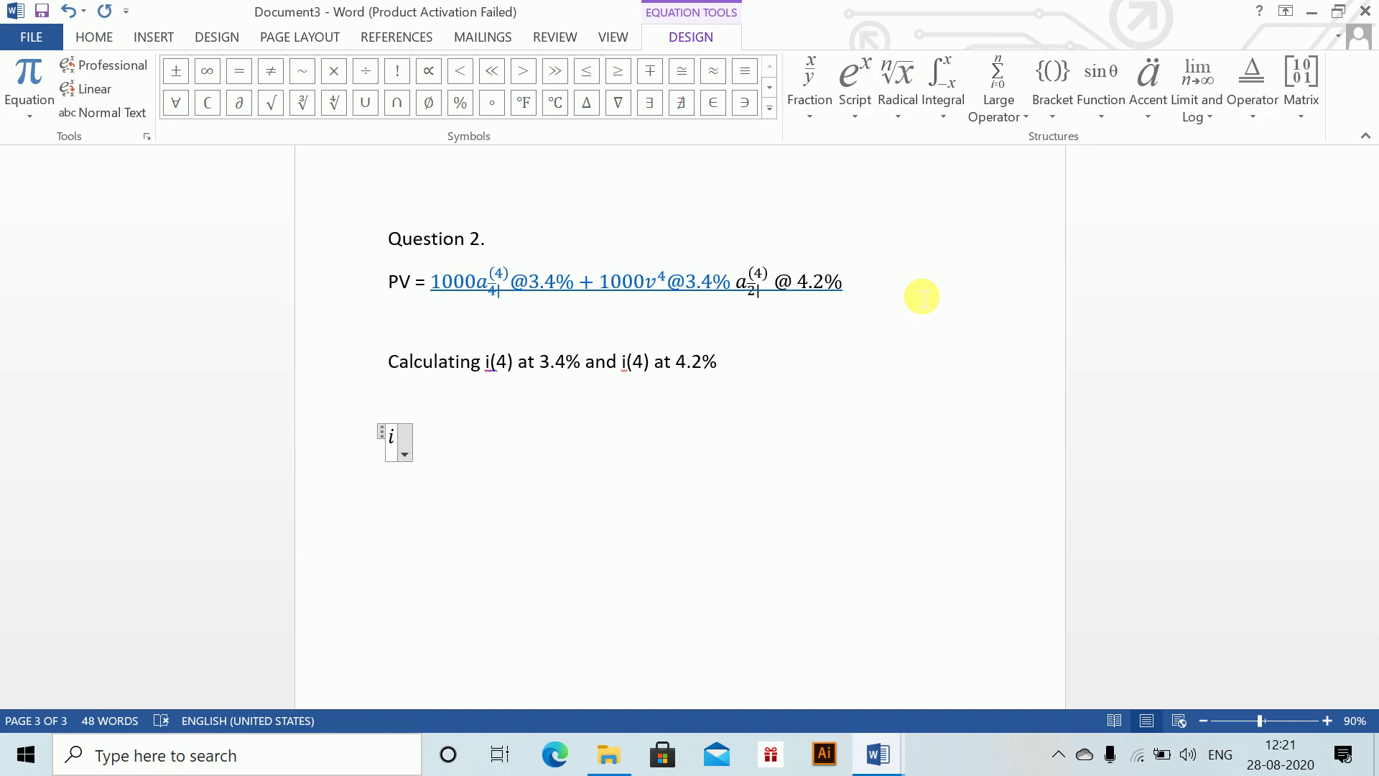
text(^((4)) )
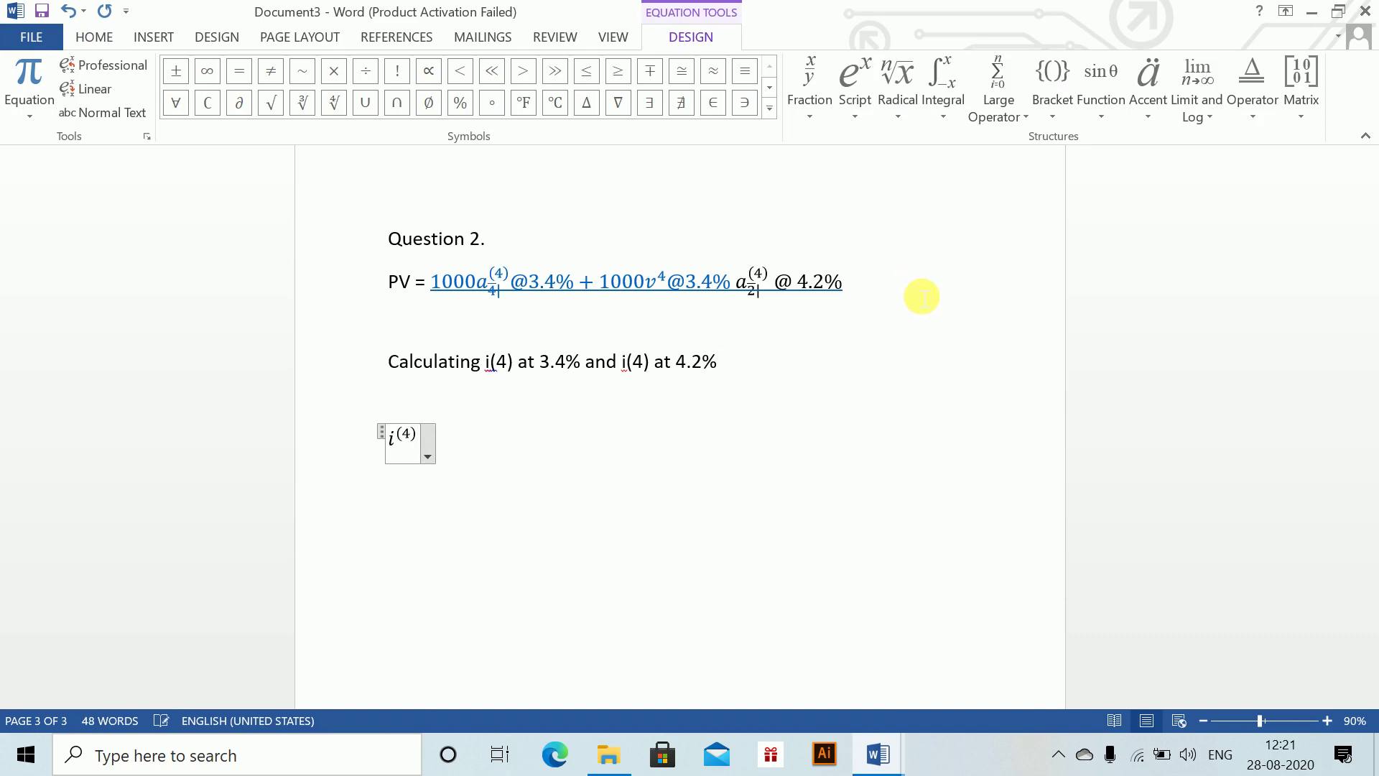
text(@3.4%)
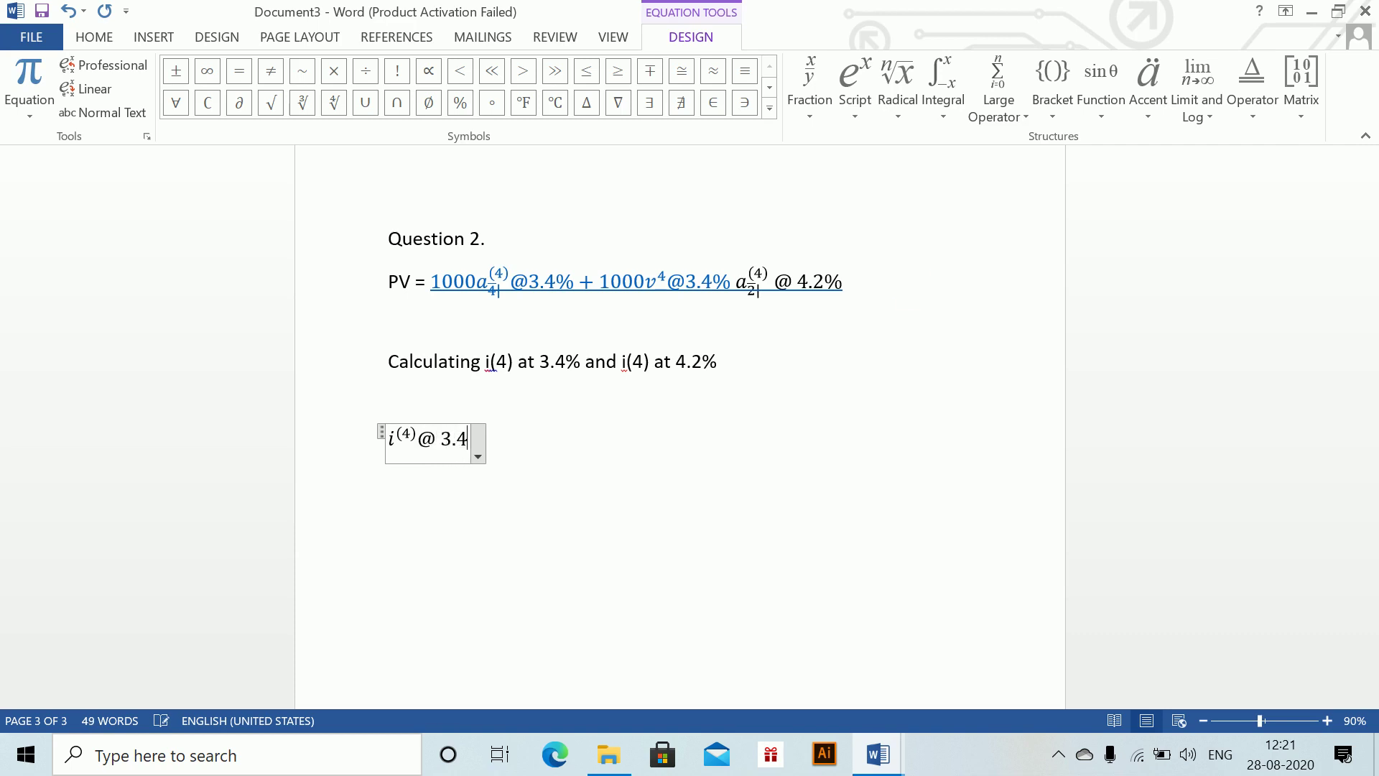
text(=)
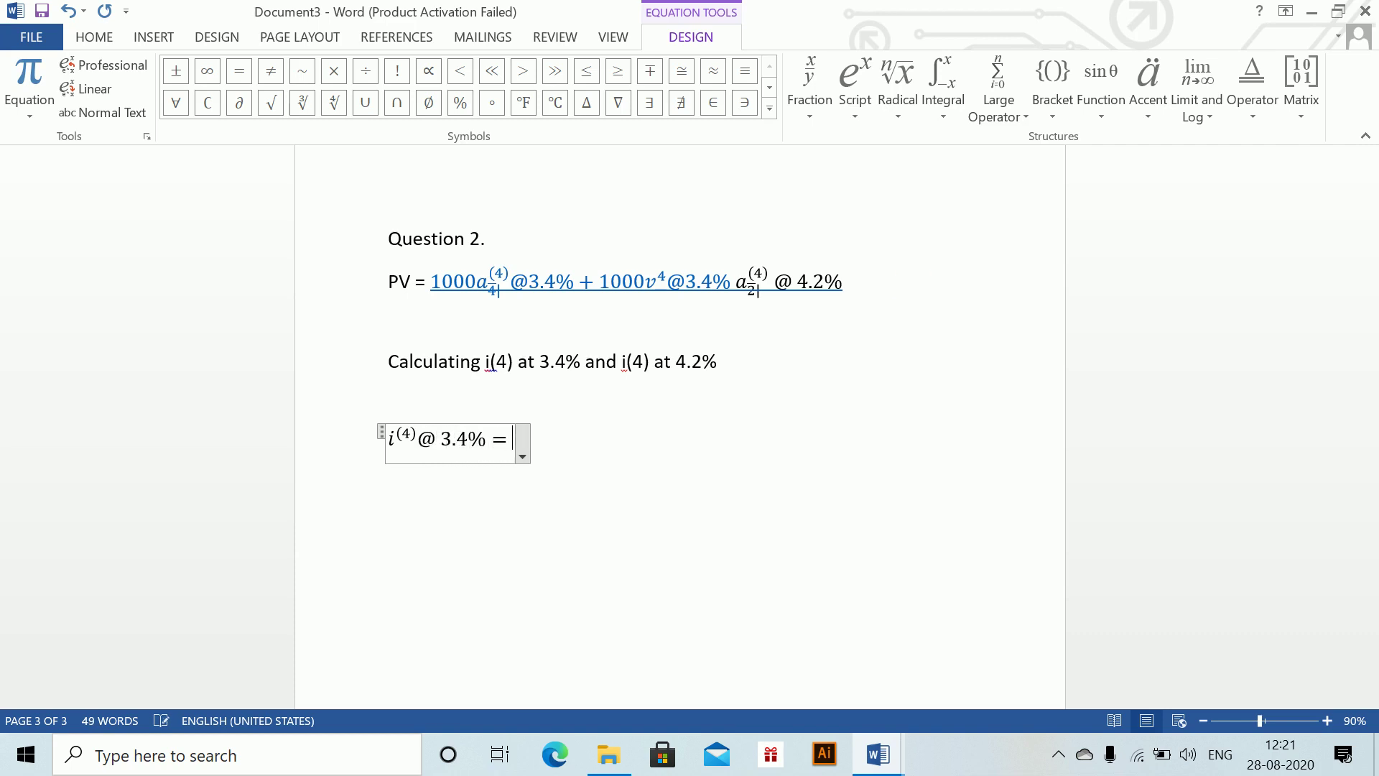
text(4(1-)
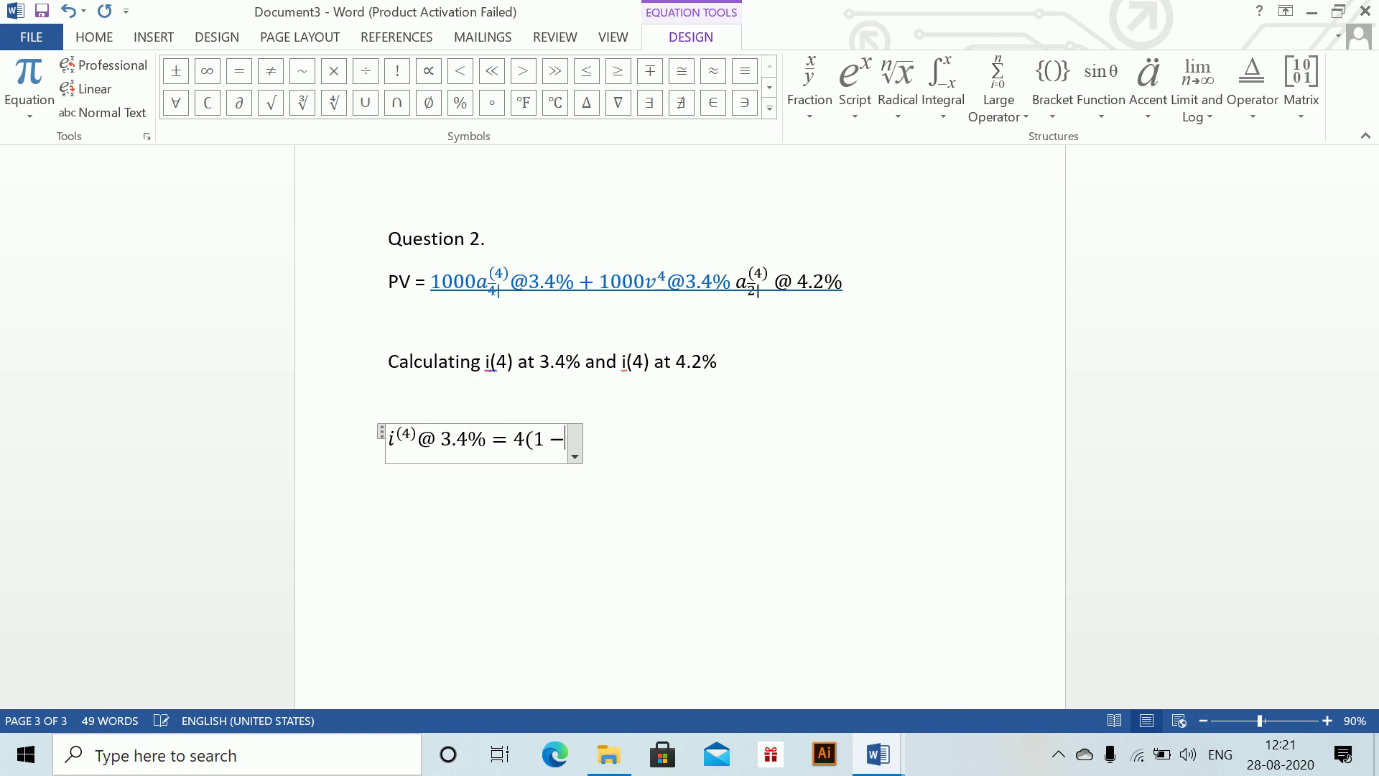
key(BackSpace)
text(.)
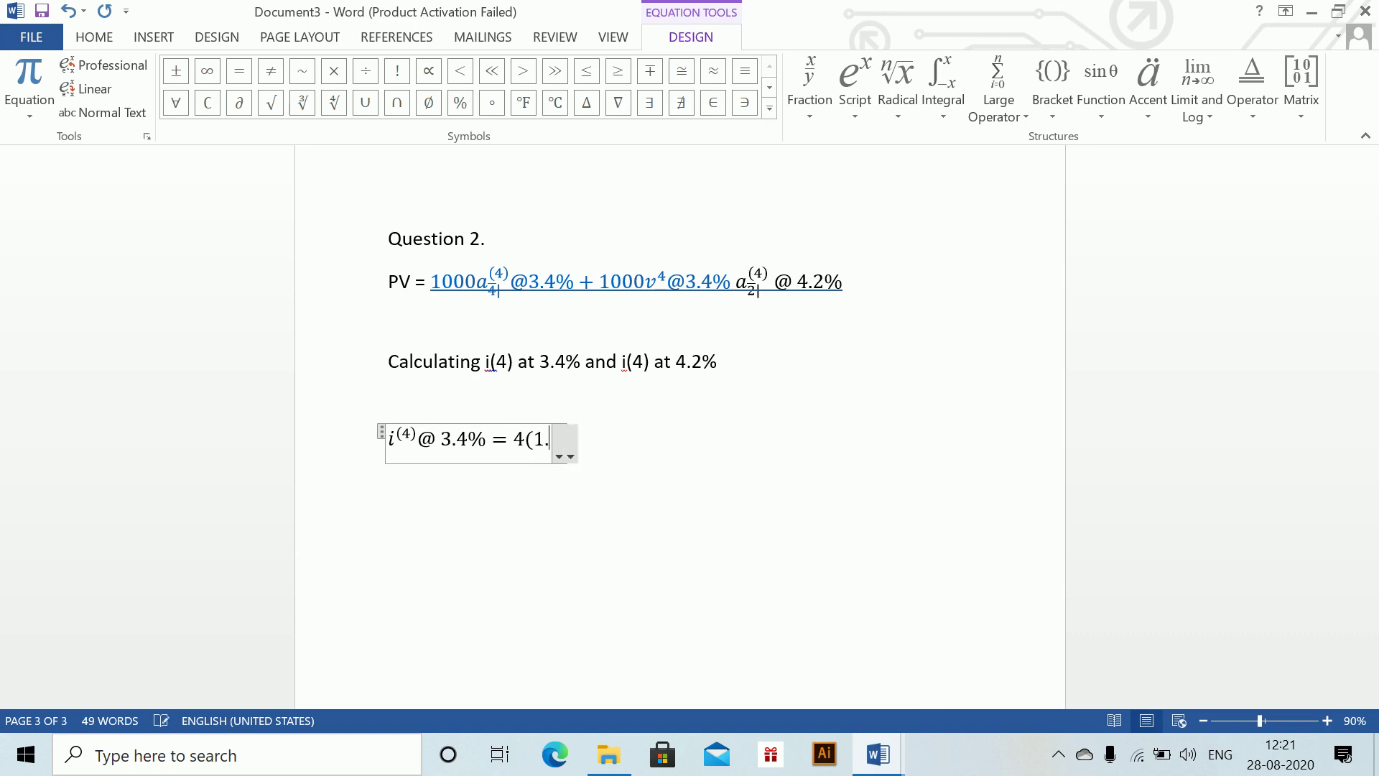
text(034^(1/4 )
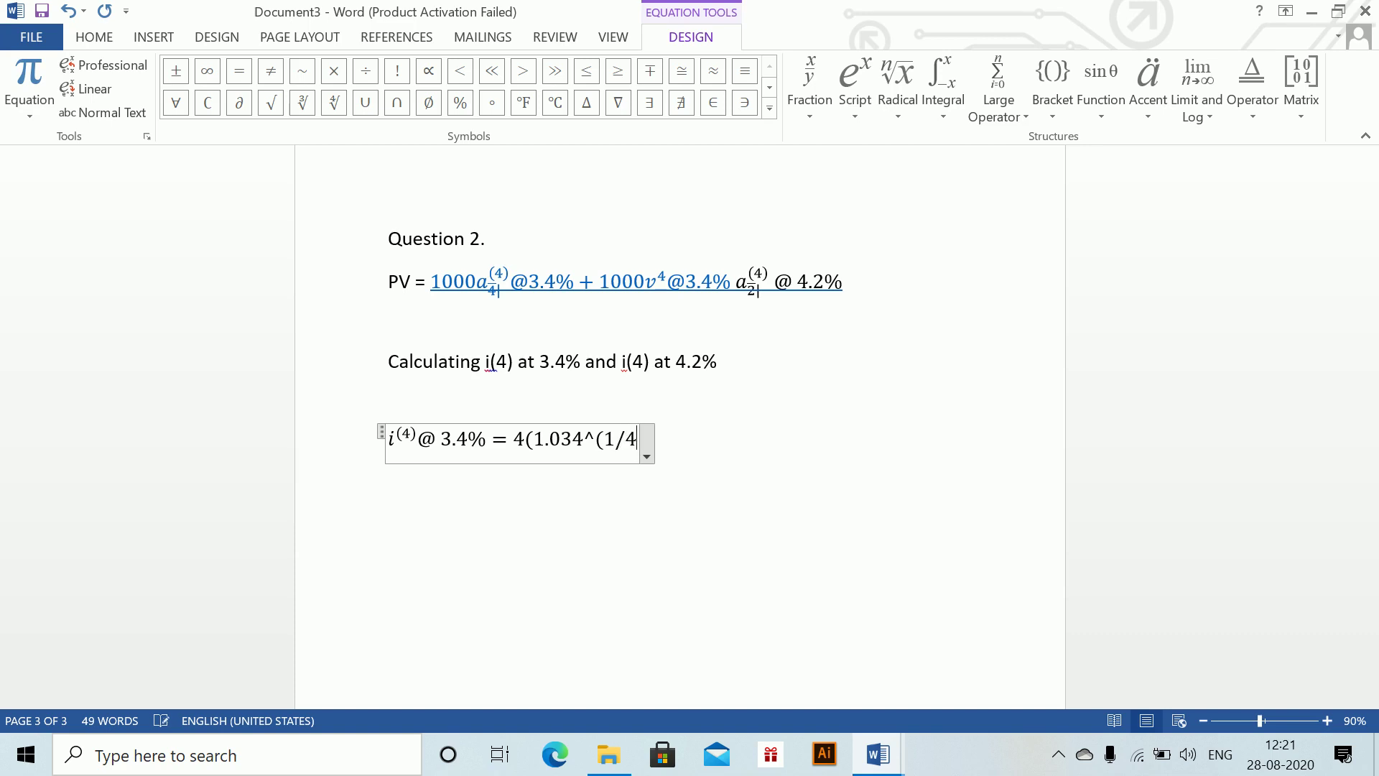
text())
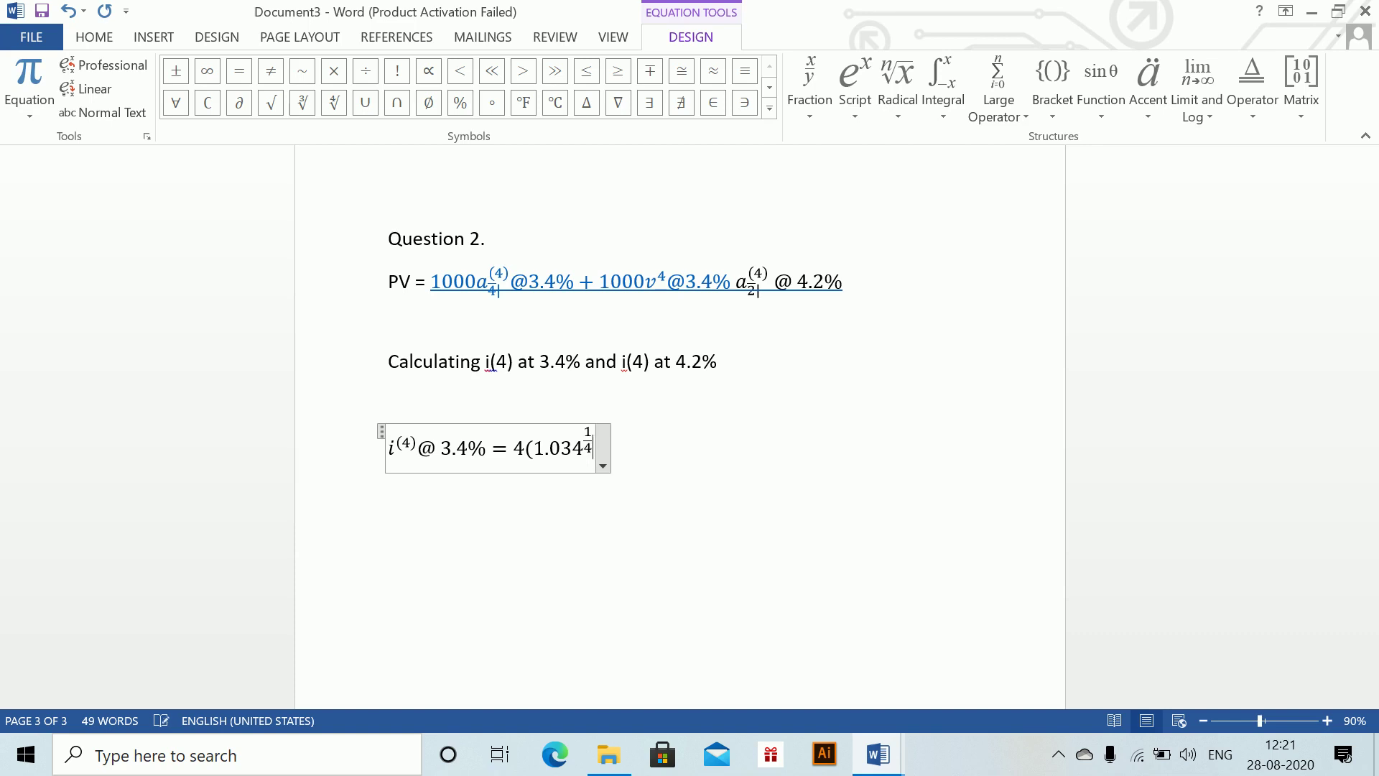
text(-1)
text())
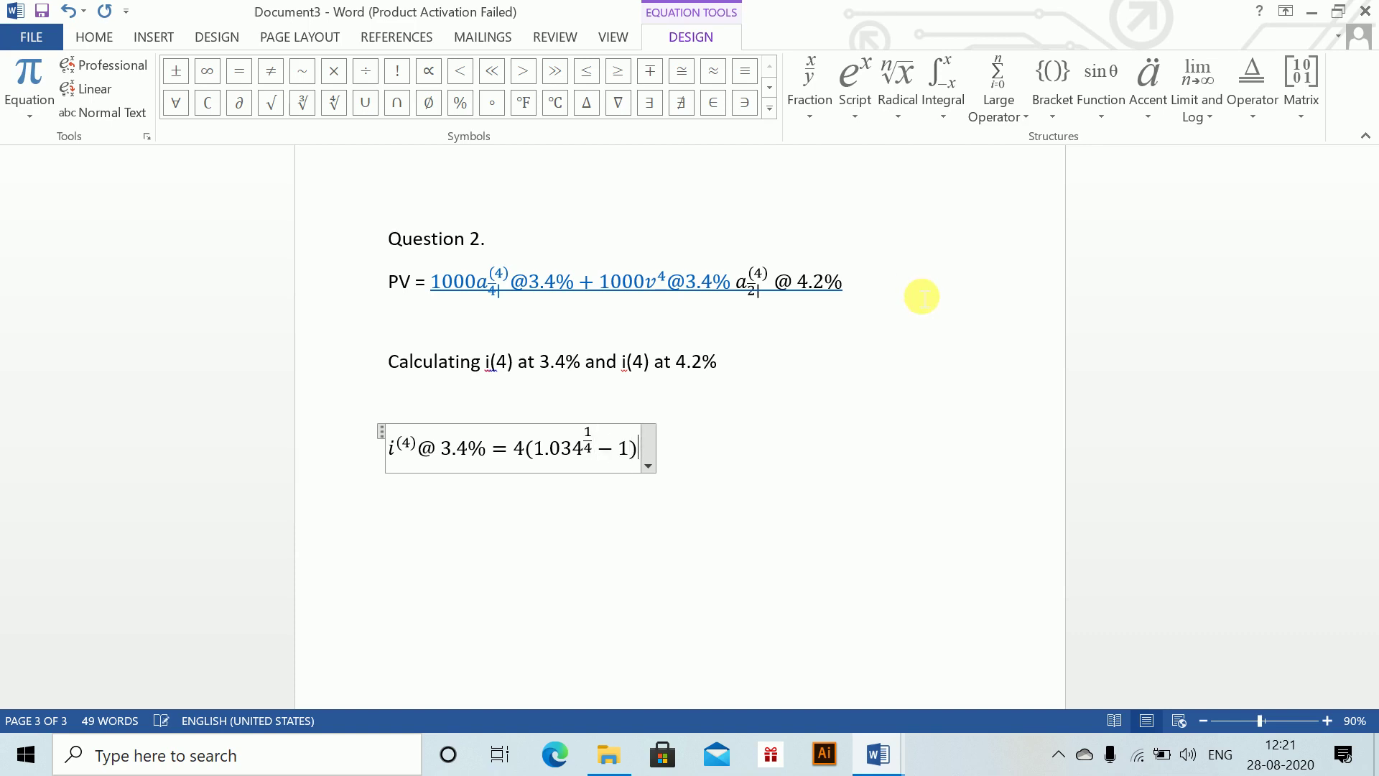
text( =0.0)
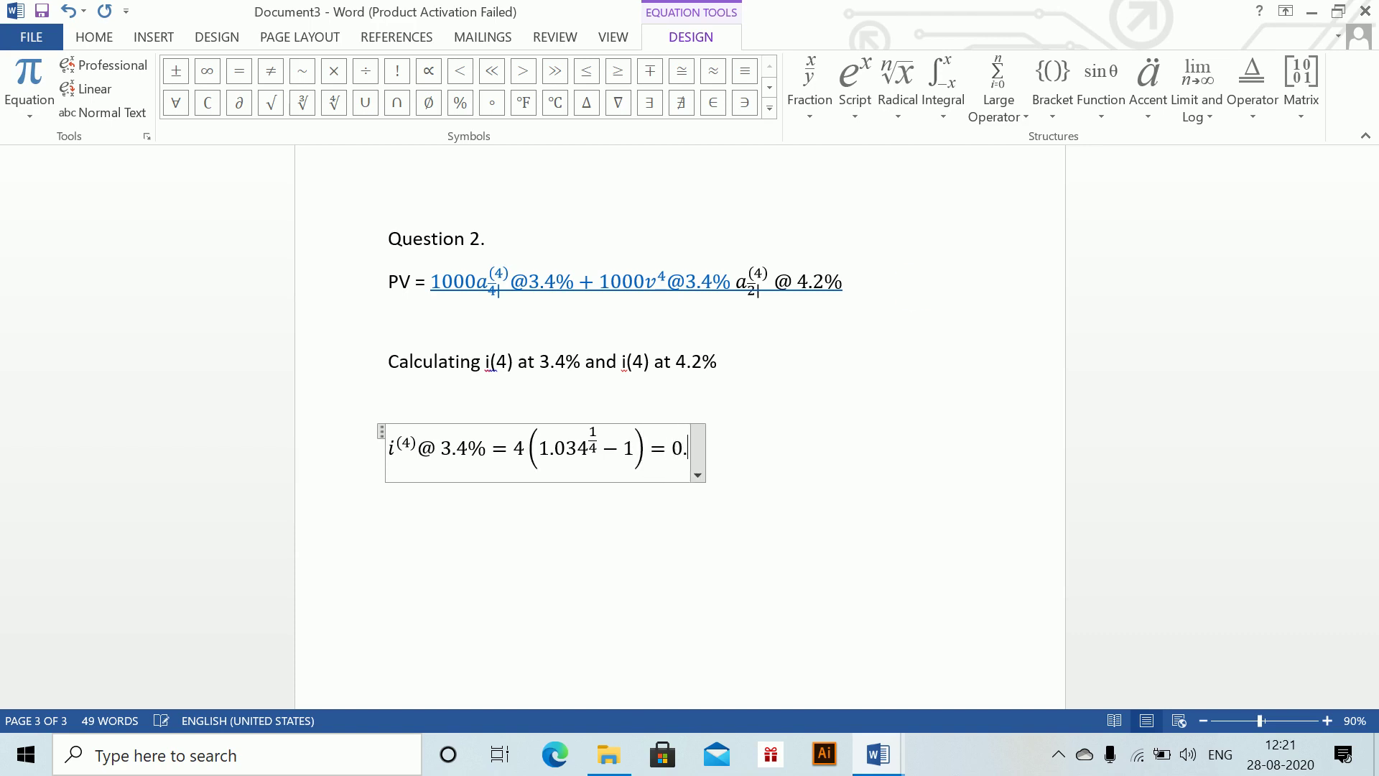
text(3357)
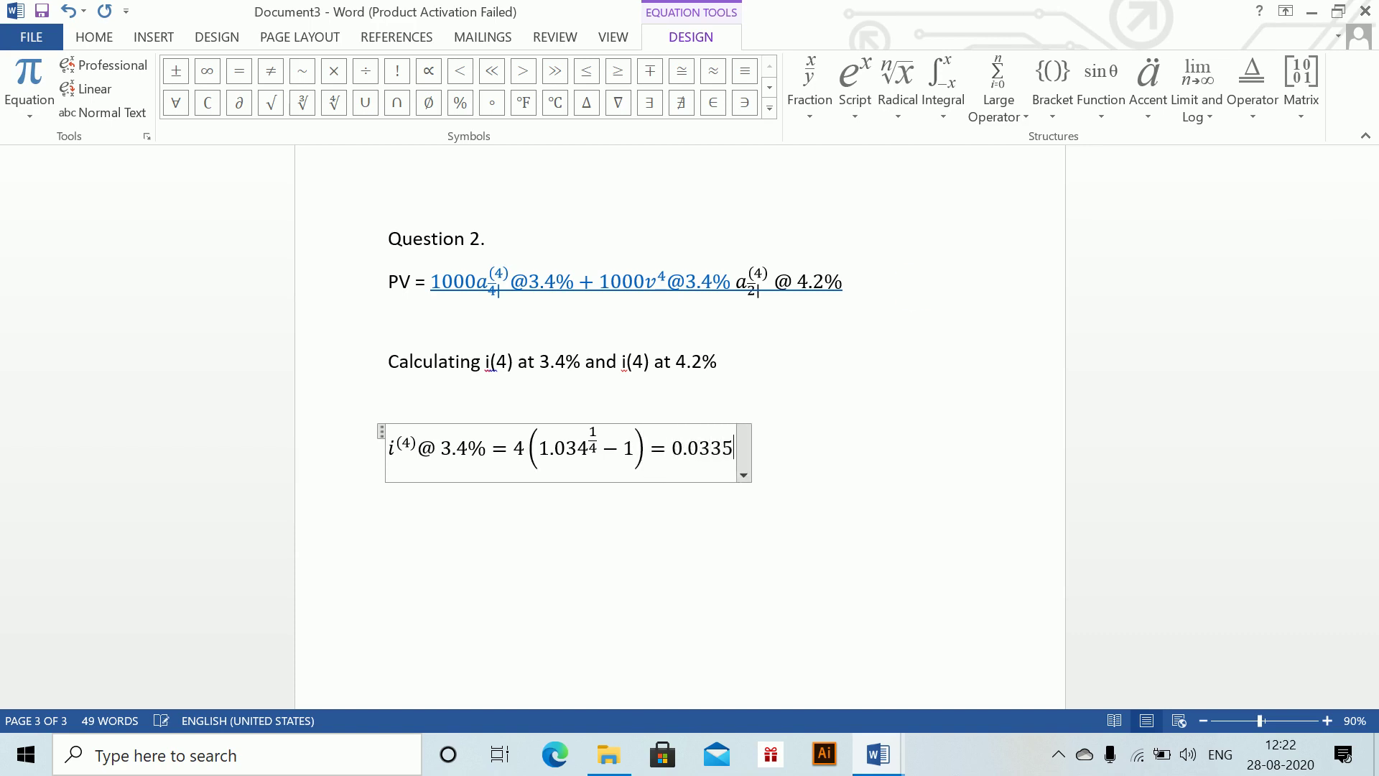
Step: Duplicate the finished 3.4% equation on the line below
key(Return)
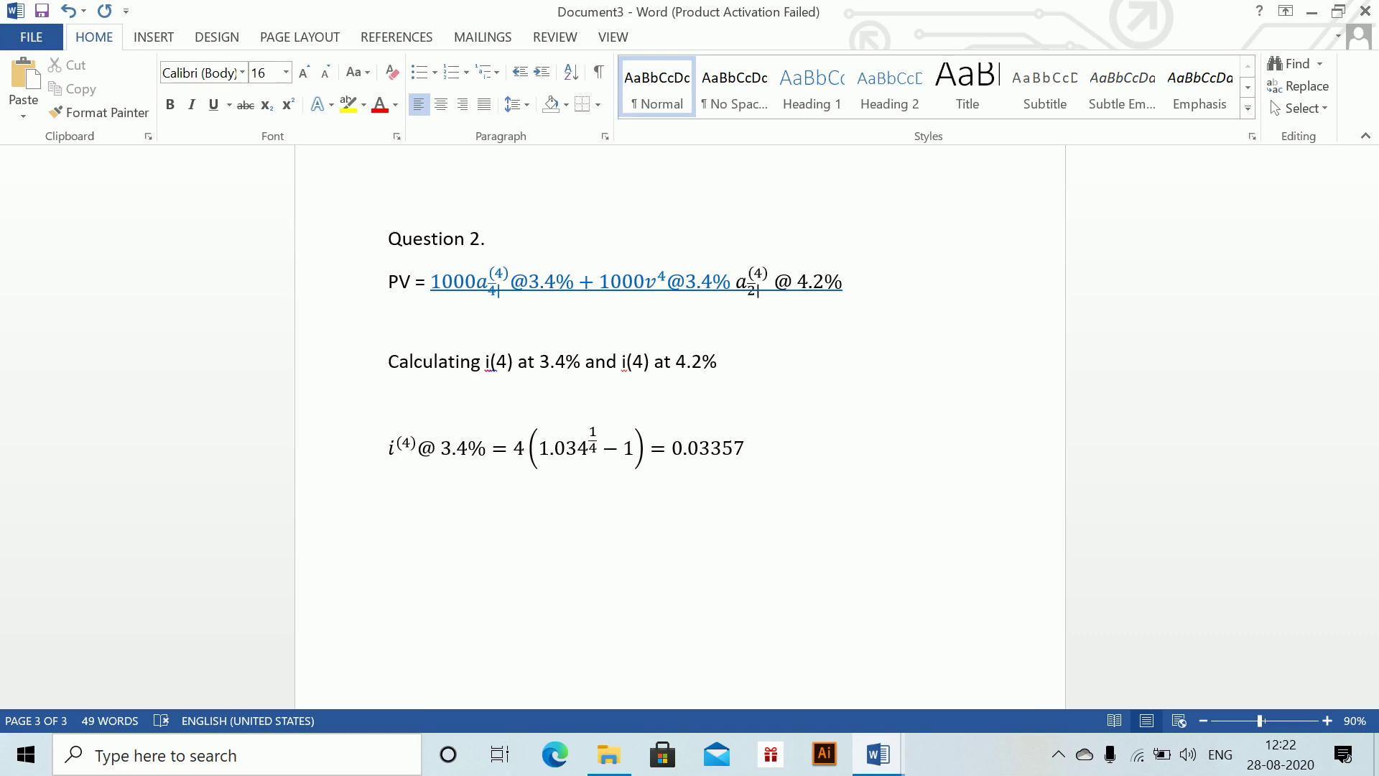
key(shift+Up)
key(shift+Down)
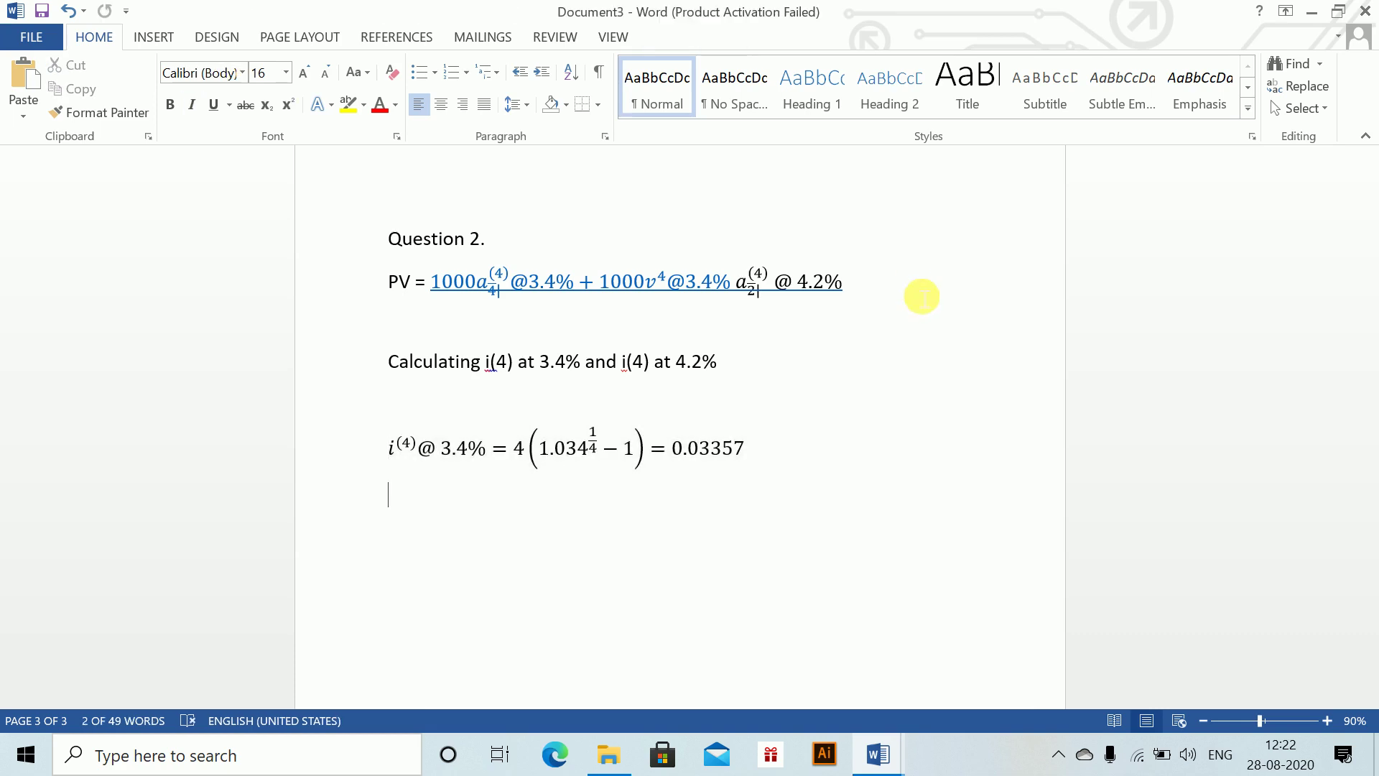
key(ctrl+v)
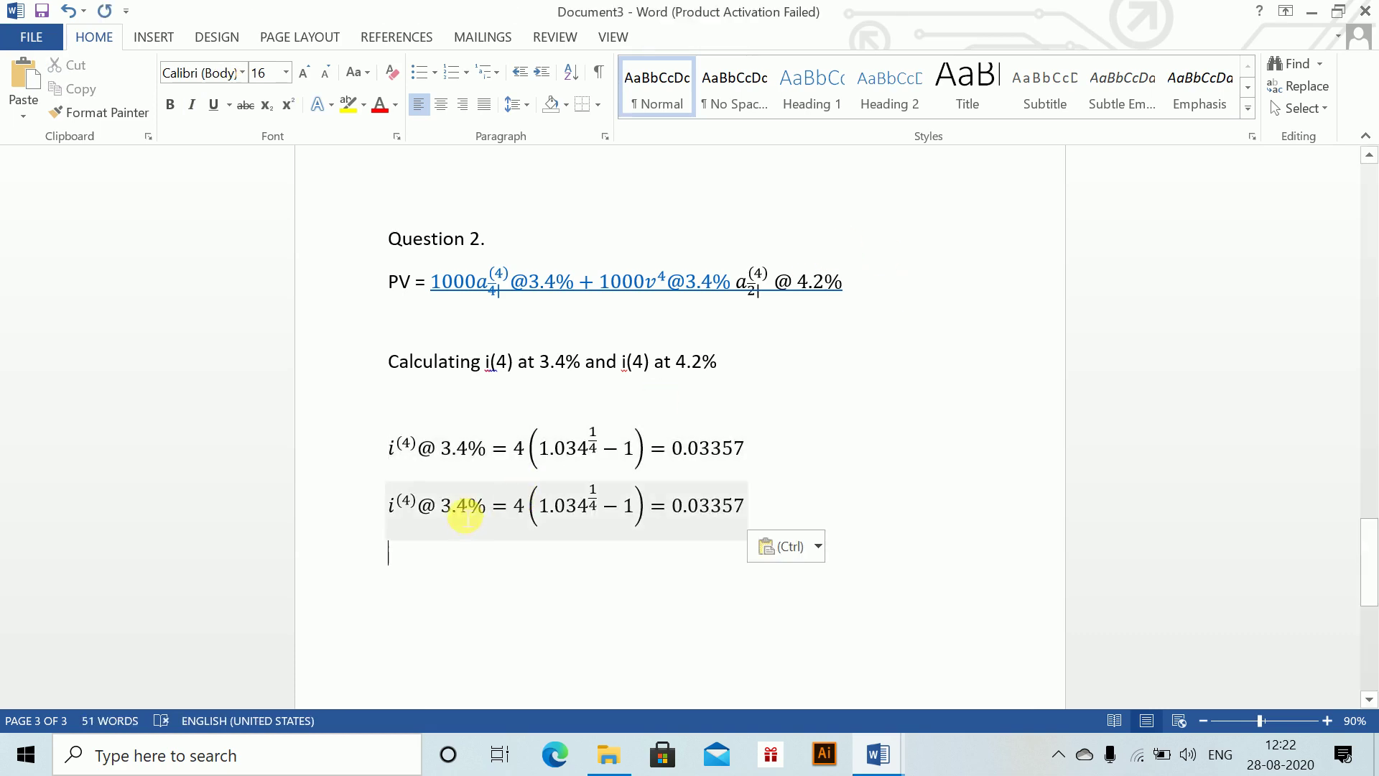
Step: In the copy, change the rate to 4.2% and the base to 1.042
click(467, 512)
key(BackSpace)
key(BackSpace)
key(BackSpace)
text(4)
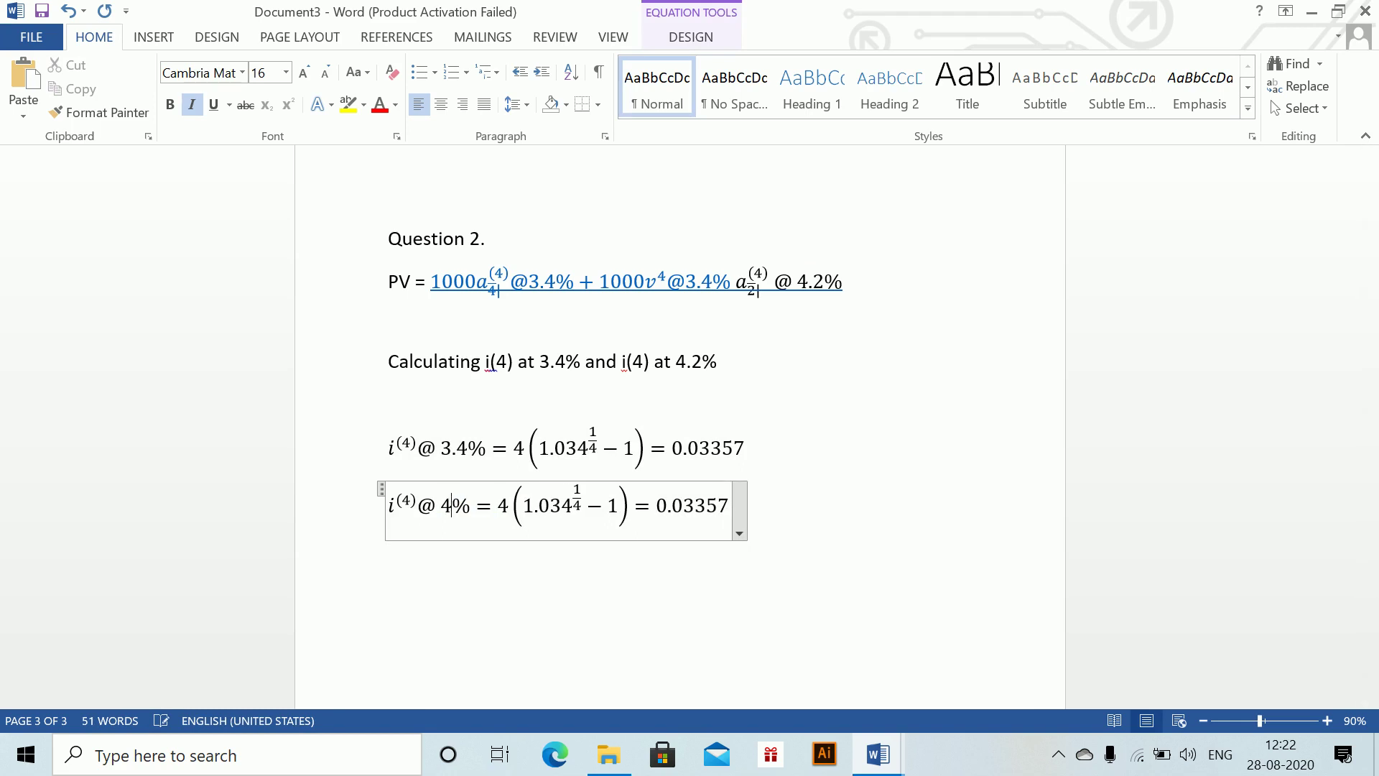
text(.2)
click(580, 512)
key(BackSpace)
key(BackSpace)
text(04)
key(Delete)
text(2)
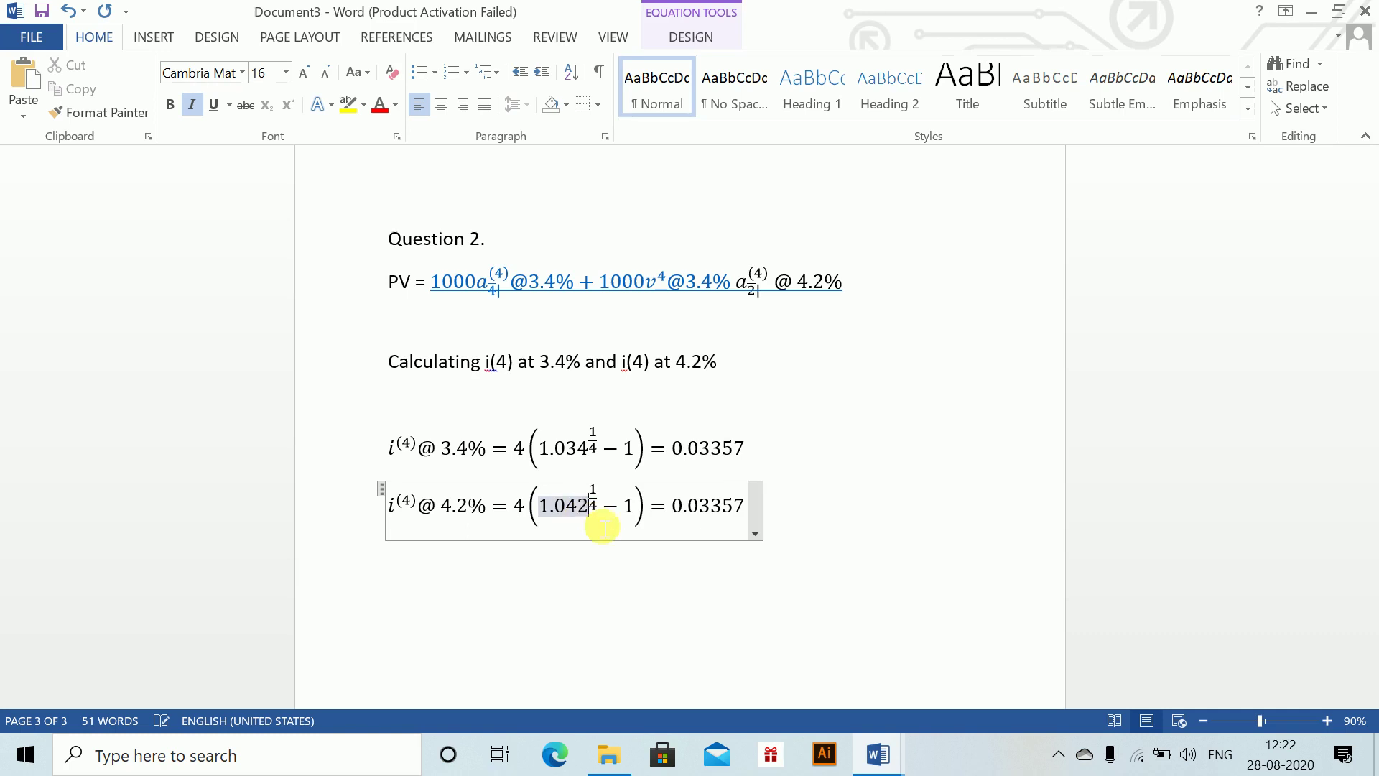
Step: Change the copy's result to 0.04135 and start a new line
click(704, 516)
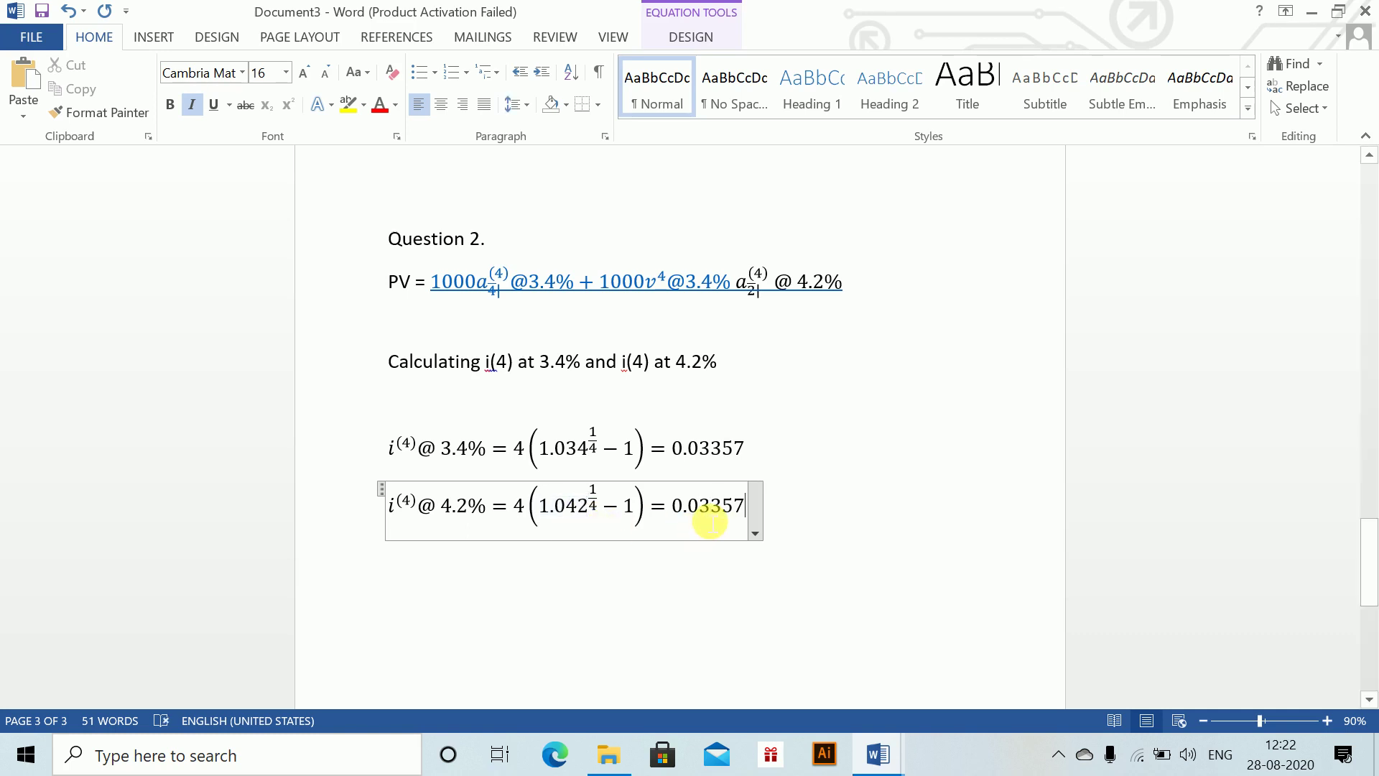
key(Right)
key(Left)
key(BackSpace)
key(BackSpace)
key(BackSpace)
key(BackSpace)
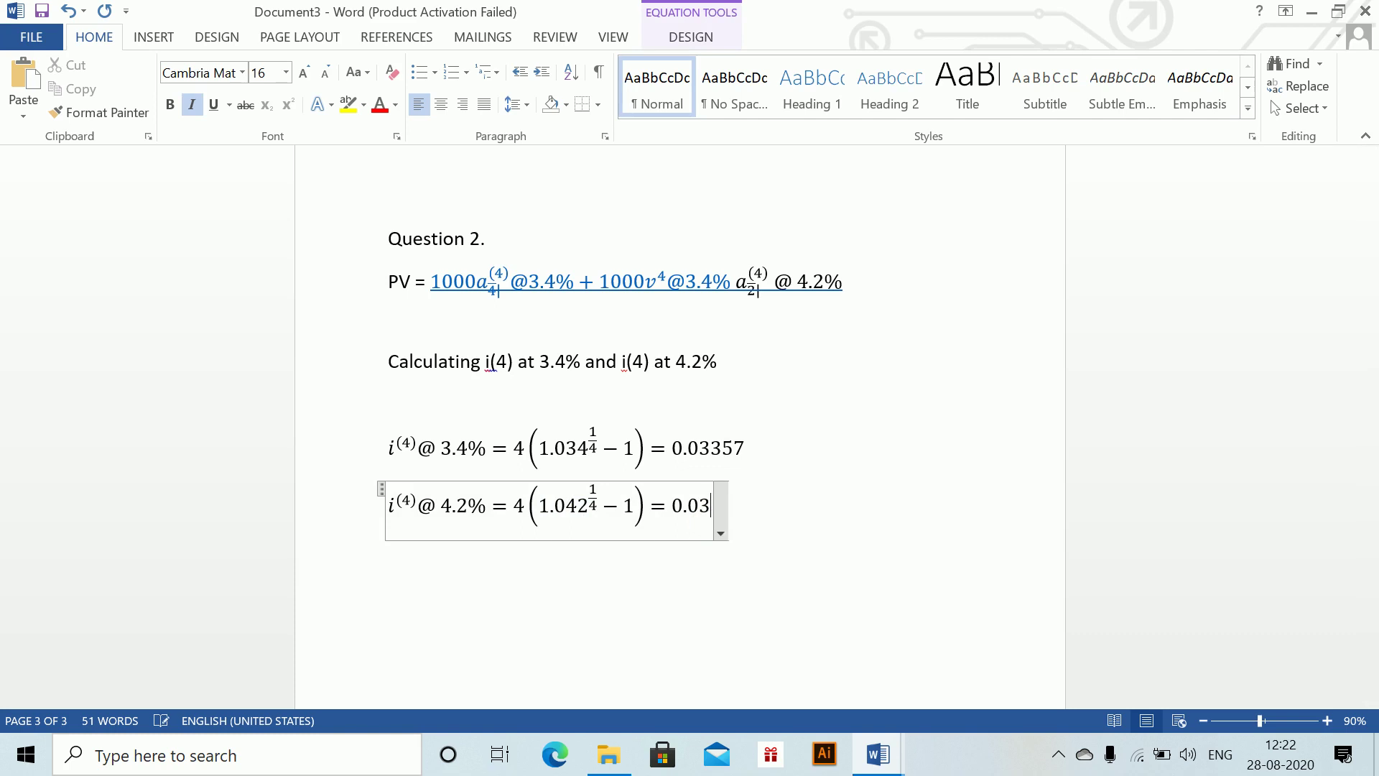
text(4135)
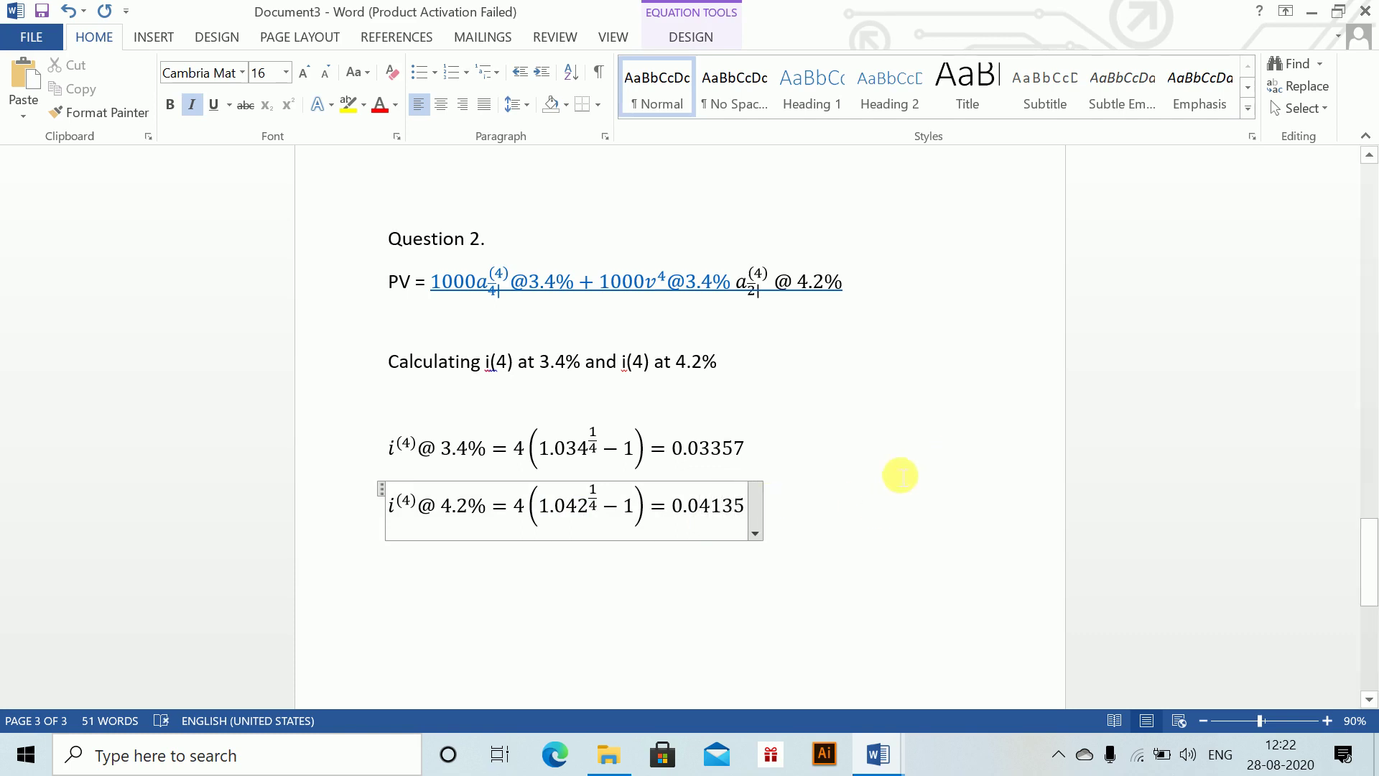
click(841, 495)
key(Return)
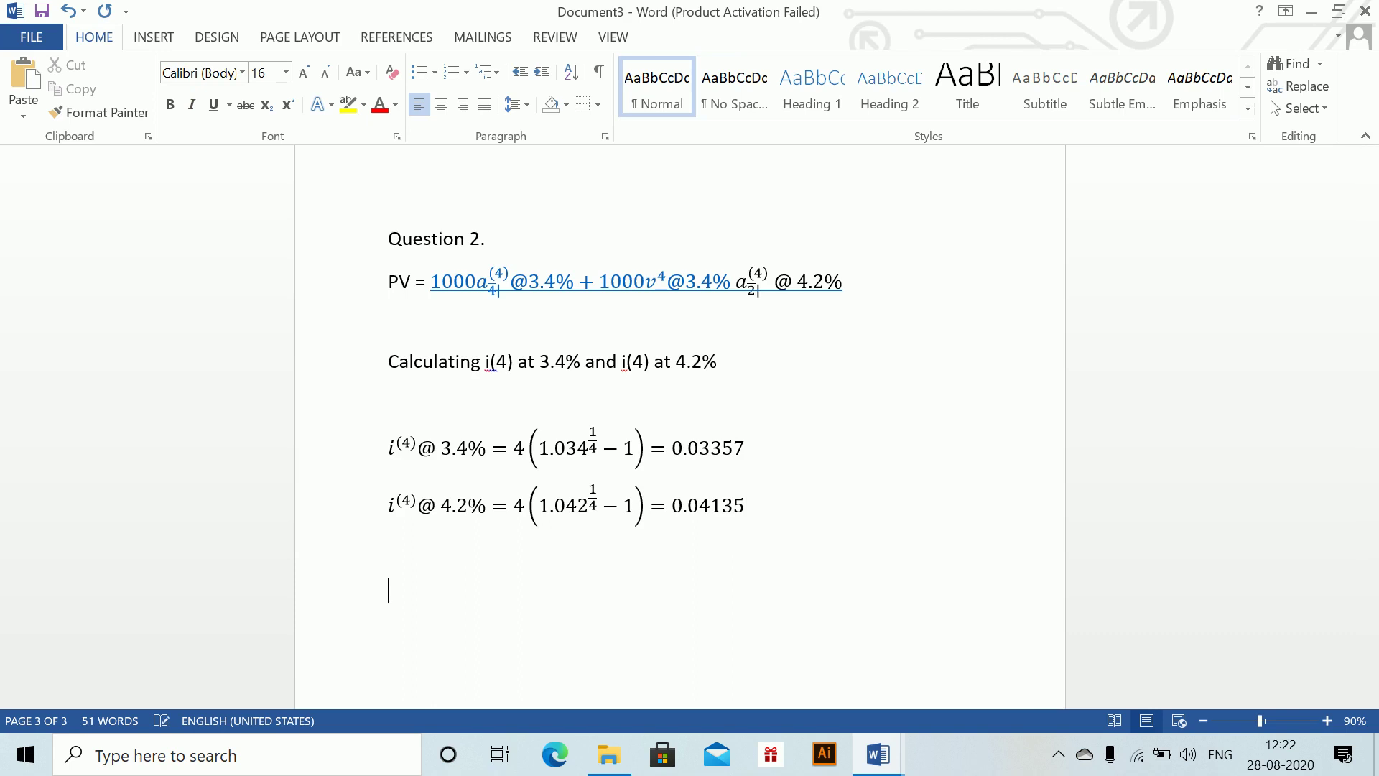
Step: Insert the equation PV = 1000*(1−1.034^(−4))/0.03357 + 1000*1.034^(−4) *
key(alt+equal)
text(PV)
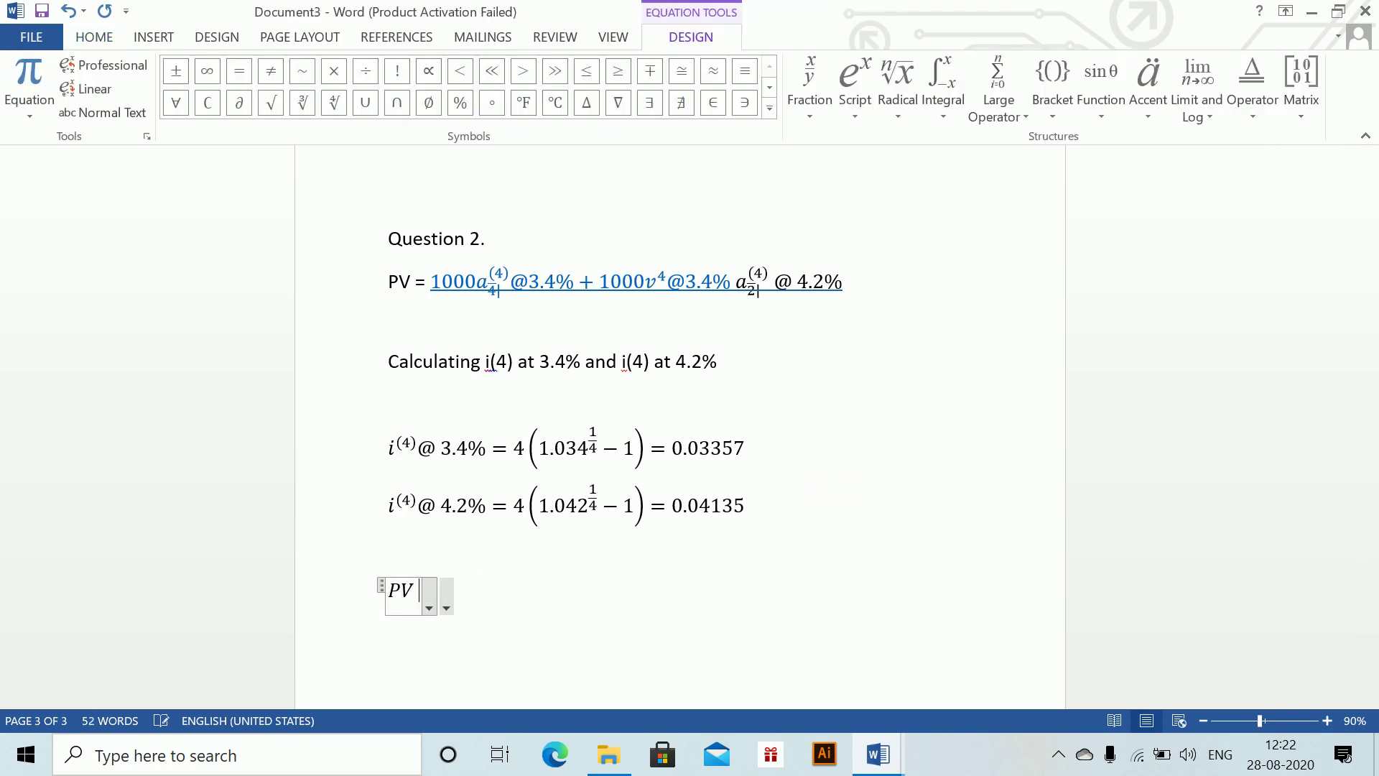
text( =1)
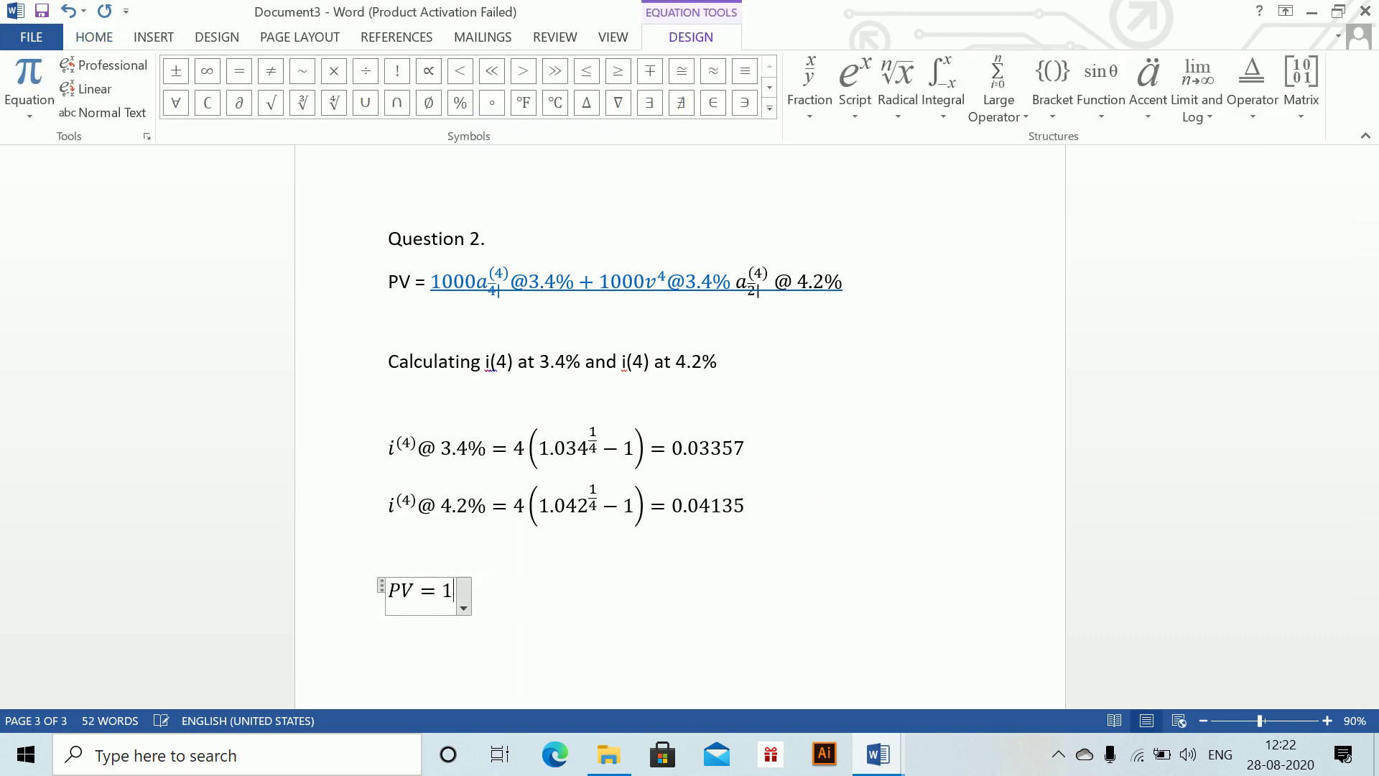
text(000 *)
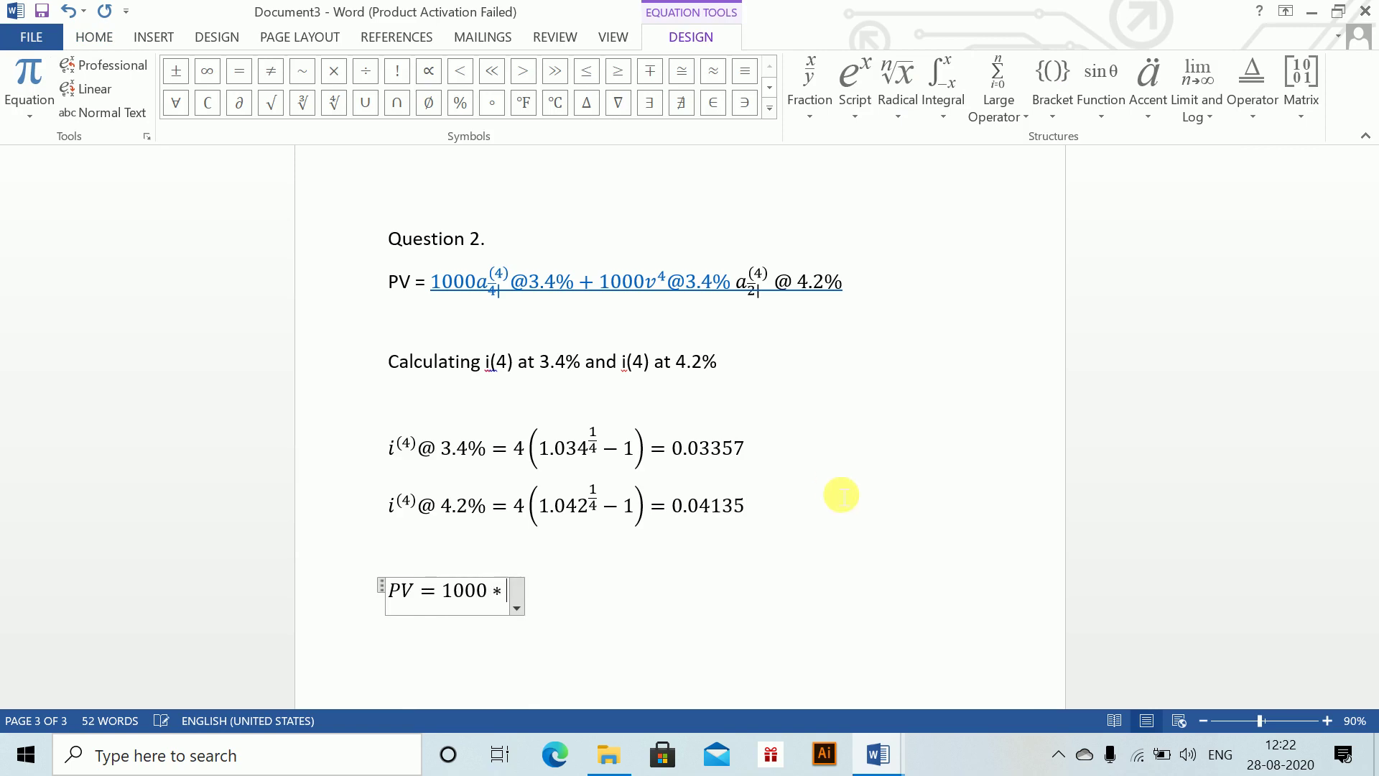
text( (1- )
text(1.035)
key(BackSpace)
text(4^)
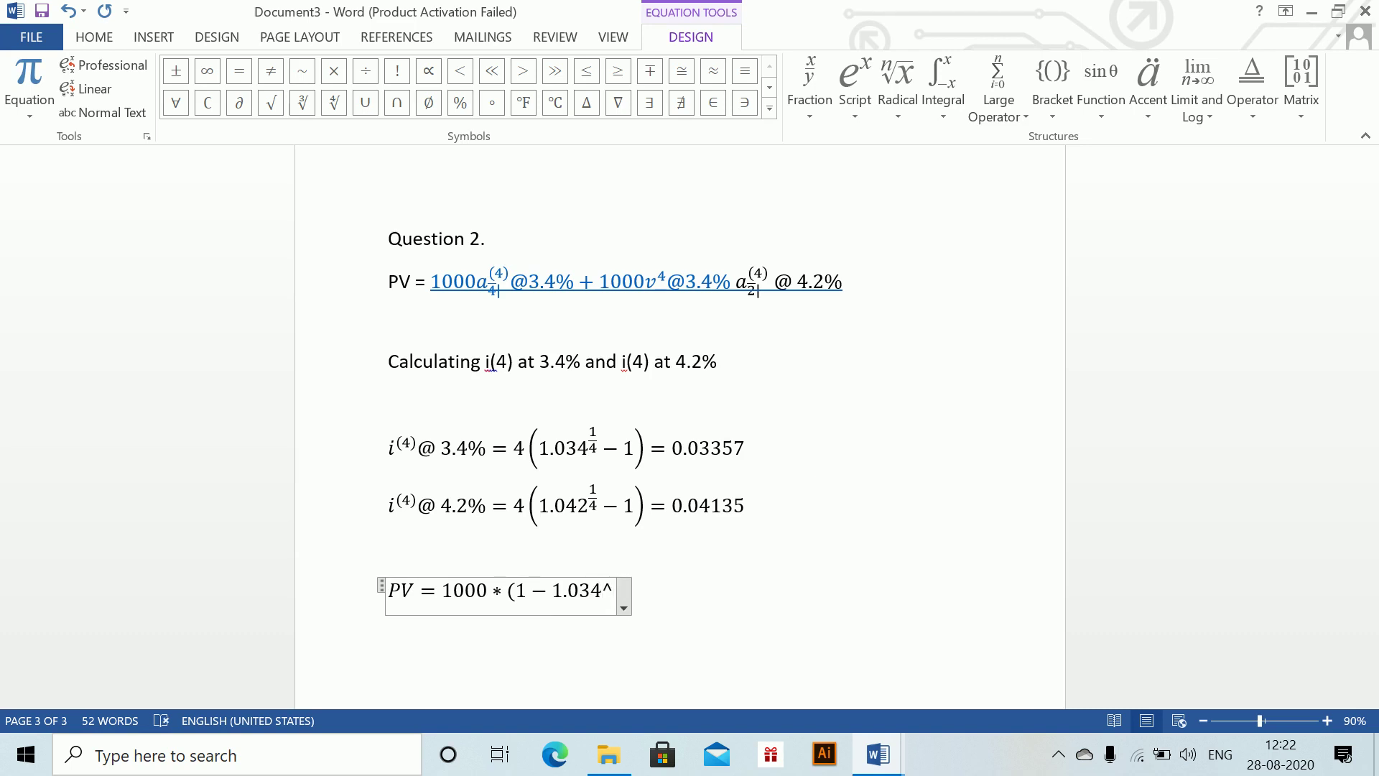
text((-4))
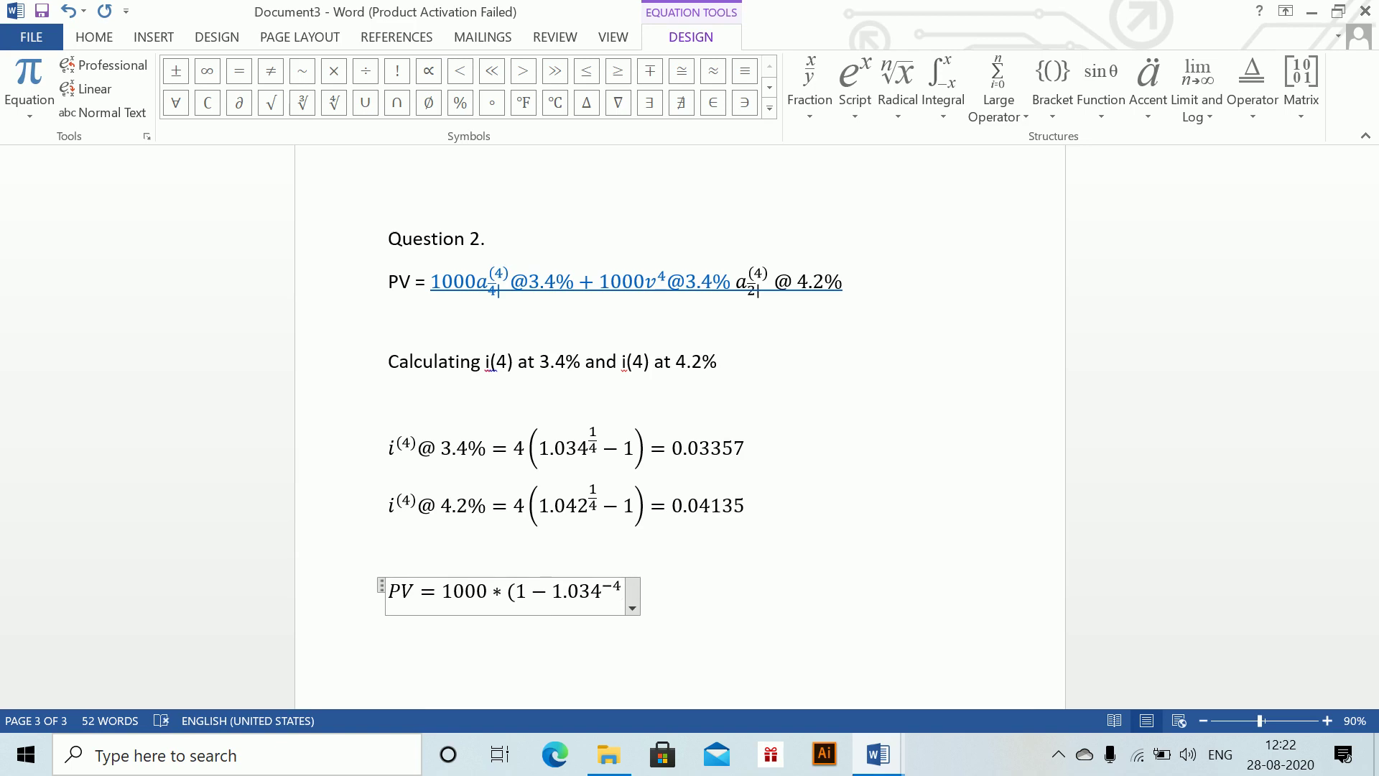
text()/0.03357)
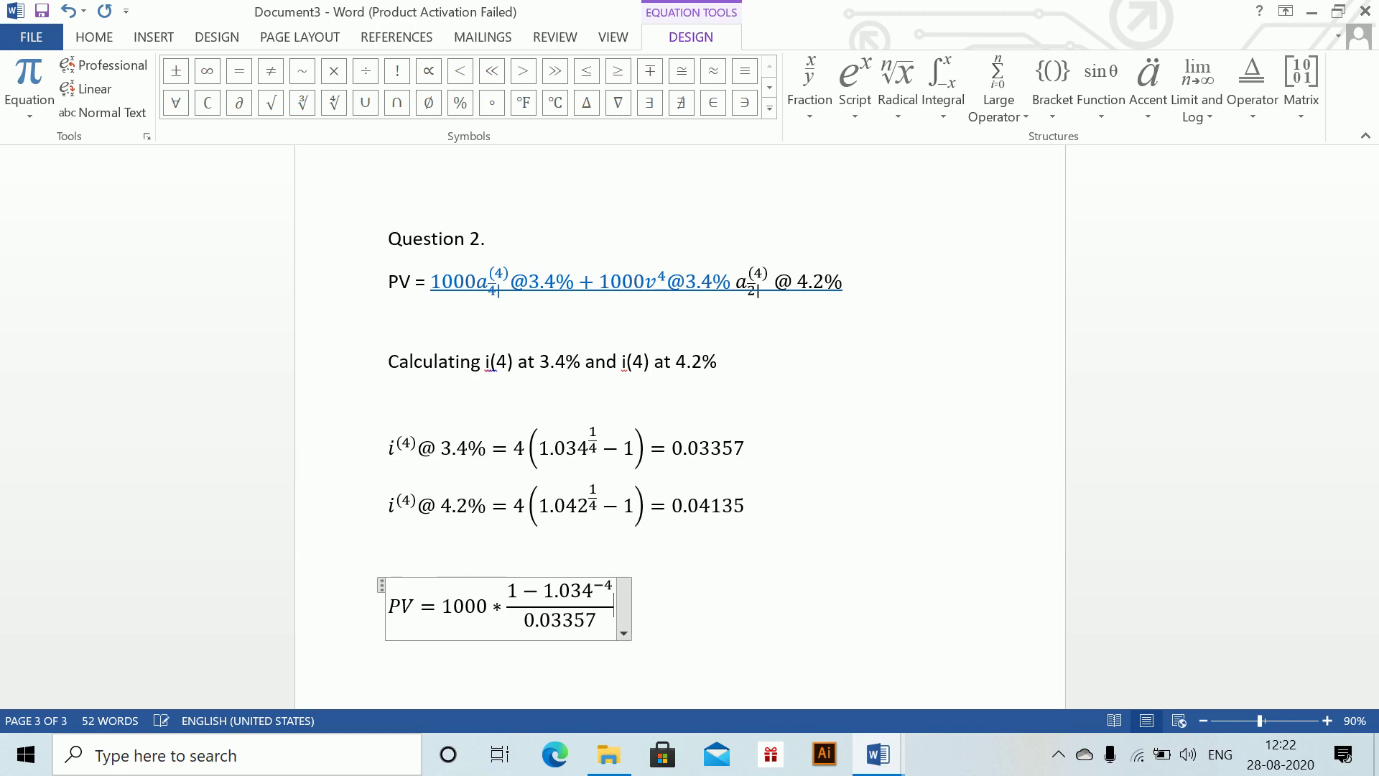
key(Right)
text(+1000)
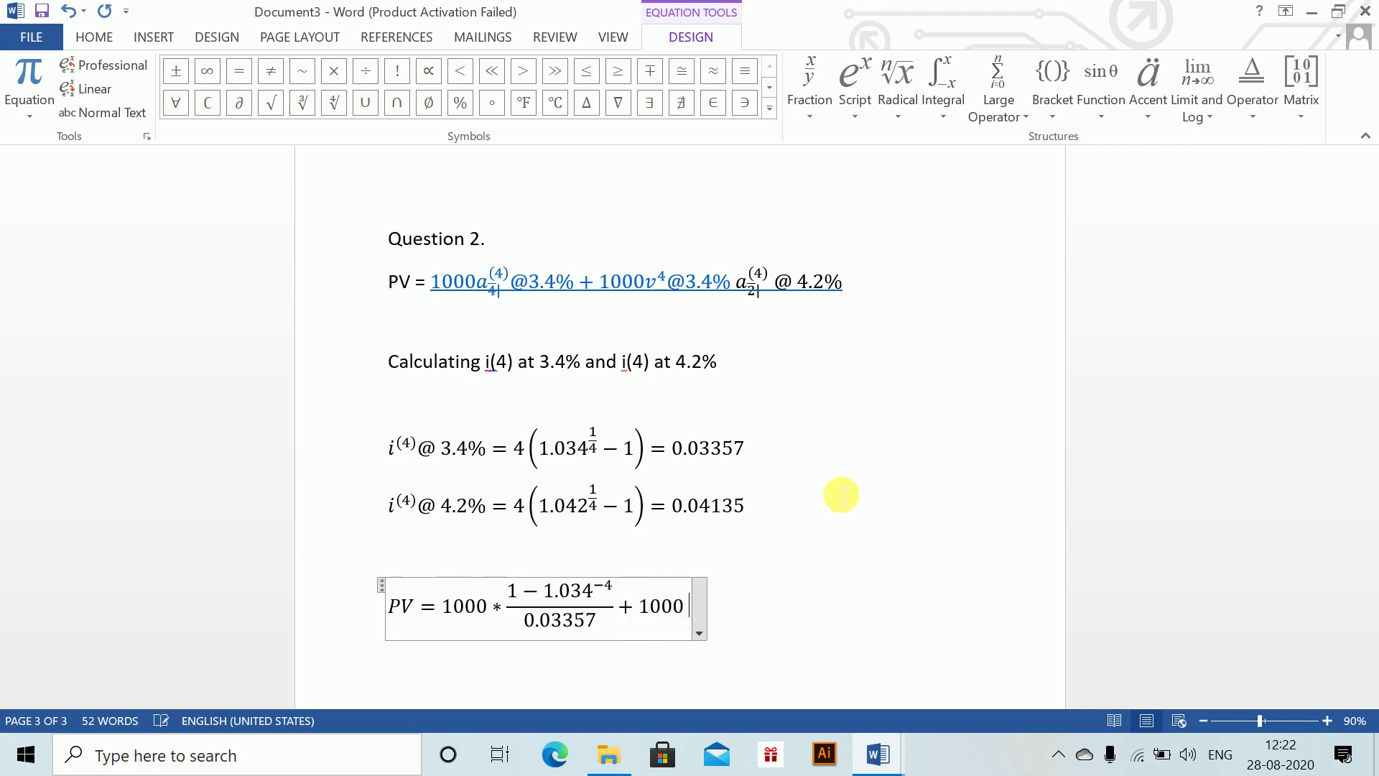
text(*1.034^()
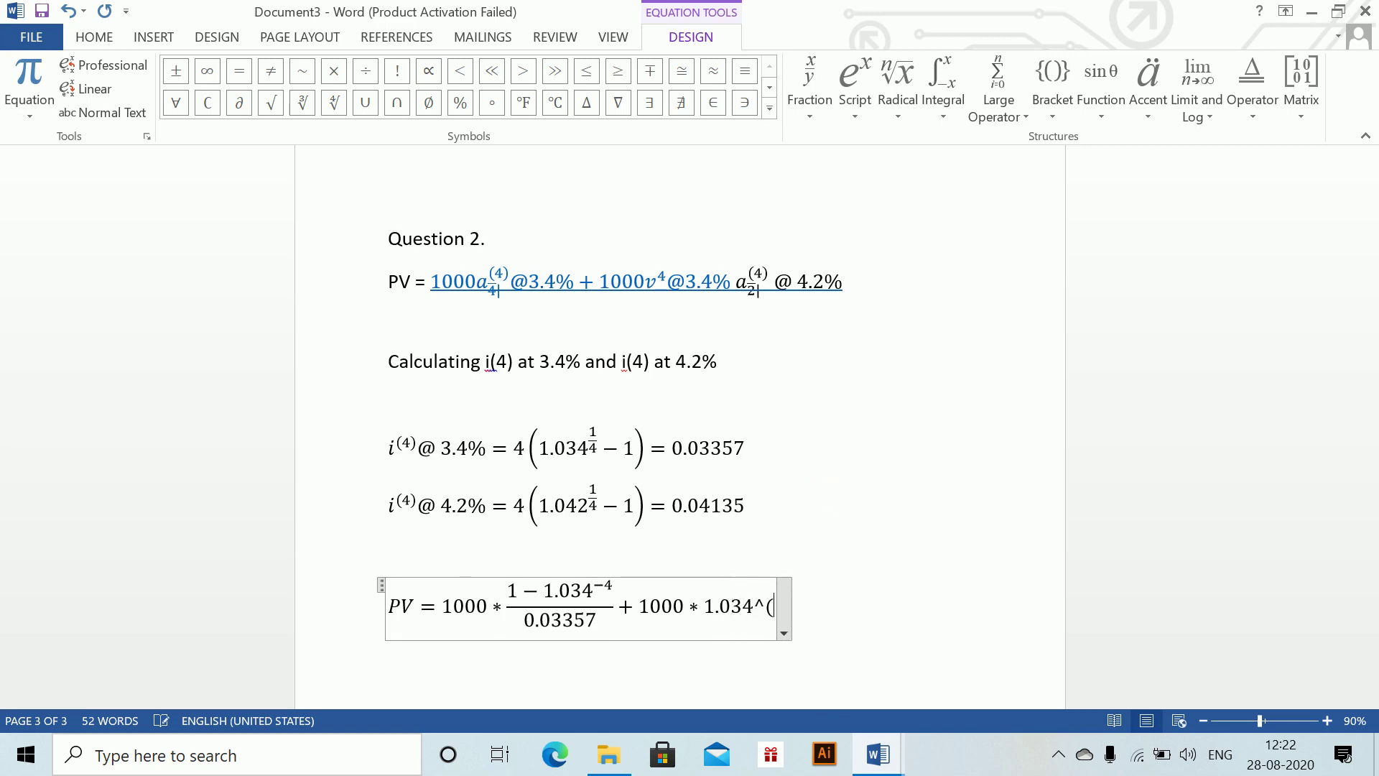
text(-4) *)
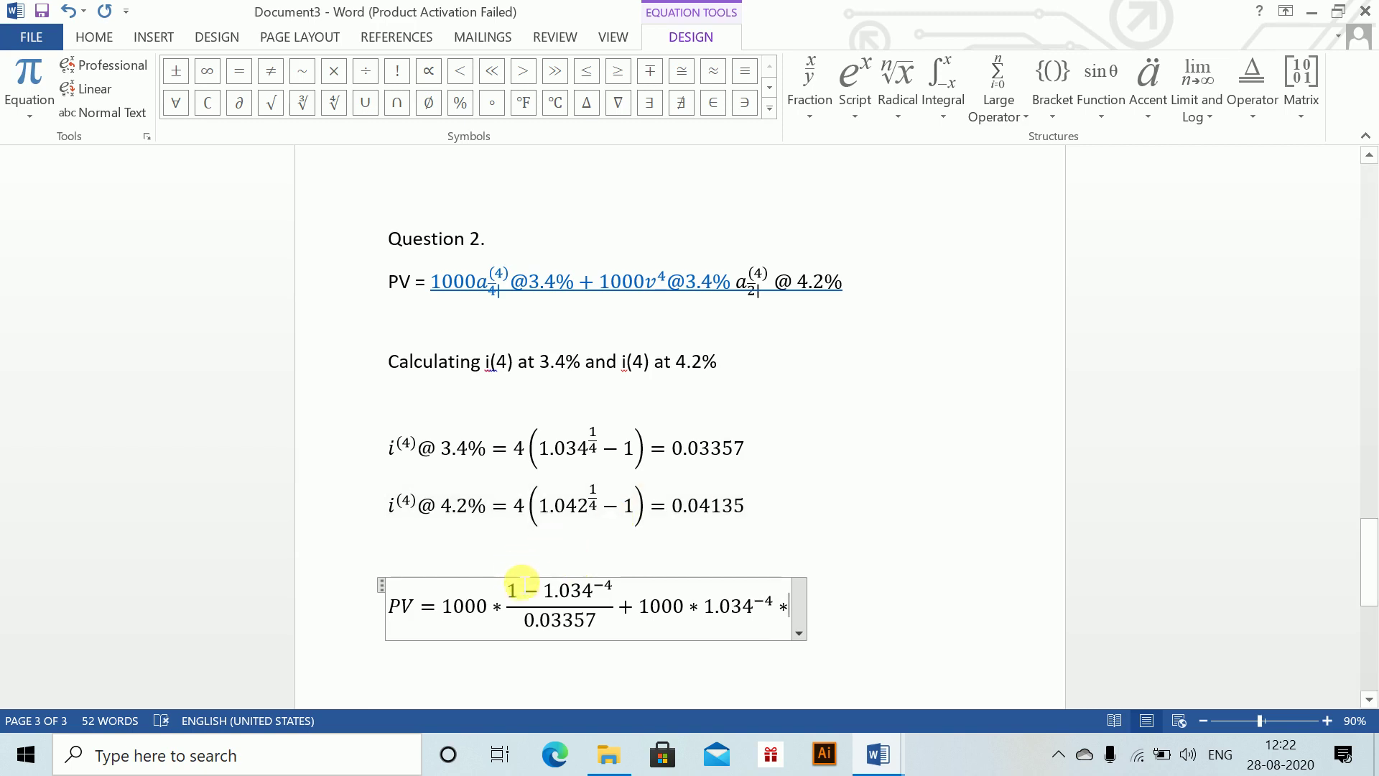
Step: Append the fraction (1−1.042^−2)/0.04135 and the result = 5399.40
drag(517, 586, 581, 621)
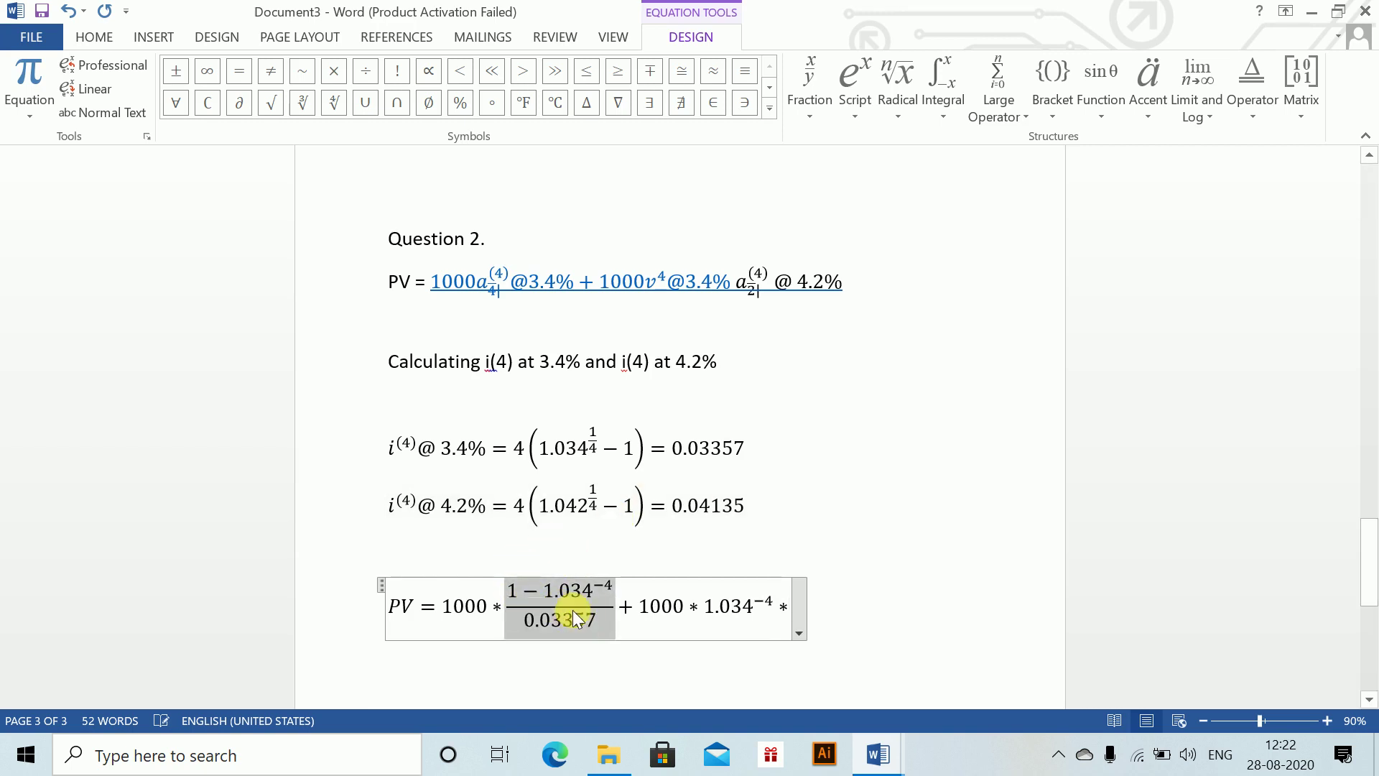
double_click(785, 607)
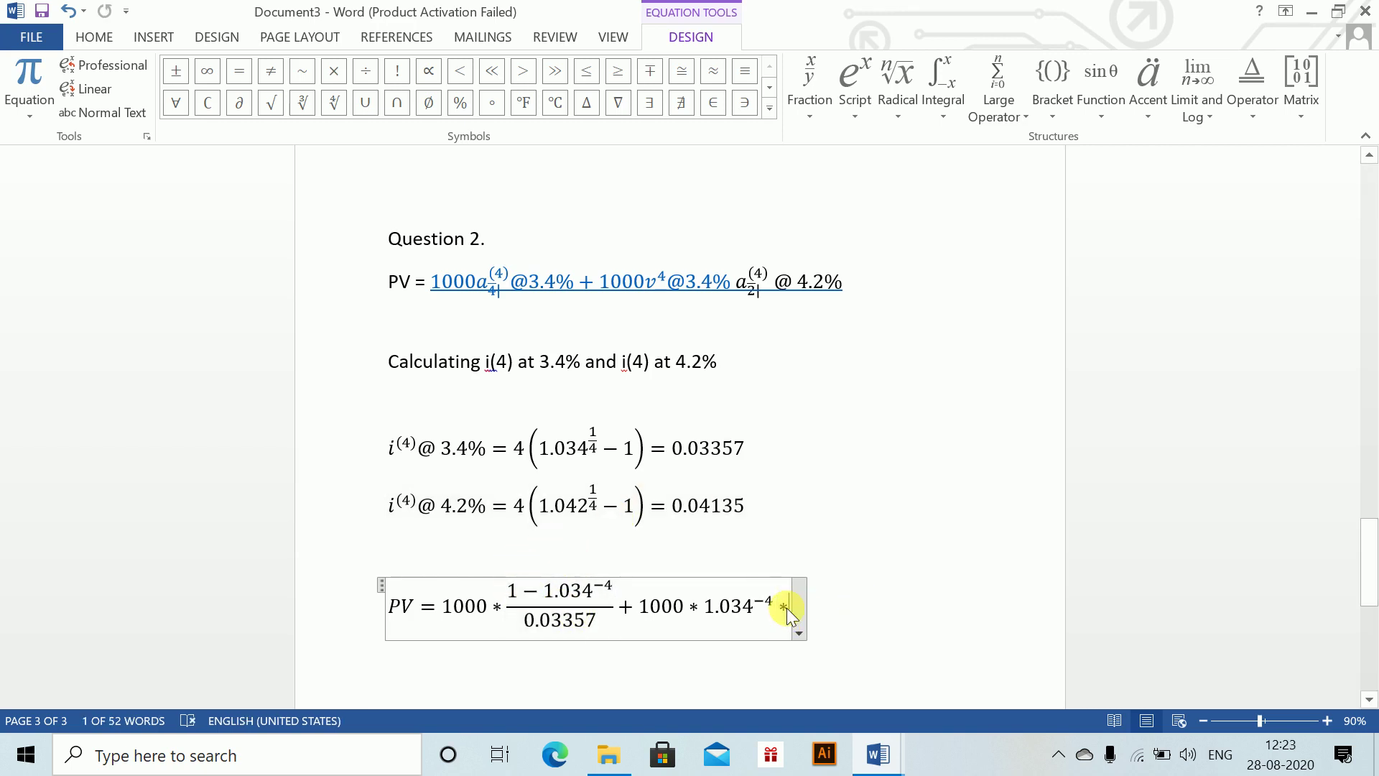
text((1-1.034^-4)/0.03357)
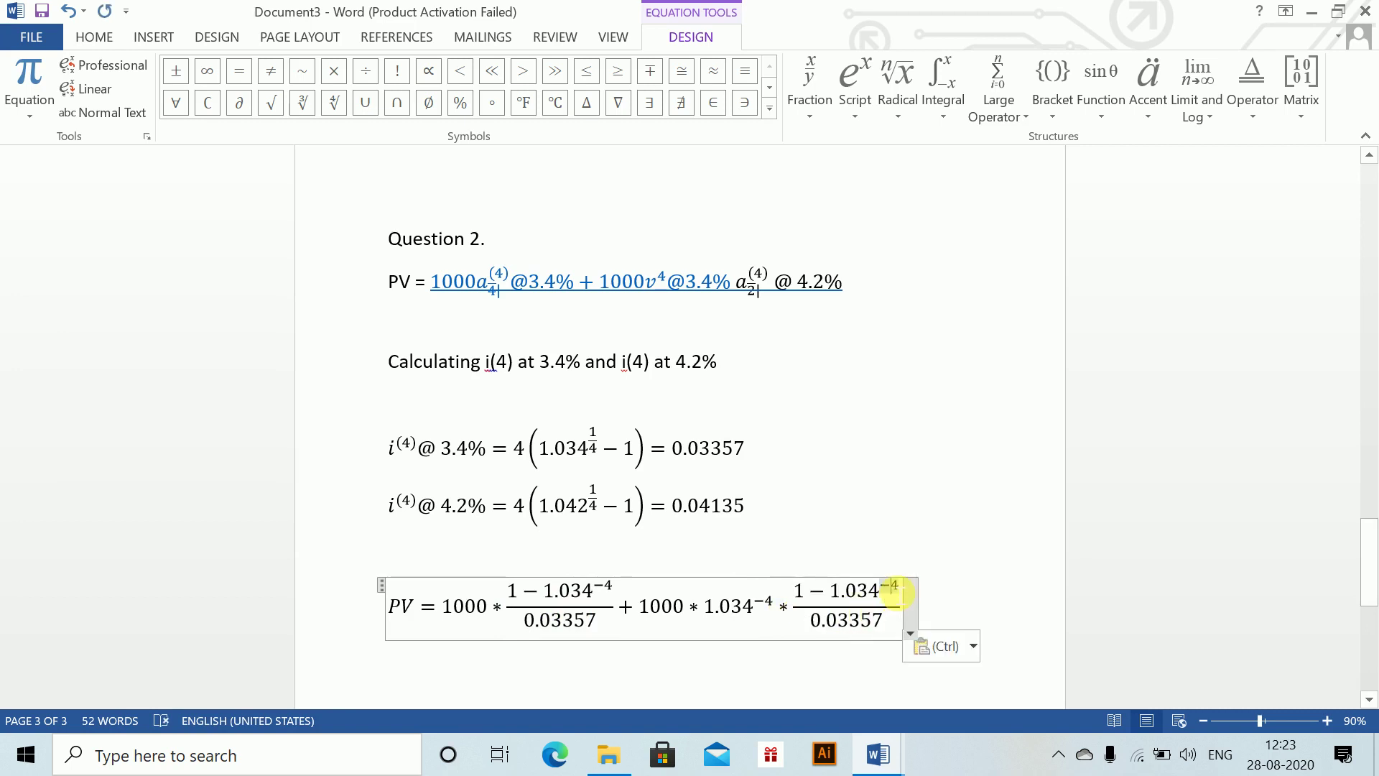
click(888, 591)
key(BackSpace)
key(BackSpace)
key(BackSpace)
text(042^−2)
double_click(873, 622)
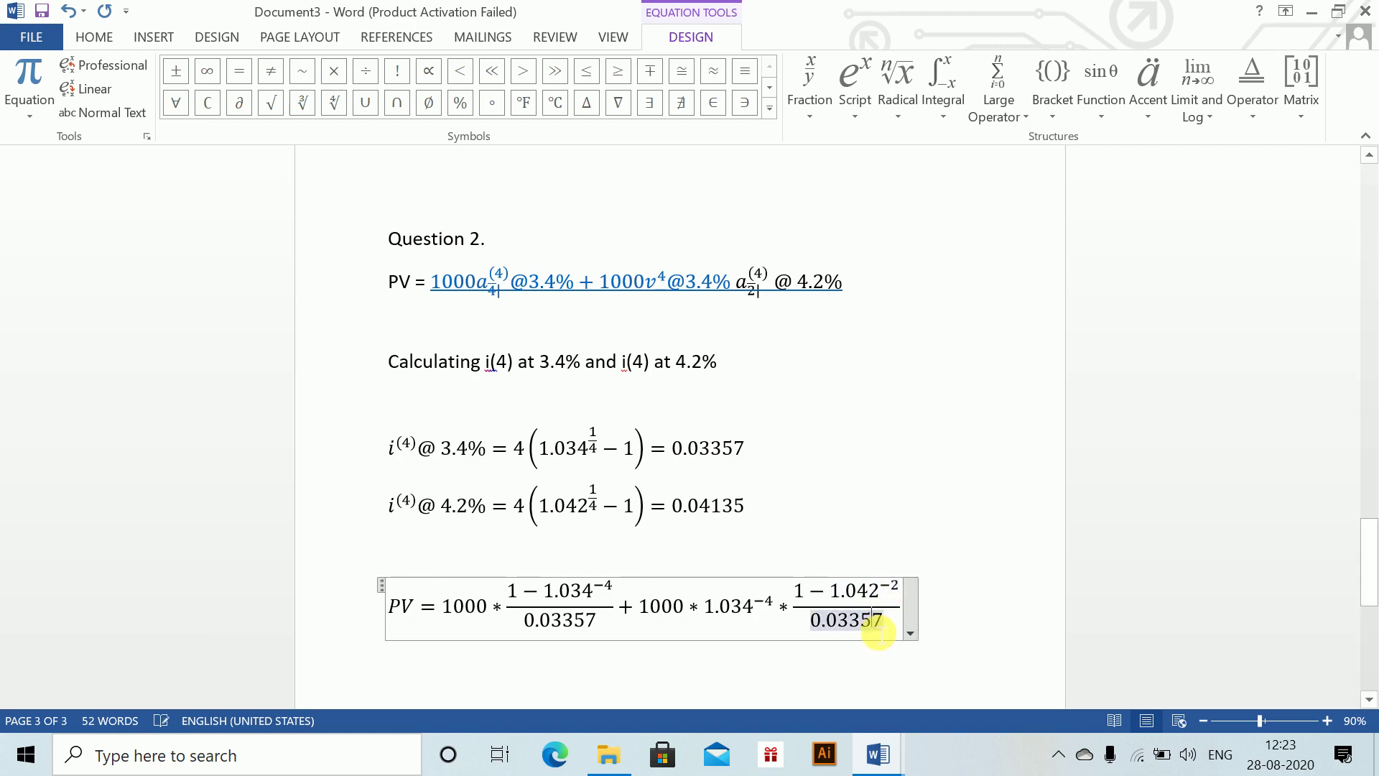
key(BackSpace)
key(BackSpace)
key(BackSpace)
key(BackSpace)
text(4)
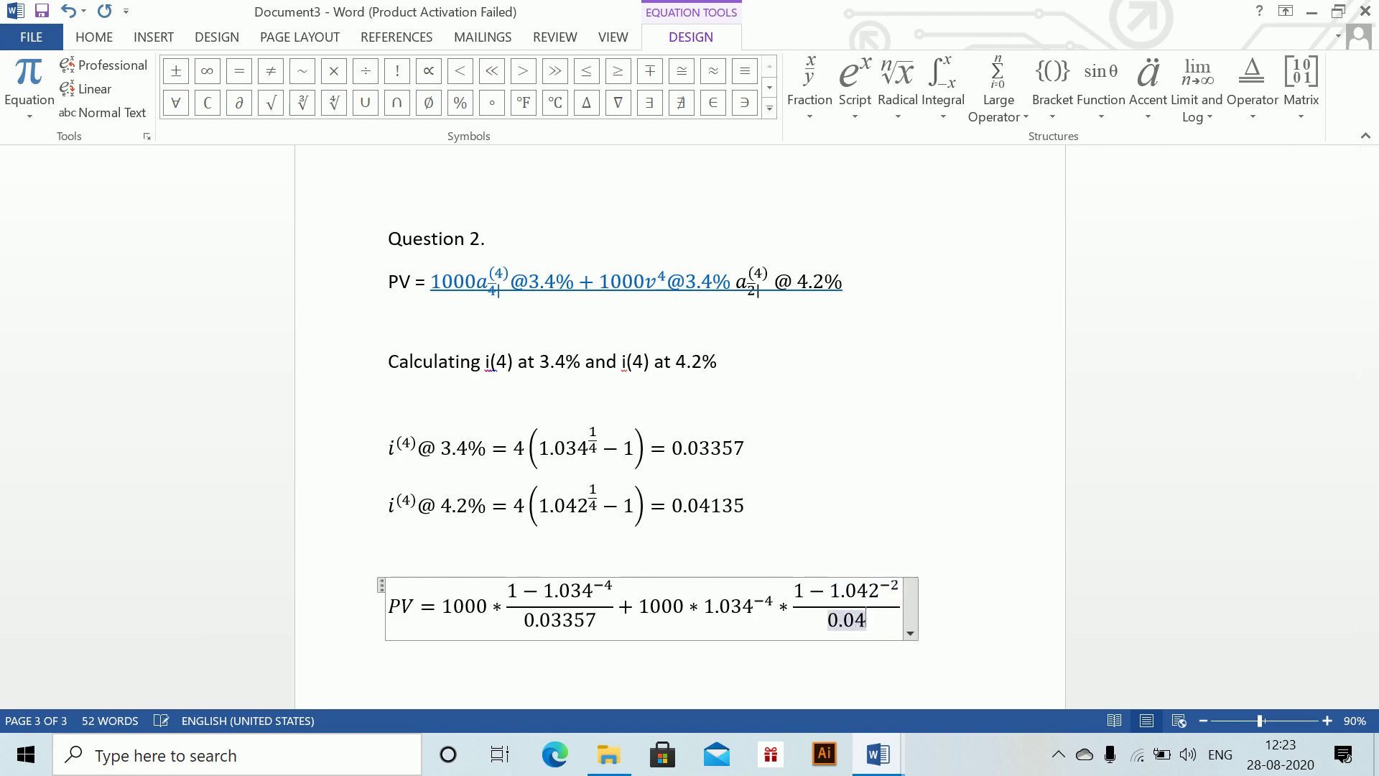
text(135)
click(895, 625)
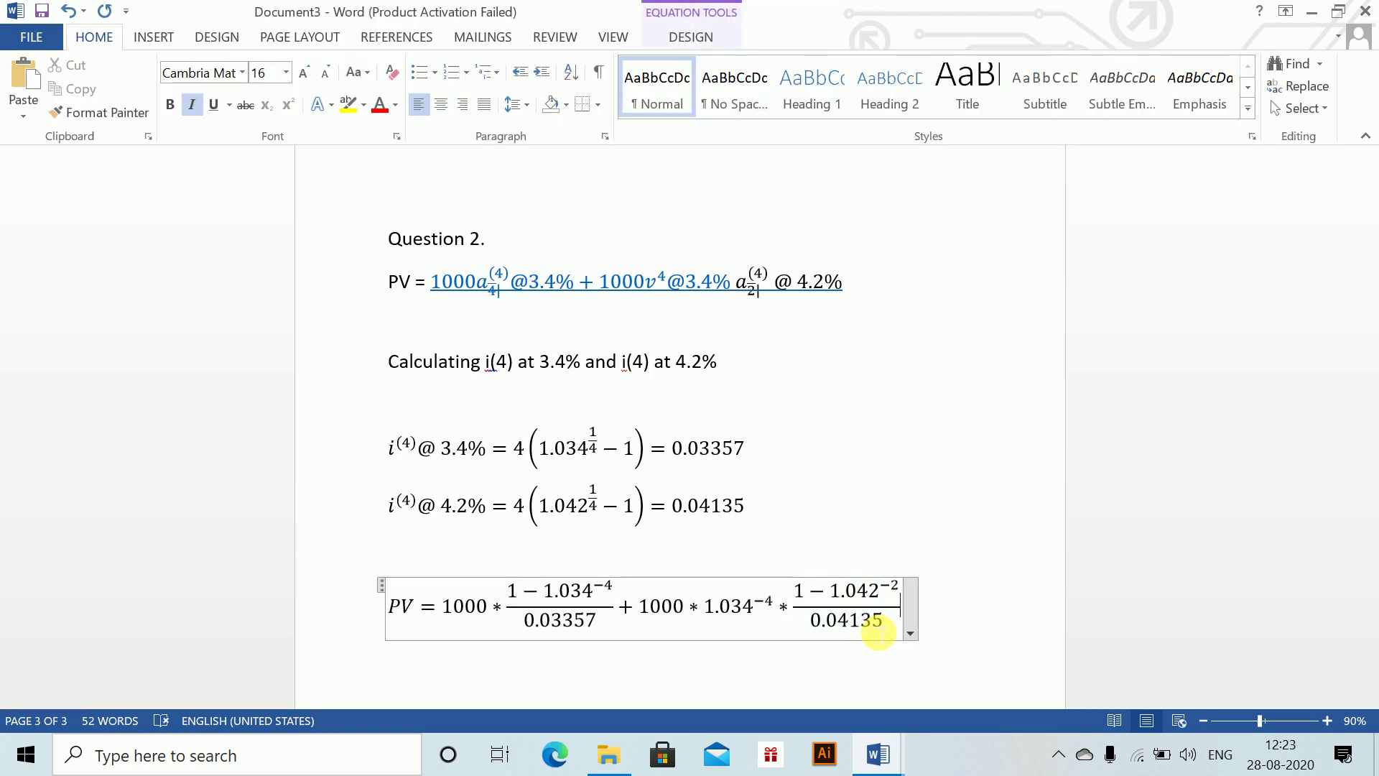
text(= )
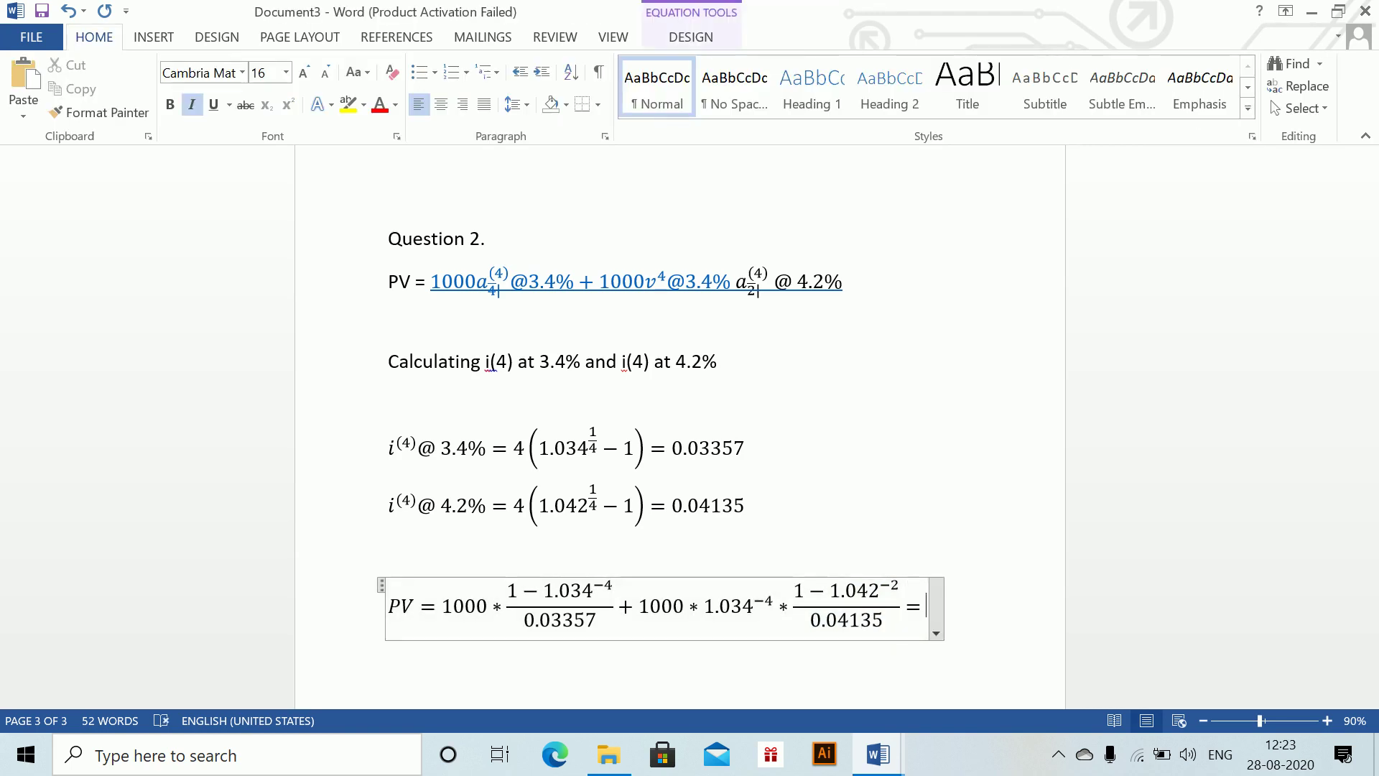
text(5399)
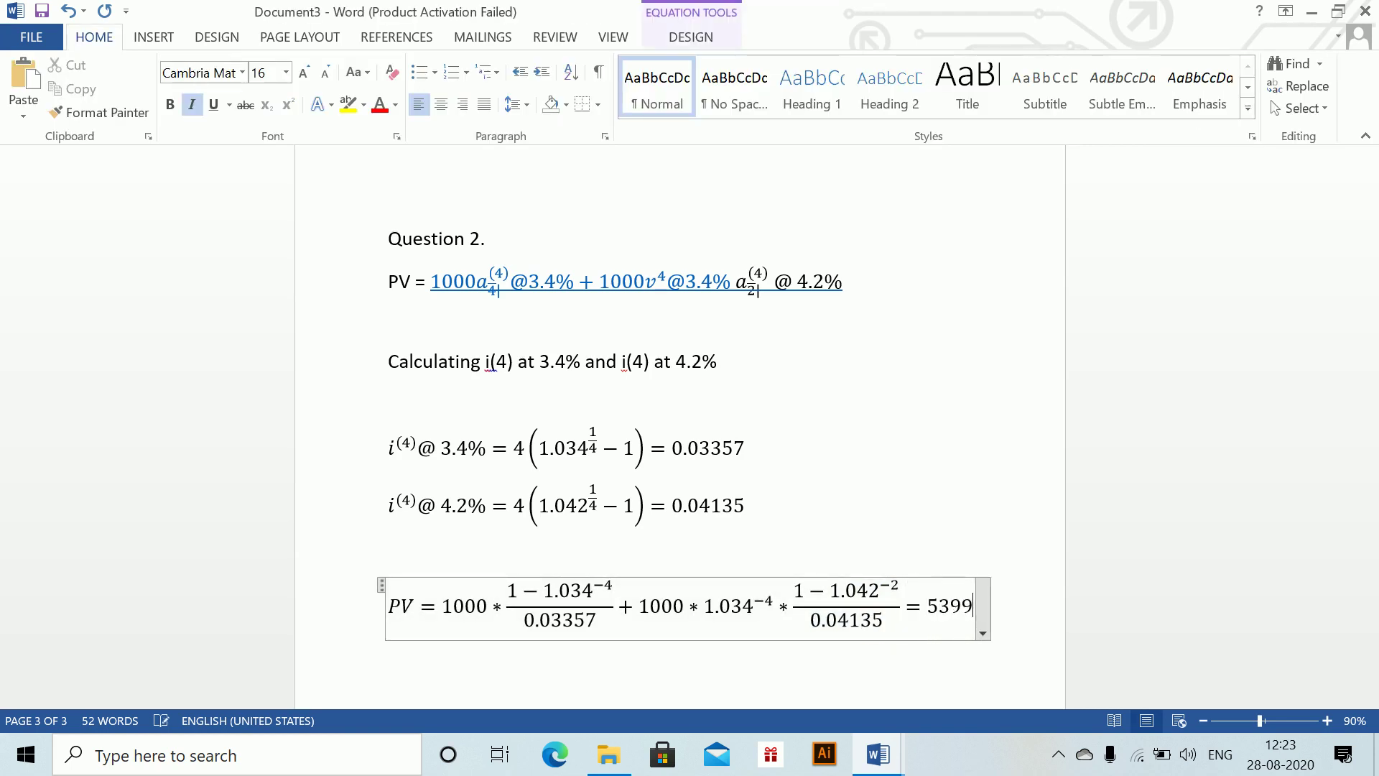
text(.40)
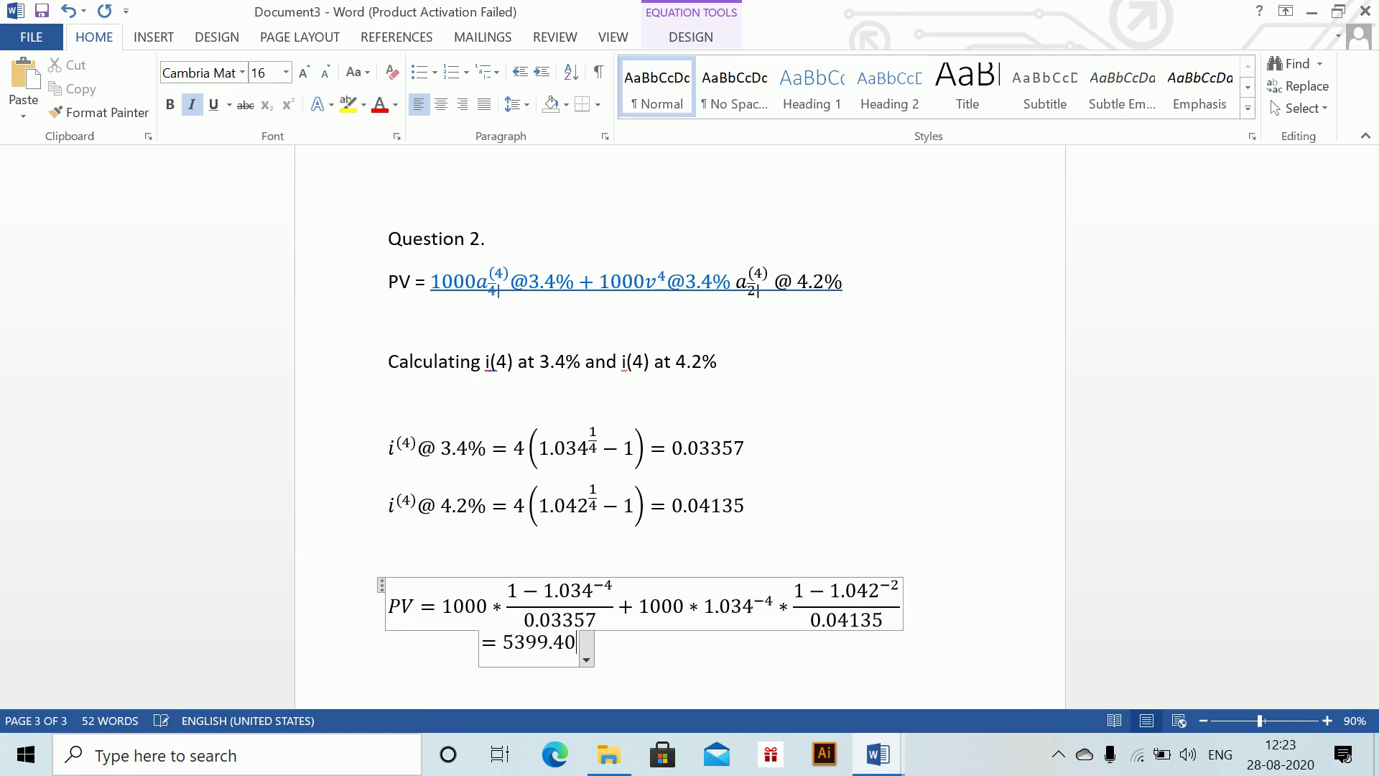
Step: Start a new line below the PV result and switch to the Template document
click(721, 671)
key(Return)
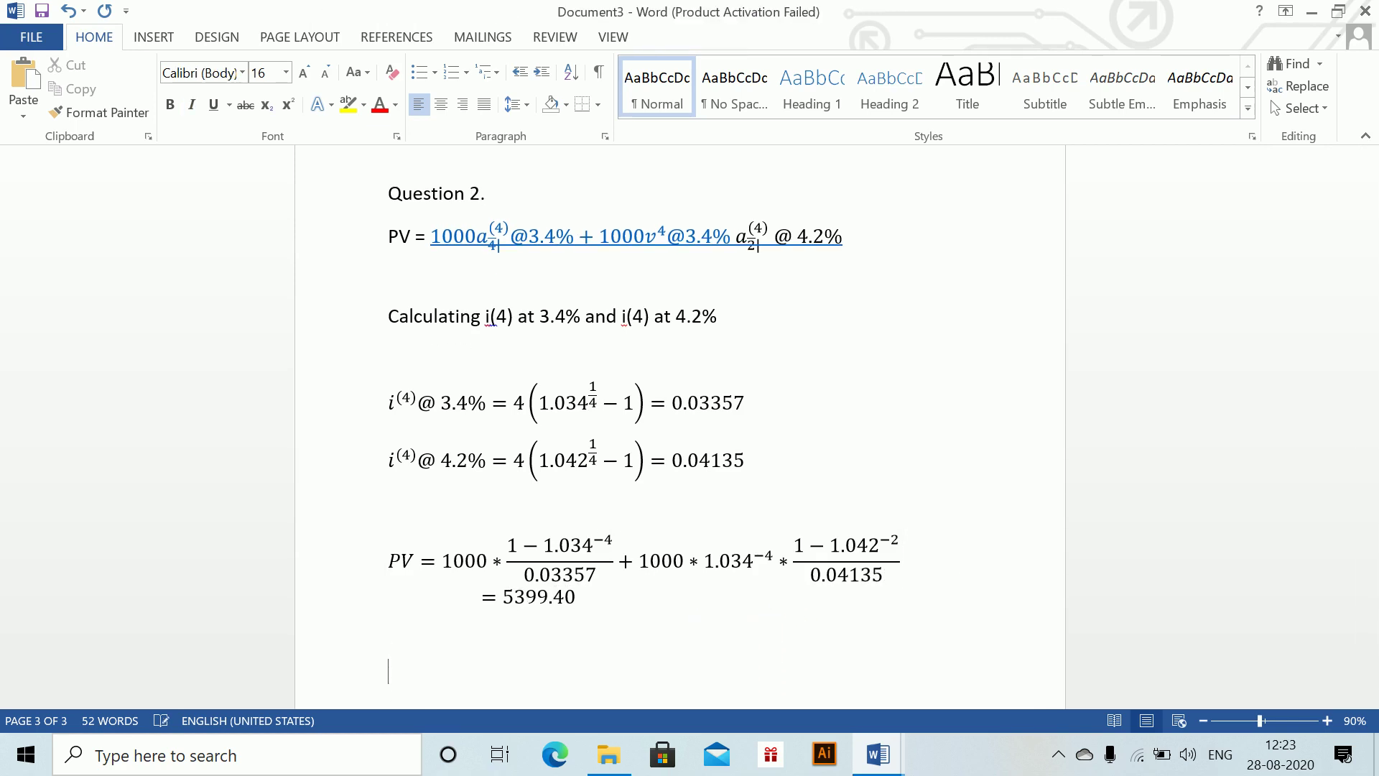
key(alt+Tab)
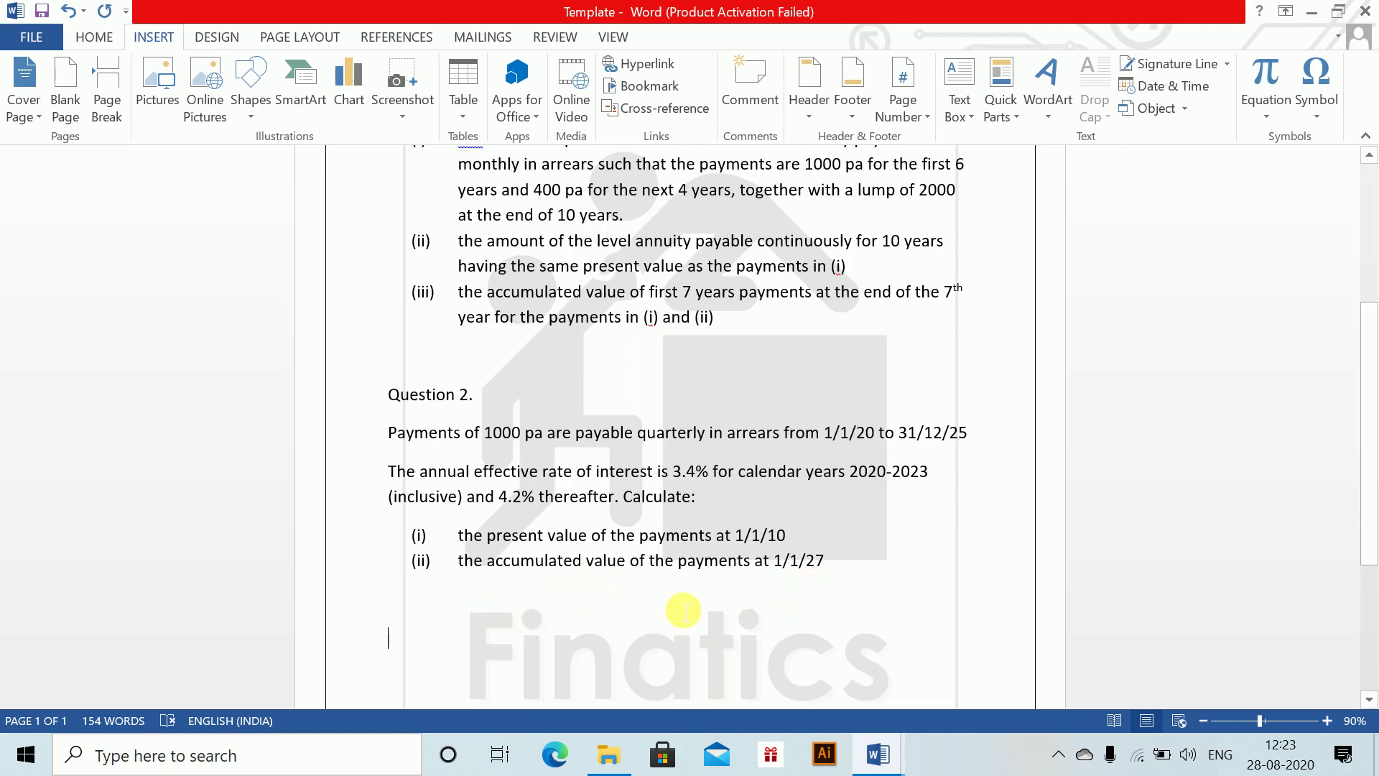
Step: Return to Document3 and place the caret on the empty line below PV = 5399.40
key(alt+Tab)
click(567, 618)
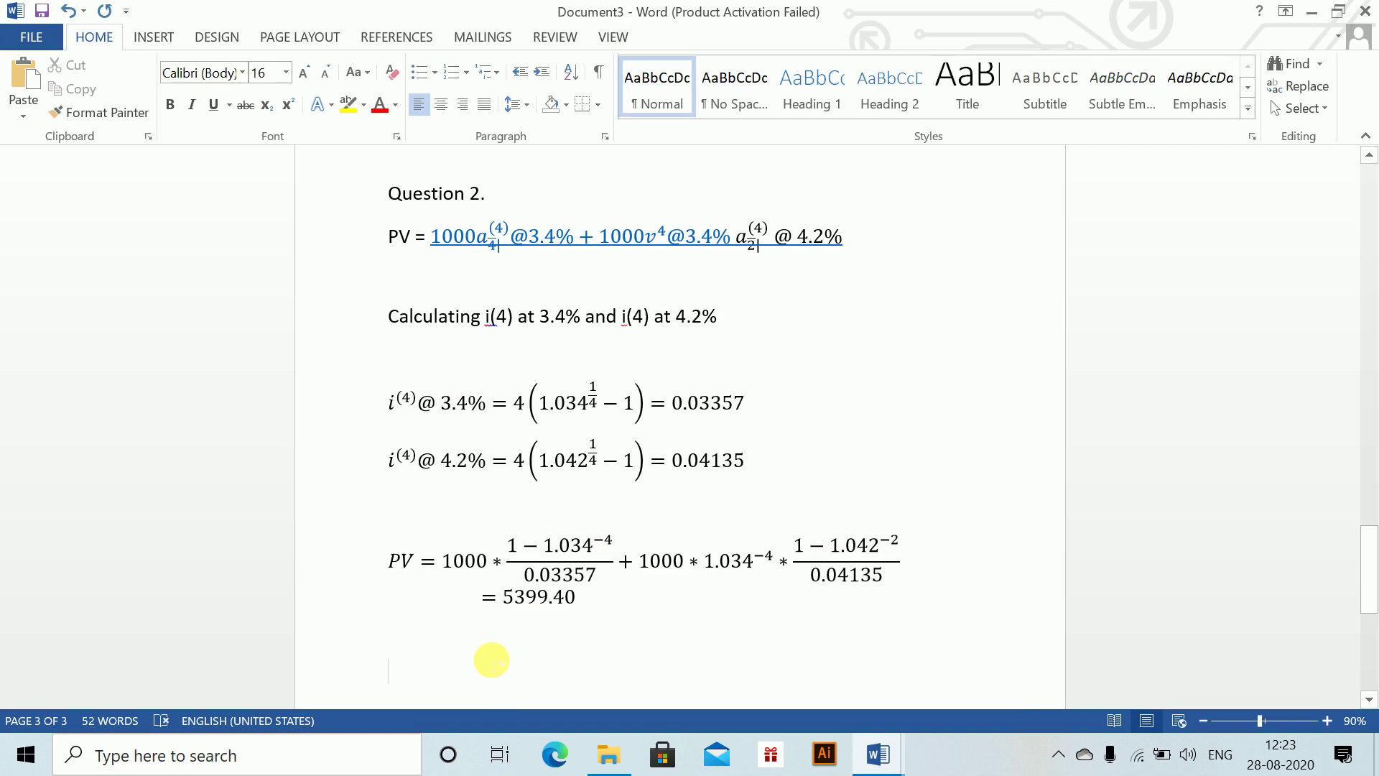
Step: Label part (ii) and add the equation 5399.40*(1.034)^4*(1.042)^3 = 6982.81
text((ii))
key(alt+equal)
text(530)
key(BackSpace)
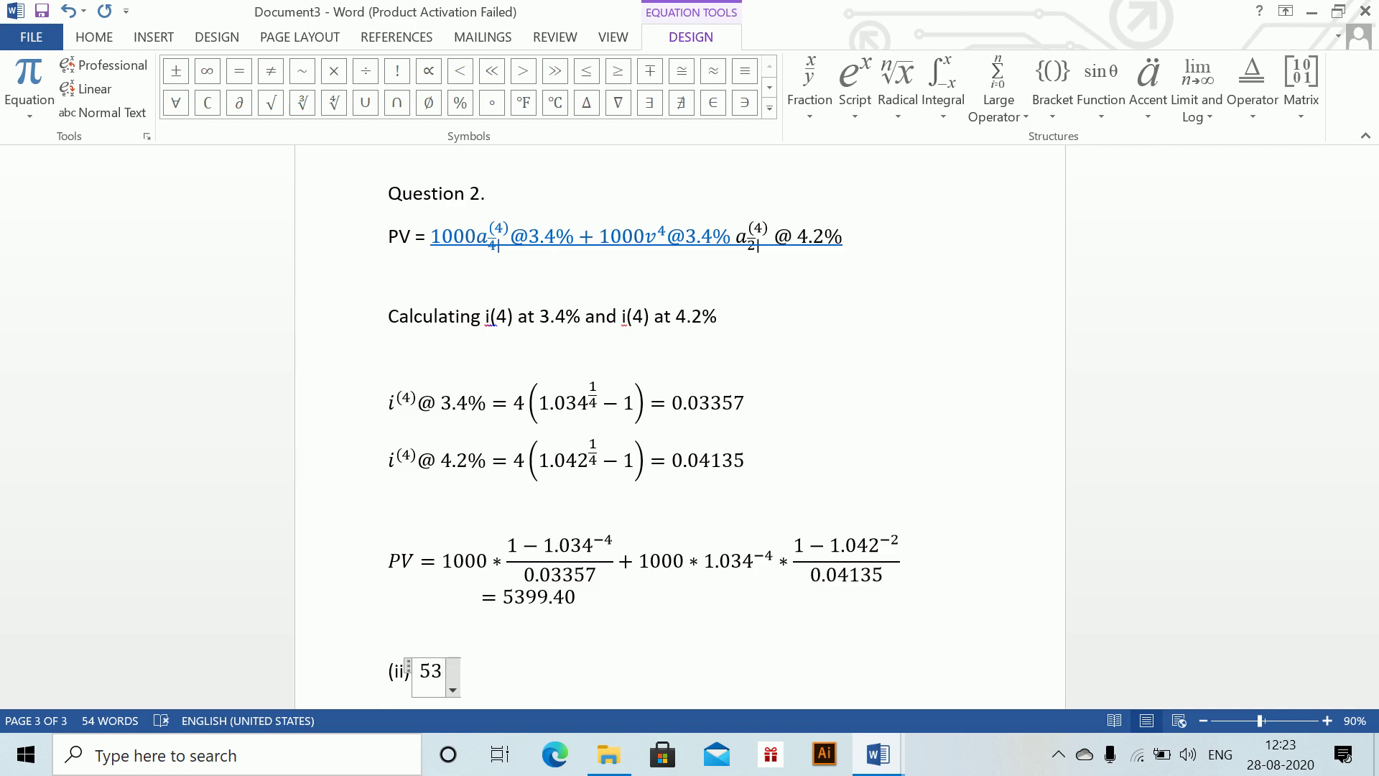
text(99.40)
text( *(1.)
text(034)
text()^)
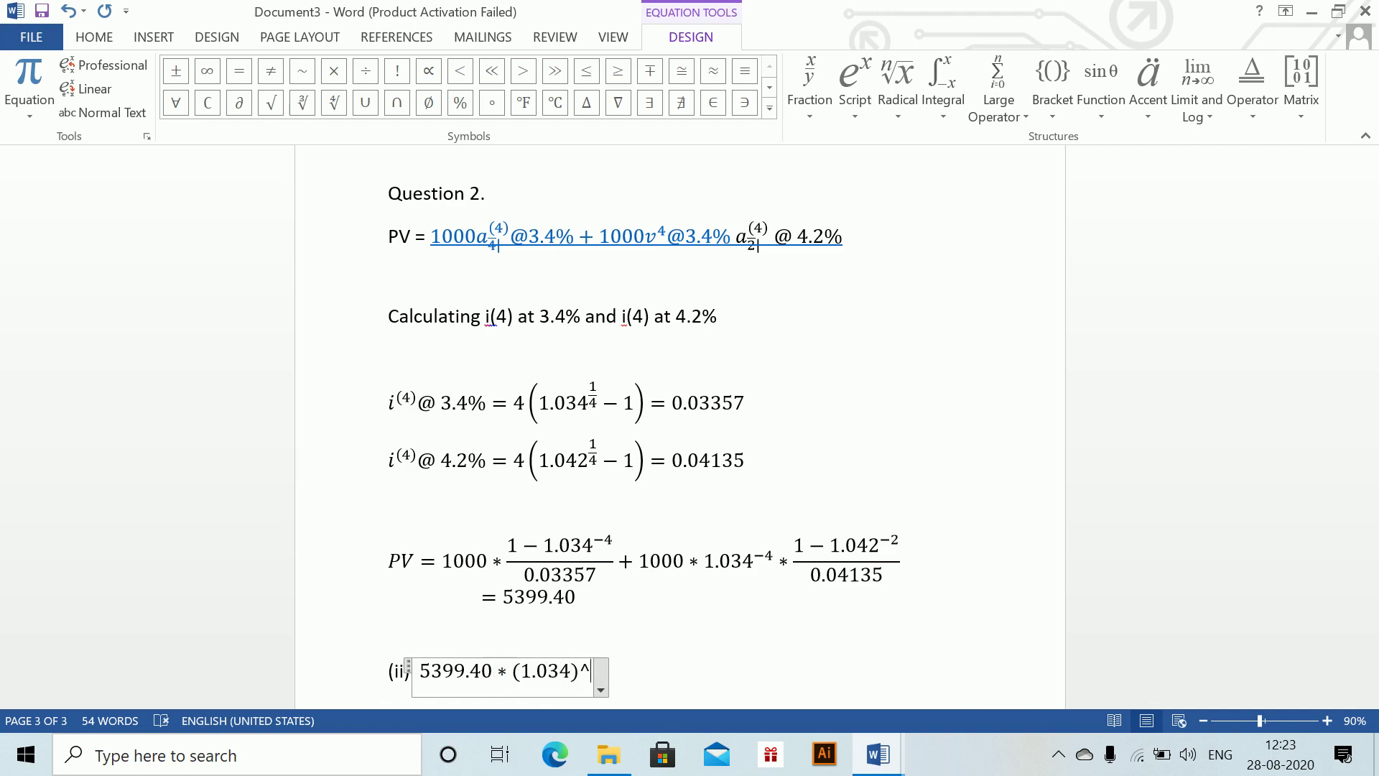
text((4) *)
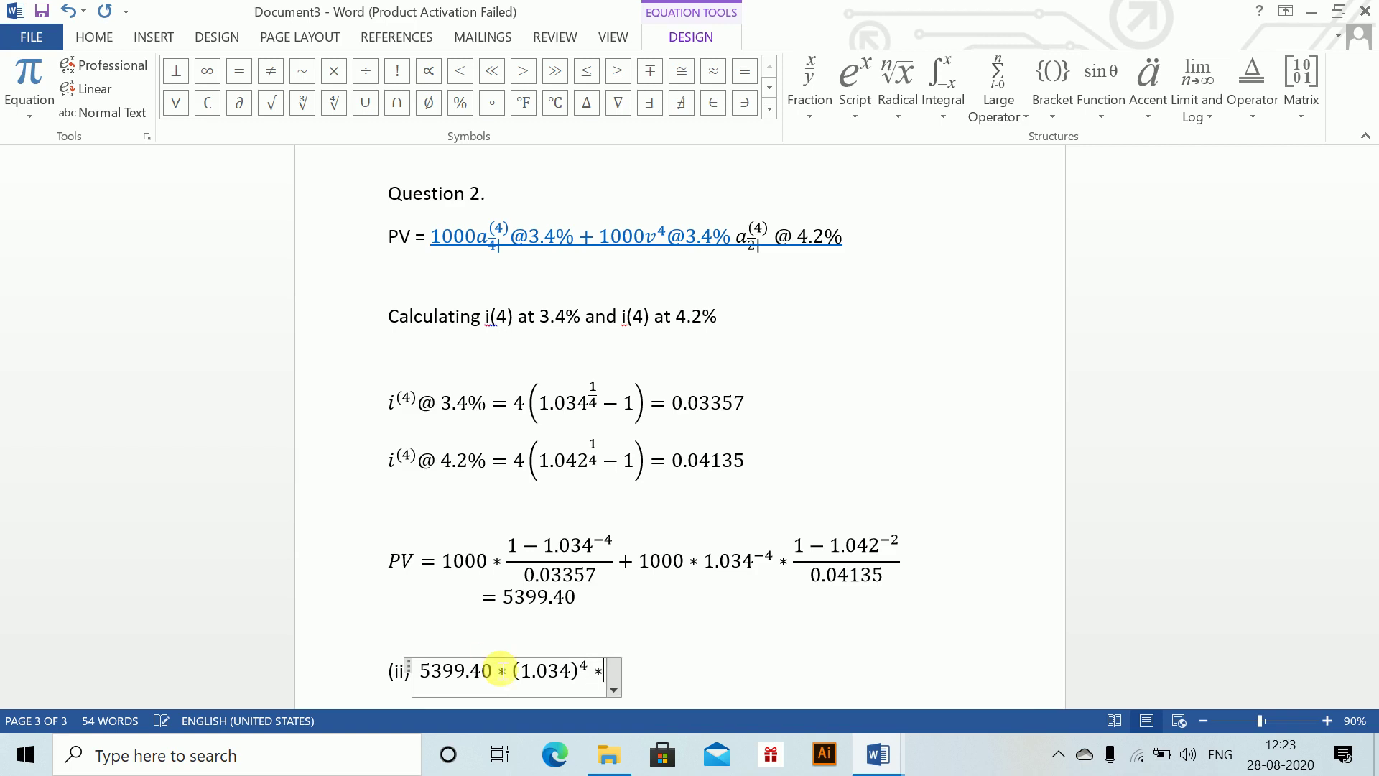
text((1.042)
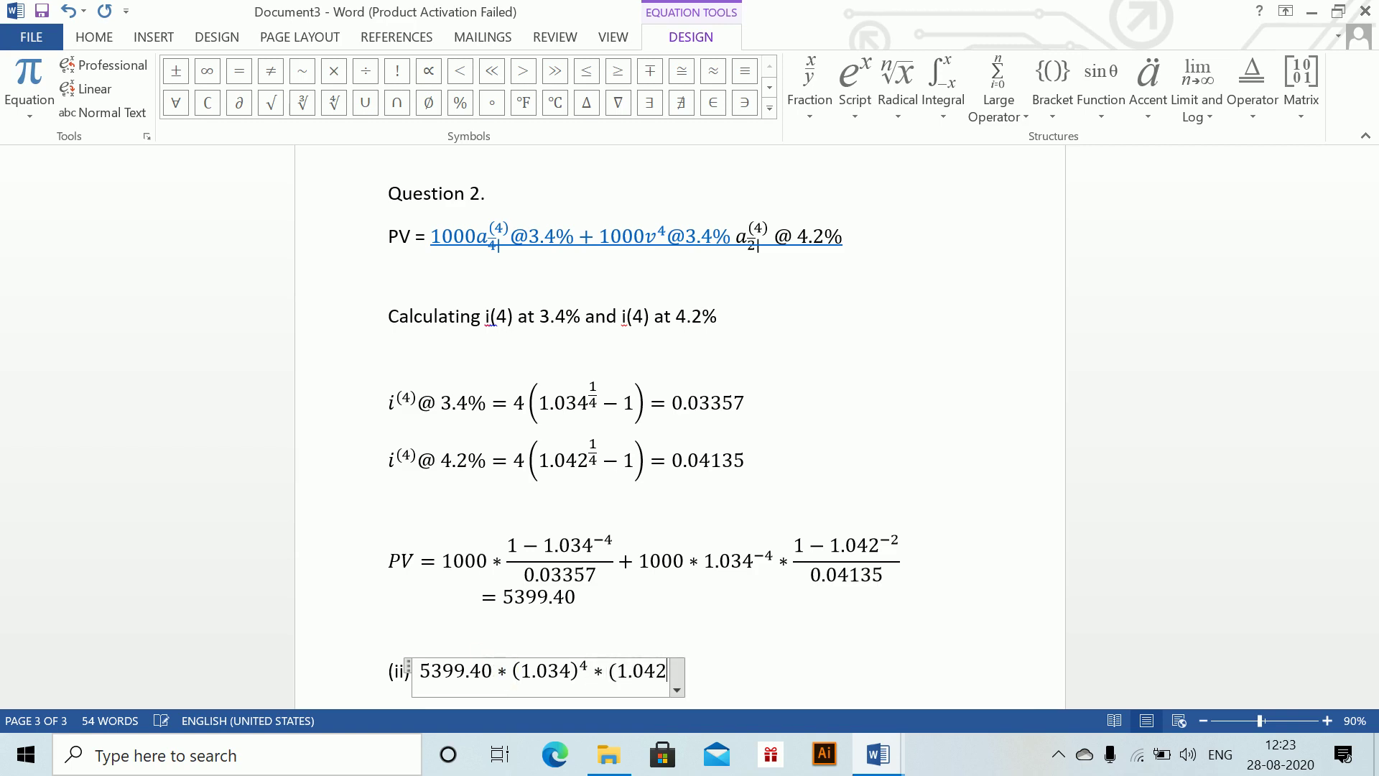
text()^)
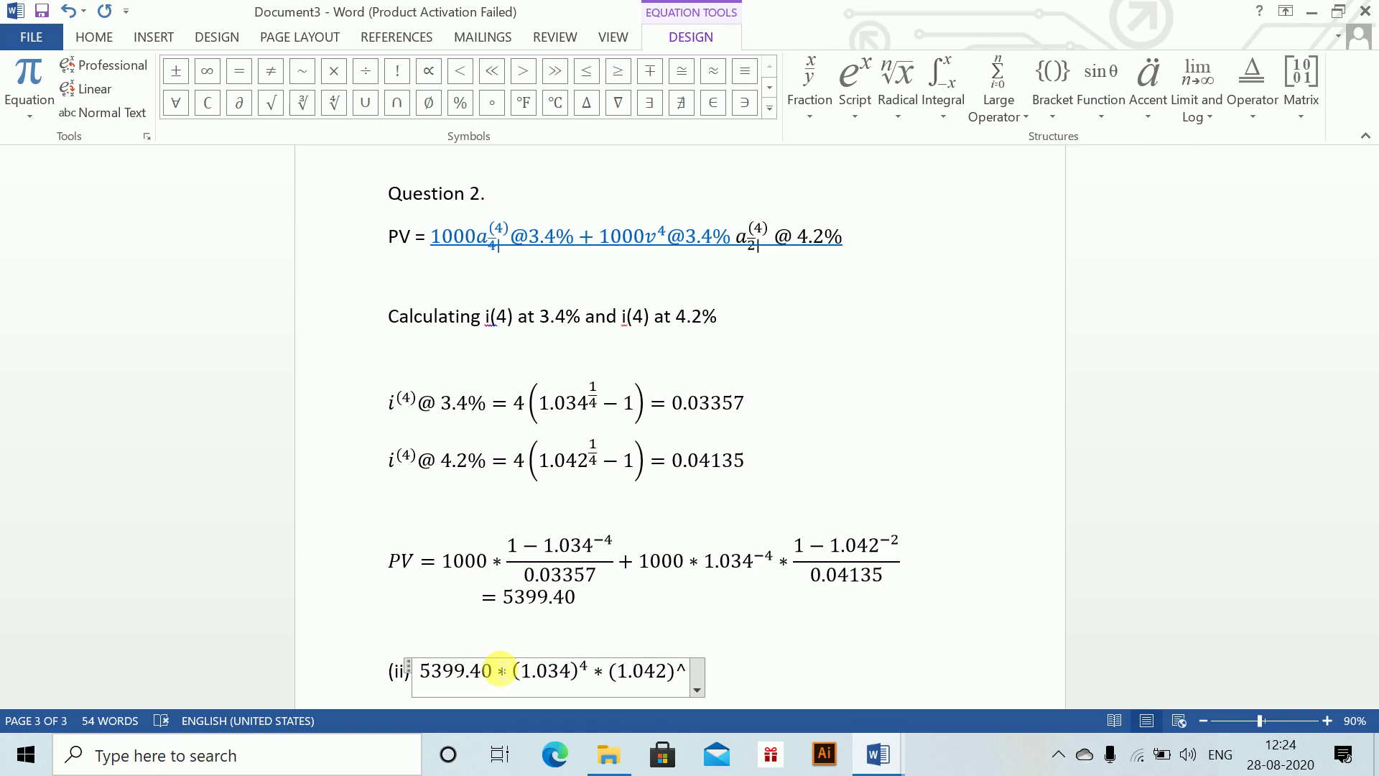
text(3 =)
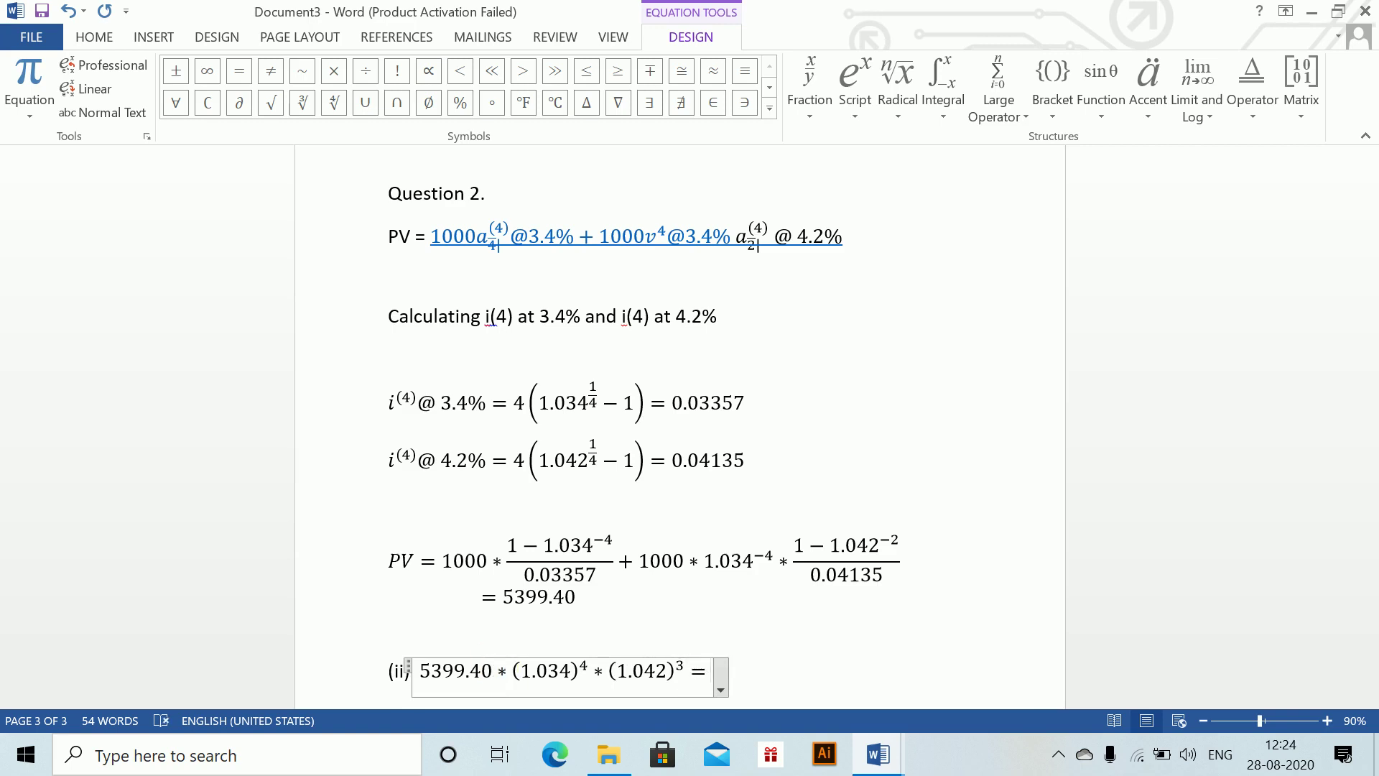
text(6982.)
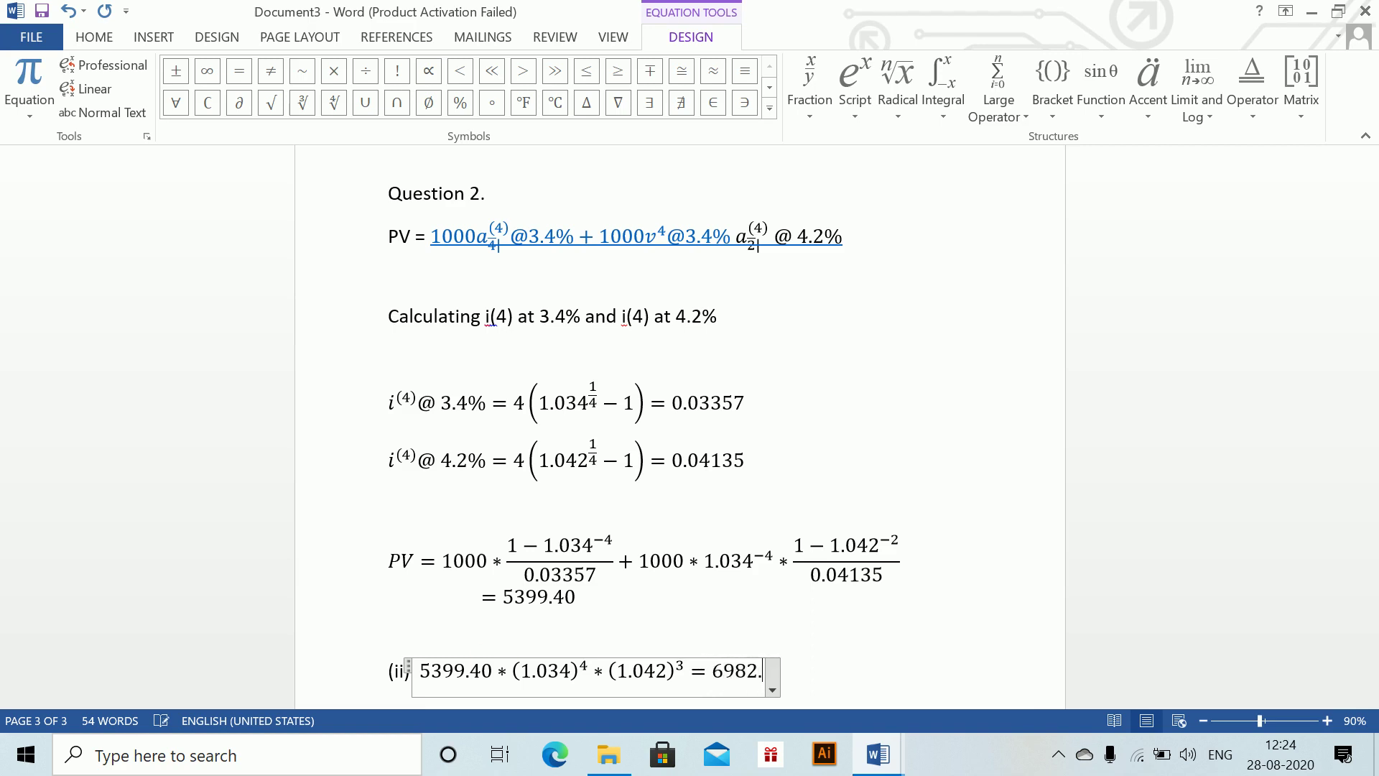
text(21)
key(BackSpace)
key(BackSpace)
text(81)
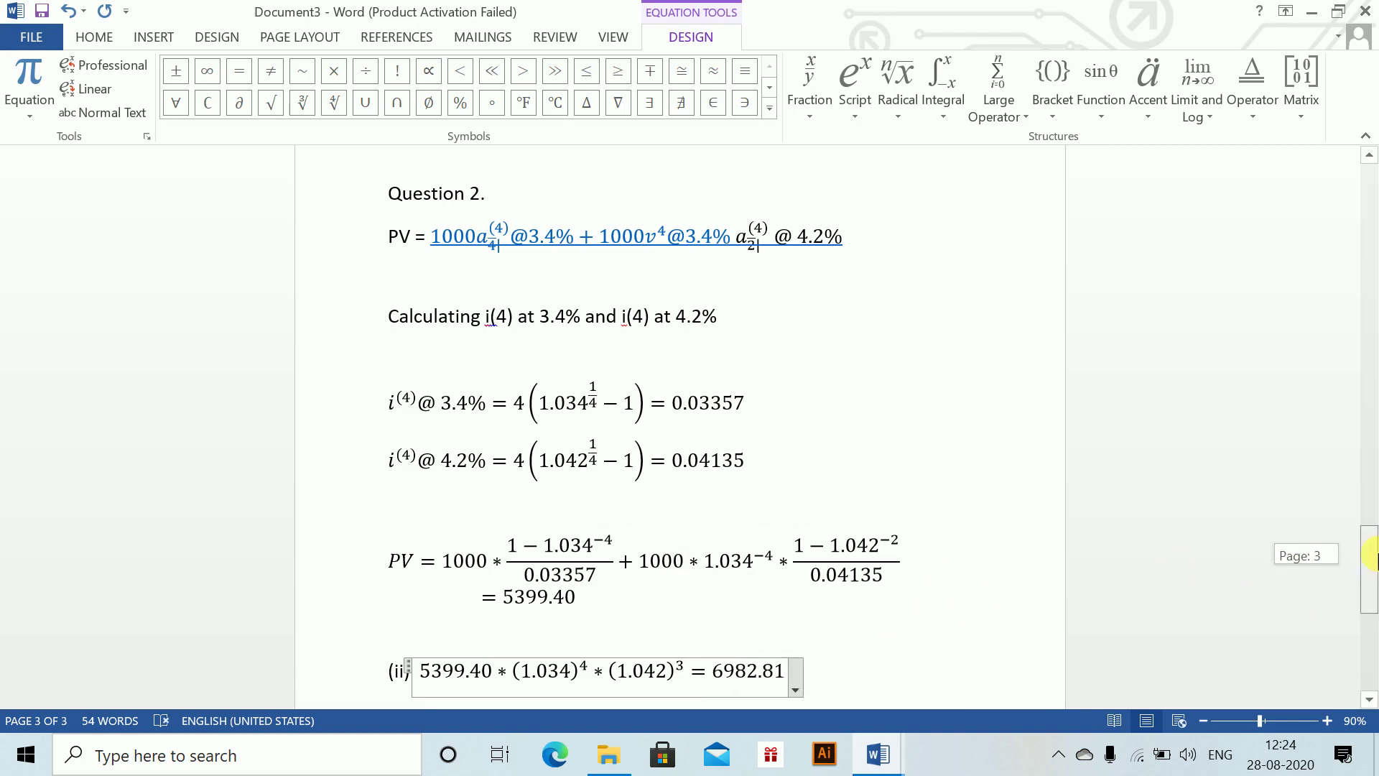
drag(1368, 556, 1368, 607)
click(905, 363)
key(Return)
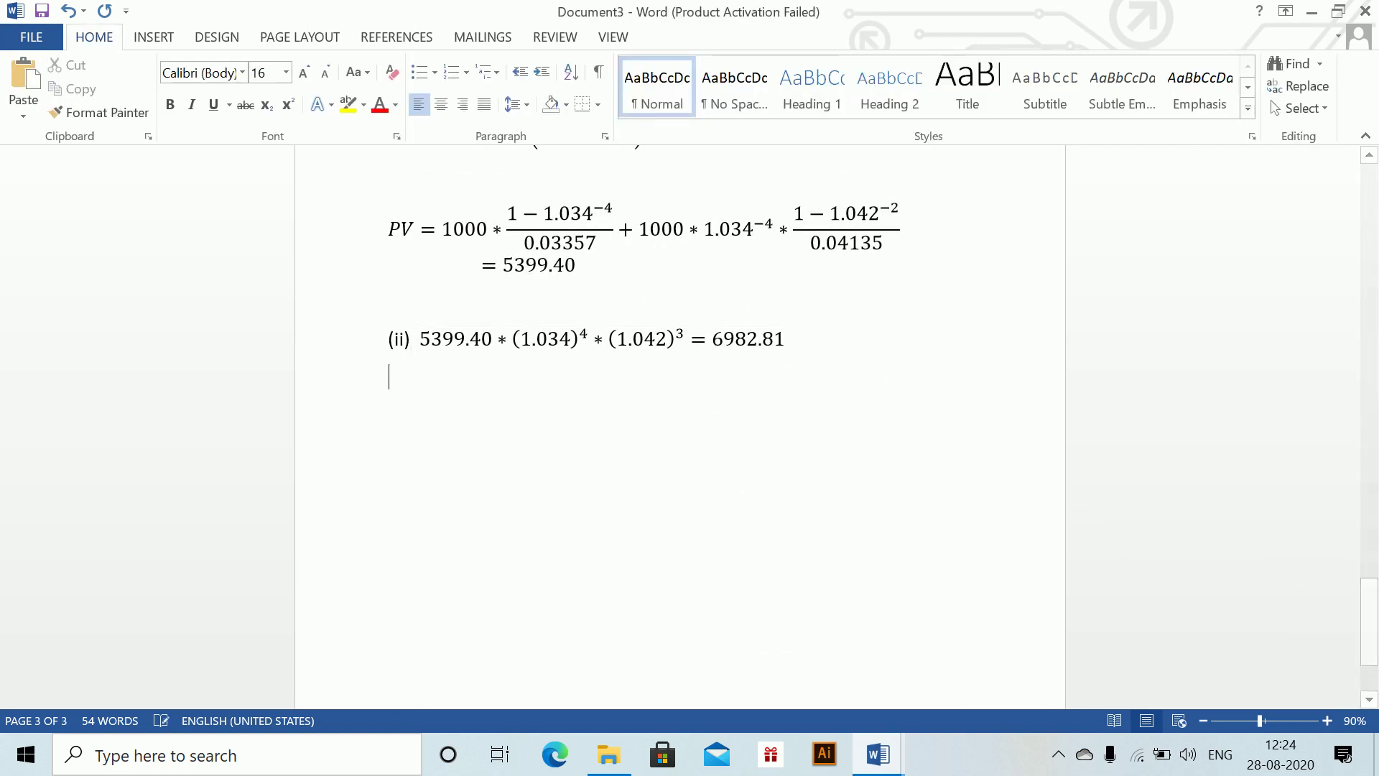